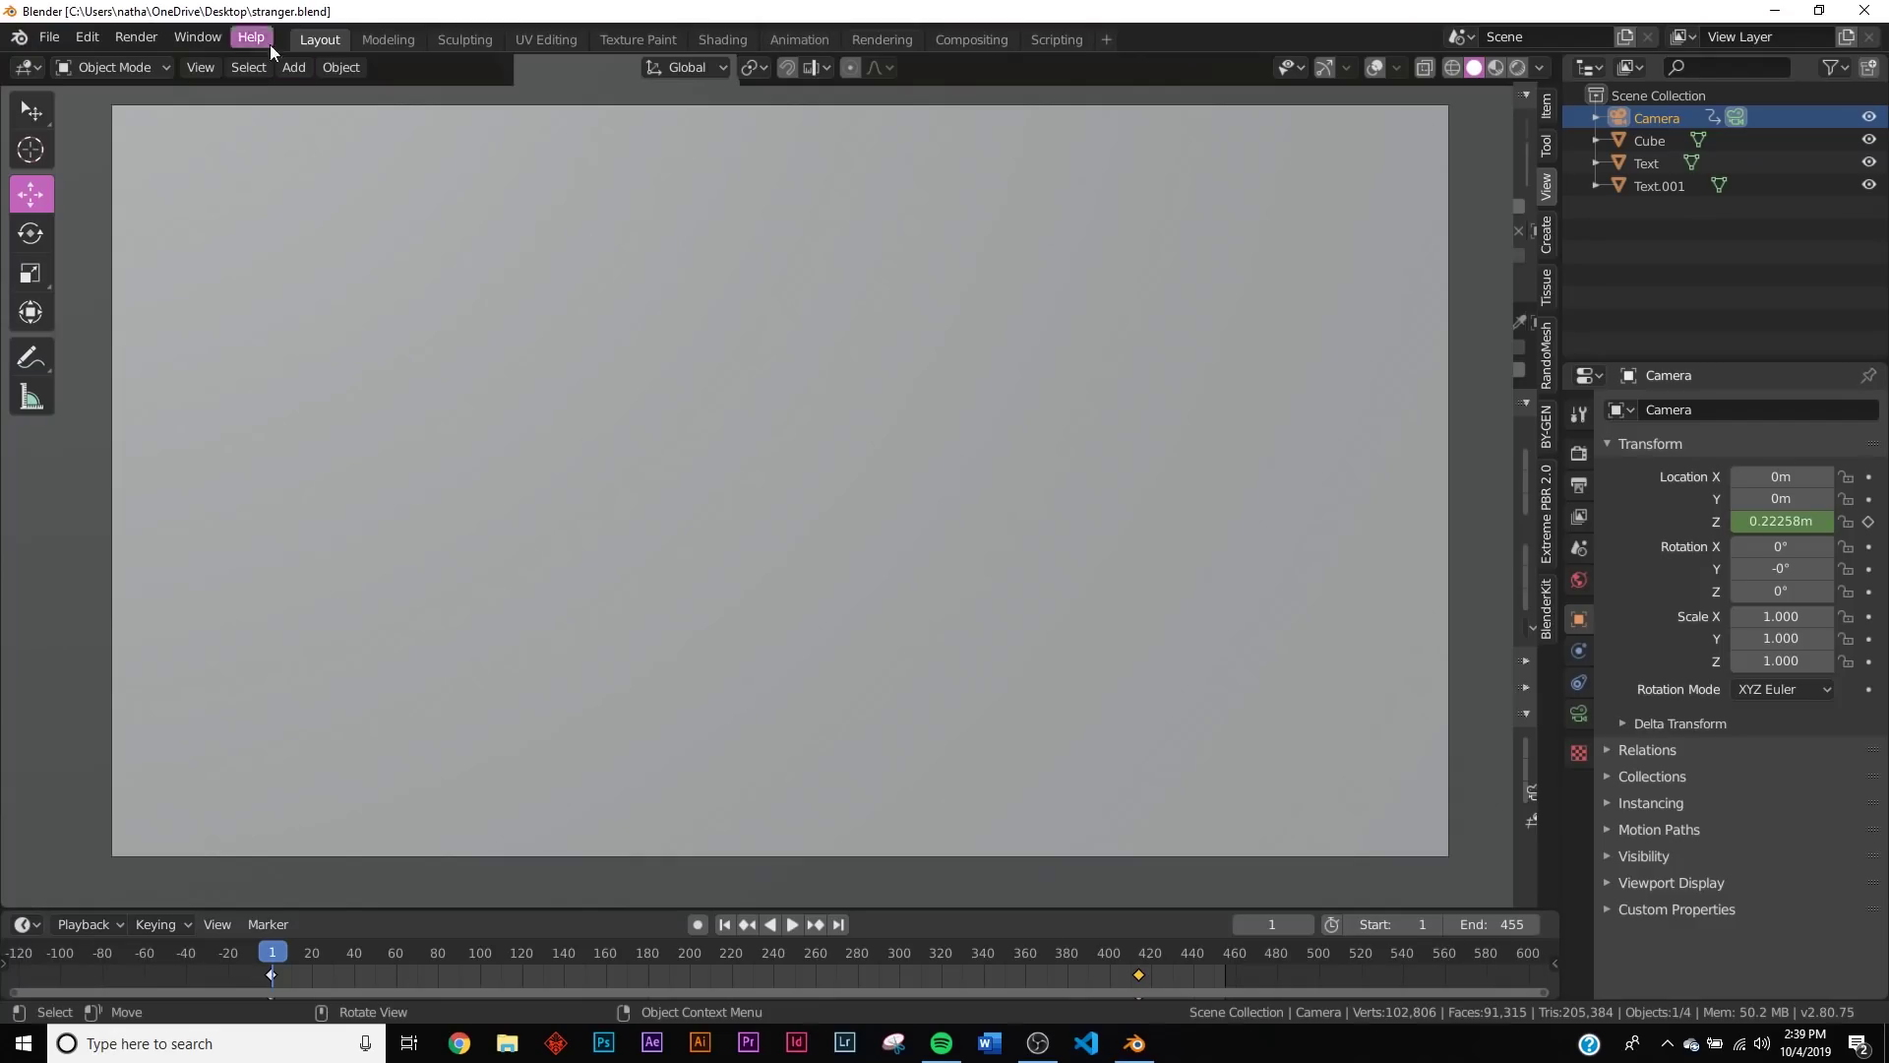
Step: Play the finished title animation in rendered shading through the camera to examine the target look, and stop playback
{"action": "key", "text": "z"}
{"action": "left_click", "coordinate": [996, 622]}
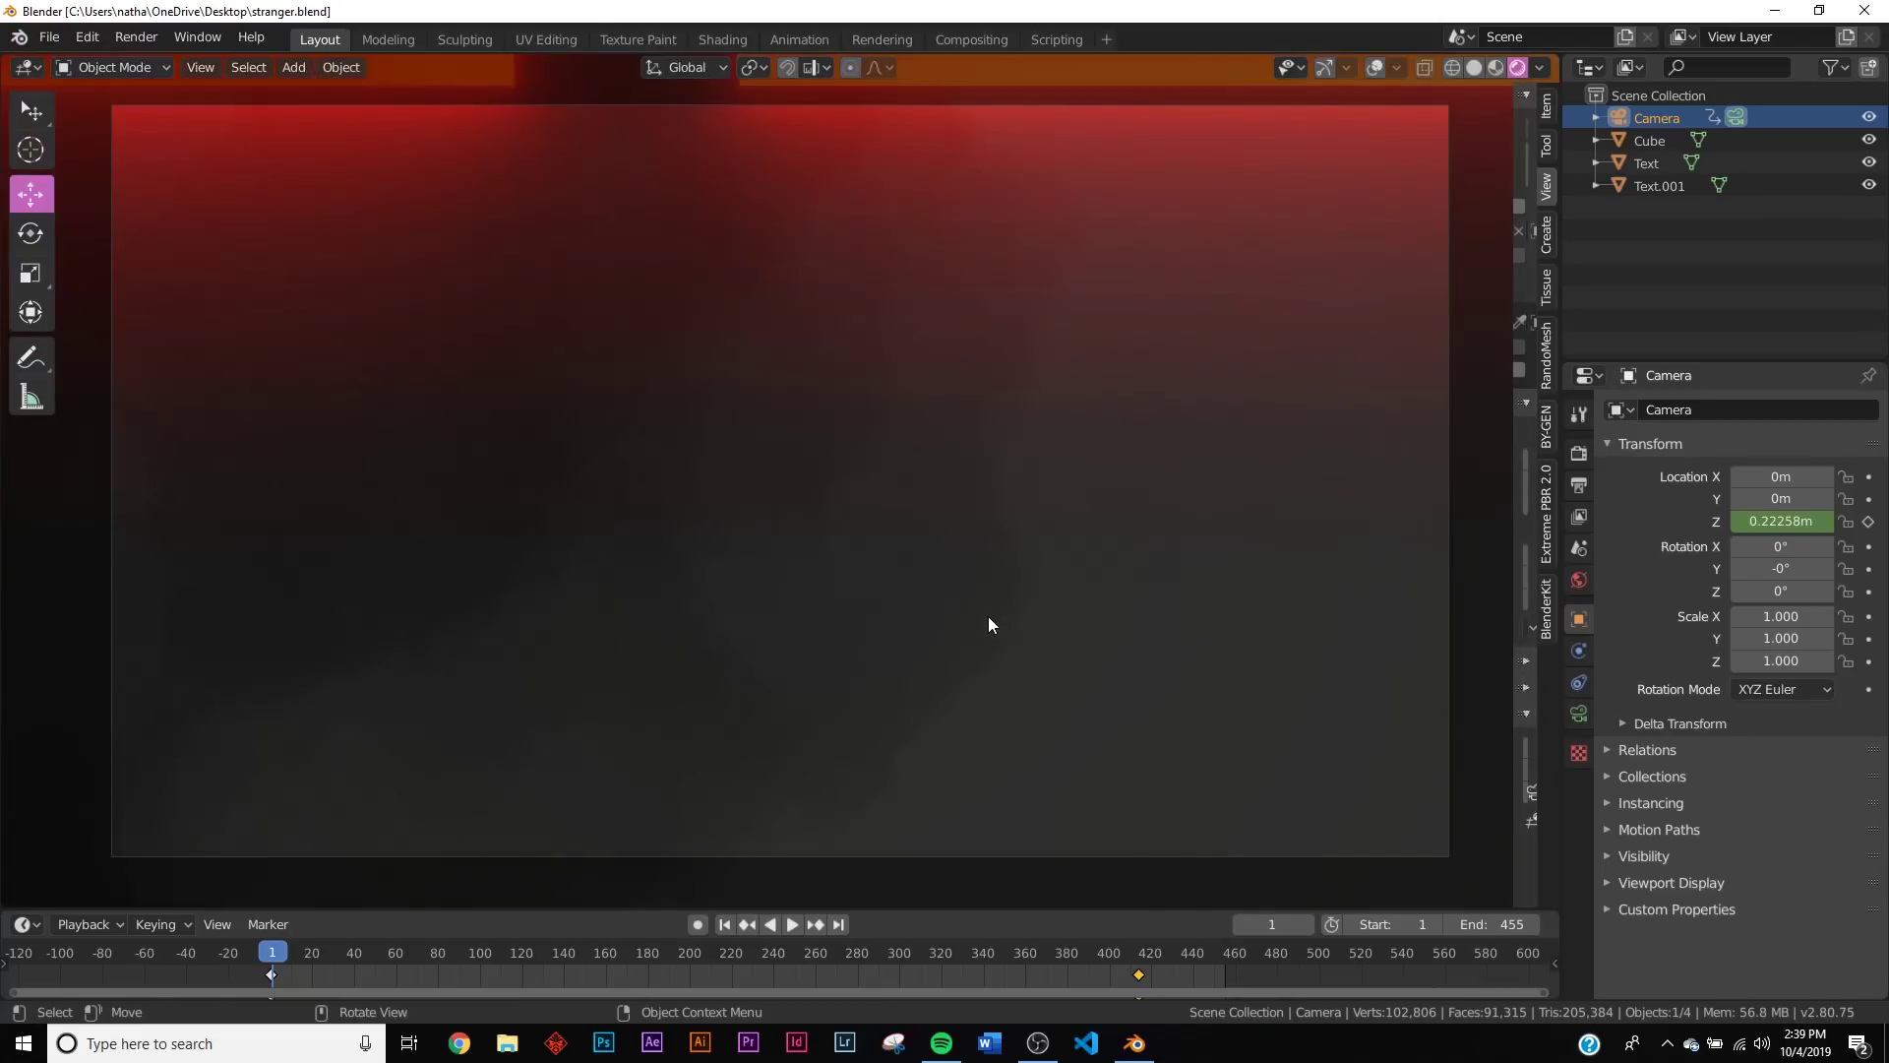
{"action": "left_click", "coordinate": [792, 925]}
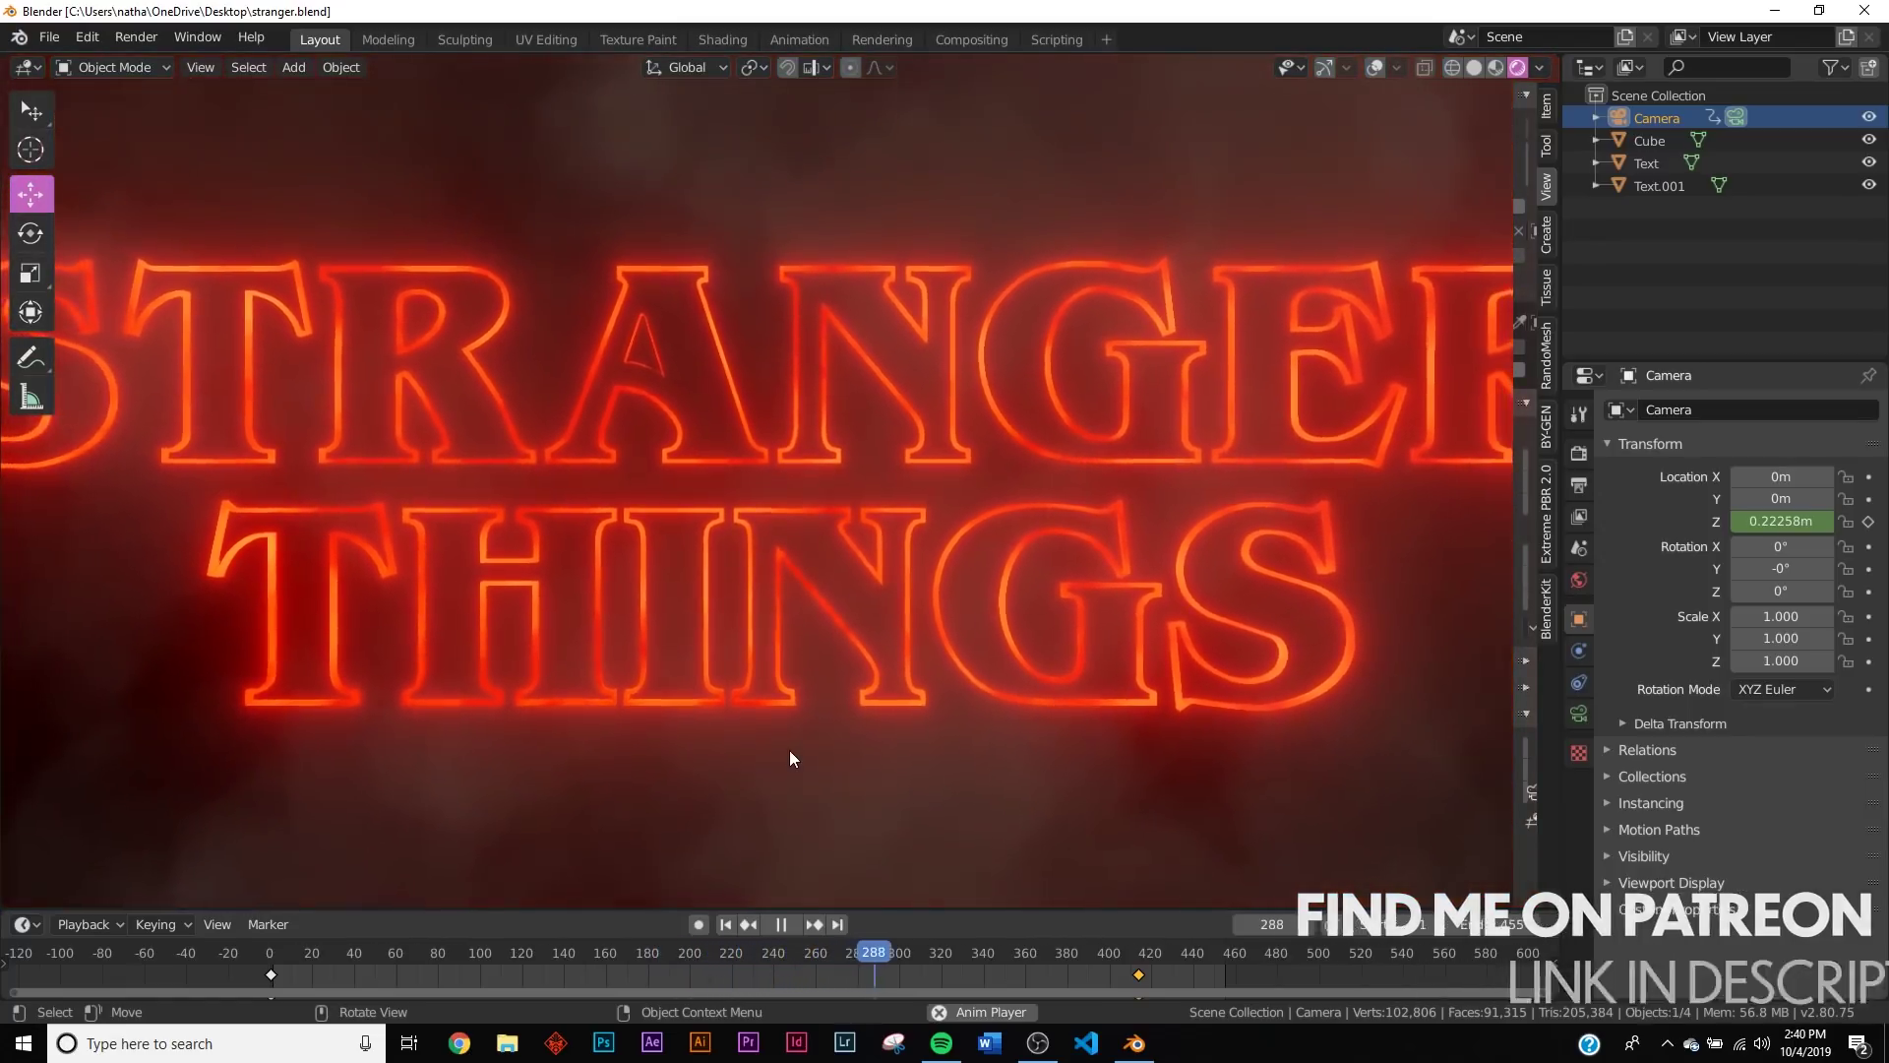
{"action": "scroll", "coordinate": [789, 750], "scroll_direction": "down", "scroll_amount": 1}
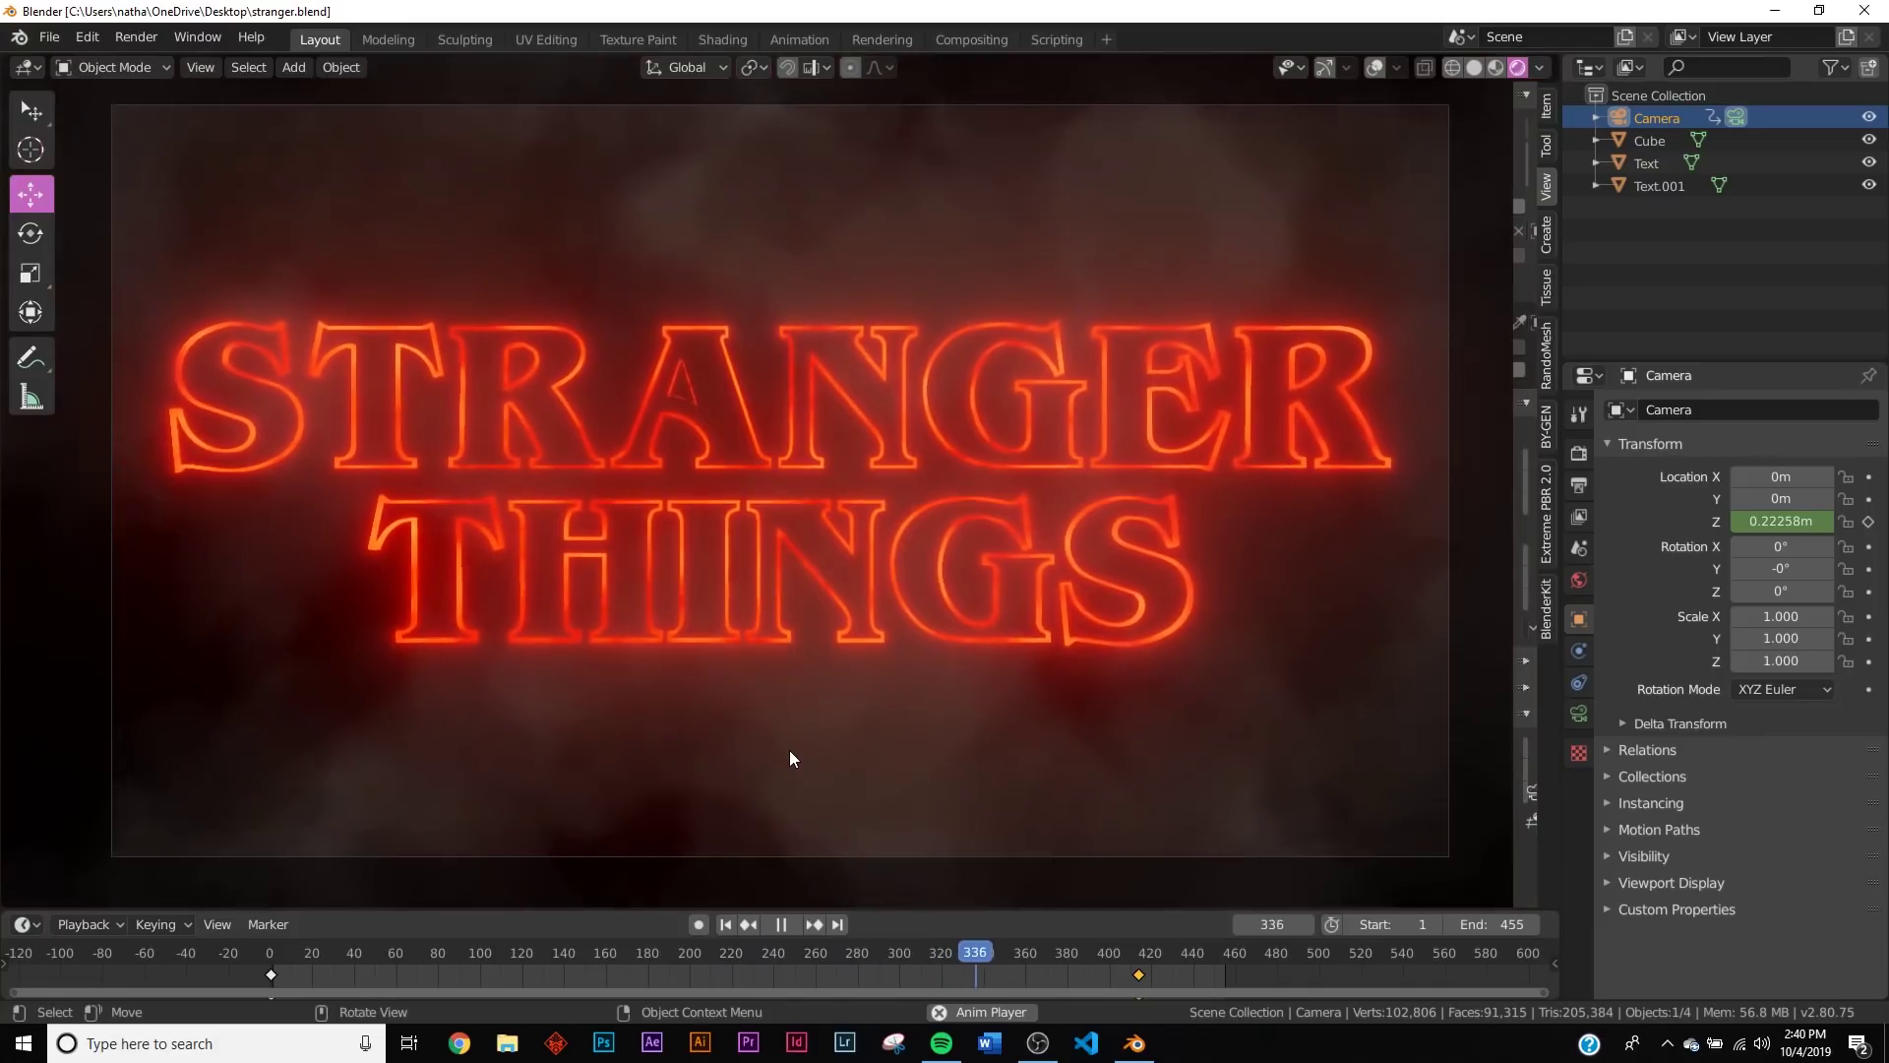
{"action": "left_click", "coordinate": [779, 929]}
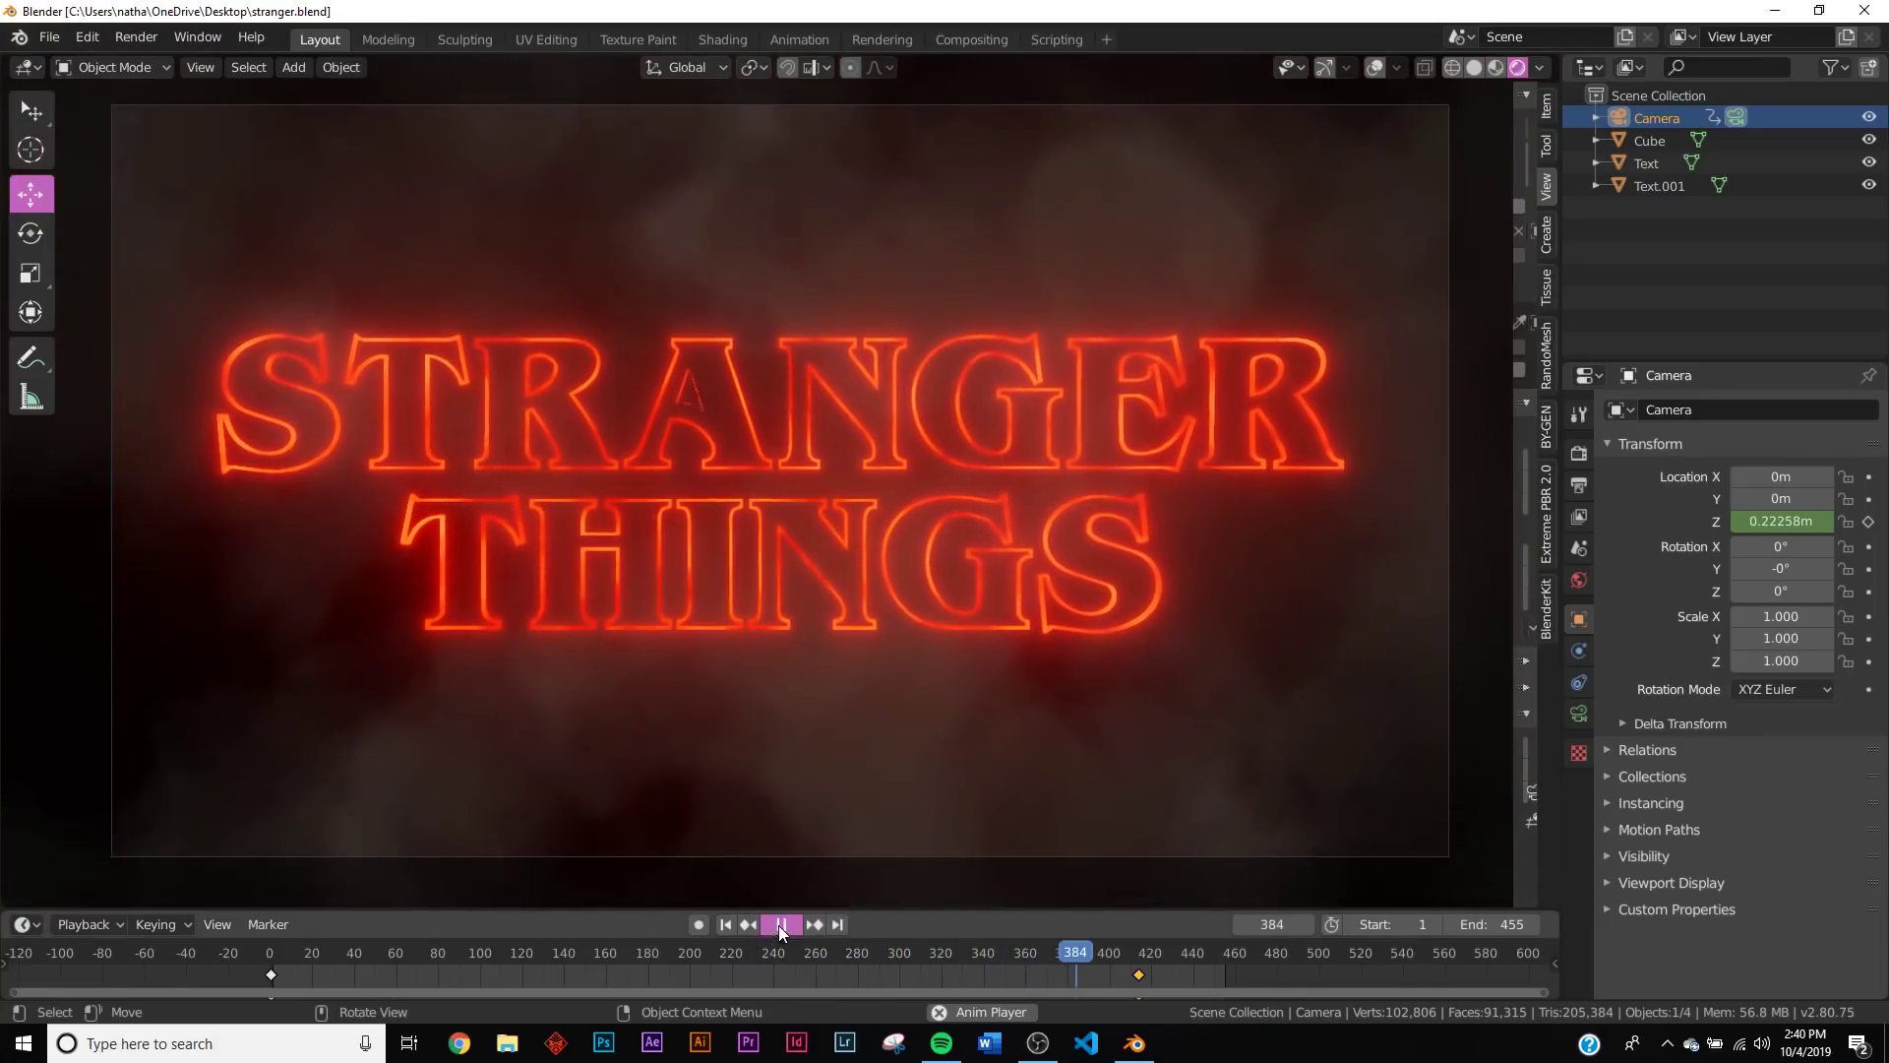
Step: Start a new General file
{"action": "left_click", "coordinate": [49, 38]}
{"action": "mouse_move", "coordinate": [63, 55]}
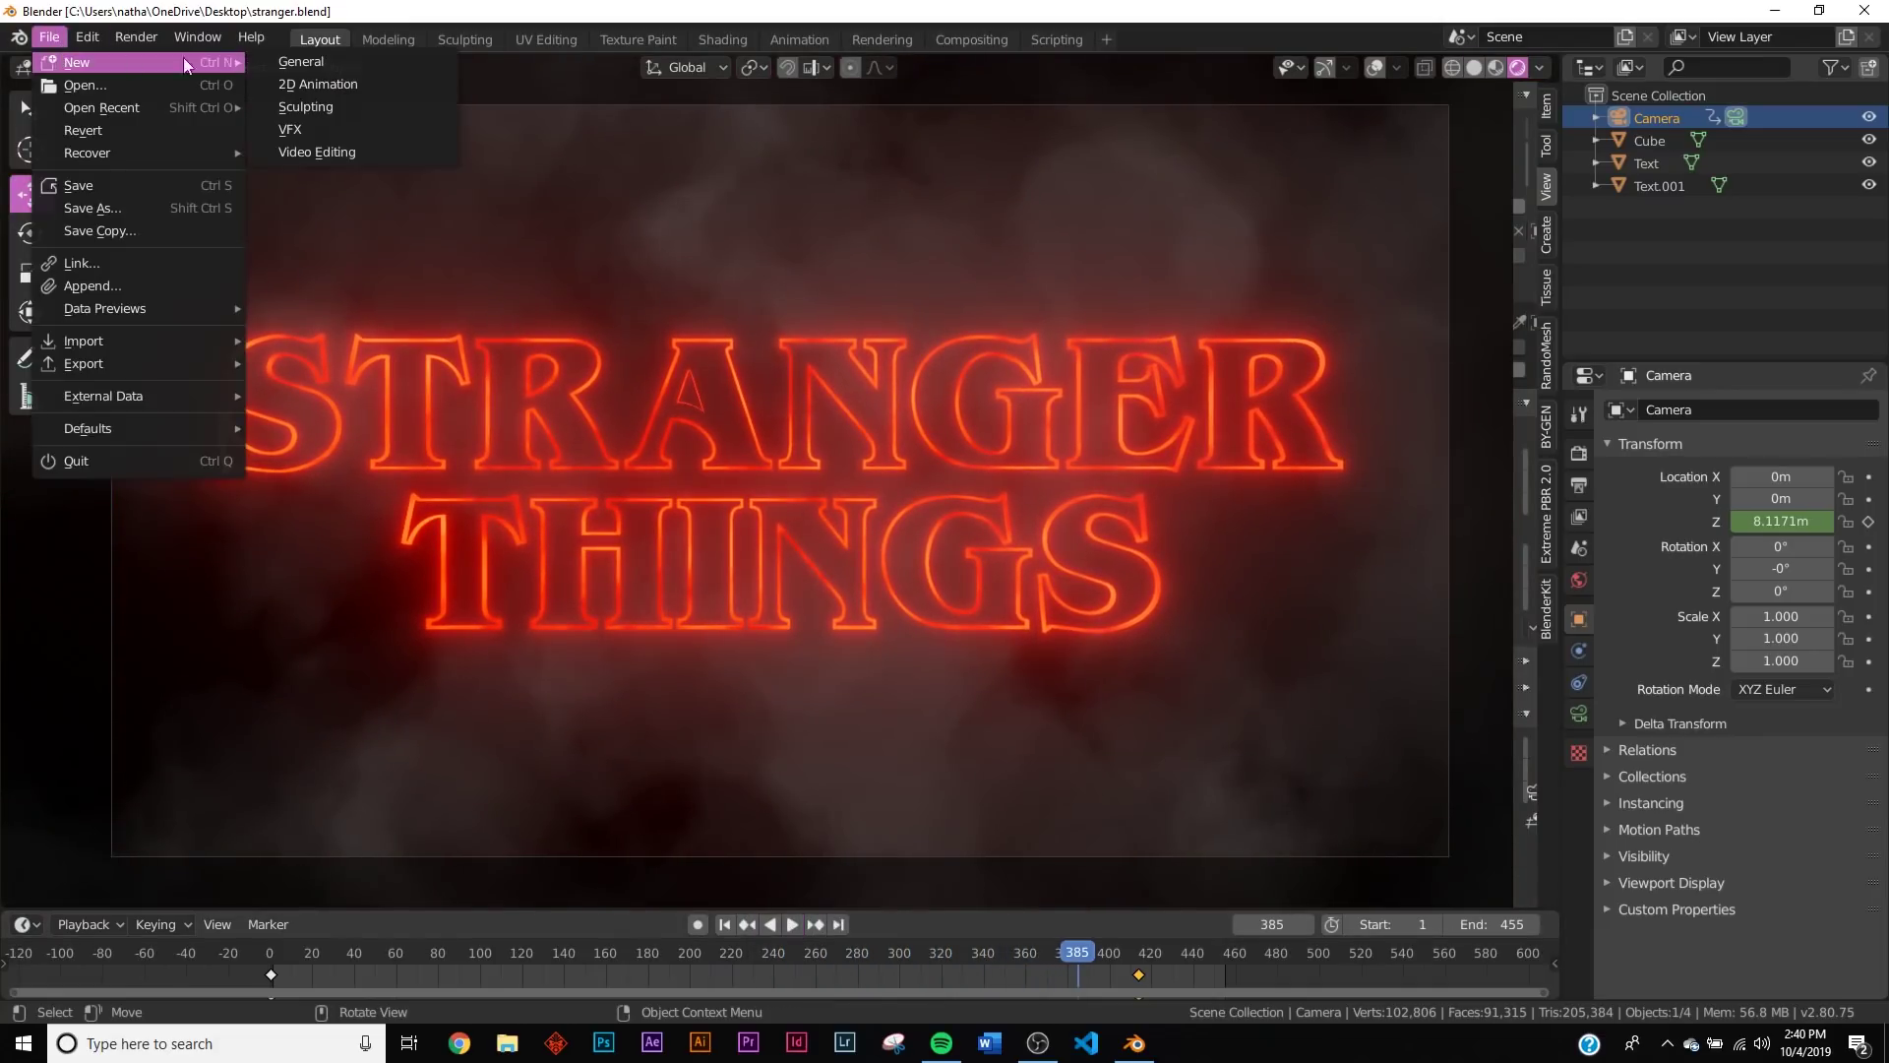
{"action": "left_click", "coordinate": [287, 71]}
{"action": "middle_click_drag", "start_coordinate": [766, 358], "coordinate": [839, 590]}
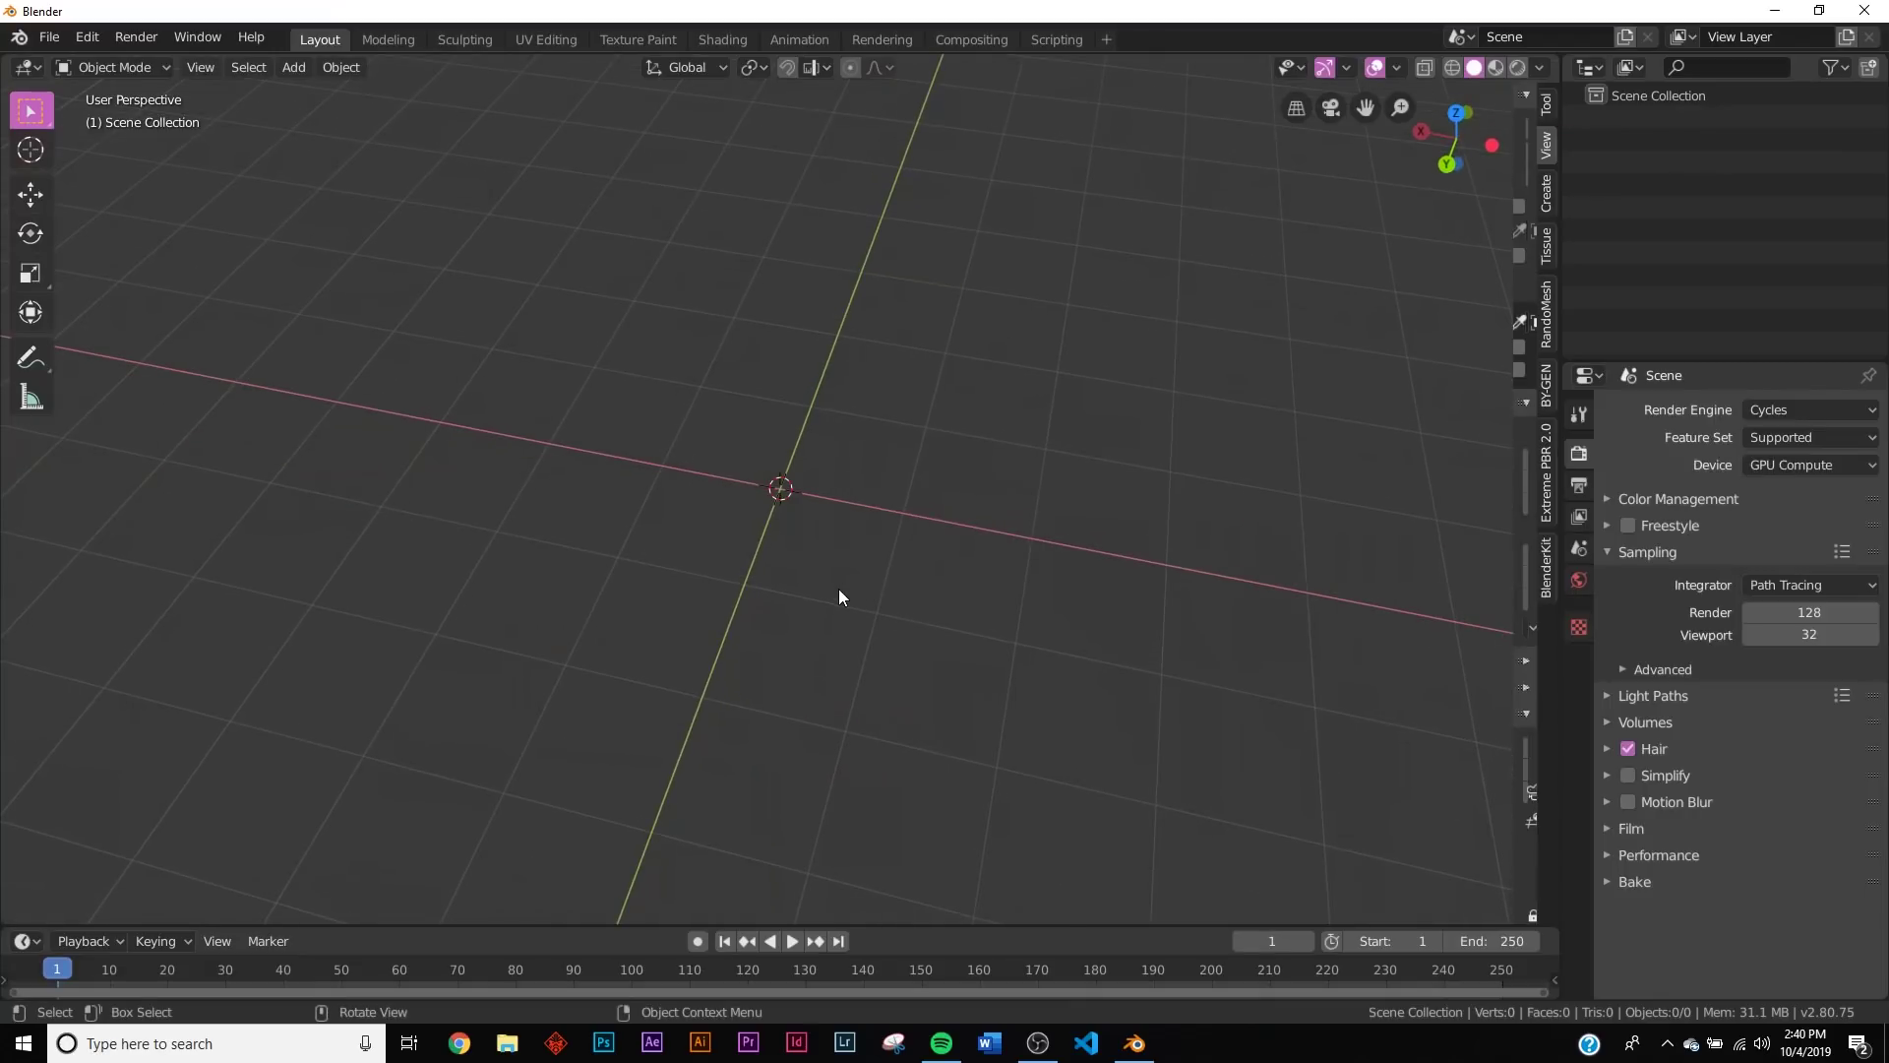
Step: Add a text object and replace its default content with STRANGER
{"action": "key", "text": "shift+a"}
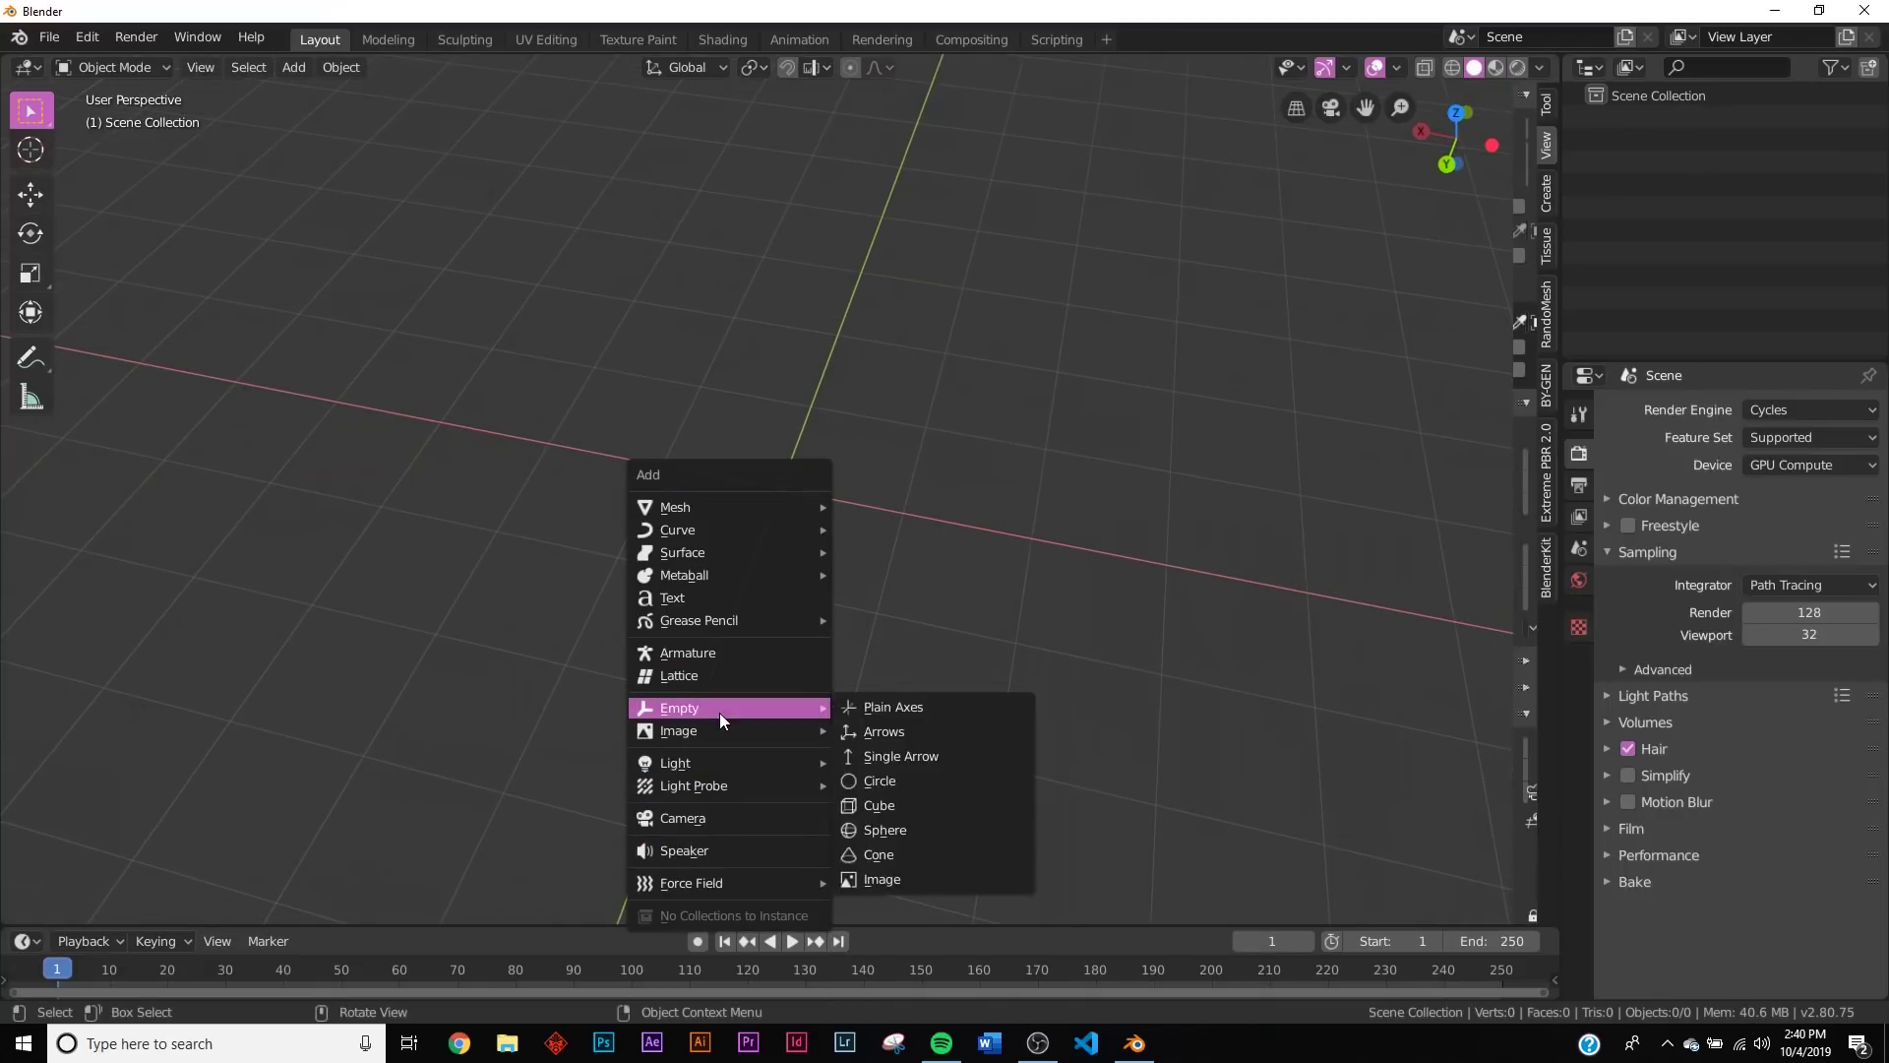
{"action": "left_click", "coordinate": [711, 598]}
{"action": "middle_click_drag", "start_coordinate": [708, 587], "coordinate": [800, 505]}
{"action": "key", "text": "Tab"}
{"action": "key", "text": "BackSpace"}
{"action": "key", "text": "BackSpace"}
{"action": "key", "text": "BackSpace"}
{"action": "key", "text": "BackSpace"}
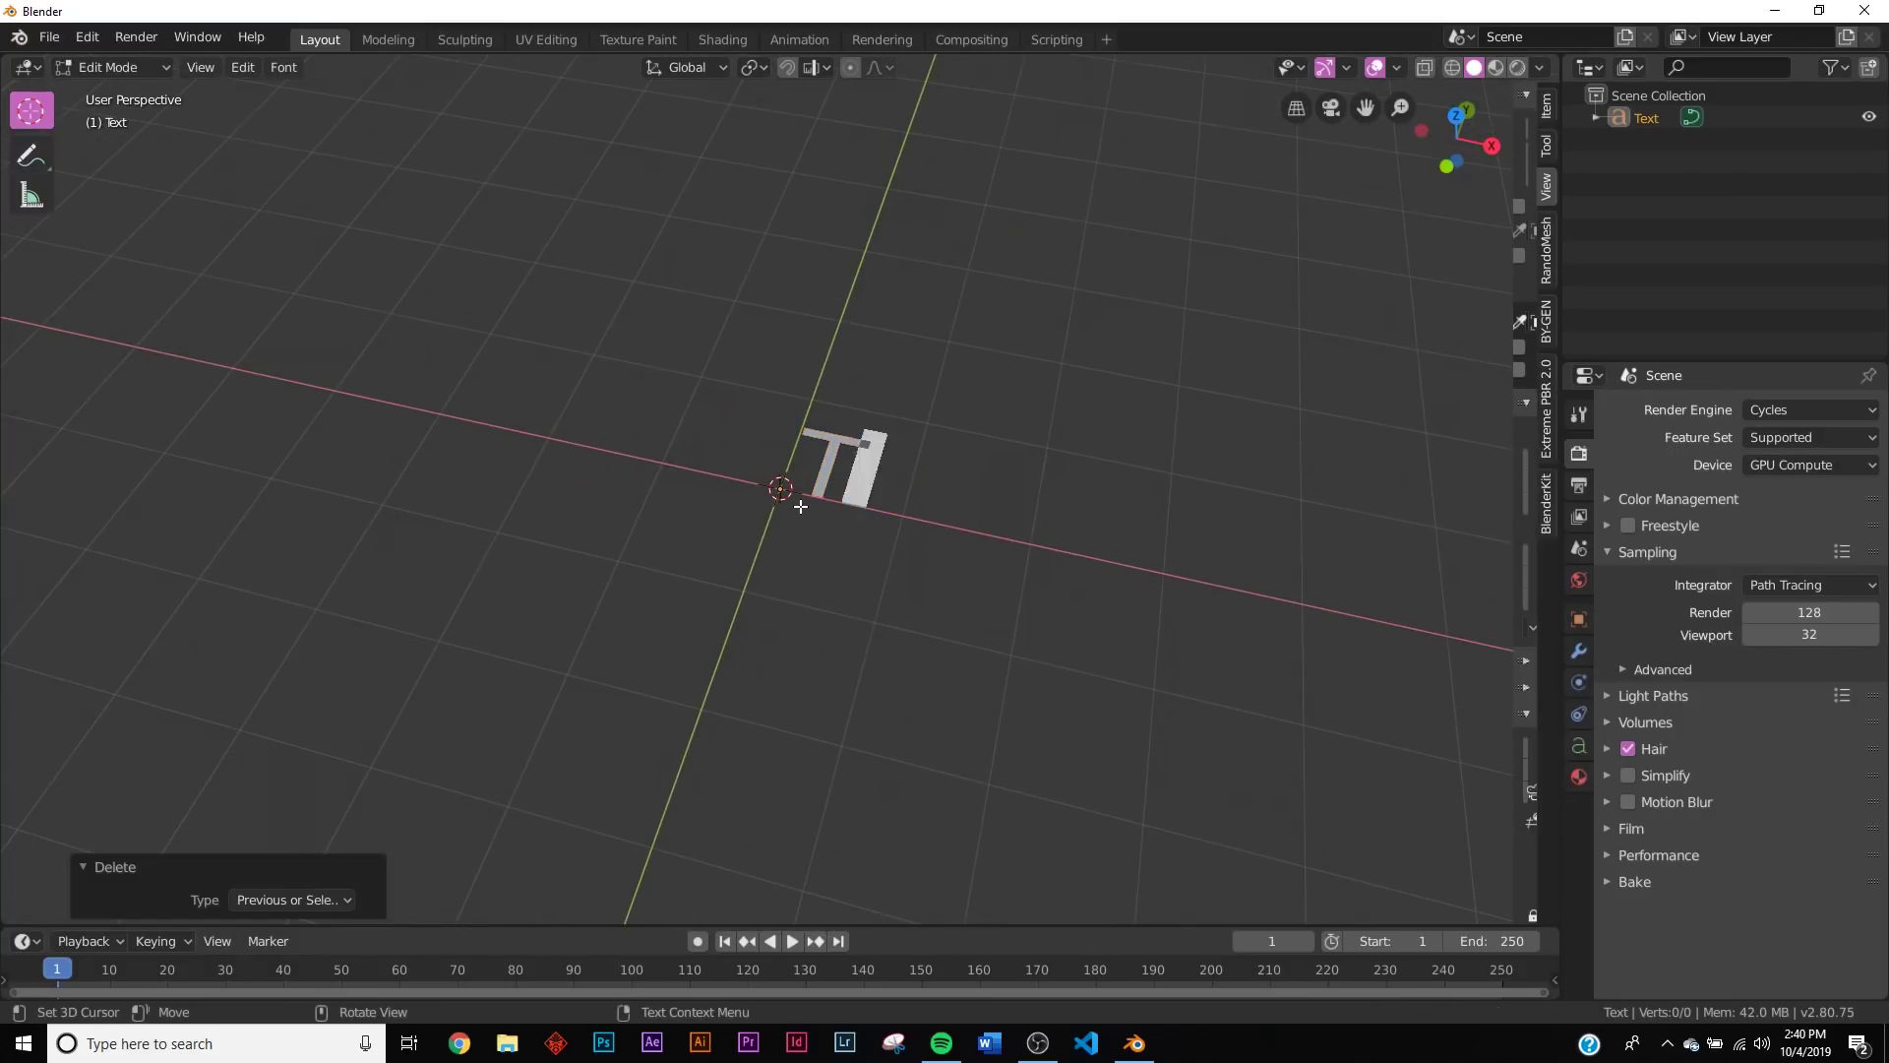
{"action": "type", "text": "STRANGER"}
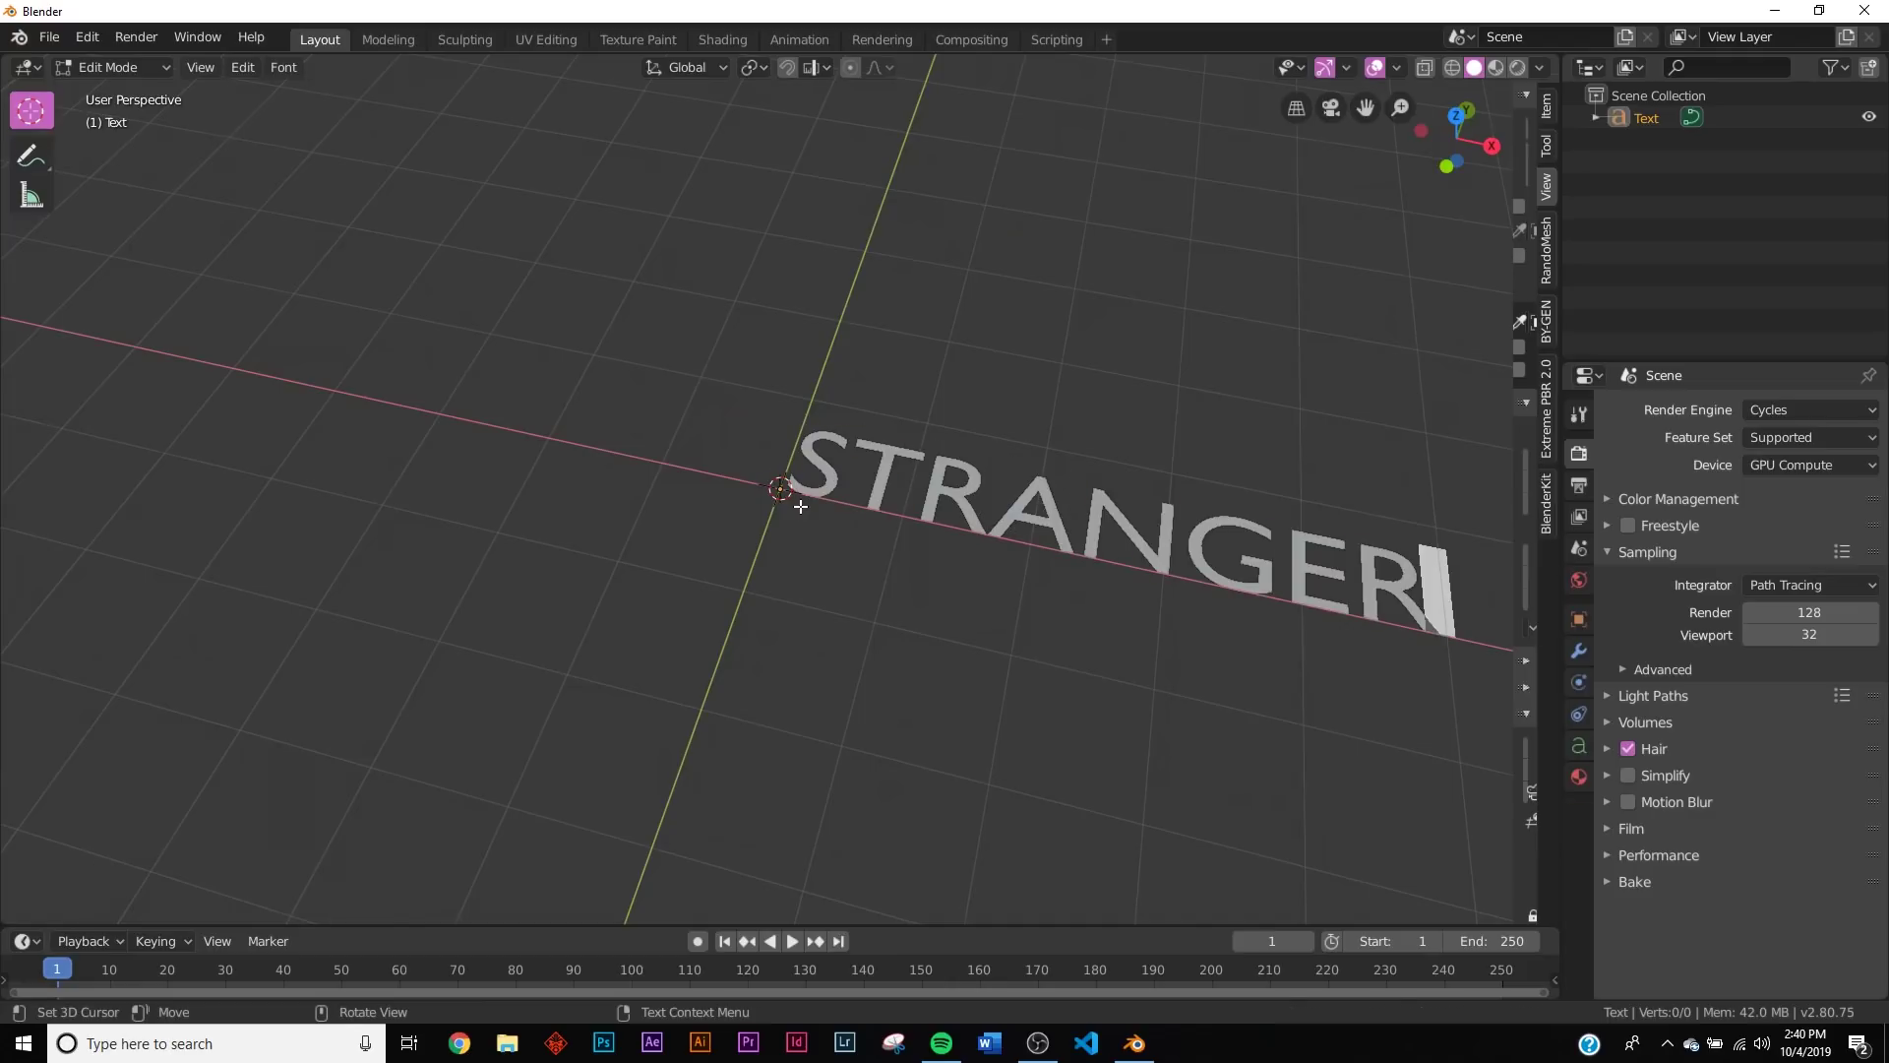
{"action": "key", "text": "Tab"}
Step: Set both the horizontal and vertical alignment of the STRANGER text to Center
{"action": "left_click", "coordinate": [1579, 745]}
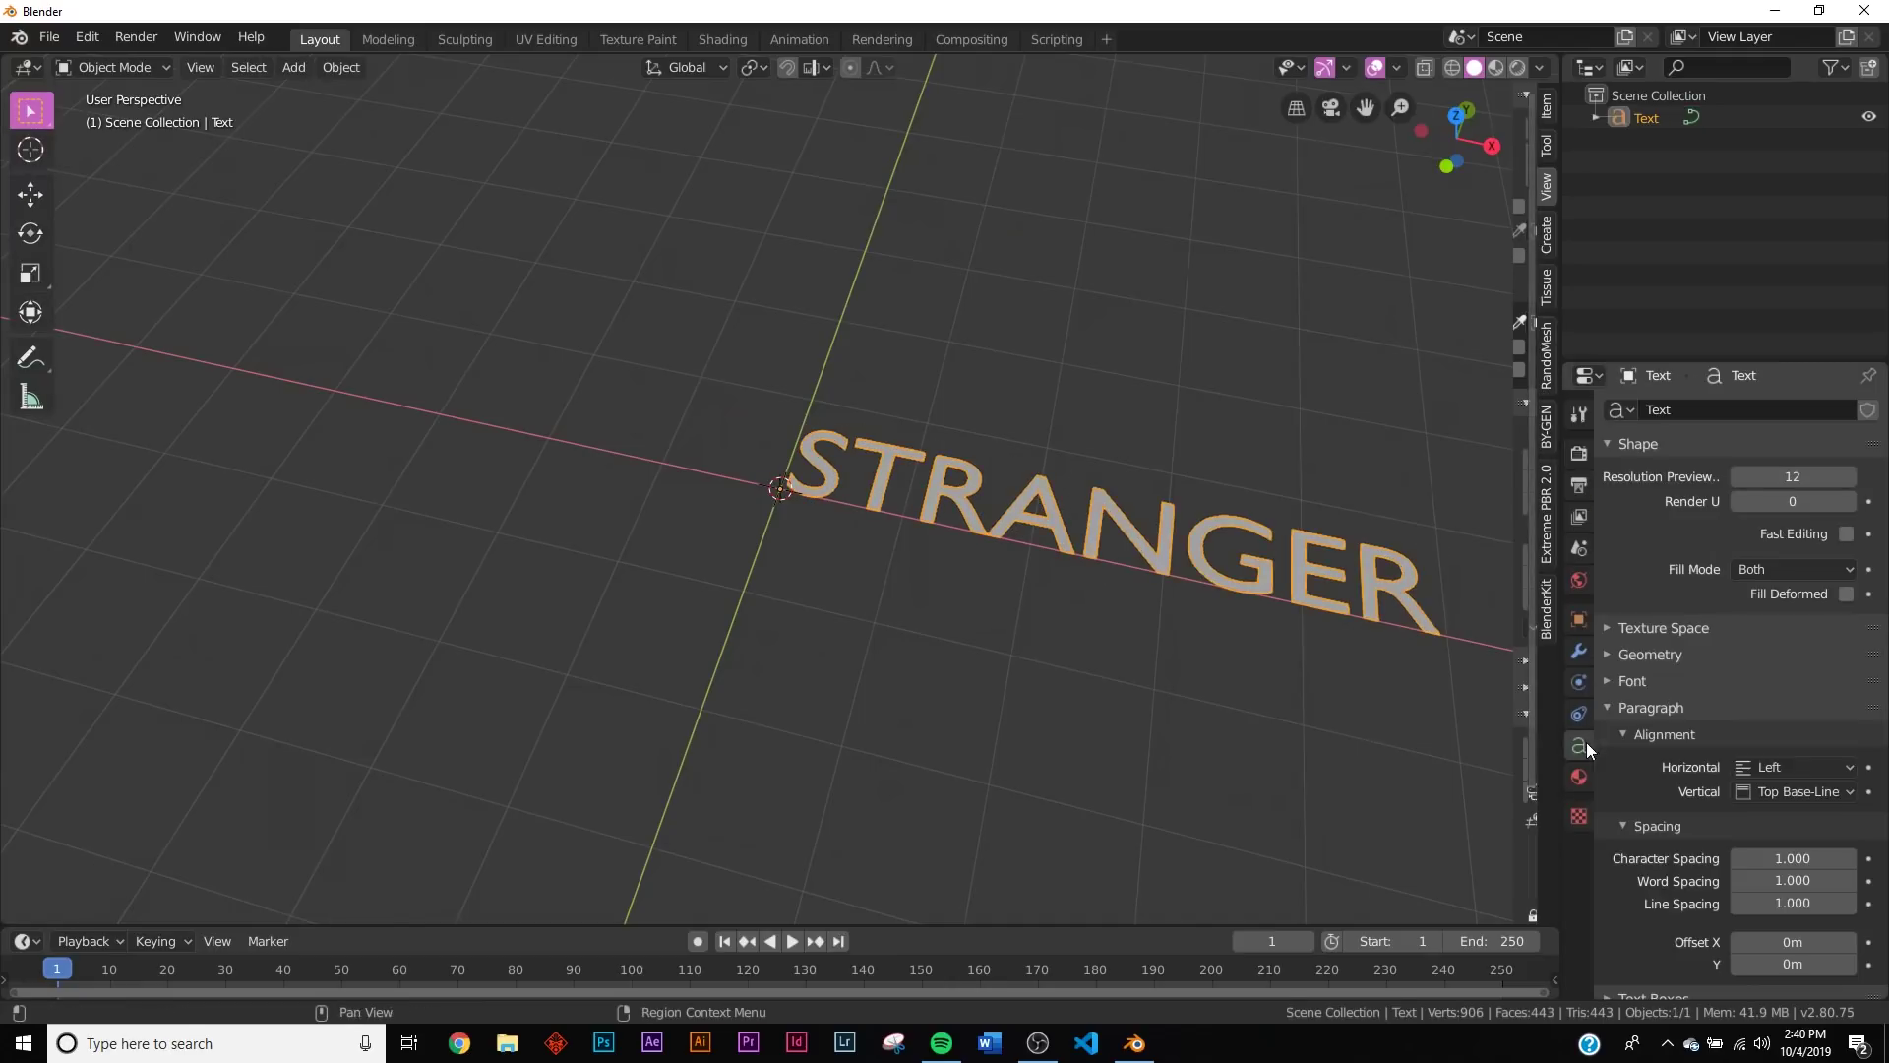
{"action": "left_click", "coordinate": [1774, 766]}
{"action": "left_click", "coordinate": [1767, 818]}
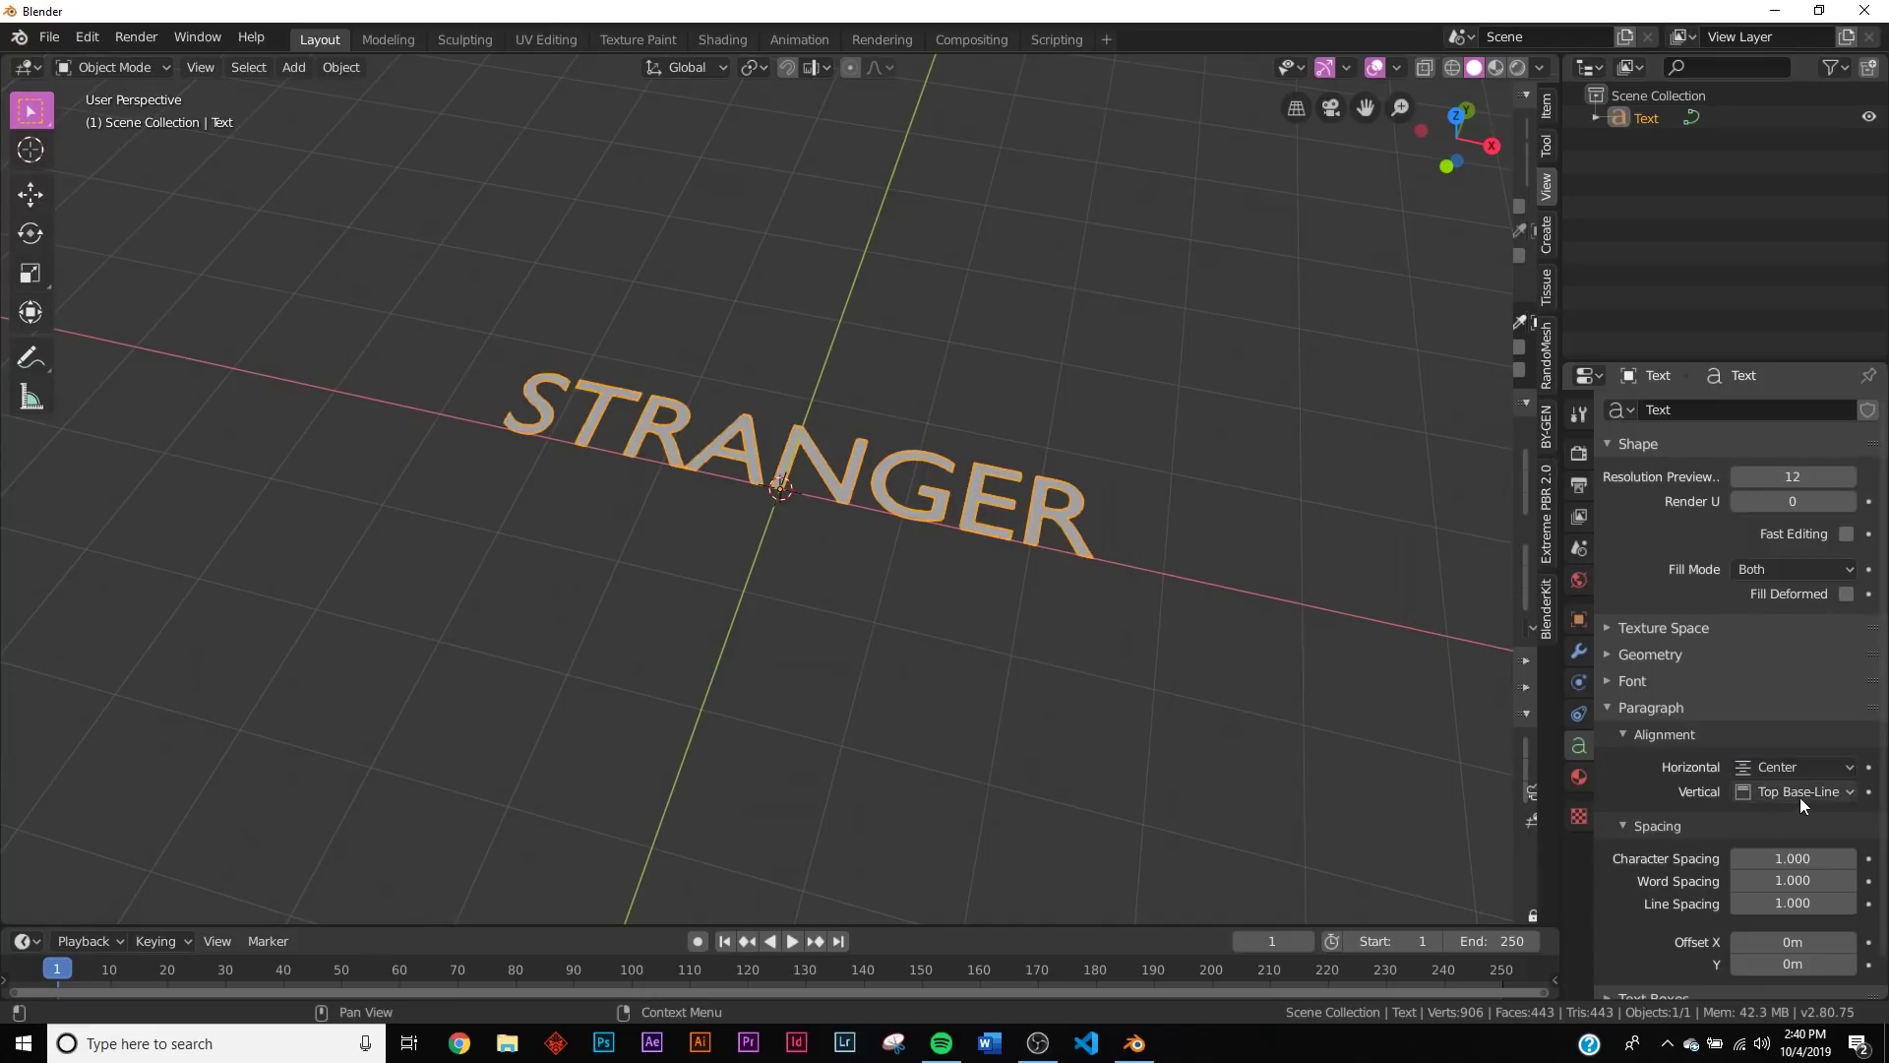
{"action": "left_click", "coordinate": [1798, 793]}
{"action": "left_click", "coordinate": [1771, 864]}
{"action": "middle_click_drag", "start_coordinate": [866, 531], "coordinate": [713, 904]}
Step: Switch to Chrome, search Google for "stranger things font free", view the Famous Fonts download page, and close the browser
{"action": "left_click", "coordinate": [459, 1042]}
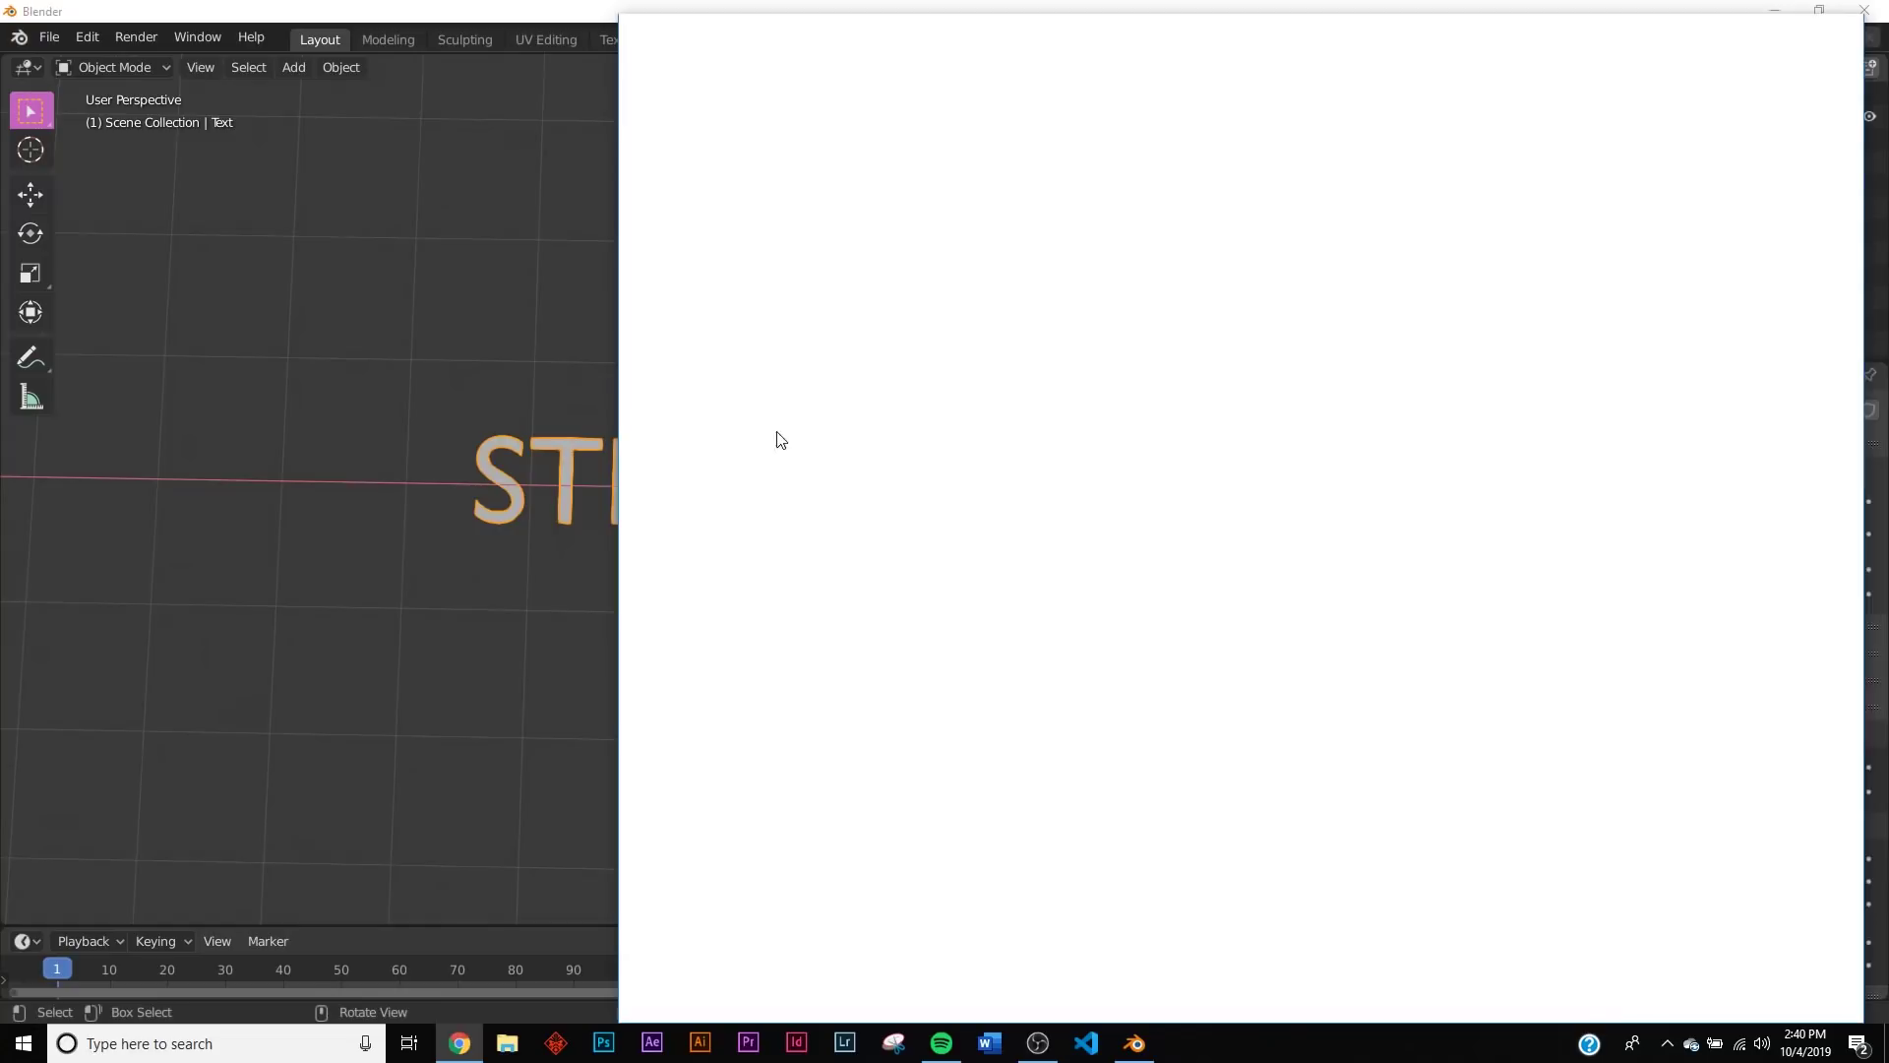
{"action": "left_click", "coordinate": [815, 108]}
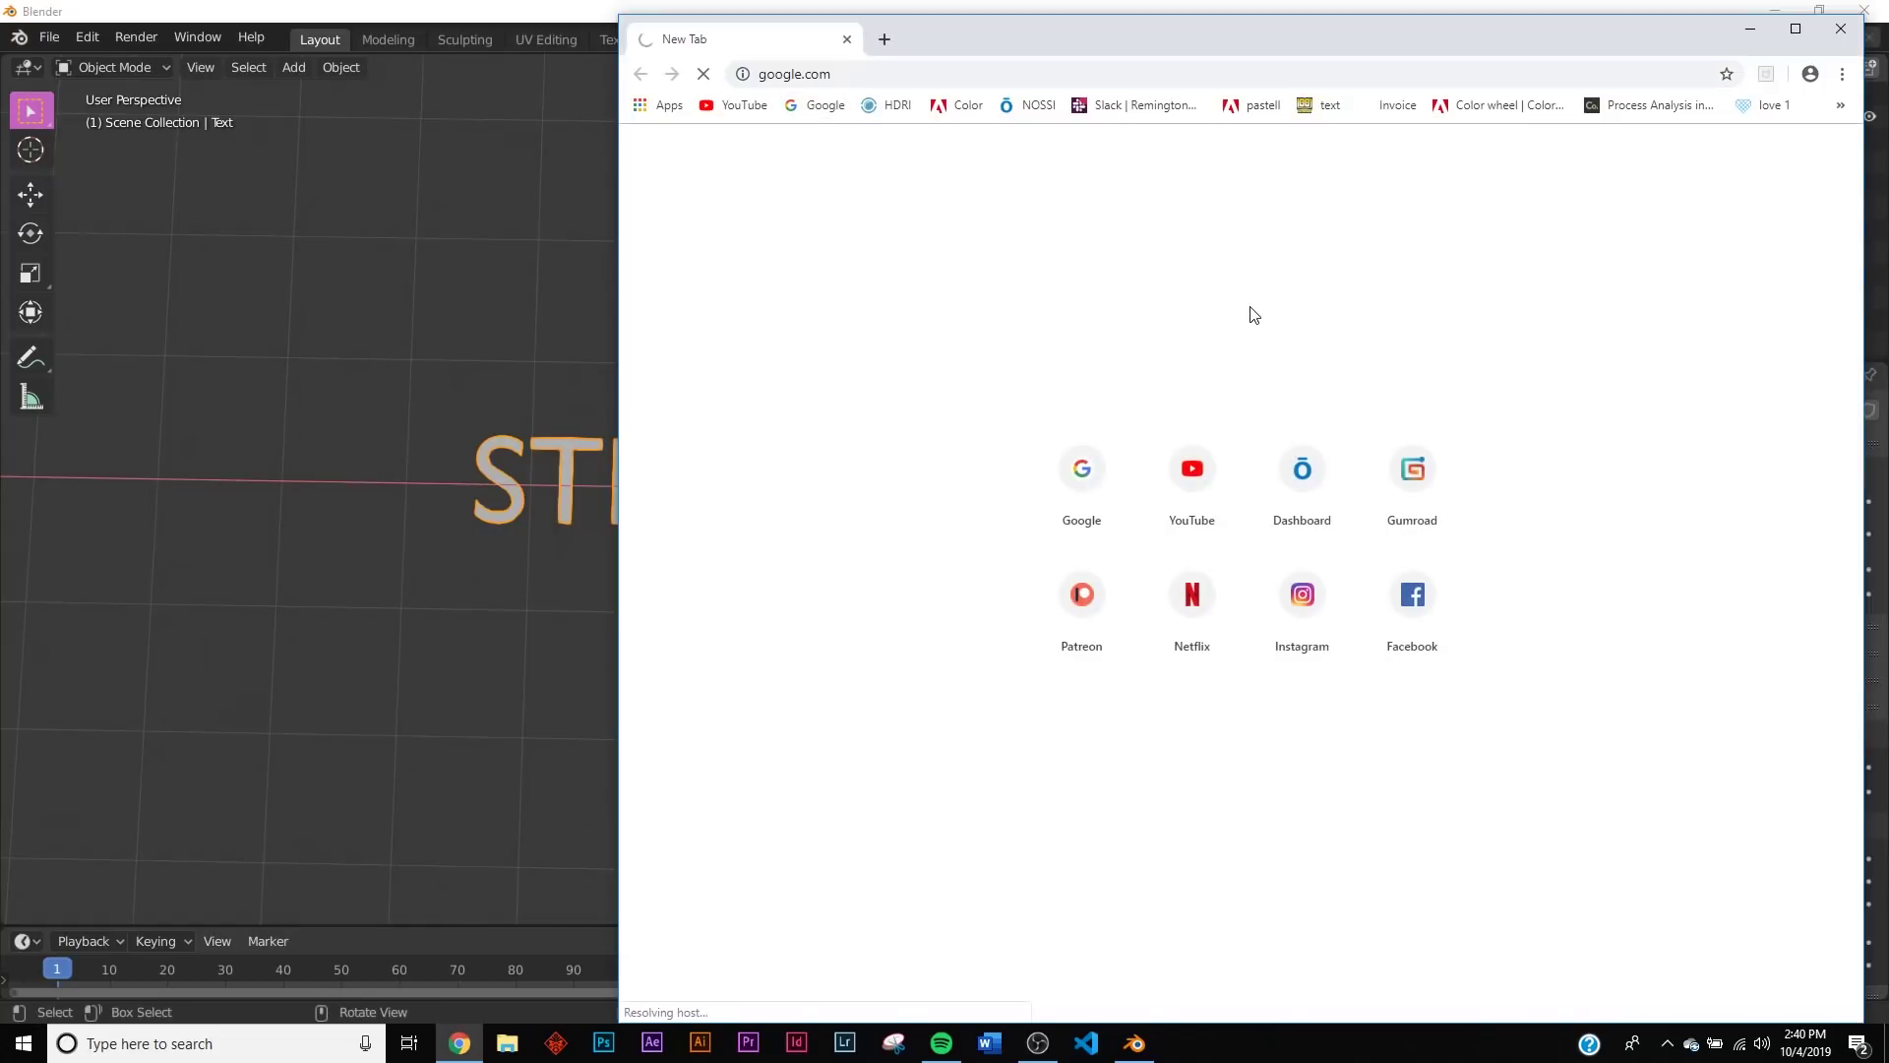
{"action": "left_click_drag", "start_coordinate": [923, 167], "coordinate": [886, 167]}
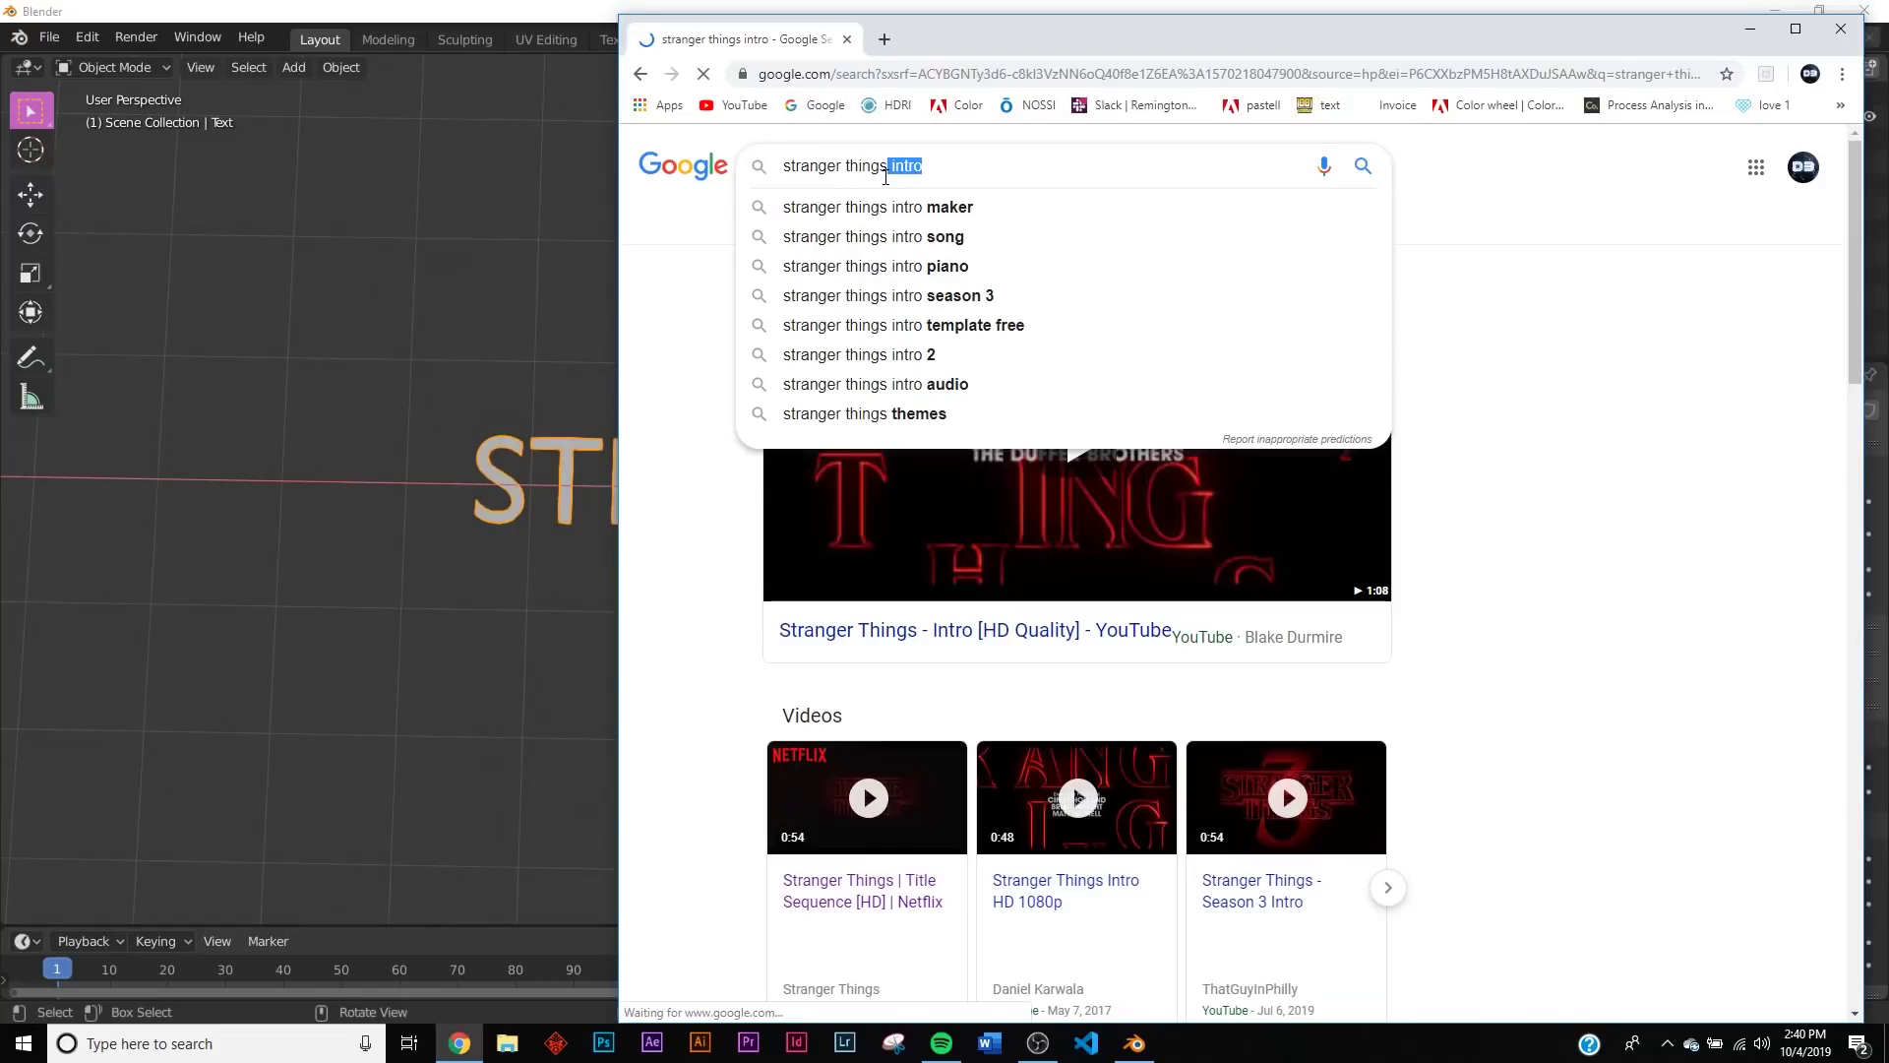
{"action": "key", "text": "BackSpace"}
{"action": "type", "text": "font free"}
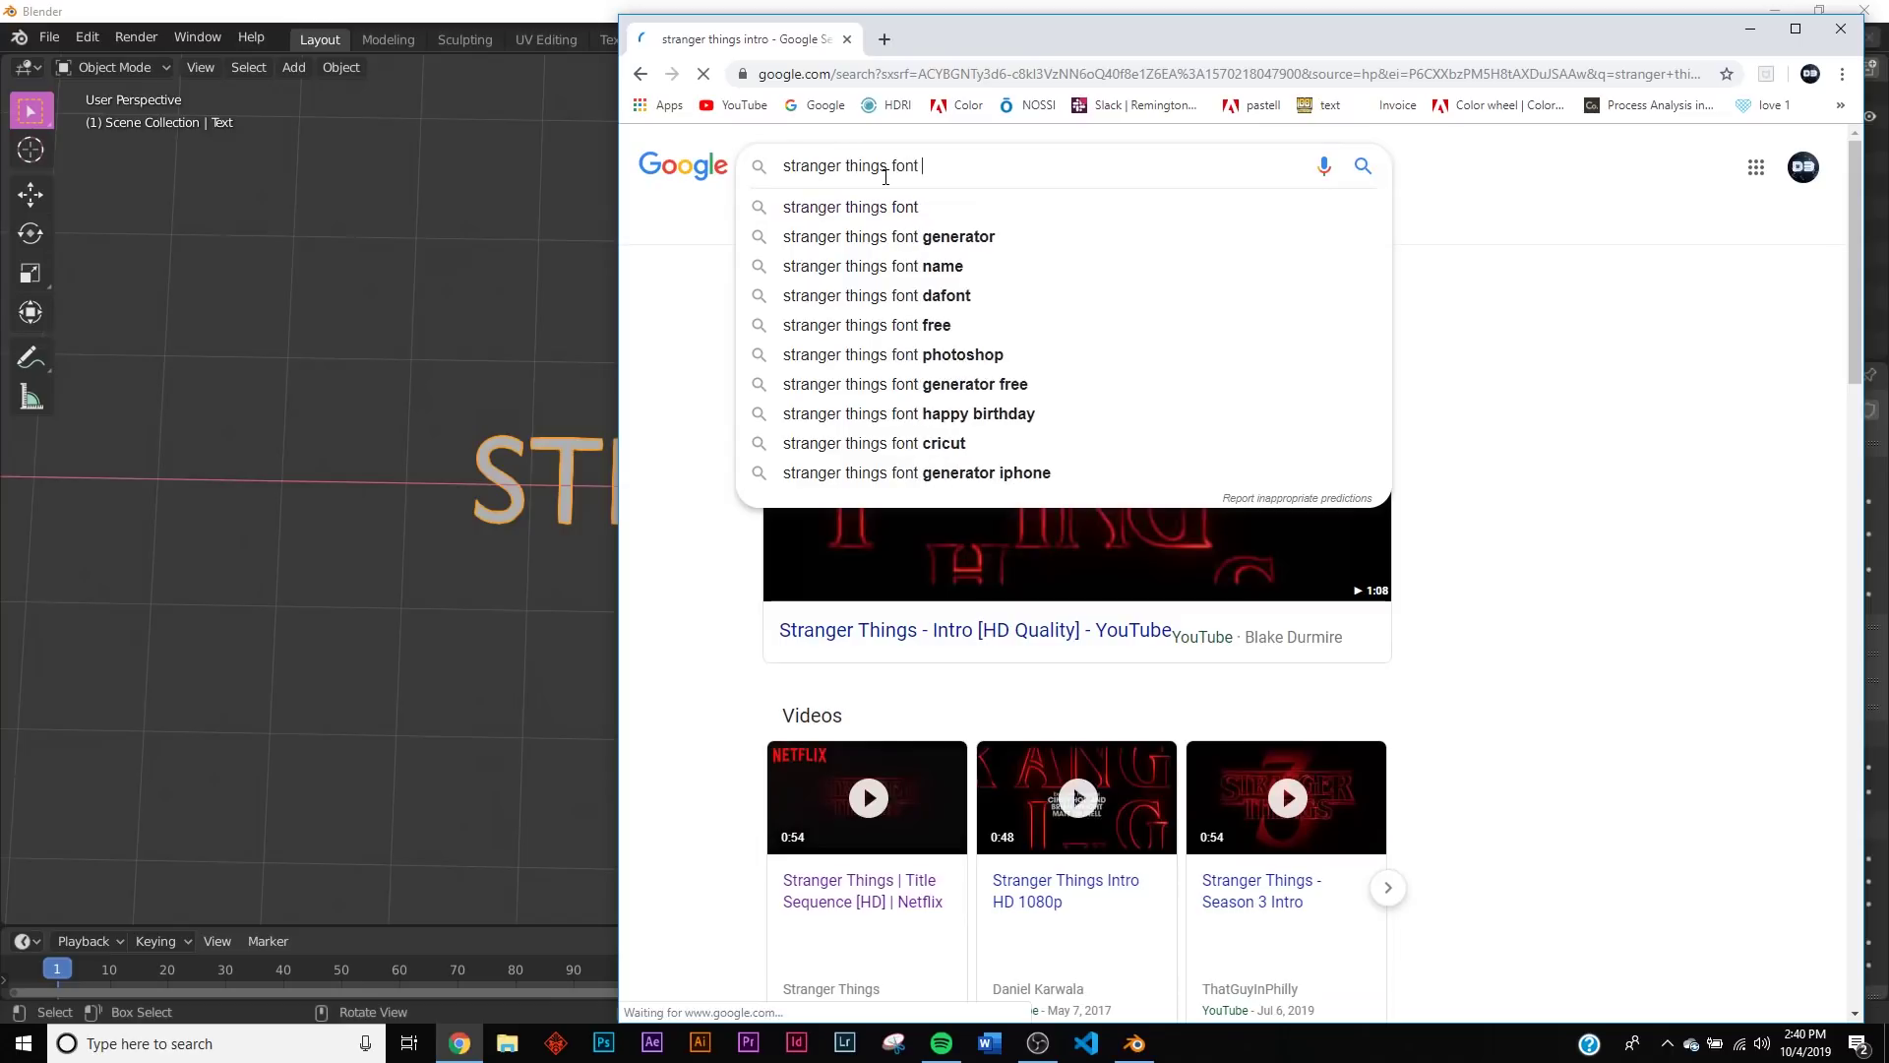
{"action": "key", "text": "Return"}
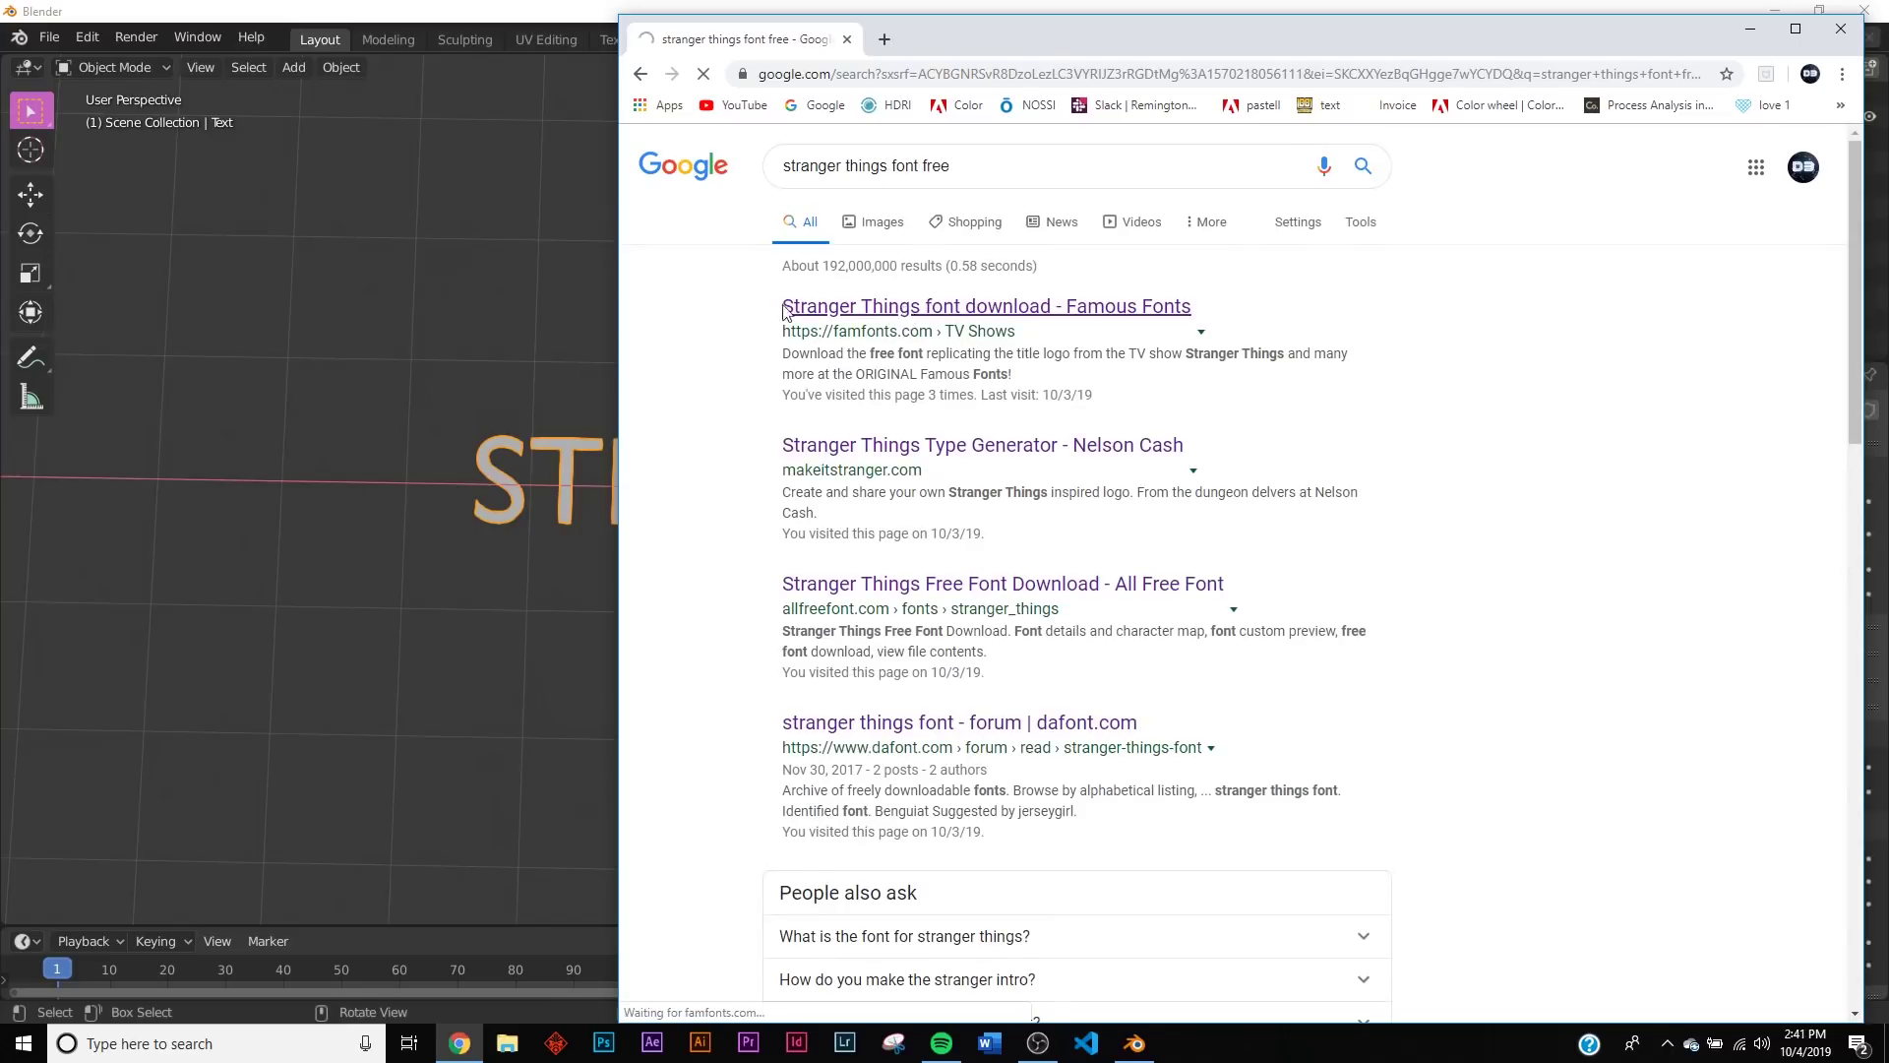
{"action": "scroll", "coordinate": [1050, 536], "scroll_direction": "down", "scroll_amount": 6}
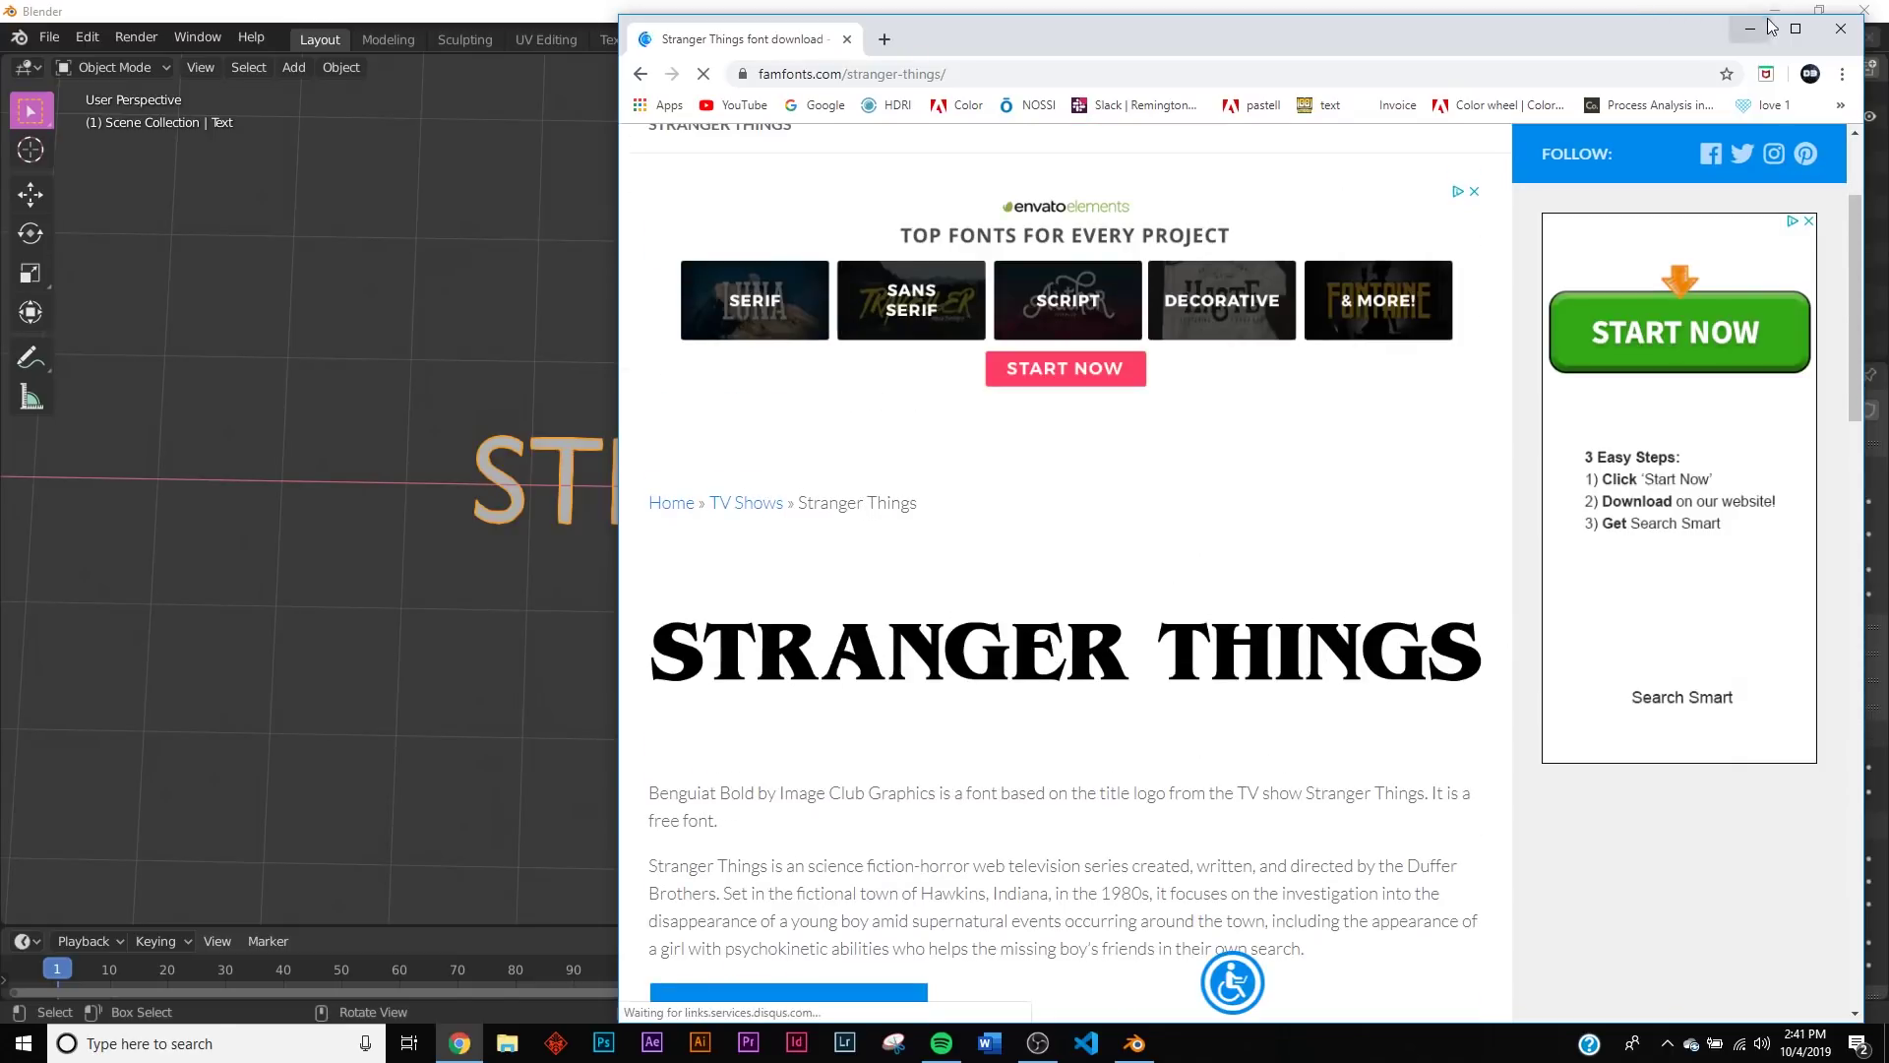
{"action": "left_click", "coordinate": [1825, 35]}
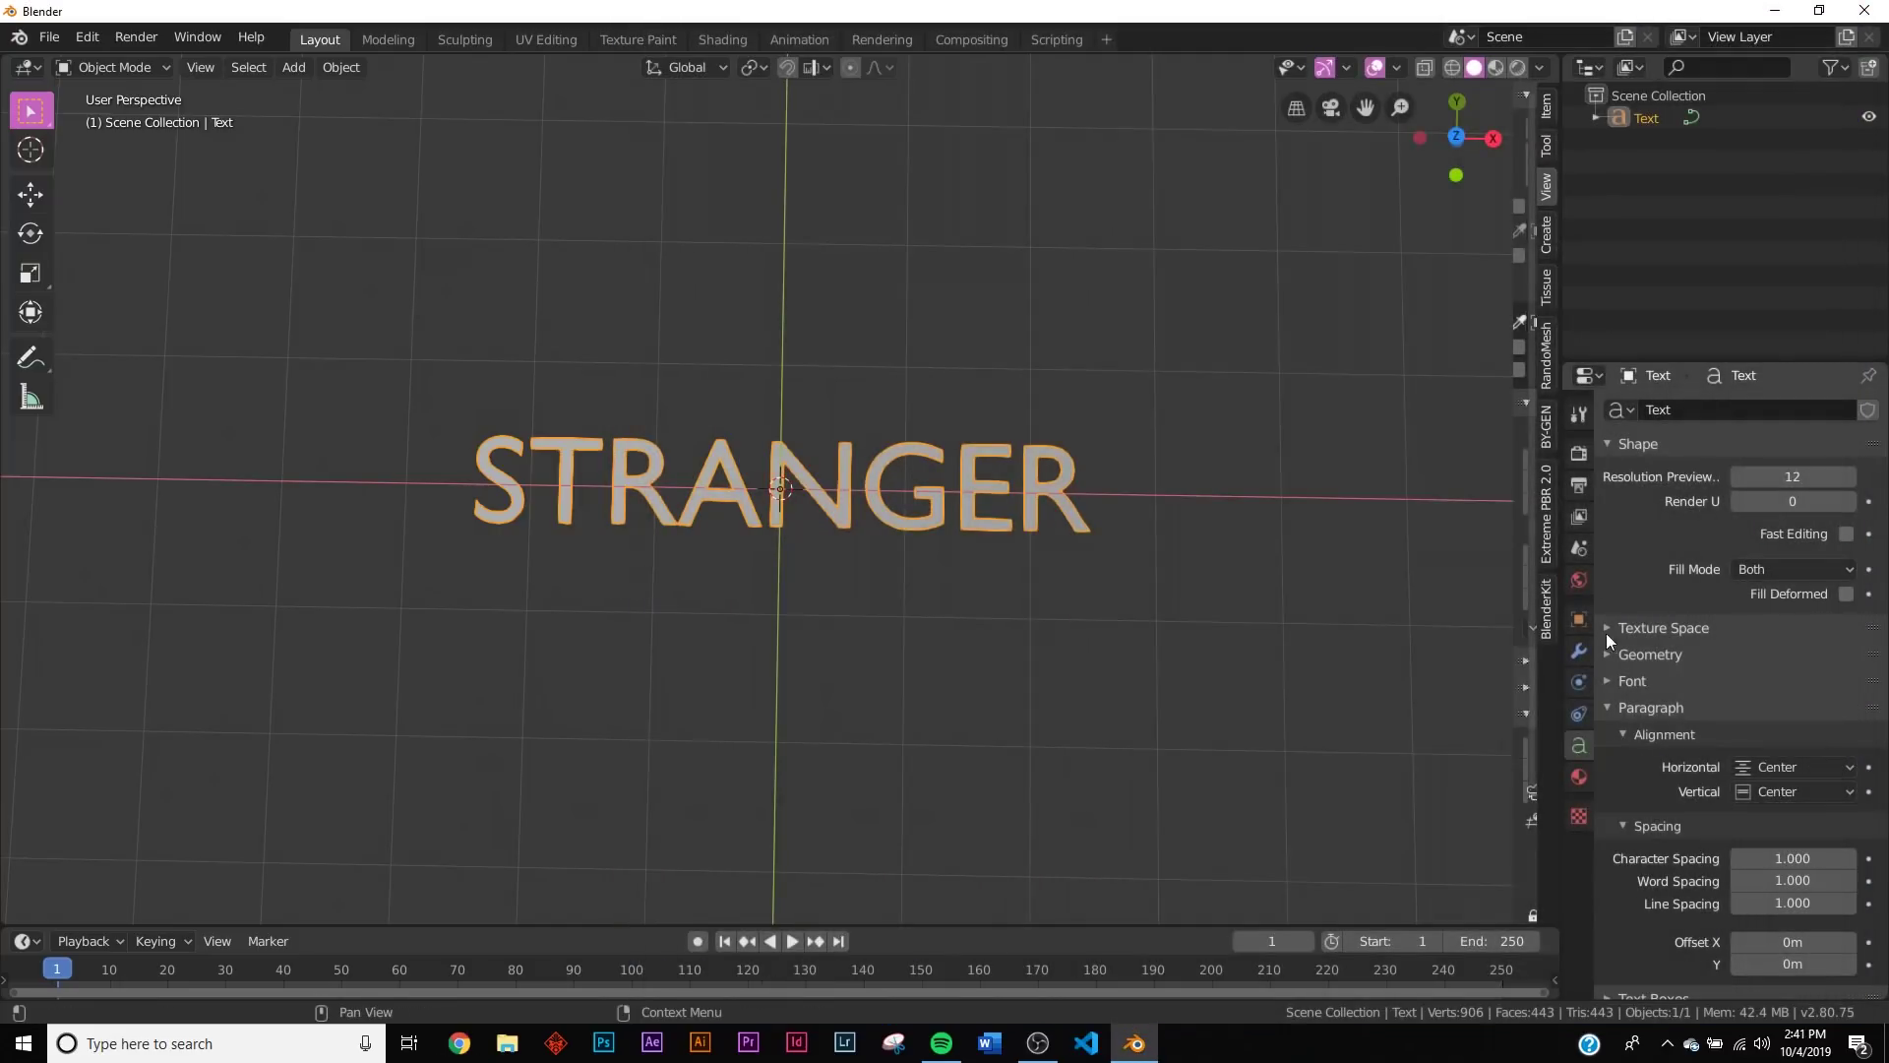
Step: Load the BenguiatBold font file from the Desktop as the STRANGER text's regular font
{"action": "scroll", "coordinate": [1673, 779], "scroll_direction": "down", "scroll_amount": 1}
{"action": "left_click", "coordinate": [1632, 642]}
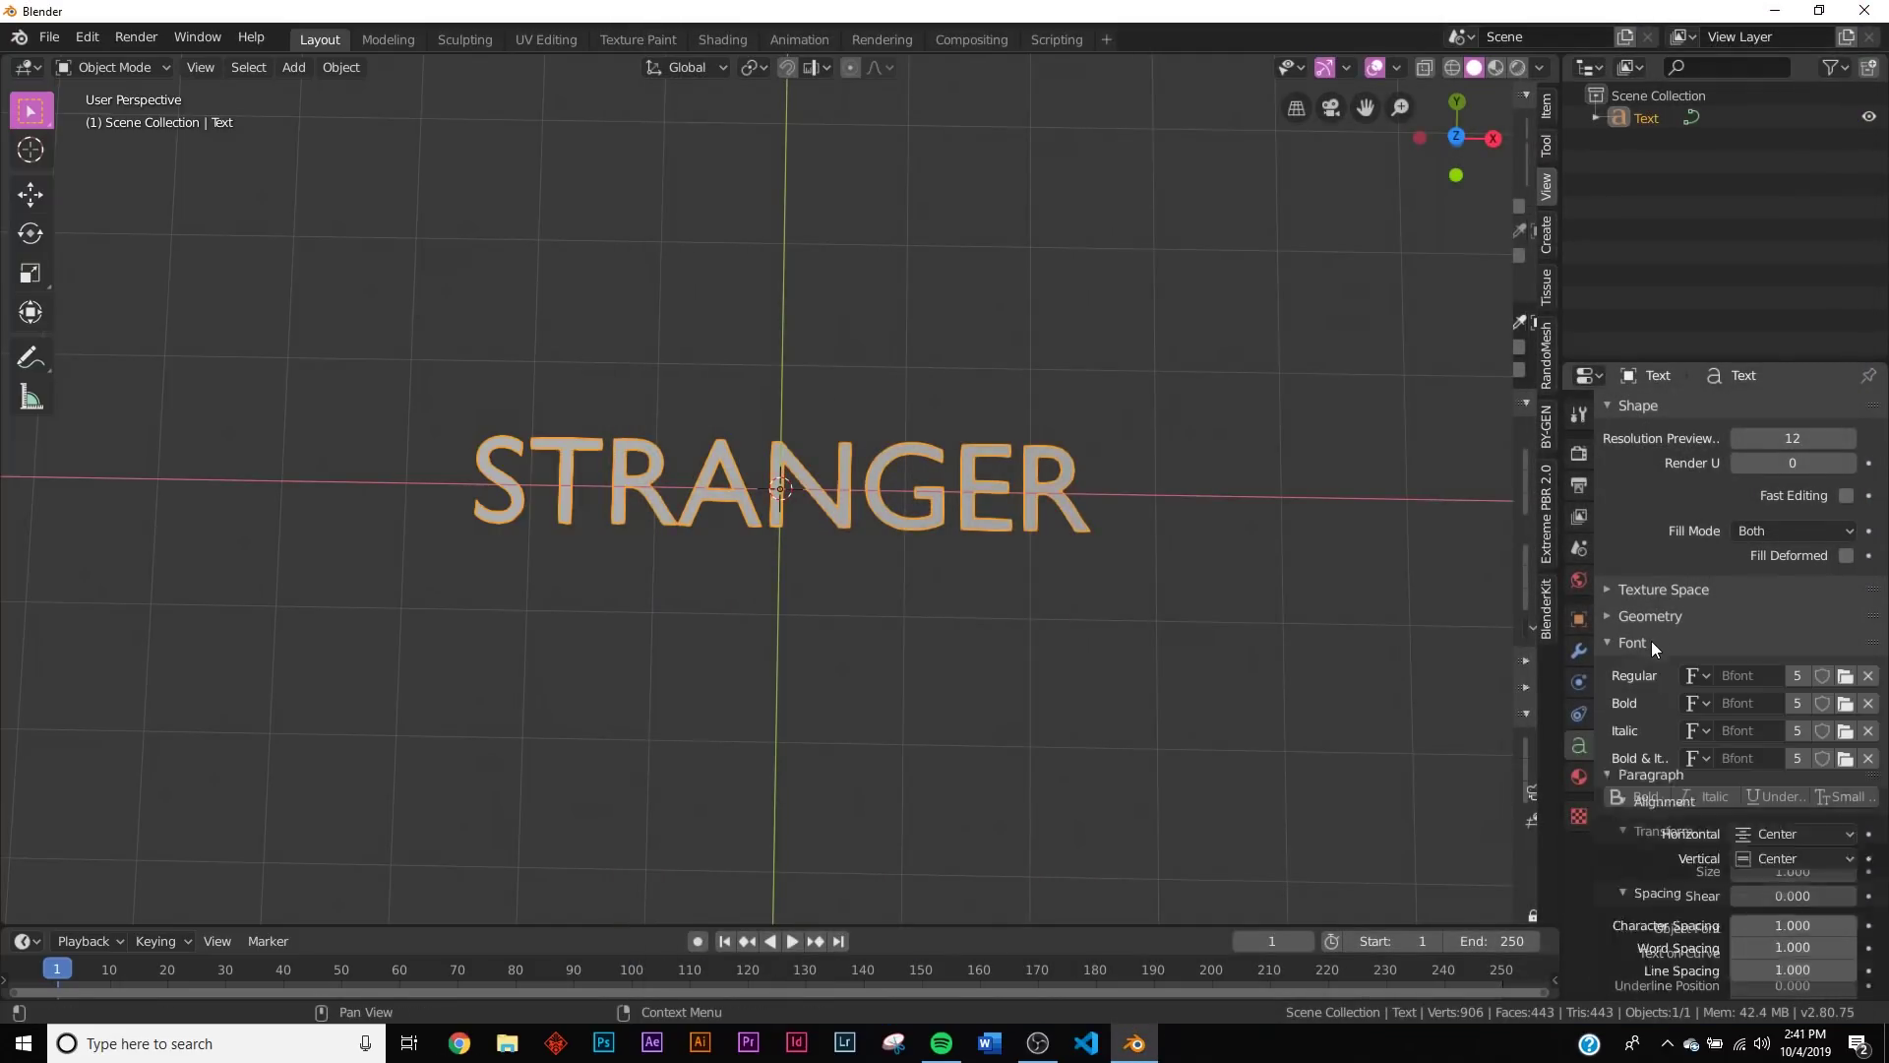
{"action": "left_click", "coordinate": [1855, 675]}
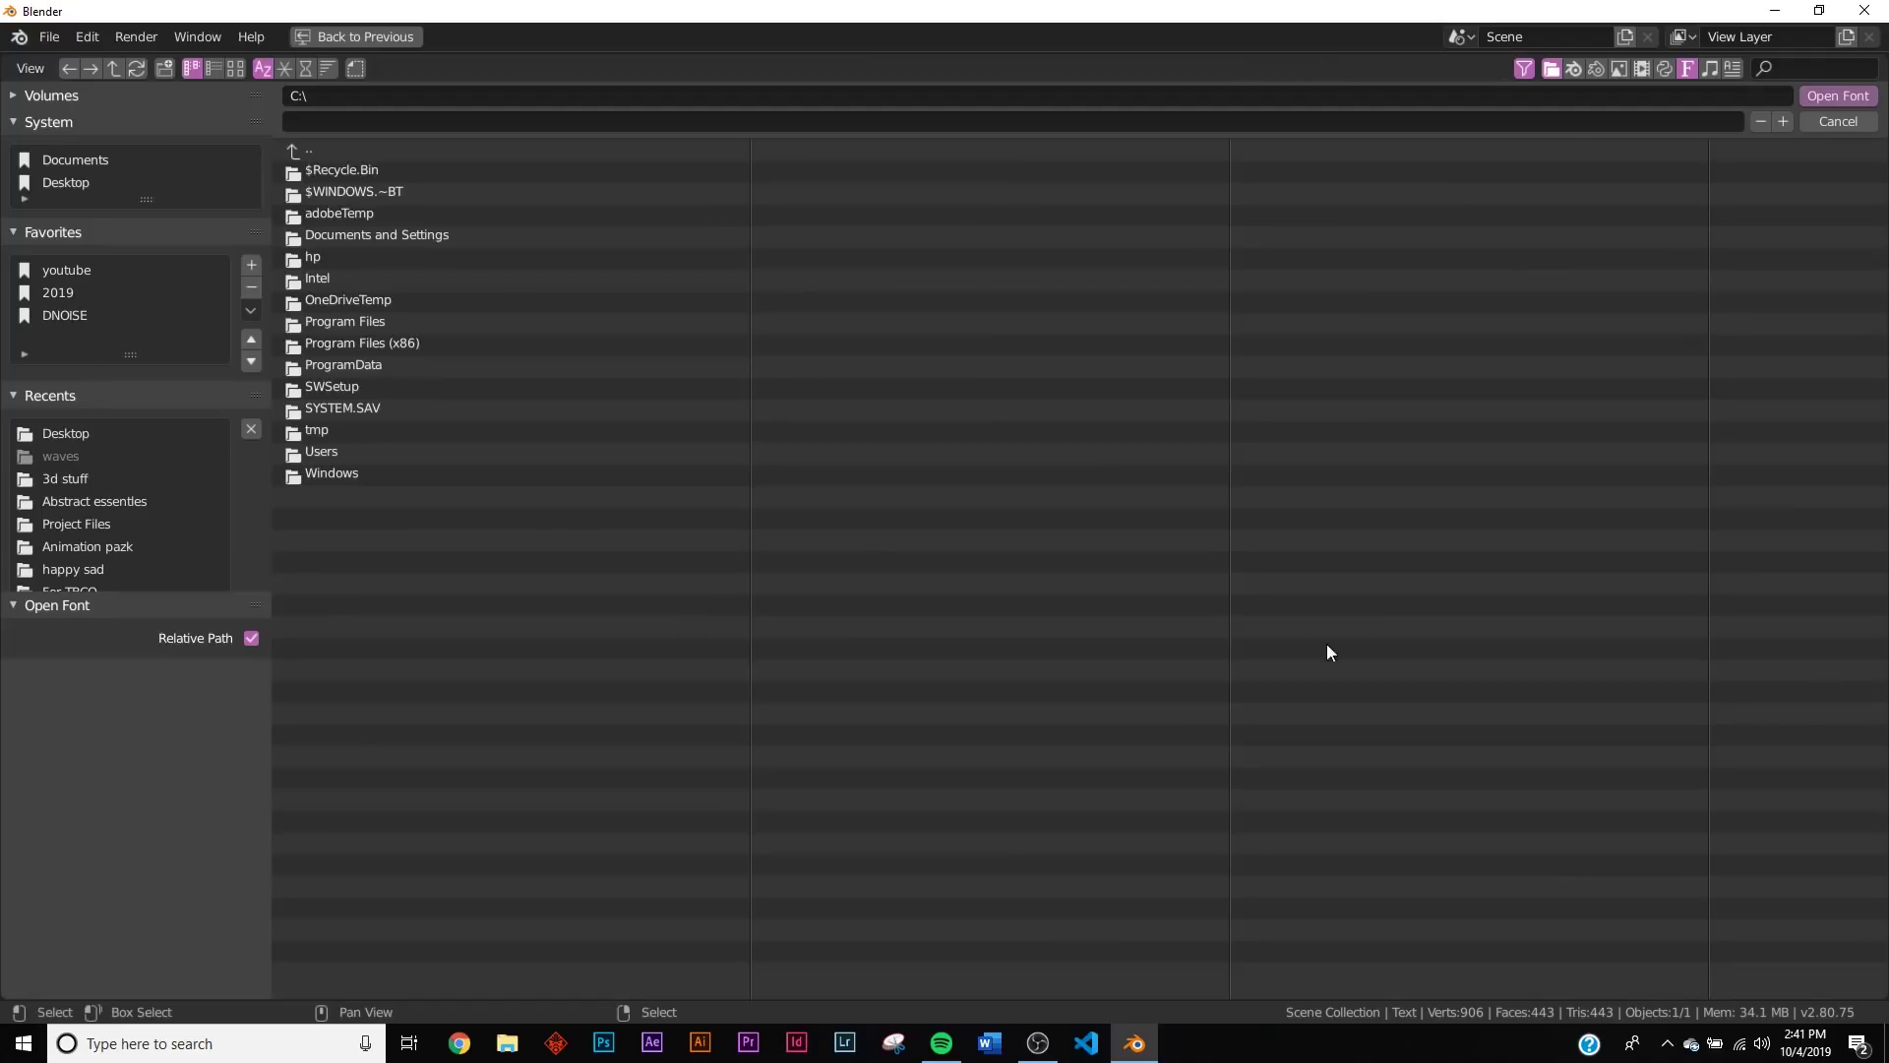
{"action": "left_click", "coordinate": [65, 183]}
{"action": "double_click", "coordinate": [355, 676]}
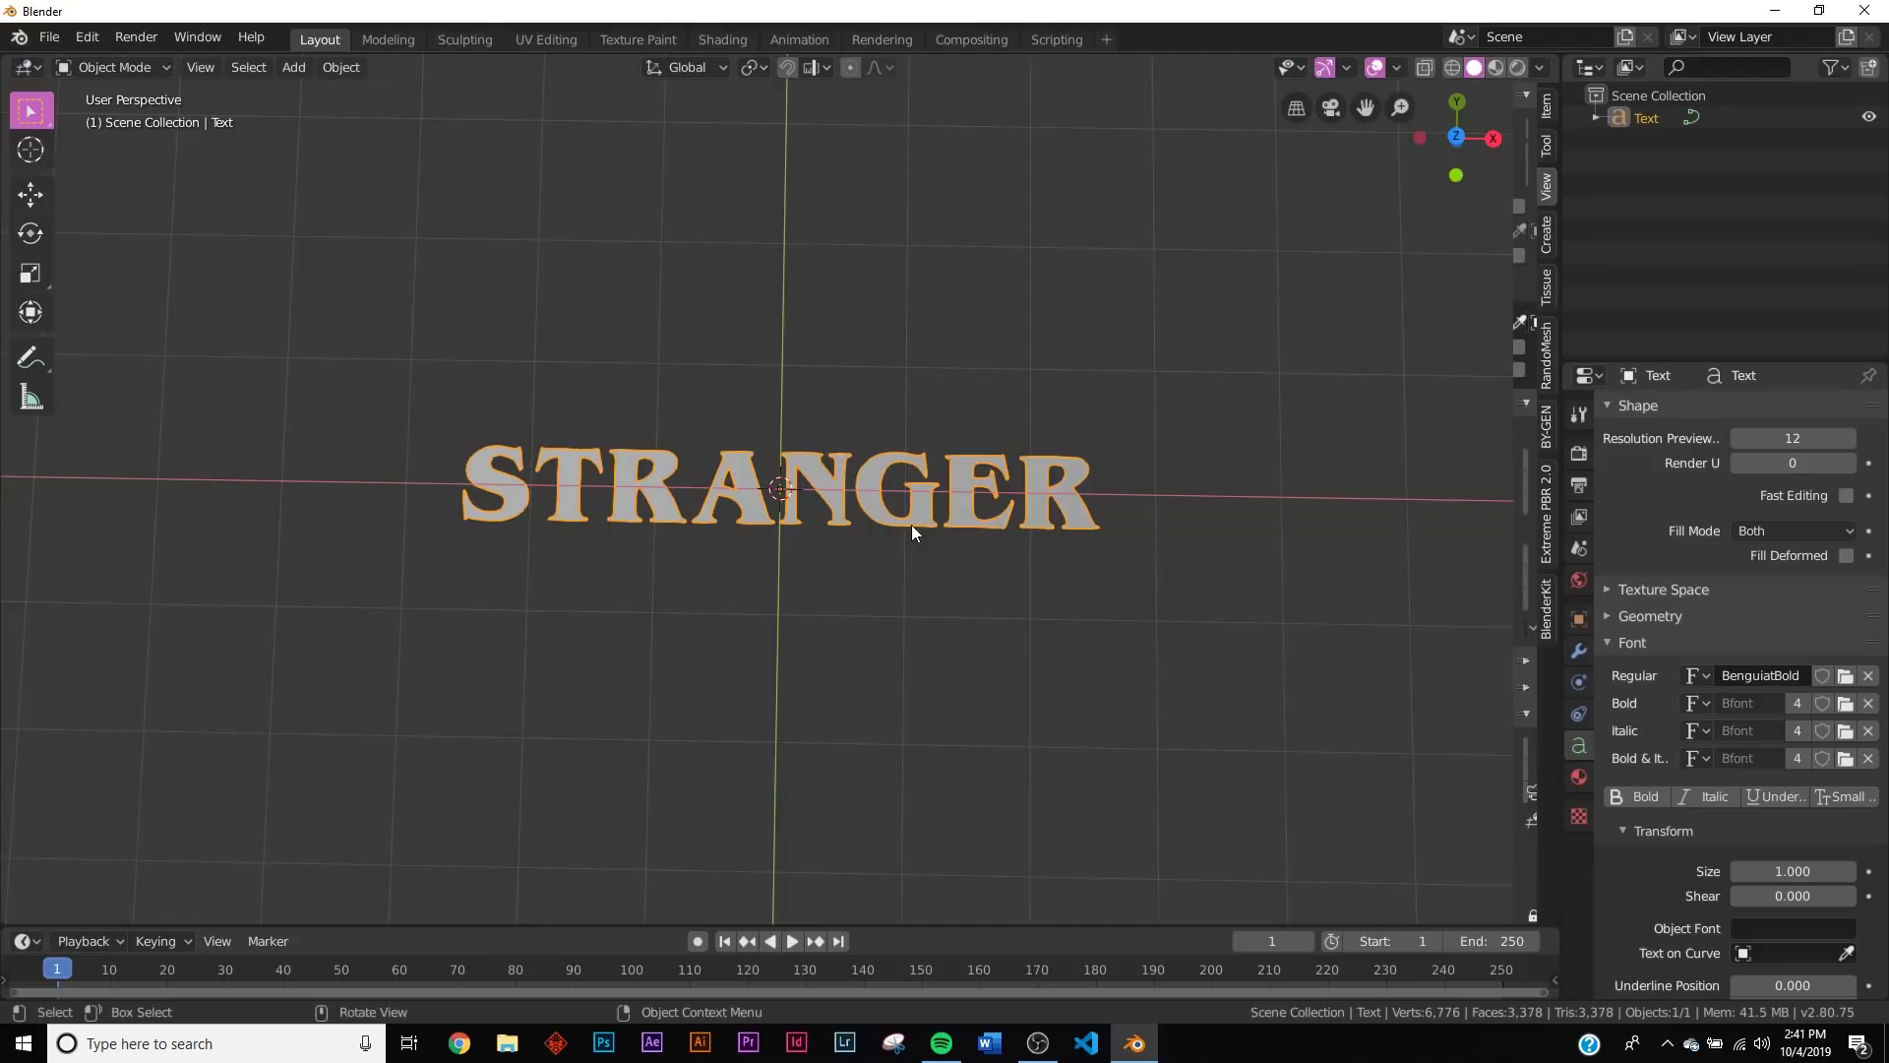
{"action": "mouse_move", "coordinate": [911, 528]}
{"action": "middle_mouse_down"}
{"action": "mouse_move", "coordinate": [903, 683]}
{"action": "mouse_move", "coordinate": [895, 504]}
{"action": "mouse_move", "coordinate": [907, 519]}
{"action": "middle_mouse_up"}
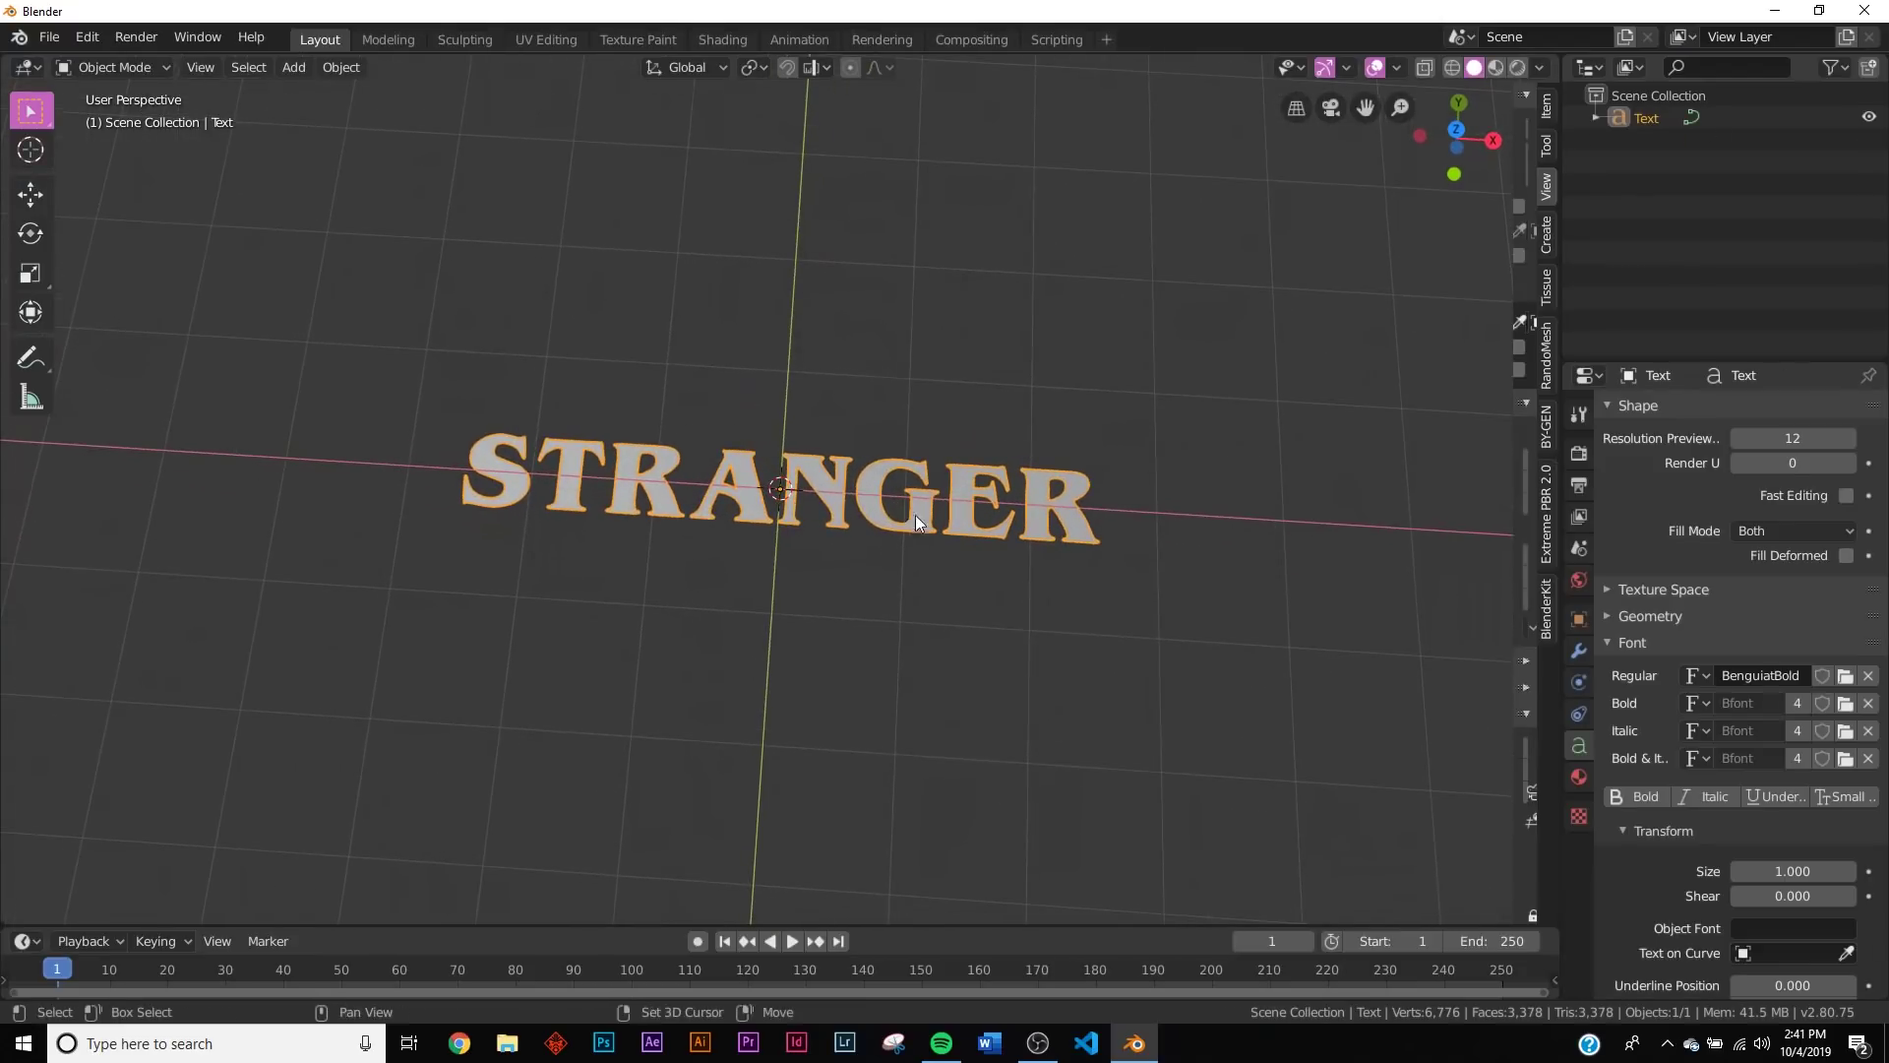
Step: Duplicate the STRANGER text, move the copy along Y to sit directly below the original, and change its wording to THINGS
{"action": "key", "text": "shift+d"}
{"action": "right_click", "coordinate": [758, 427]}
{"action": "left_click", "coordinate": [29, 197]}
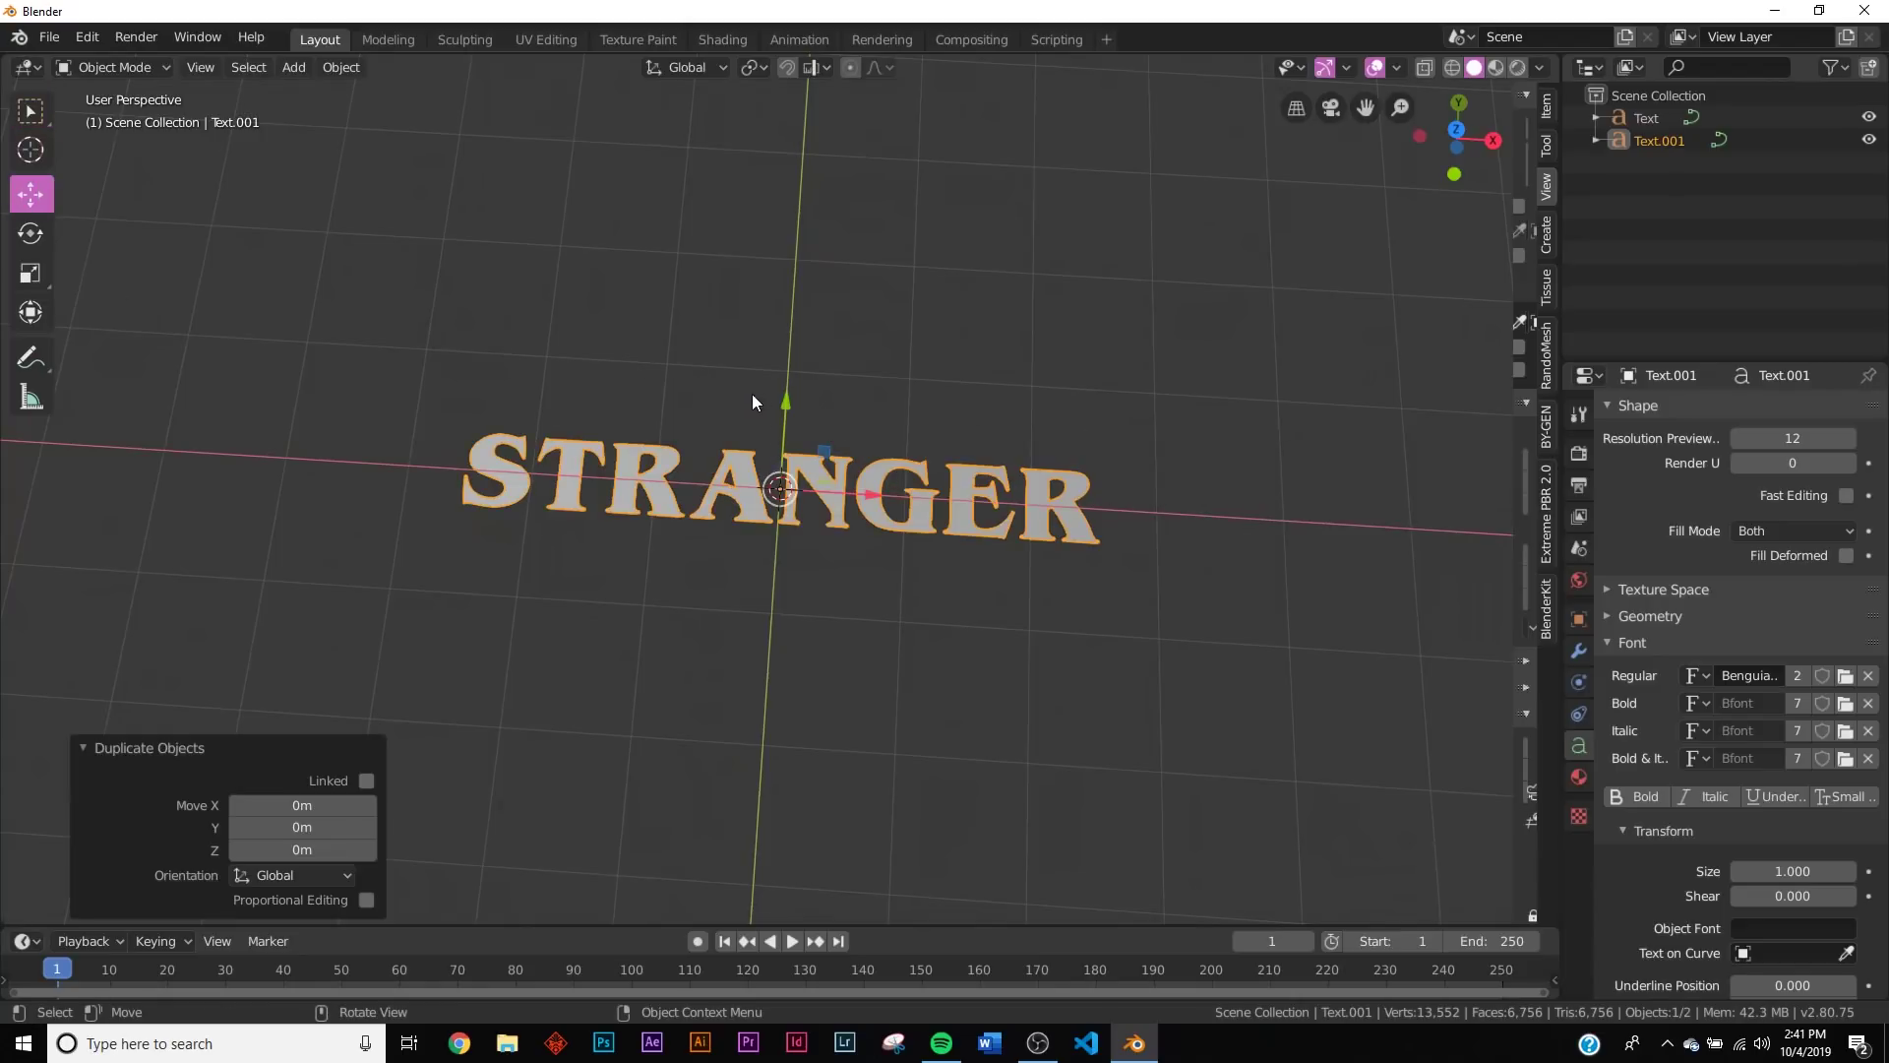
{"action": "left_click_drag", "start_coordinate": [785, 400], "coordinate": [782, 492]}
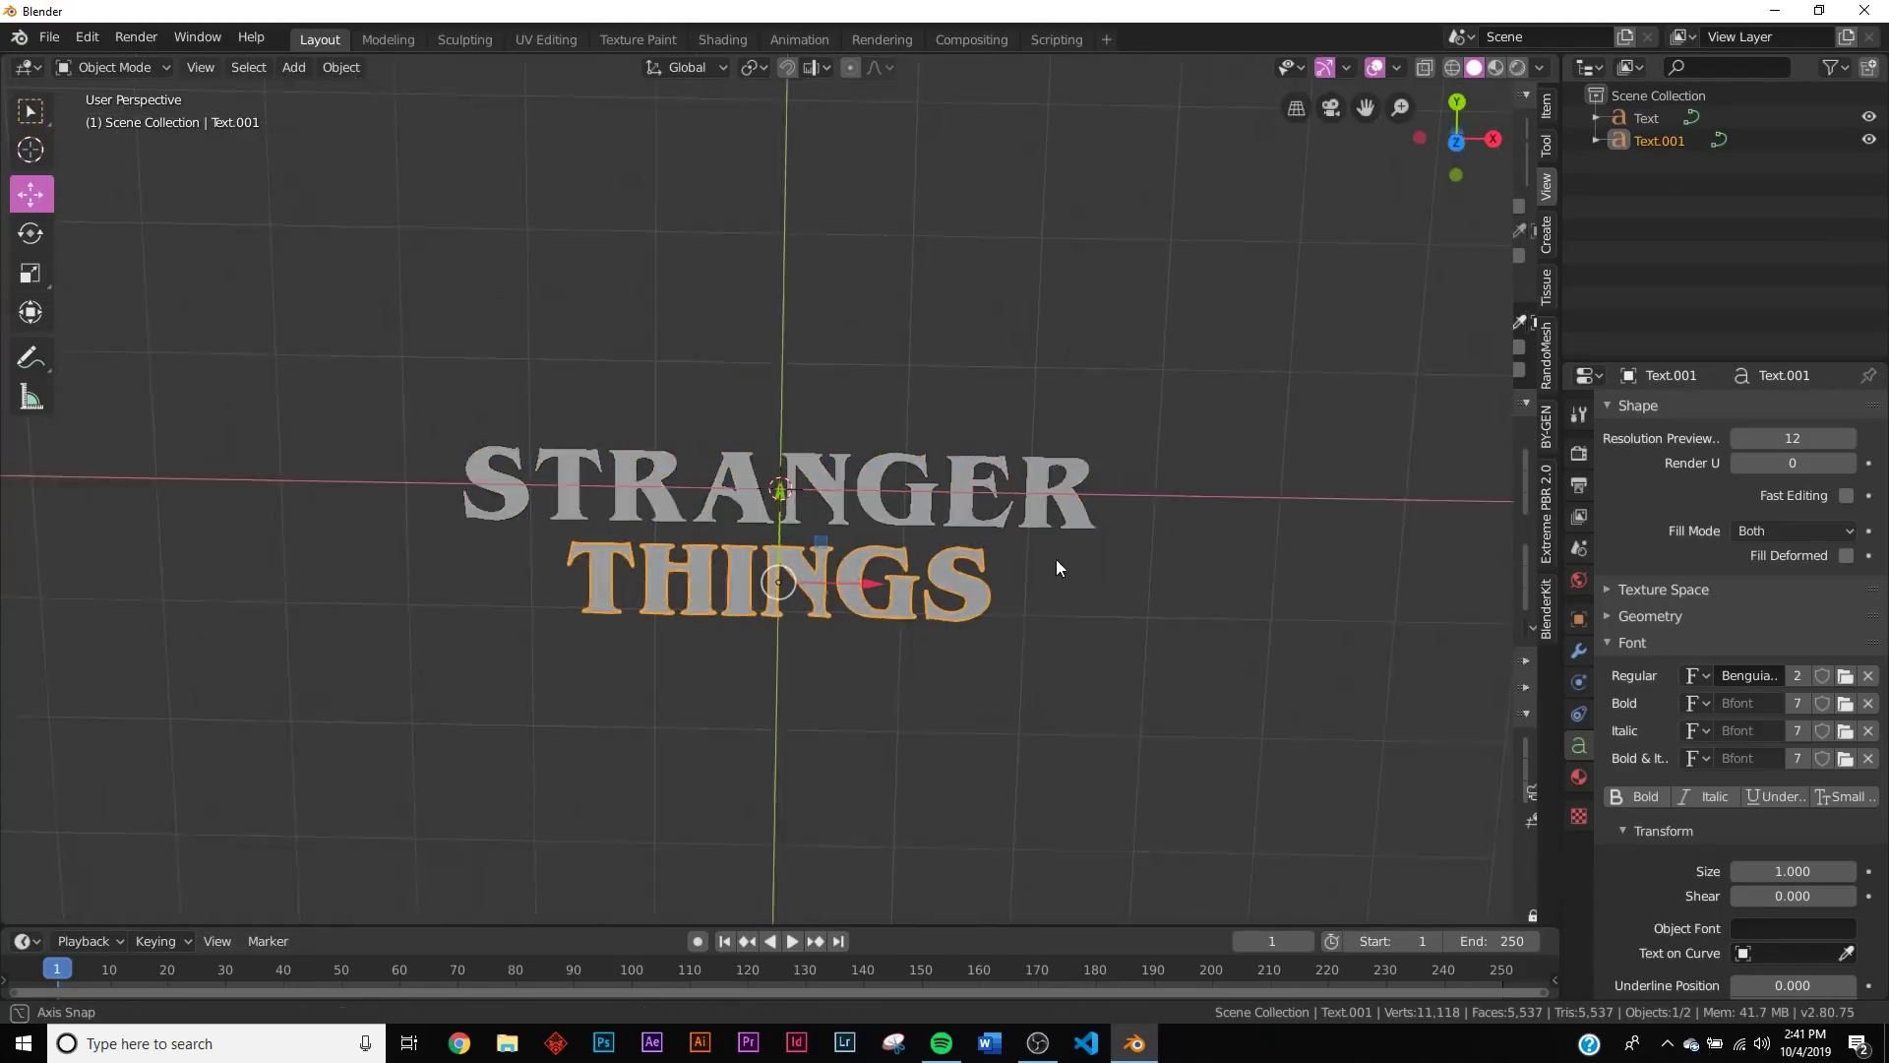
{"action": "middle_click_drag", "start_coordinate": [1055, 559], "coordinate": [1058, 537]}
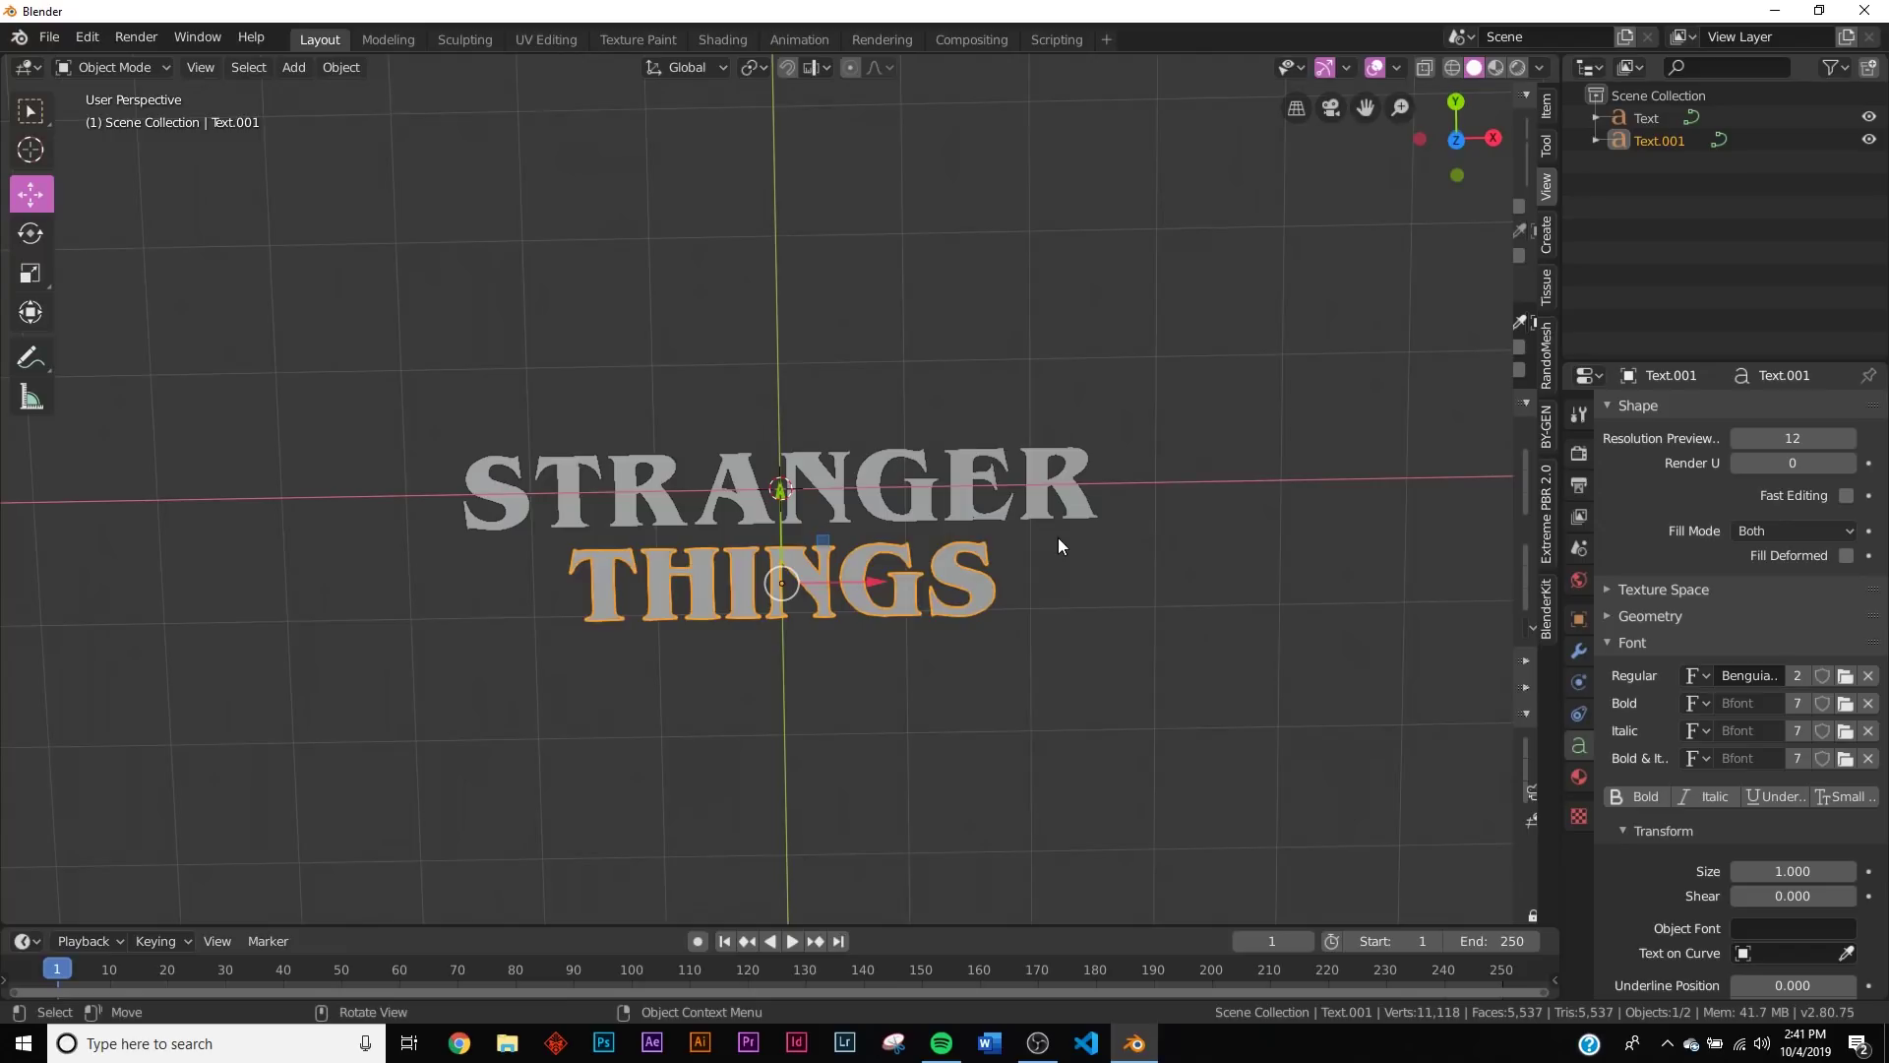
{"action": "key", "text": "Tab"}
{"action": "key", "text": "Tab"}
Step: Add a camera and align it to the top view of the two text lines
{"action": "key", "text": "grave"}
{"action": "left_click", "coordinate": [1061, 451]}
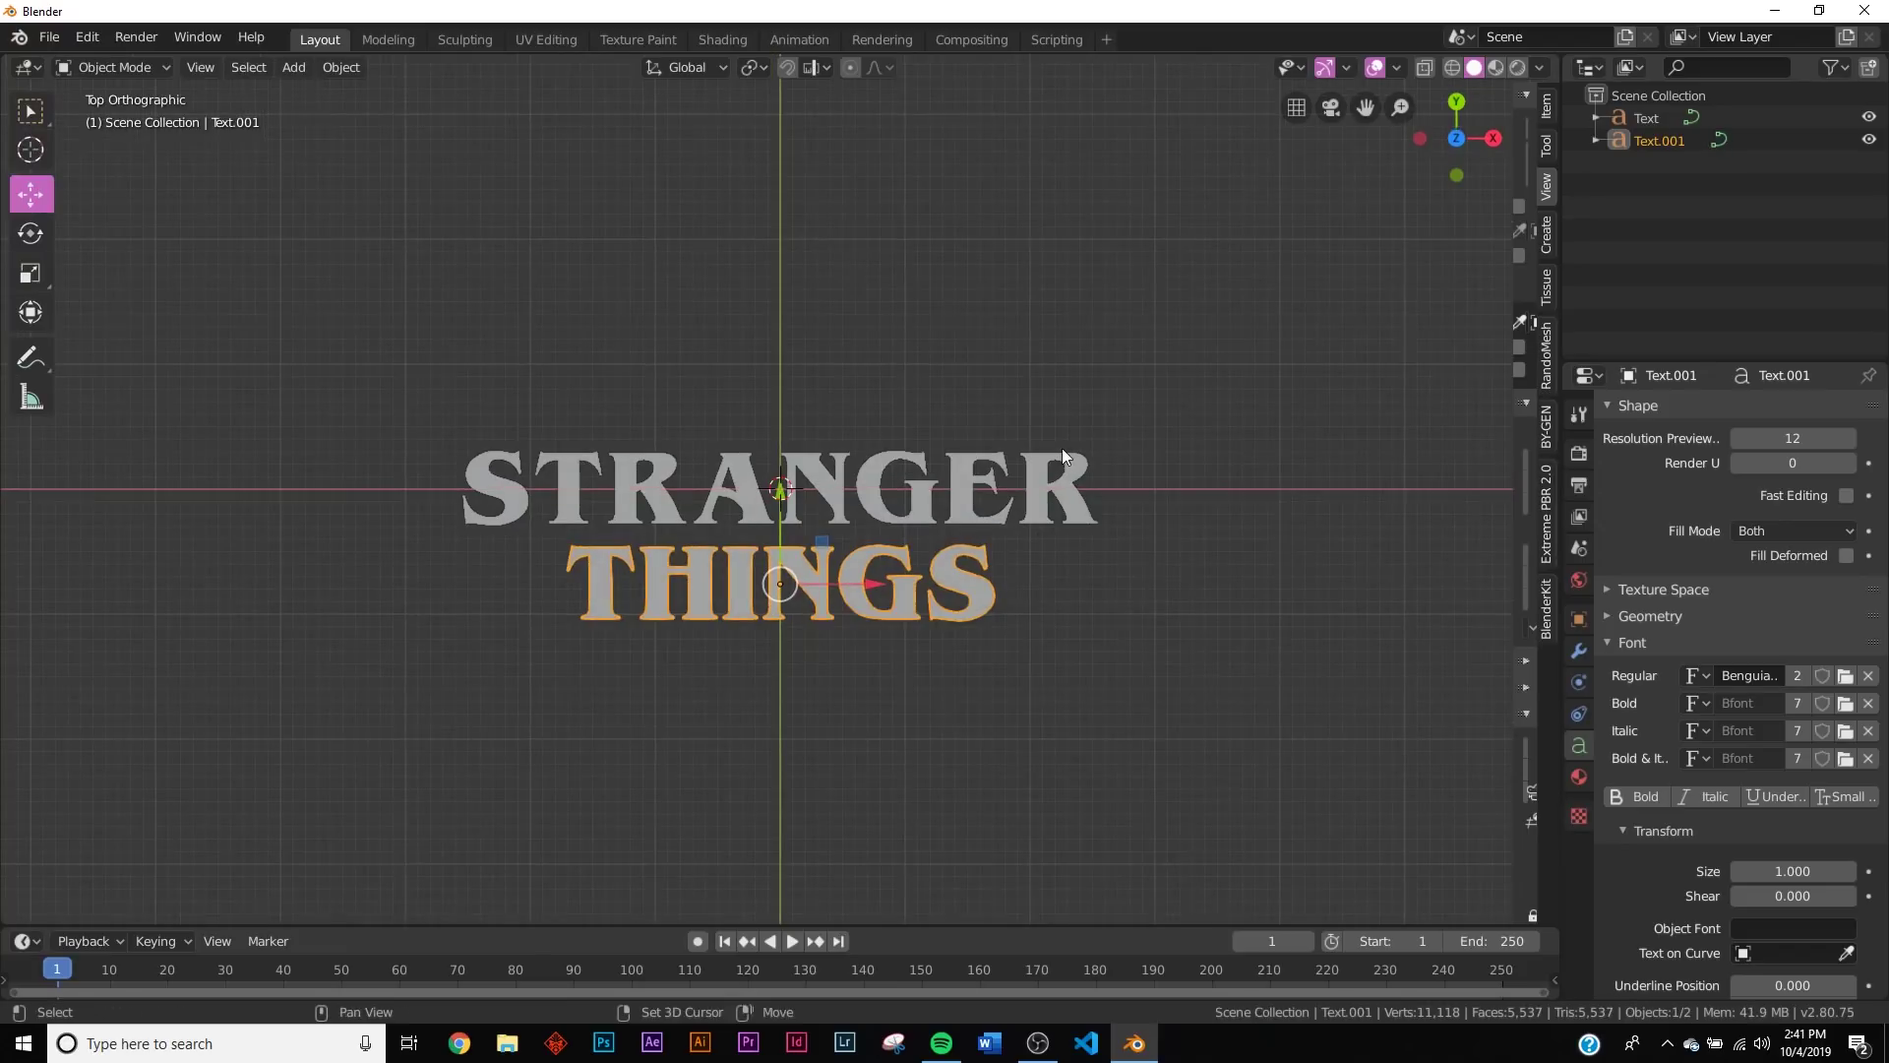
{"action": "key", "text": "shift+a"}
{"action": "left_click", "coordinate": [982, 677]}
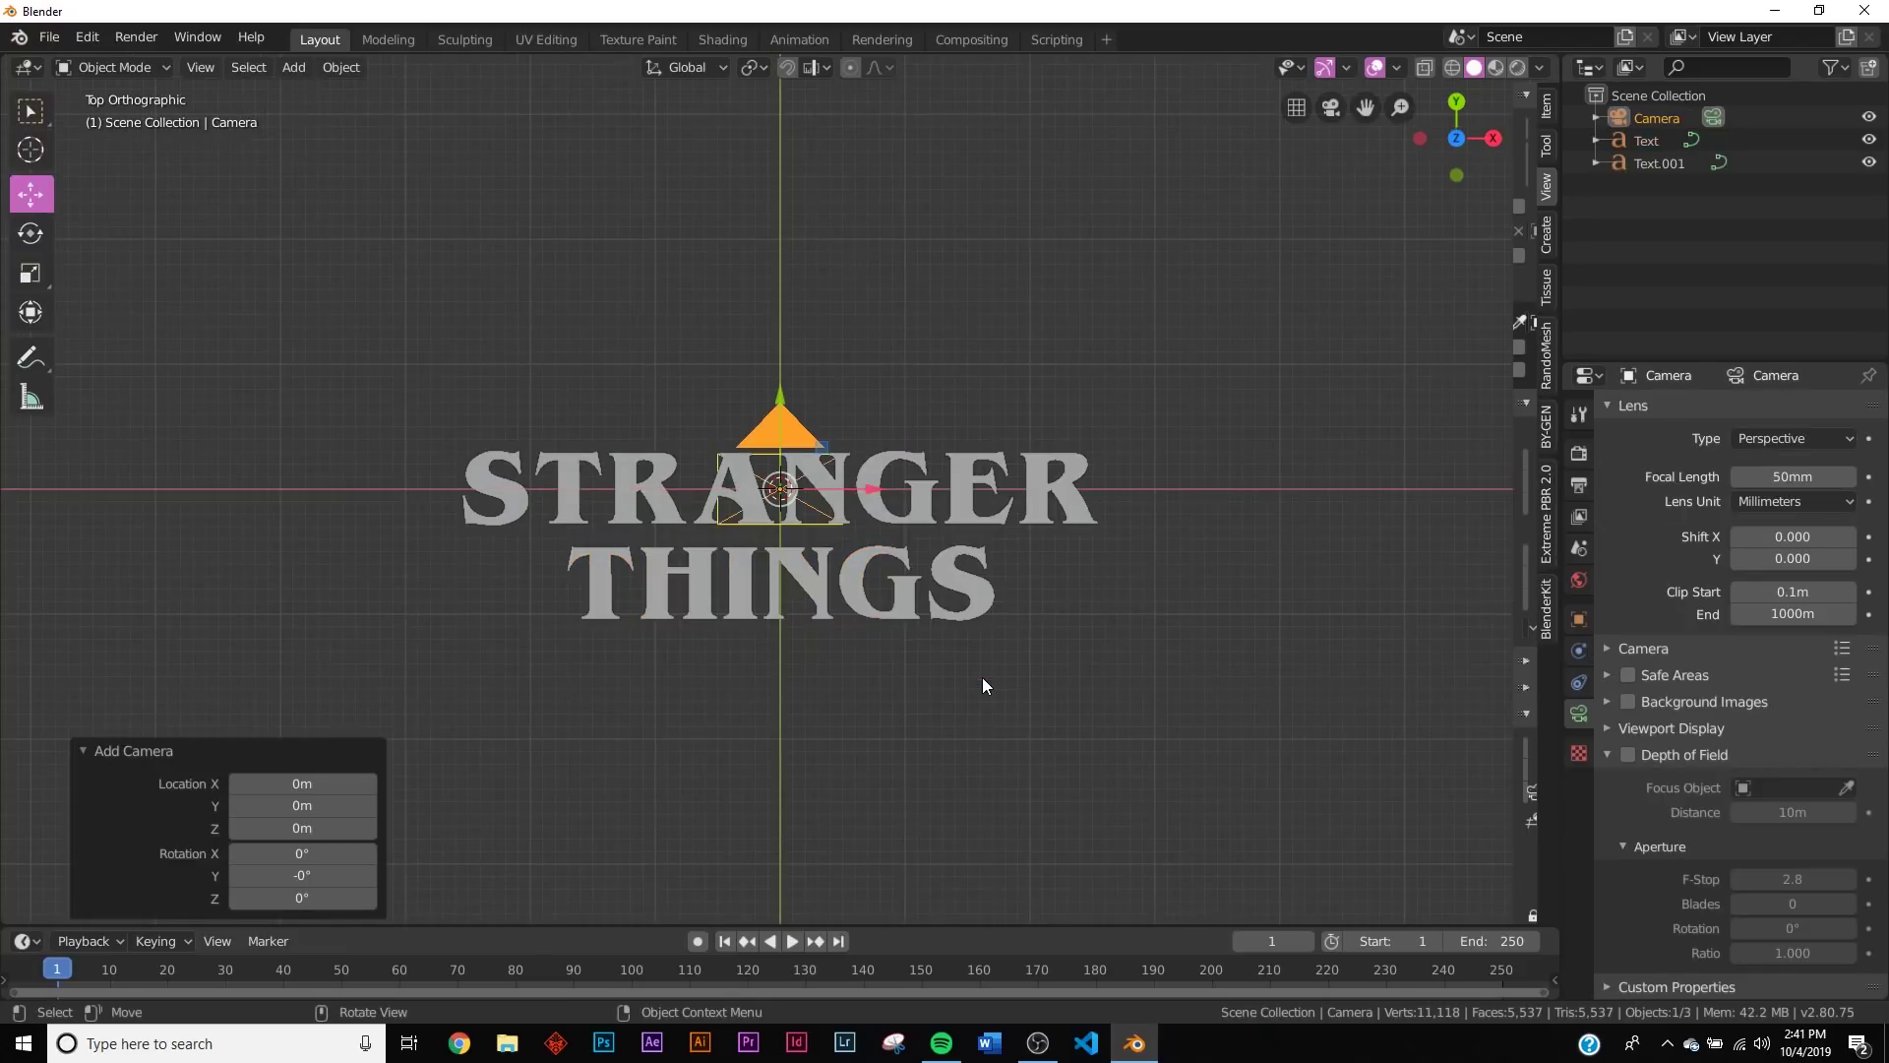
{"action": "key", "text": "ctrl+alt+KP_0"}
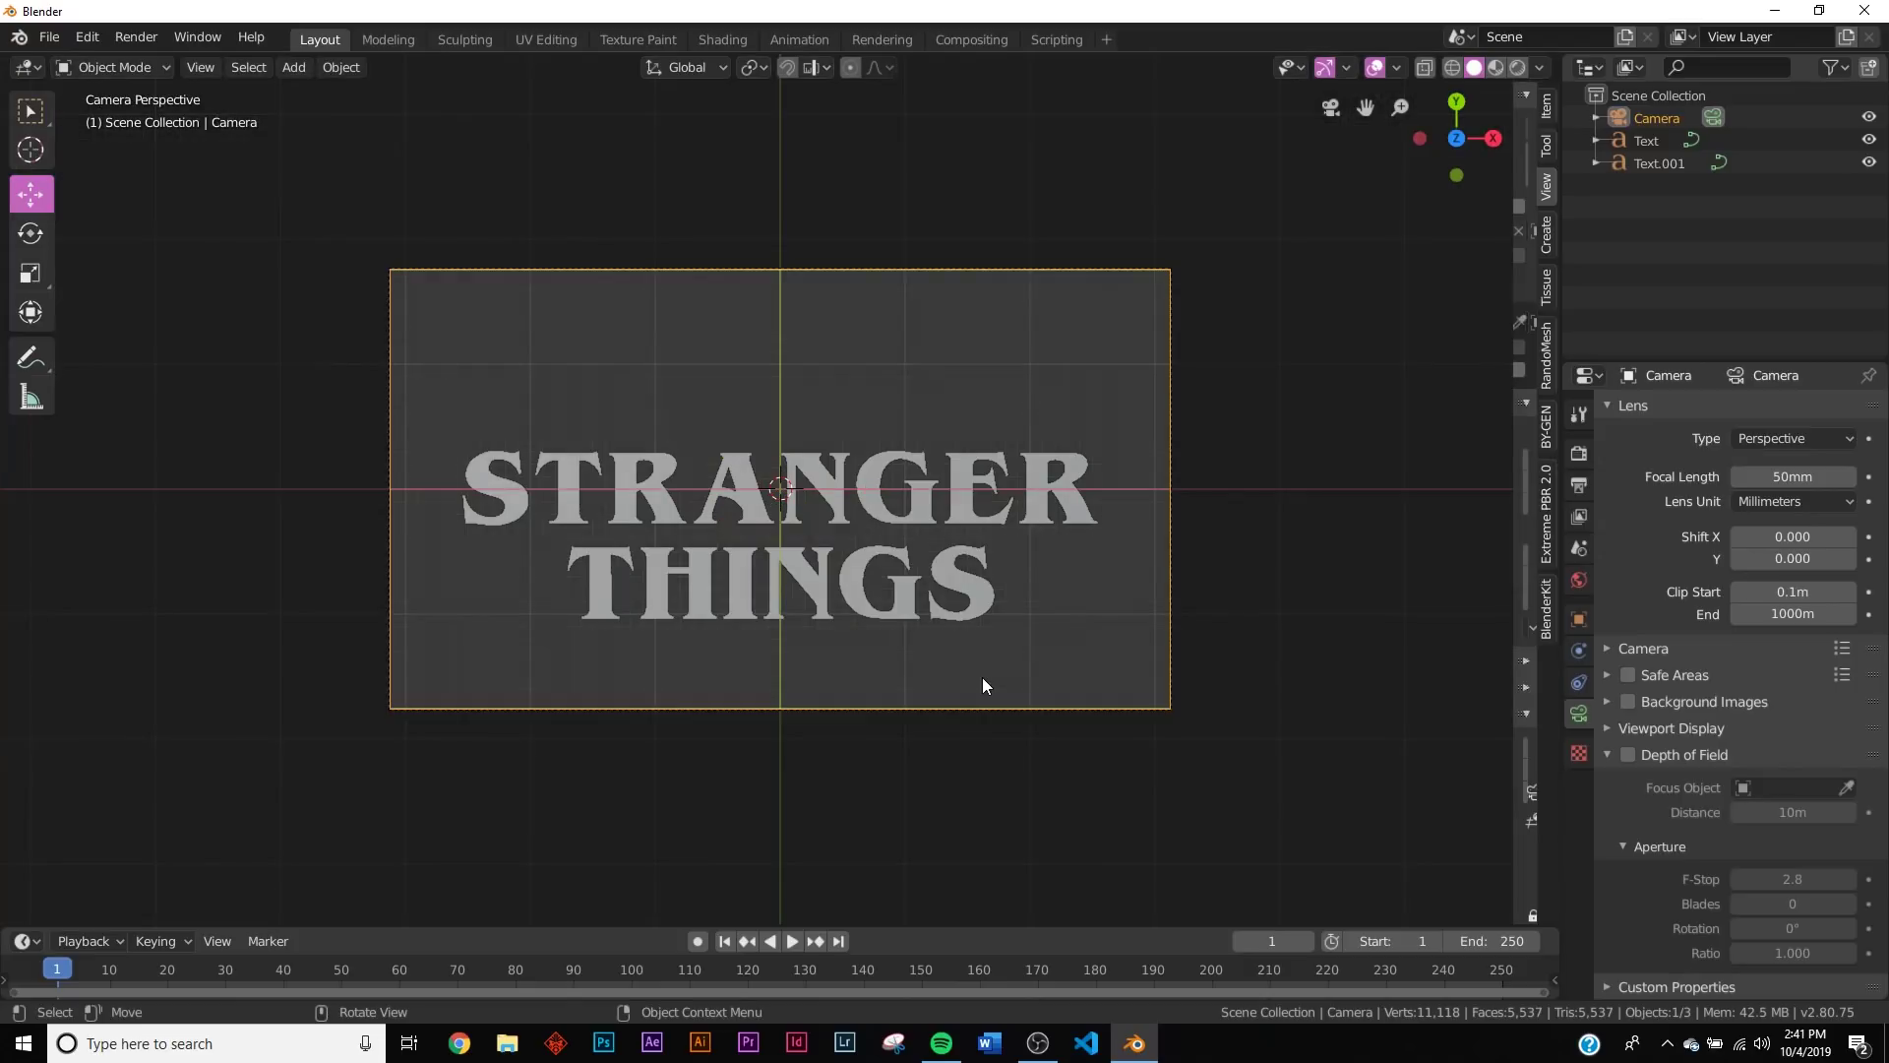
Step: Move the camera about -0.245 m along Y so both words are vertically centred in its frame
{"action": "key", "text": "g"}
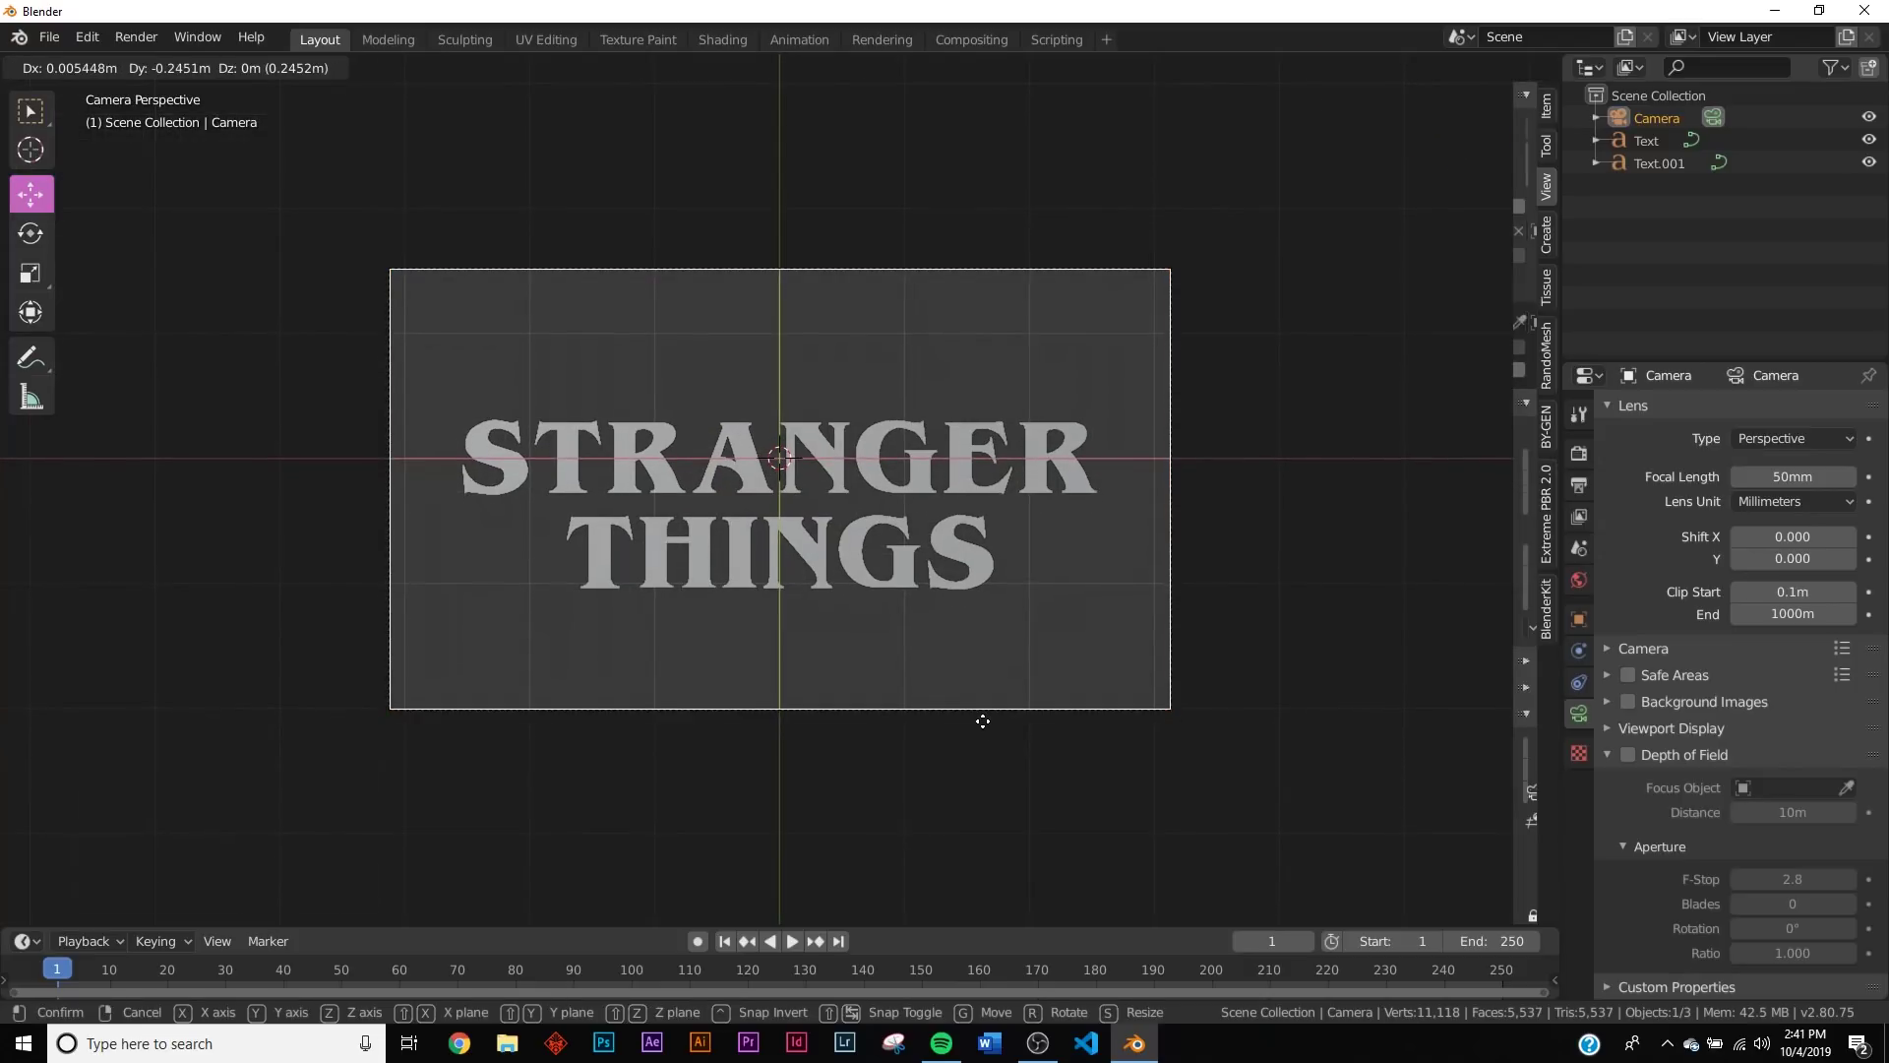
{"action": "left_click", "coordinate": [982, 721]}
{"action": "middle_click_drag", "start_coordinate": [983, 723], "coordinate": [766, 625]}
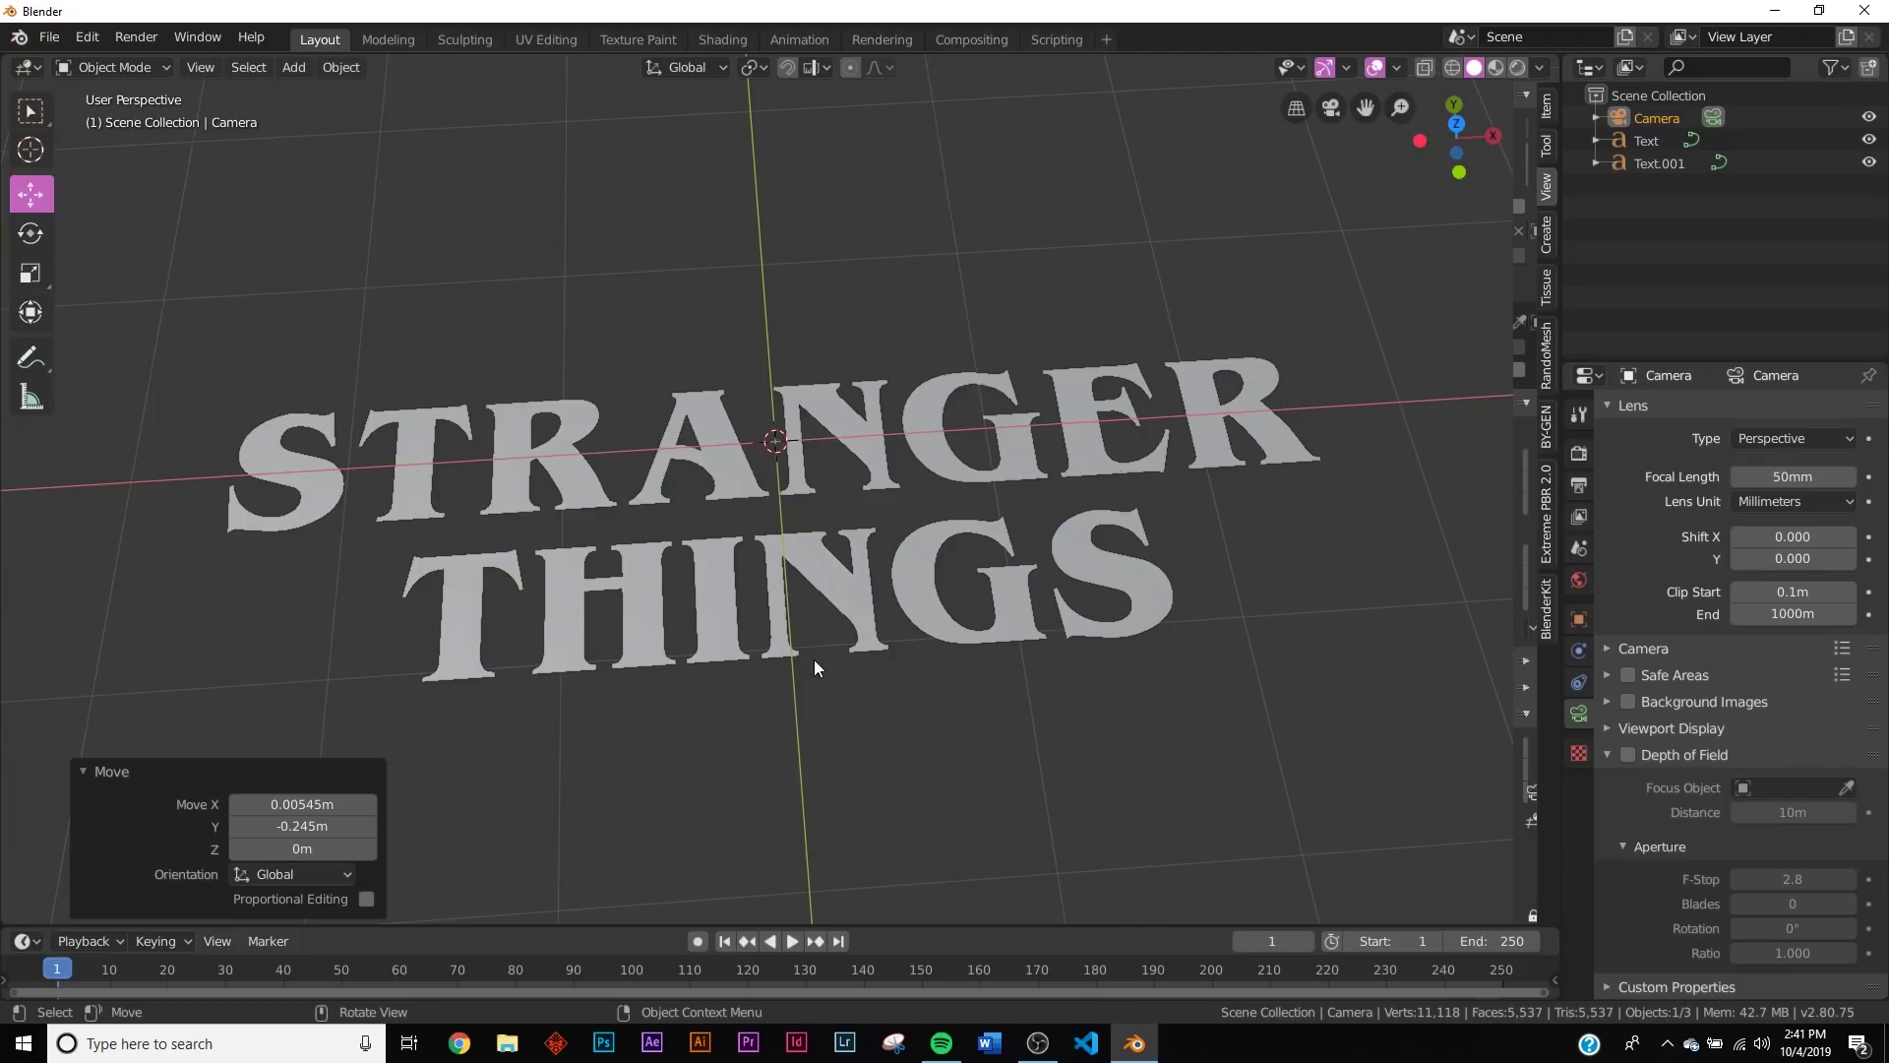
Step: Thicken the outline of the STRANGER text by setting its geometry offset to 0.01 m
{"action": "scroll", "coordinate": [895, 473], "scroll_direction": "up", "scroll_amount": 5}
{"action": "left_click", "coordinate": [901, 362]}
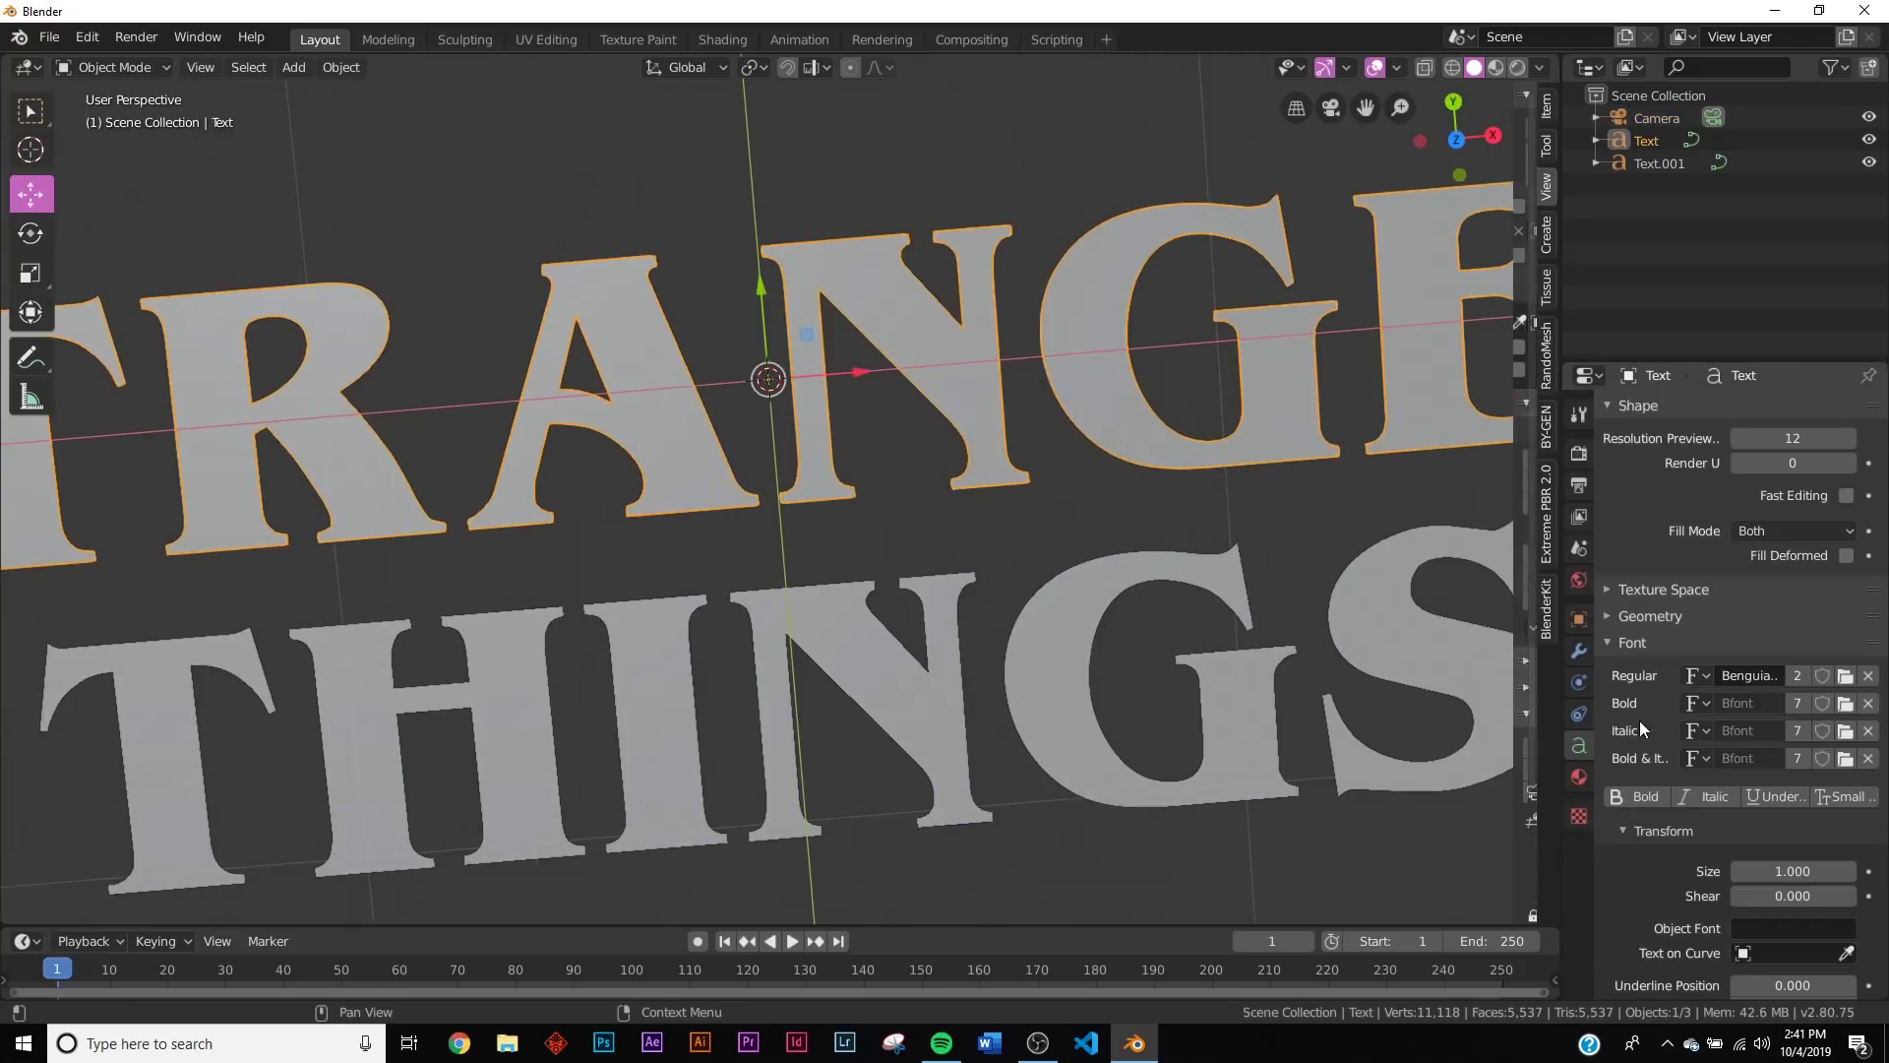
{"action": "scroll", "coordinate": [1779, 772], "scroll_direction": "down", "scroll_amount": 10}
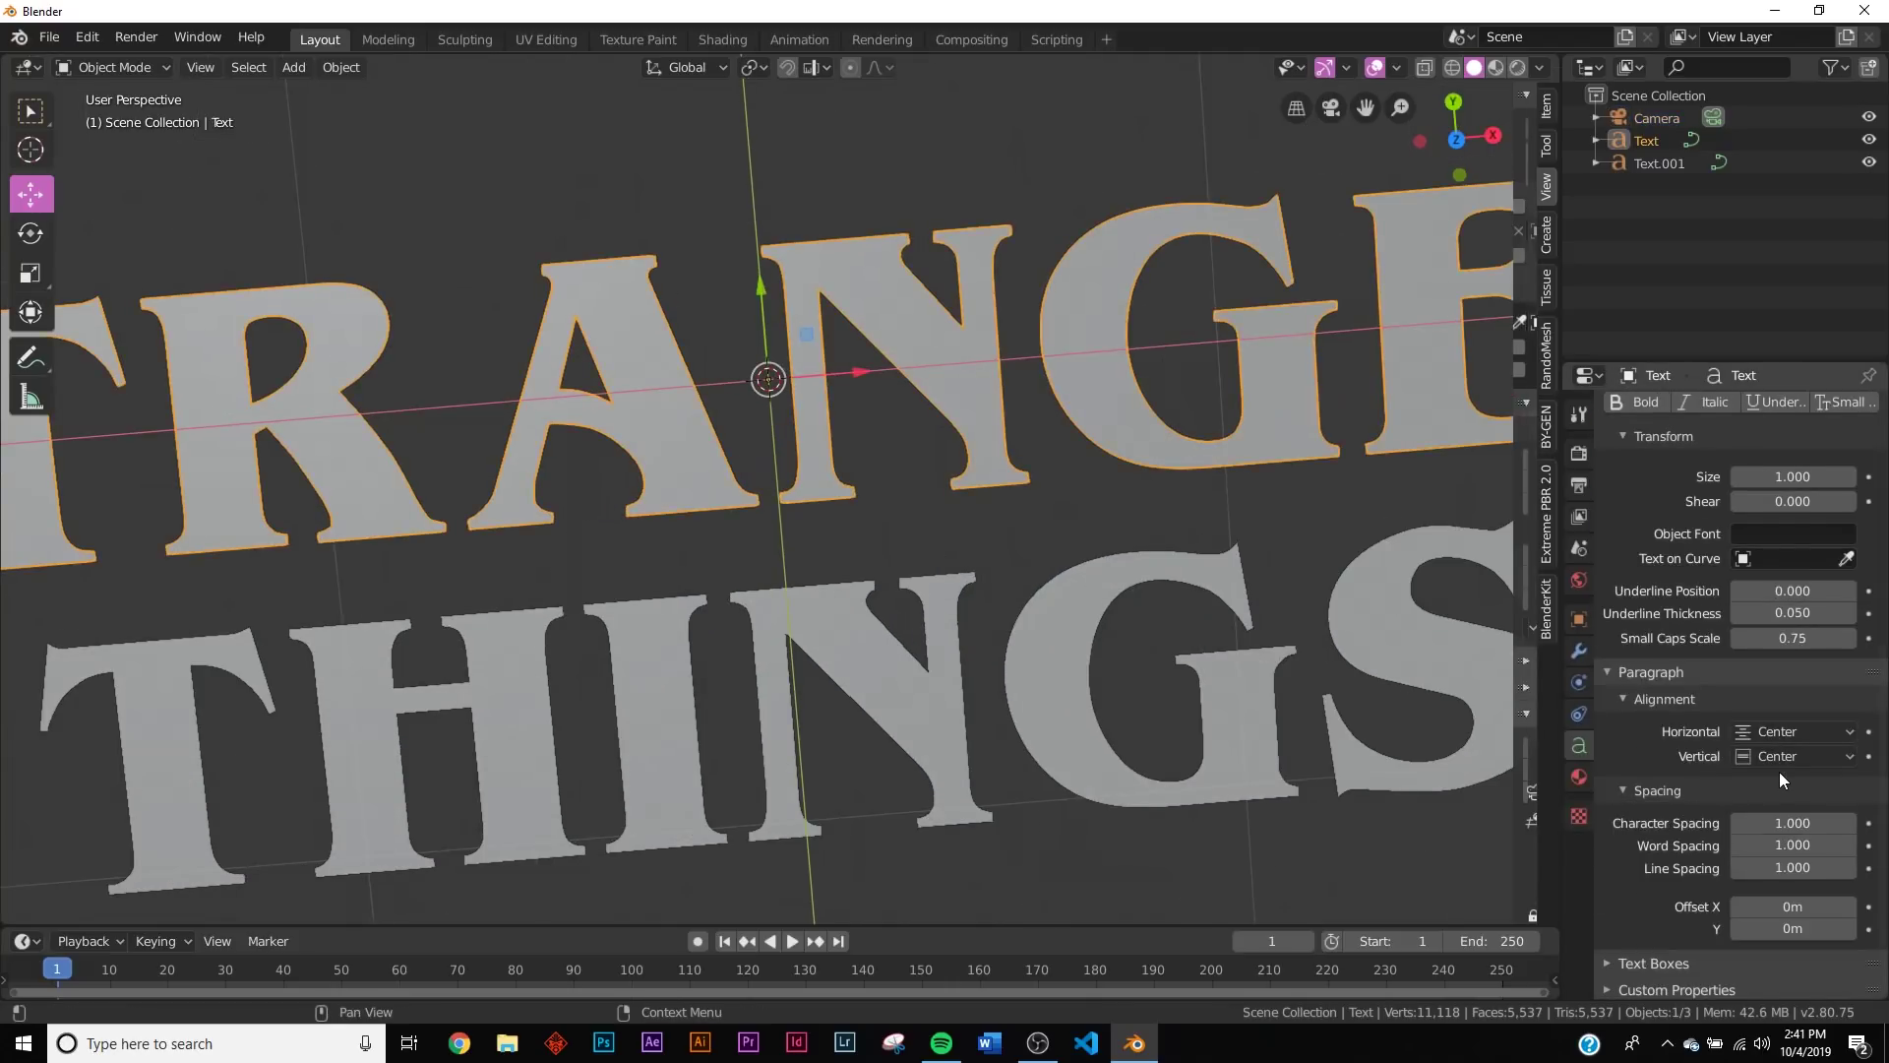
{"action": "left_click", "coordinate": [1048, 595]}
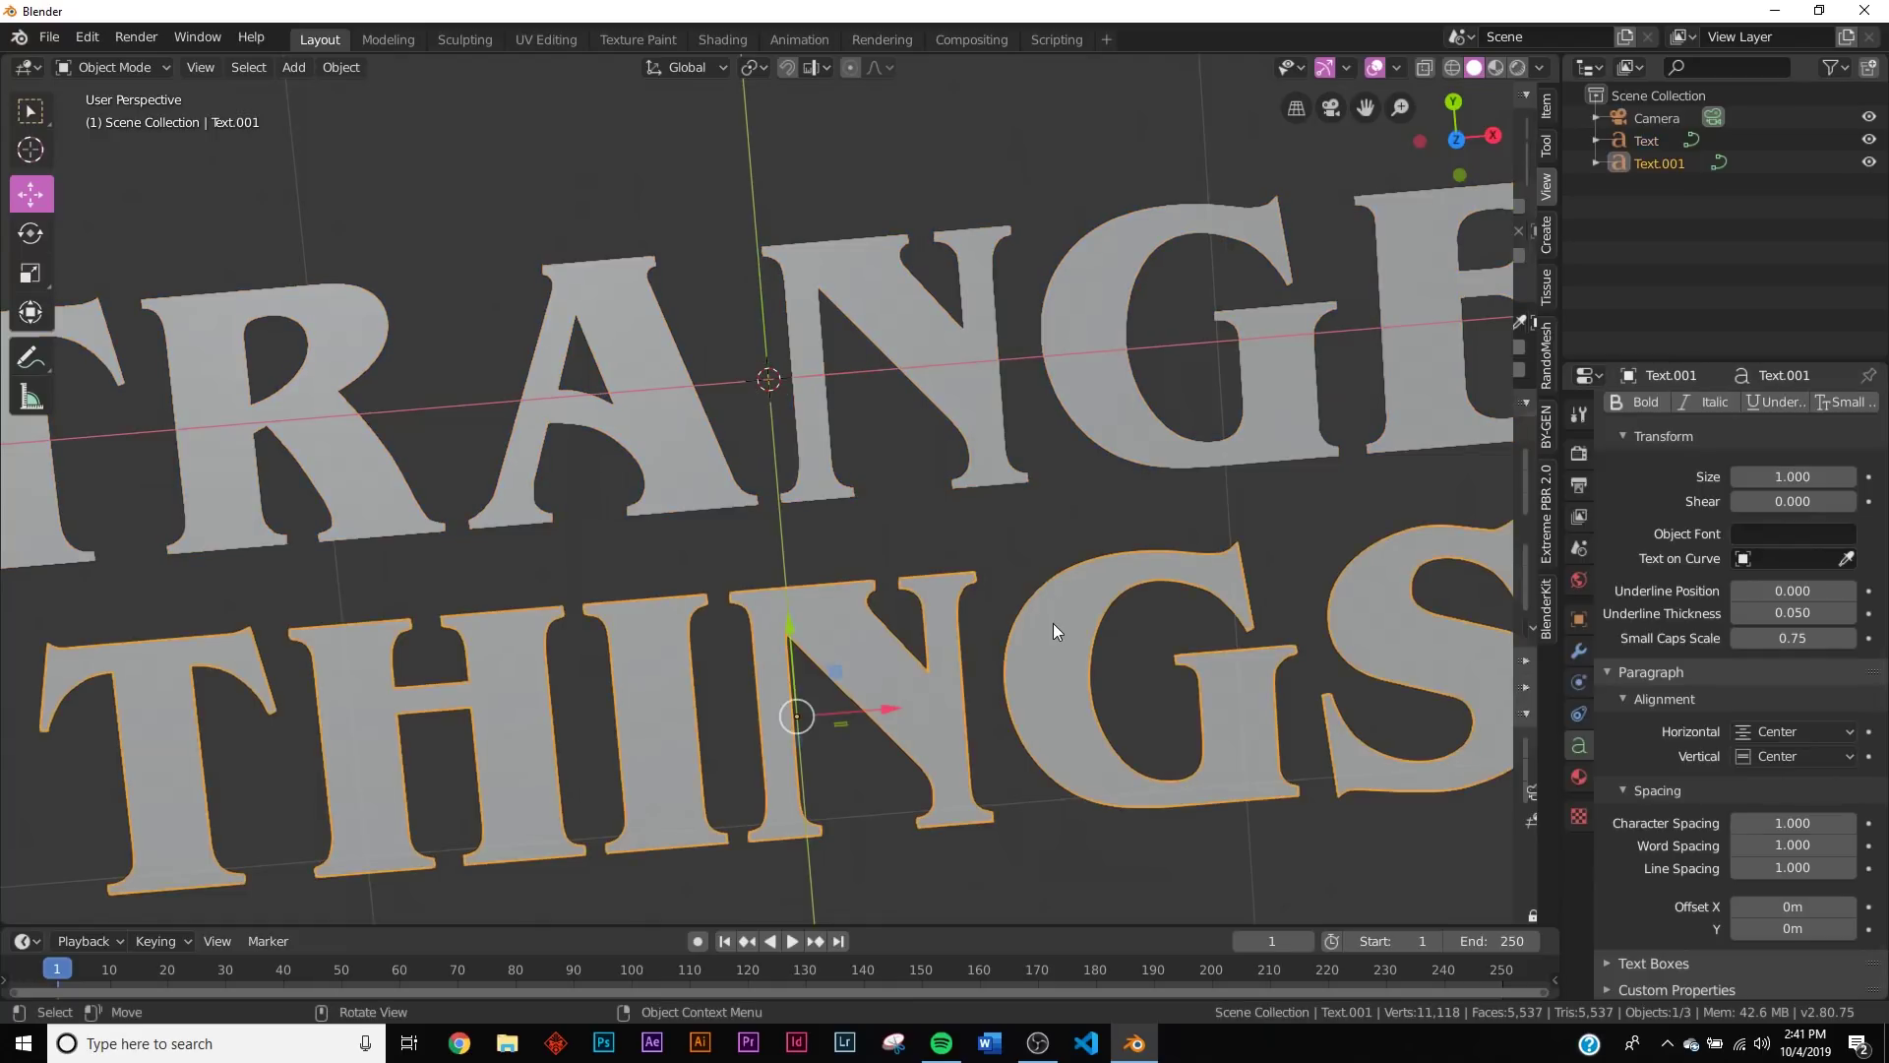
{"action": "left_click", "coordinate": [1053, 346]}
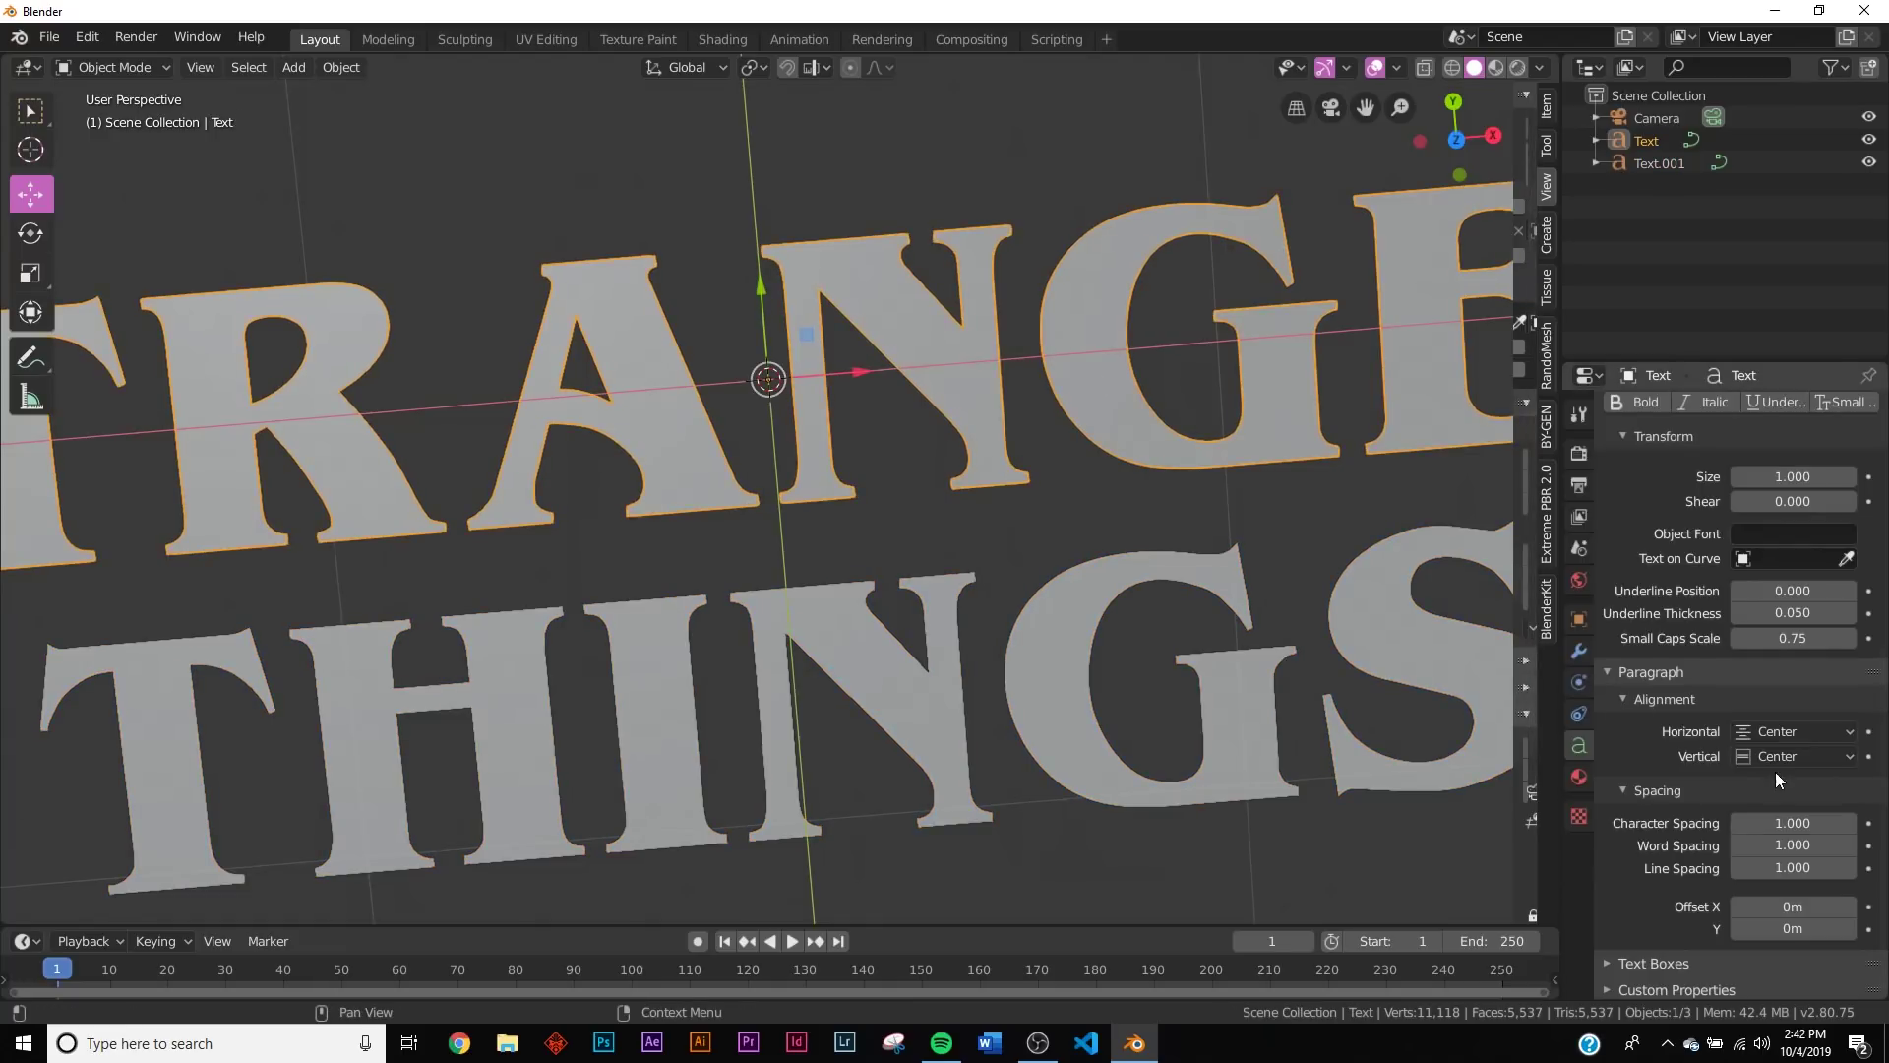
{"action": "scroll", "coordinate": [1779, 610], "scroll_direction": "up", "scroll_amount": 10}
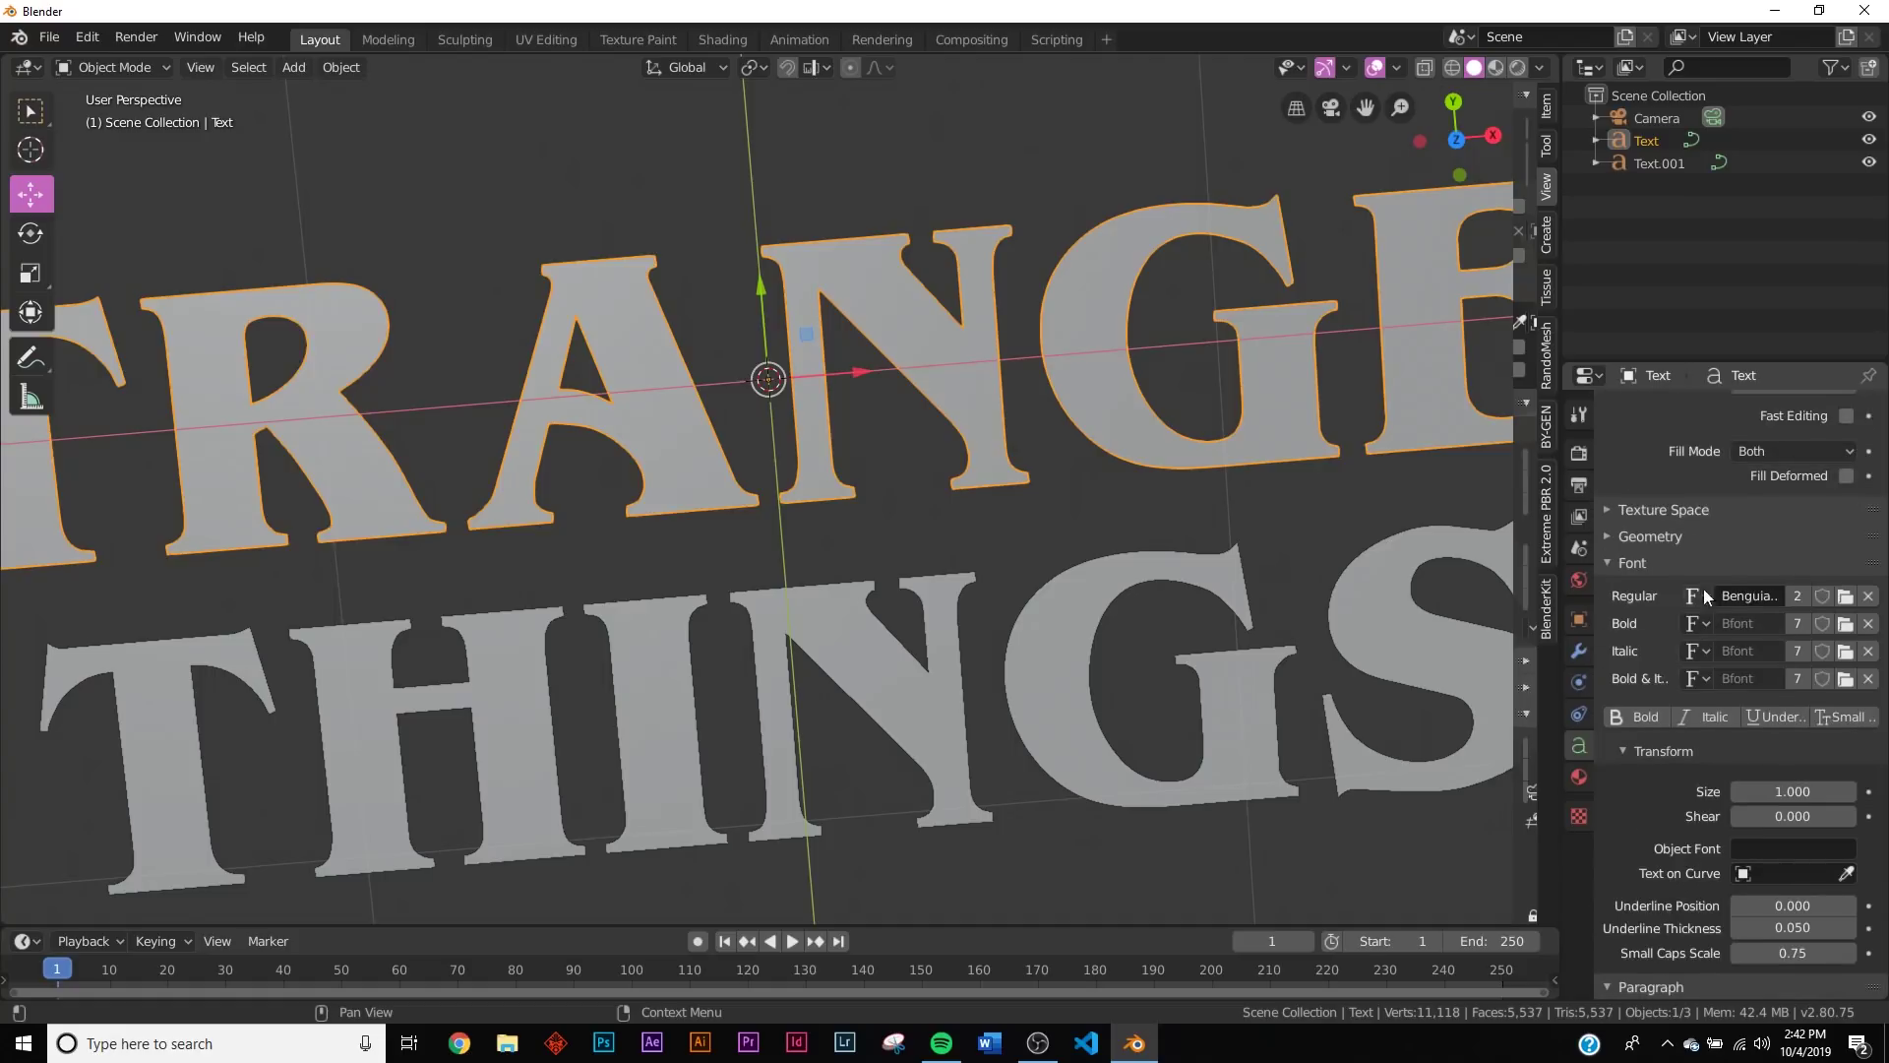
{"action": "left_click", "coordinate": [1744, 571]}
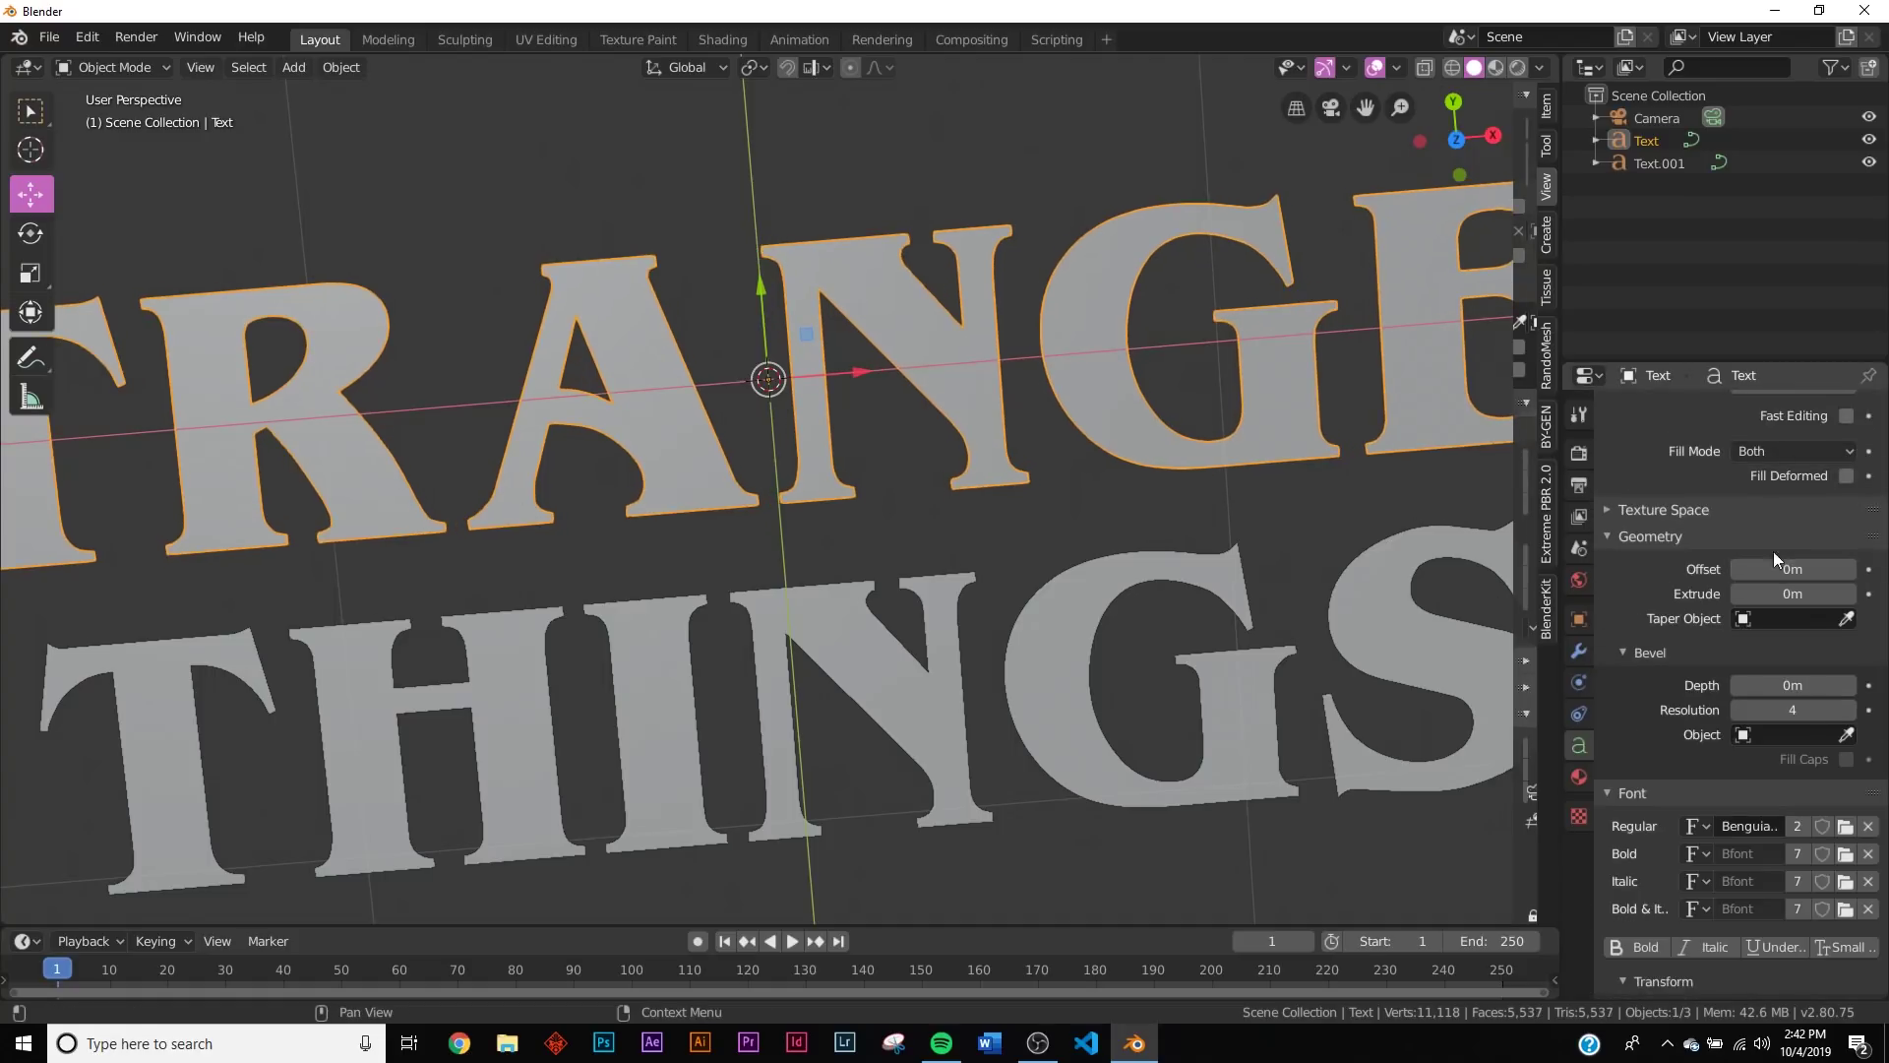
{"action": "left_click", "coordinate": [1851, 572]}
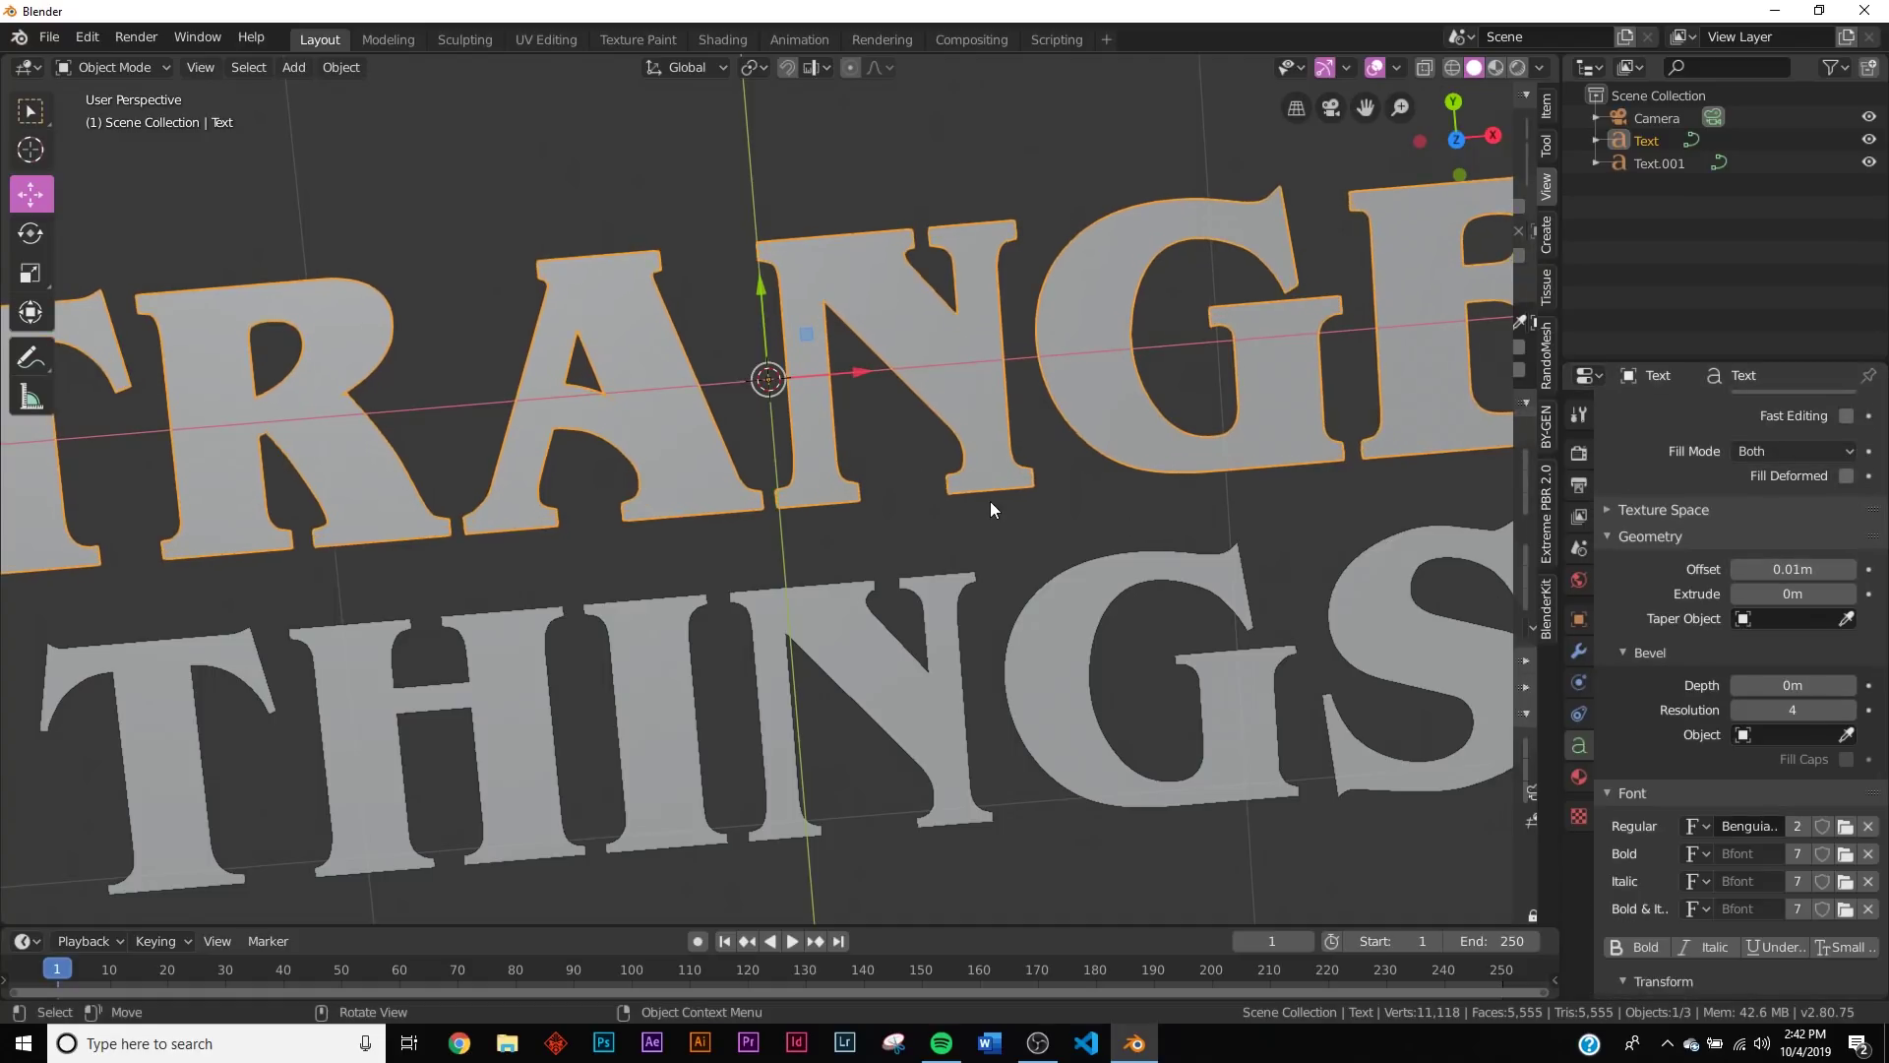
Step: Duplicate the STRANGER text in place, and set the copy's offset to 0 m and its extrusion to 0.04 m
{"action": "key", "text": "shift+d"}
{"action": "key", "text": "Escape"}
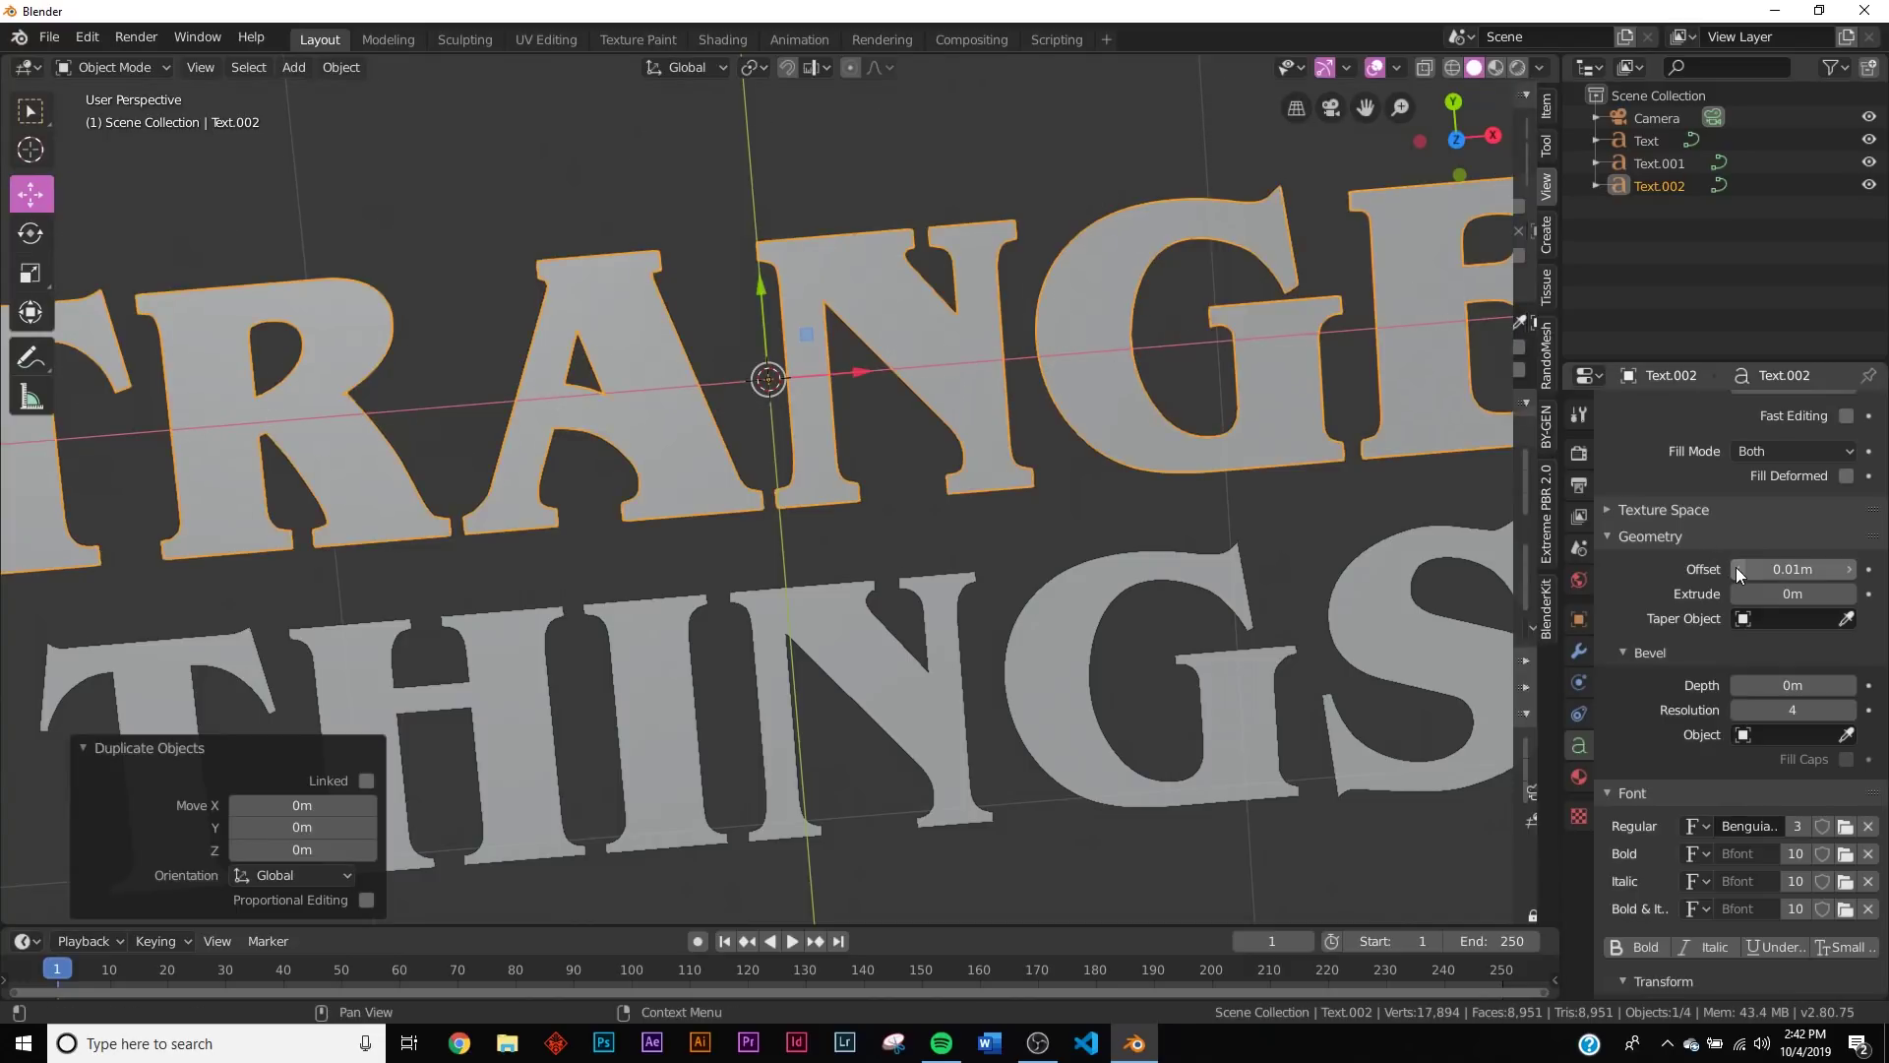
{"action": "left_click", "coordinate": [1736, 569]}
{"action": "middle_click_drag", "start_coordinate": [699, 512], "coordinate": [688, 406]}
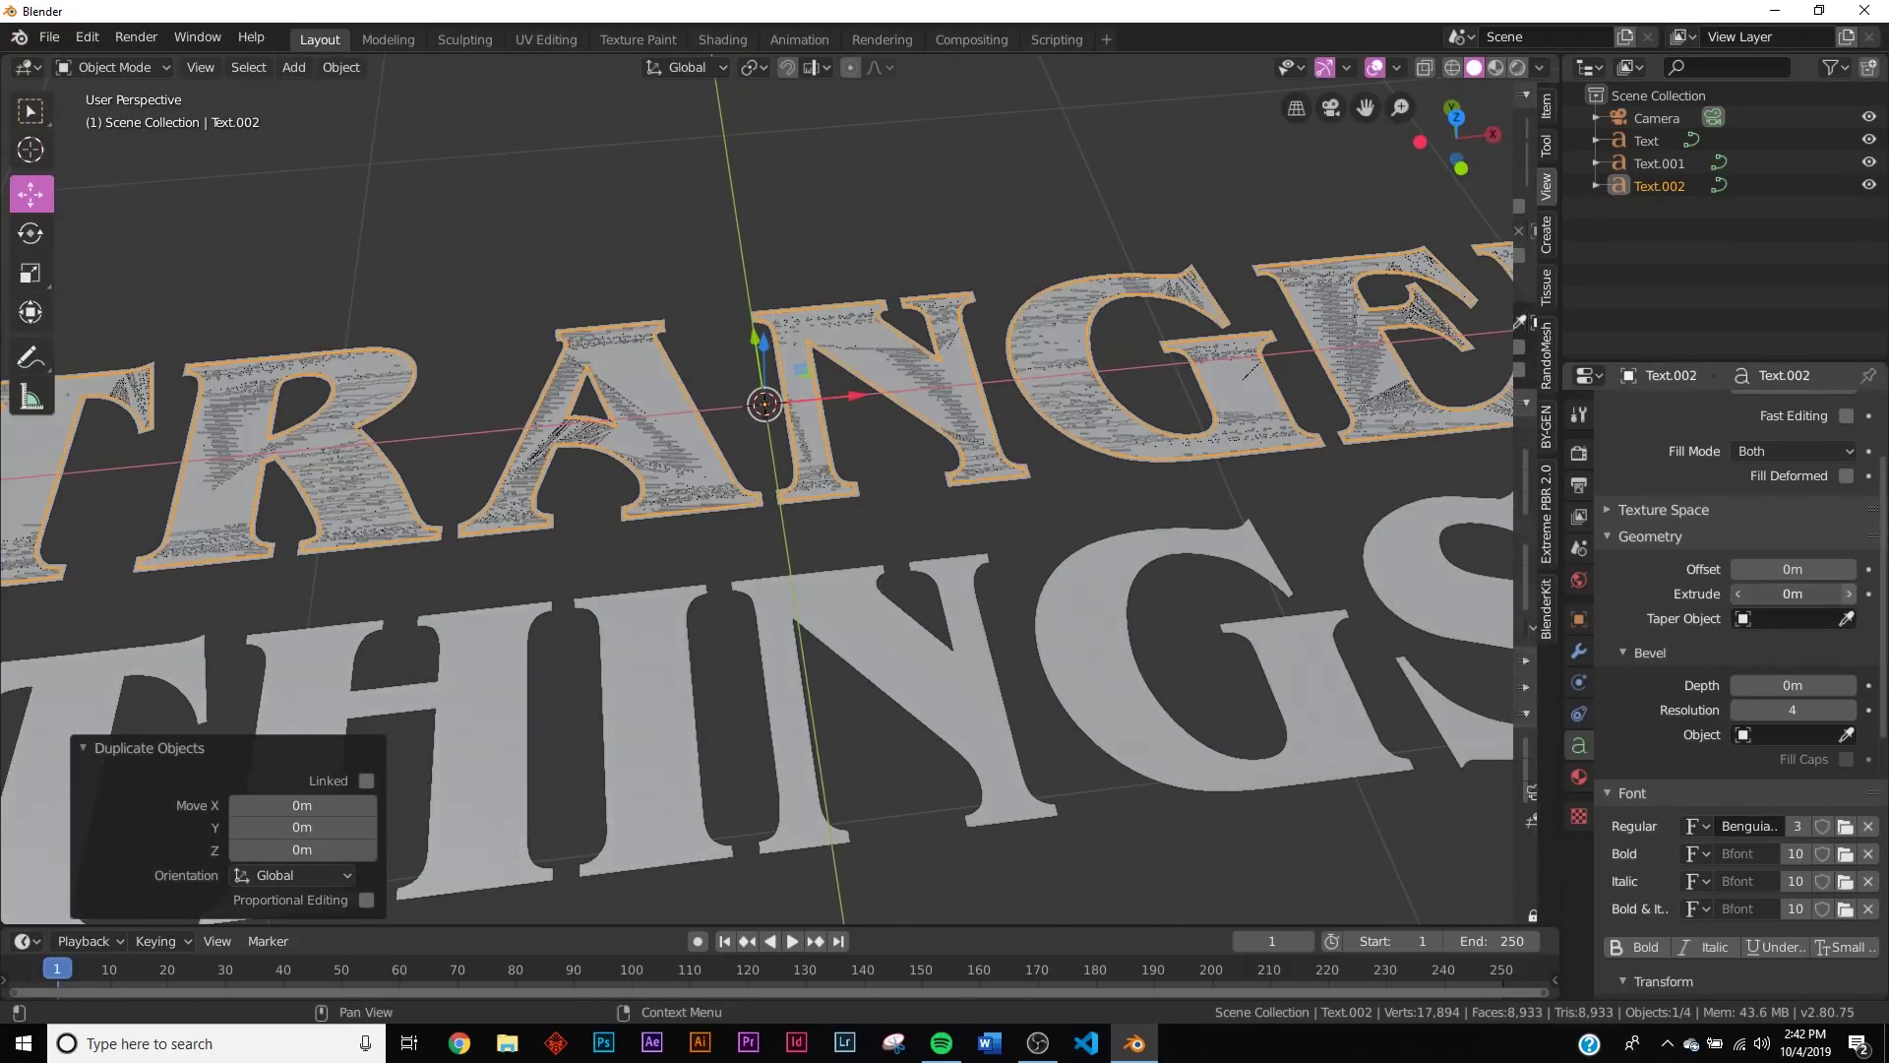
{"action": "left_click", "coordinate": [1846, 596]}
{"action": "left_click", "coordinate": [1847, 596]}
{"action": "left_click", "coordinate": [1847, 597]}
{"action": "left_click", "coordinate": [1847, 596]}
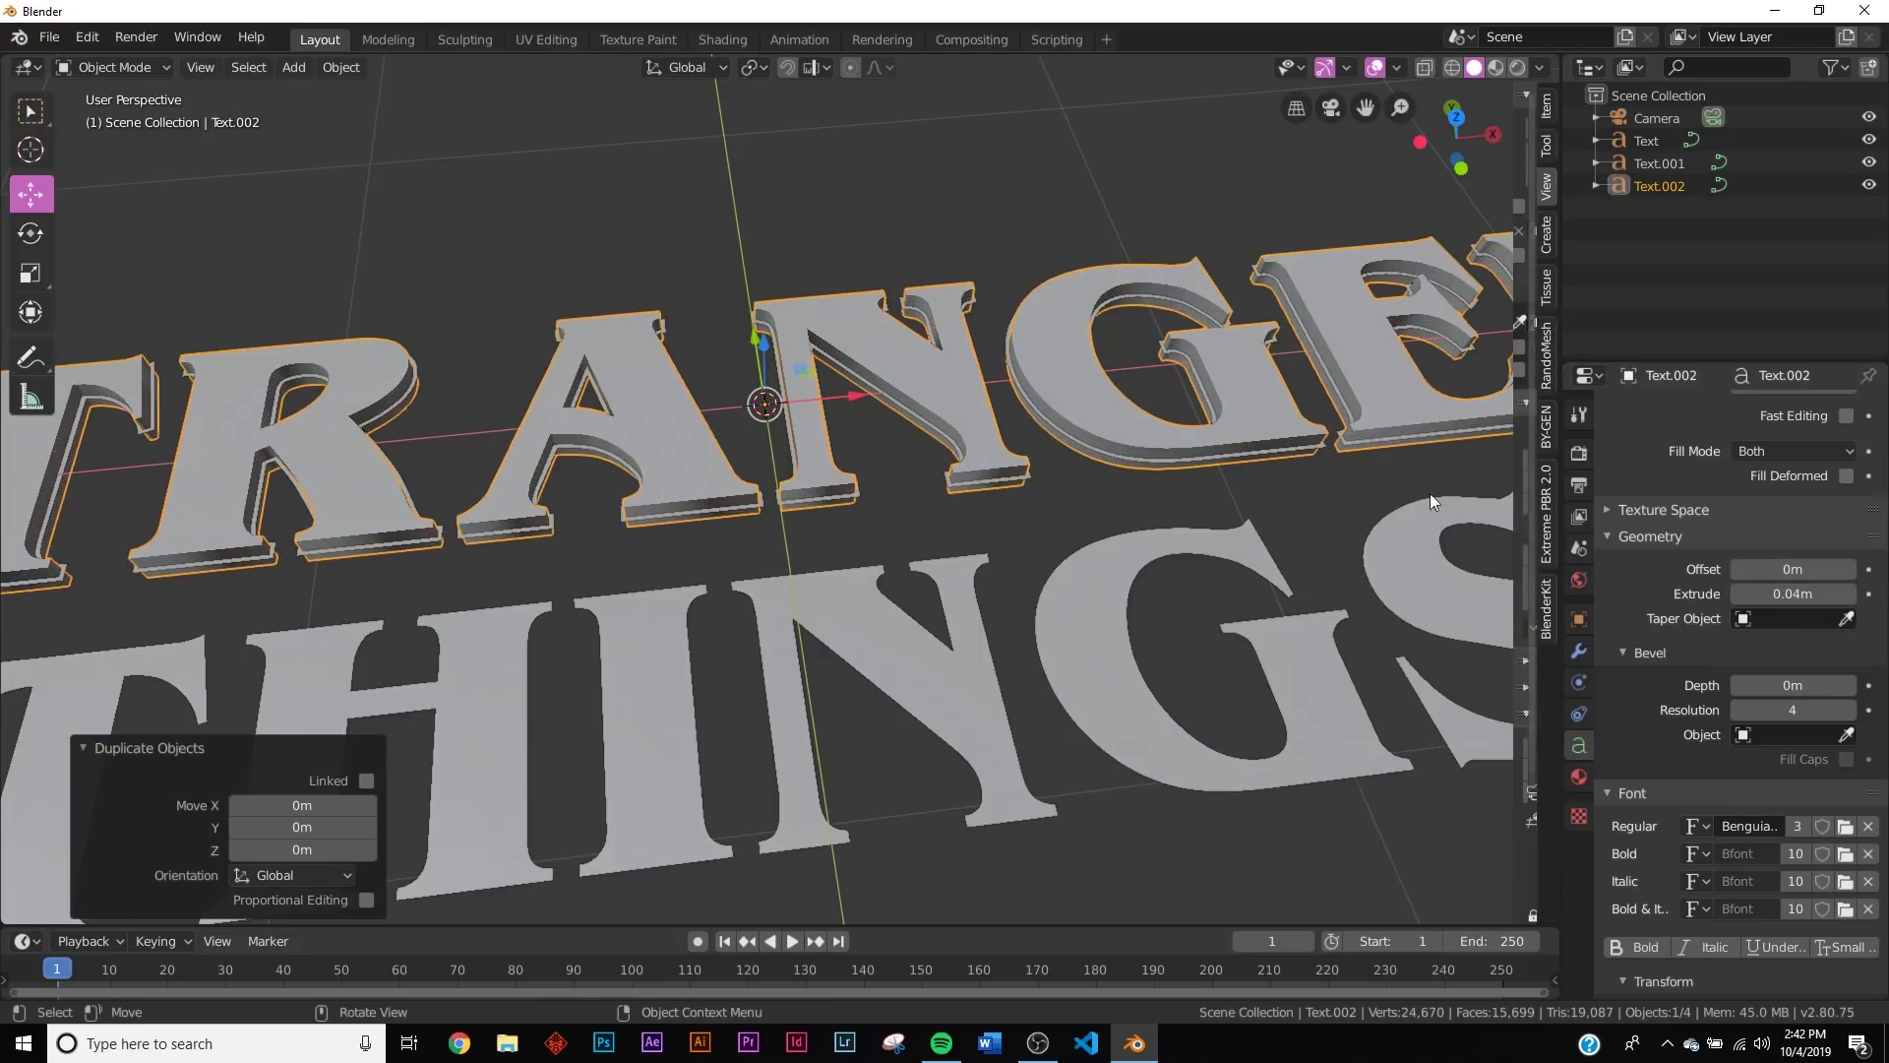
Step: Extrude the original, offset STRANGER text by 0.02 m
{"action": "left_click", "coordinate": [1392, 447]}
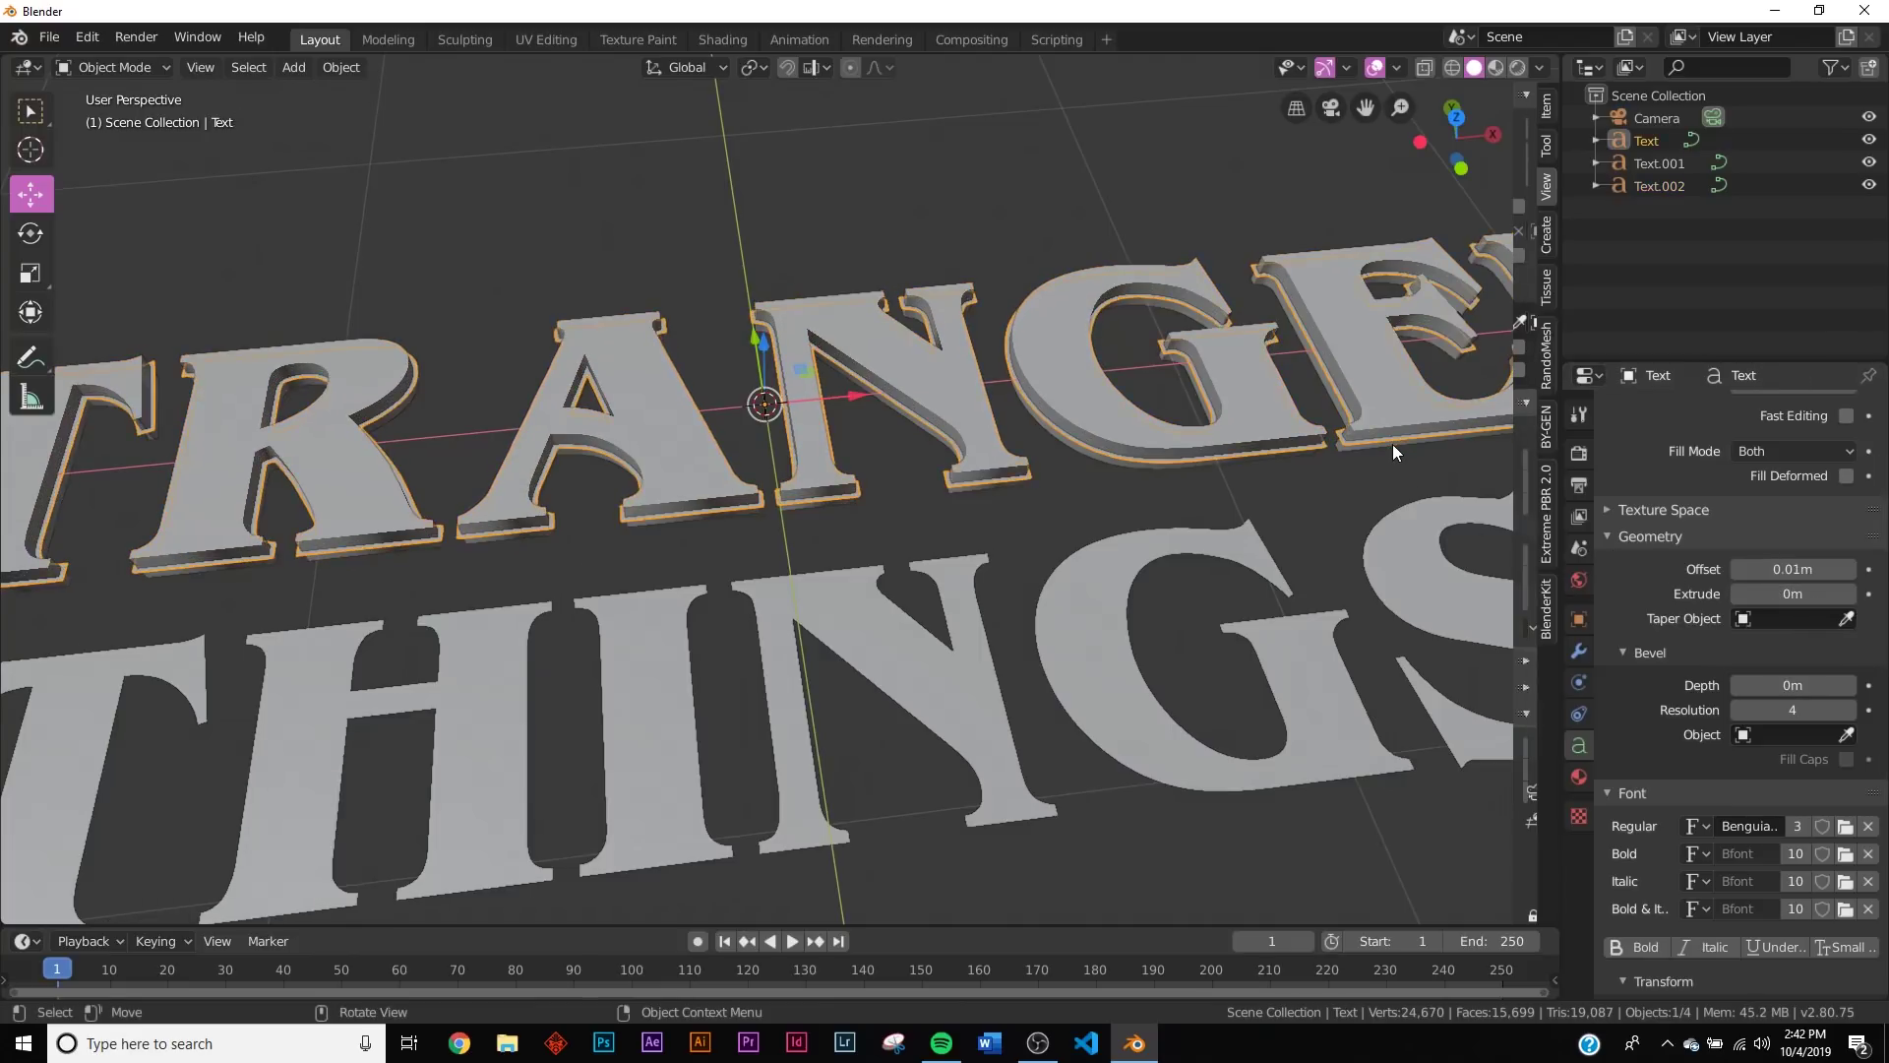
{"action": "left_click", "coordinate": [1850, 595]}
{"action": "left_click", "coordinate": [1850, 596]}
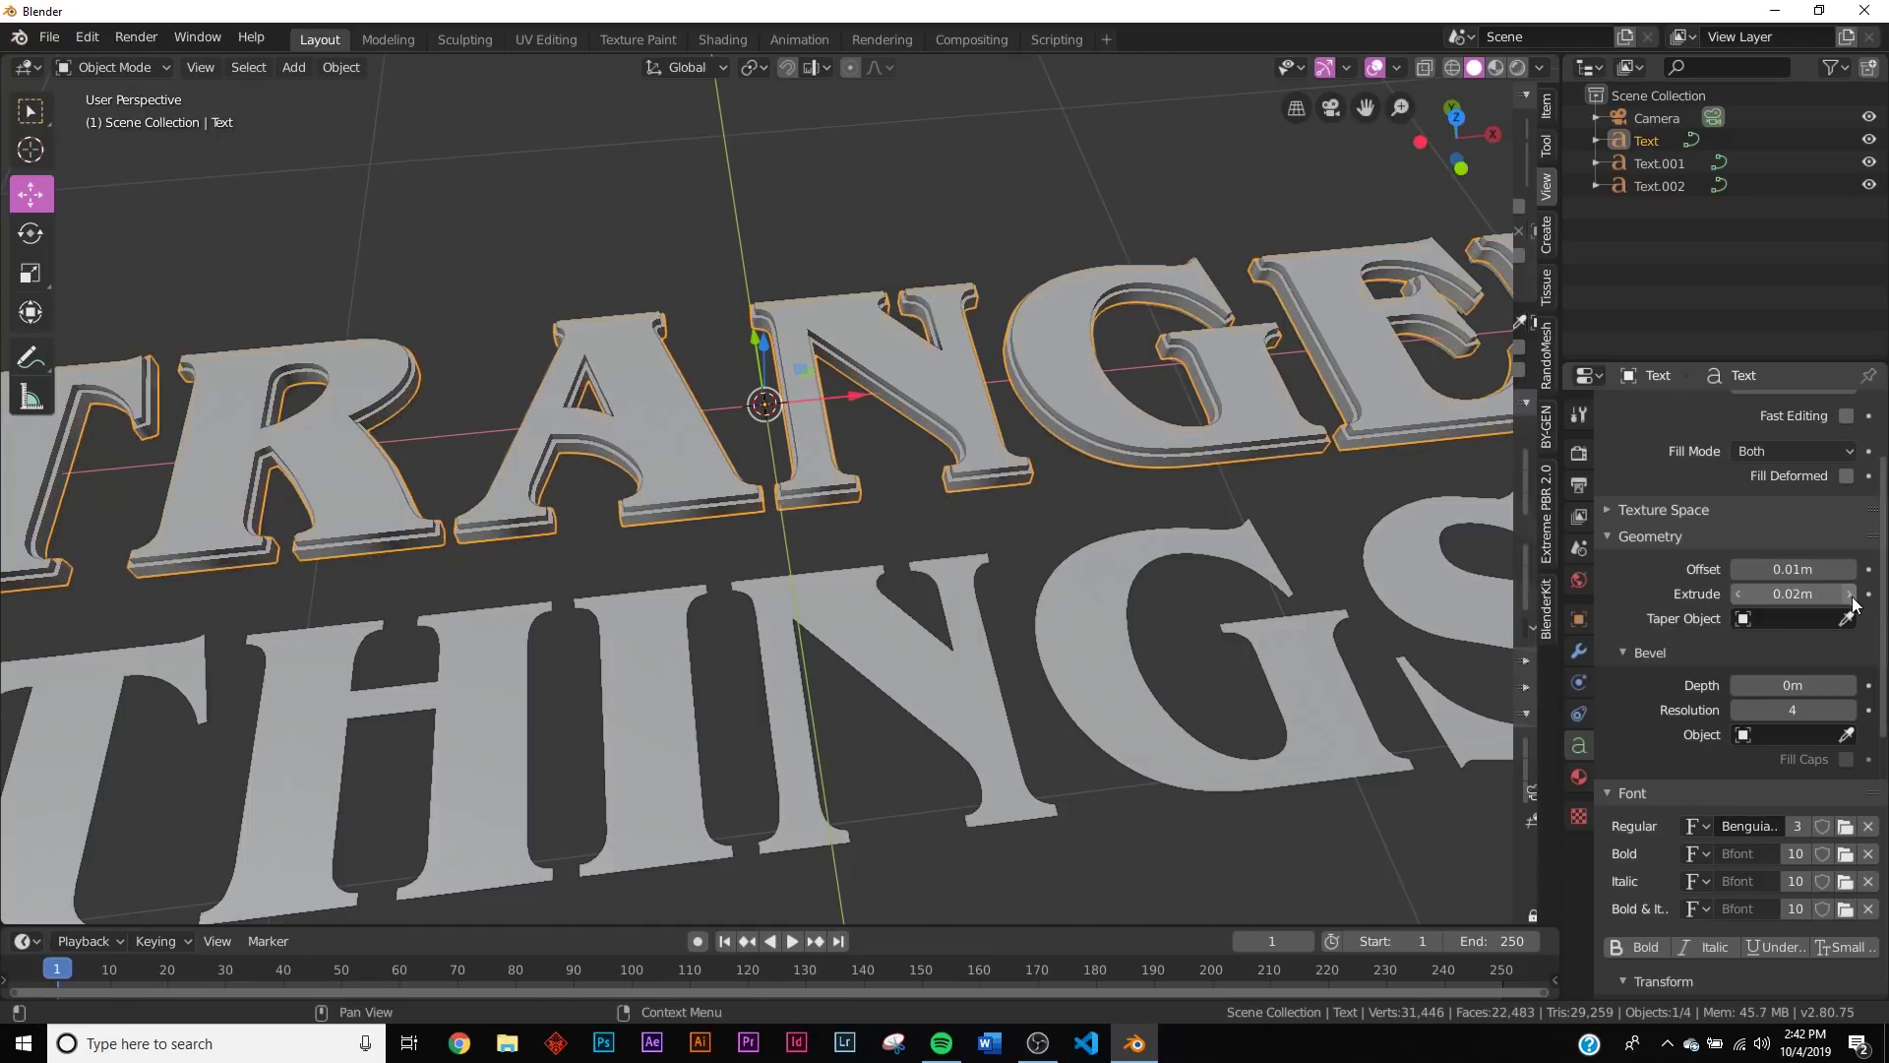
{"action": "middle_click_drag", "start_coordinate": [1220, 536], "coordinate": [1188, 455]}
{"action": "scroll", "coordinate": [800, 516], "scroll_direction": "up", "scroll_amount": 5}
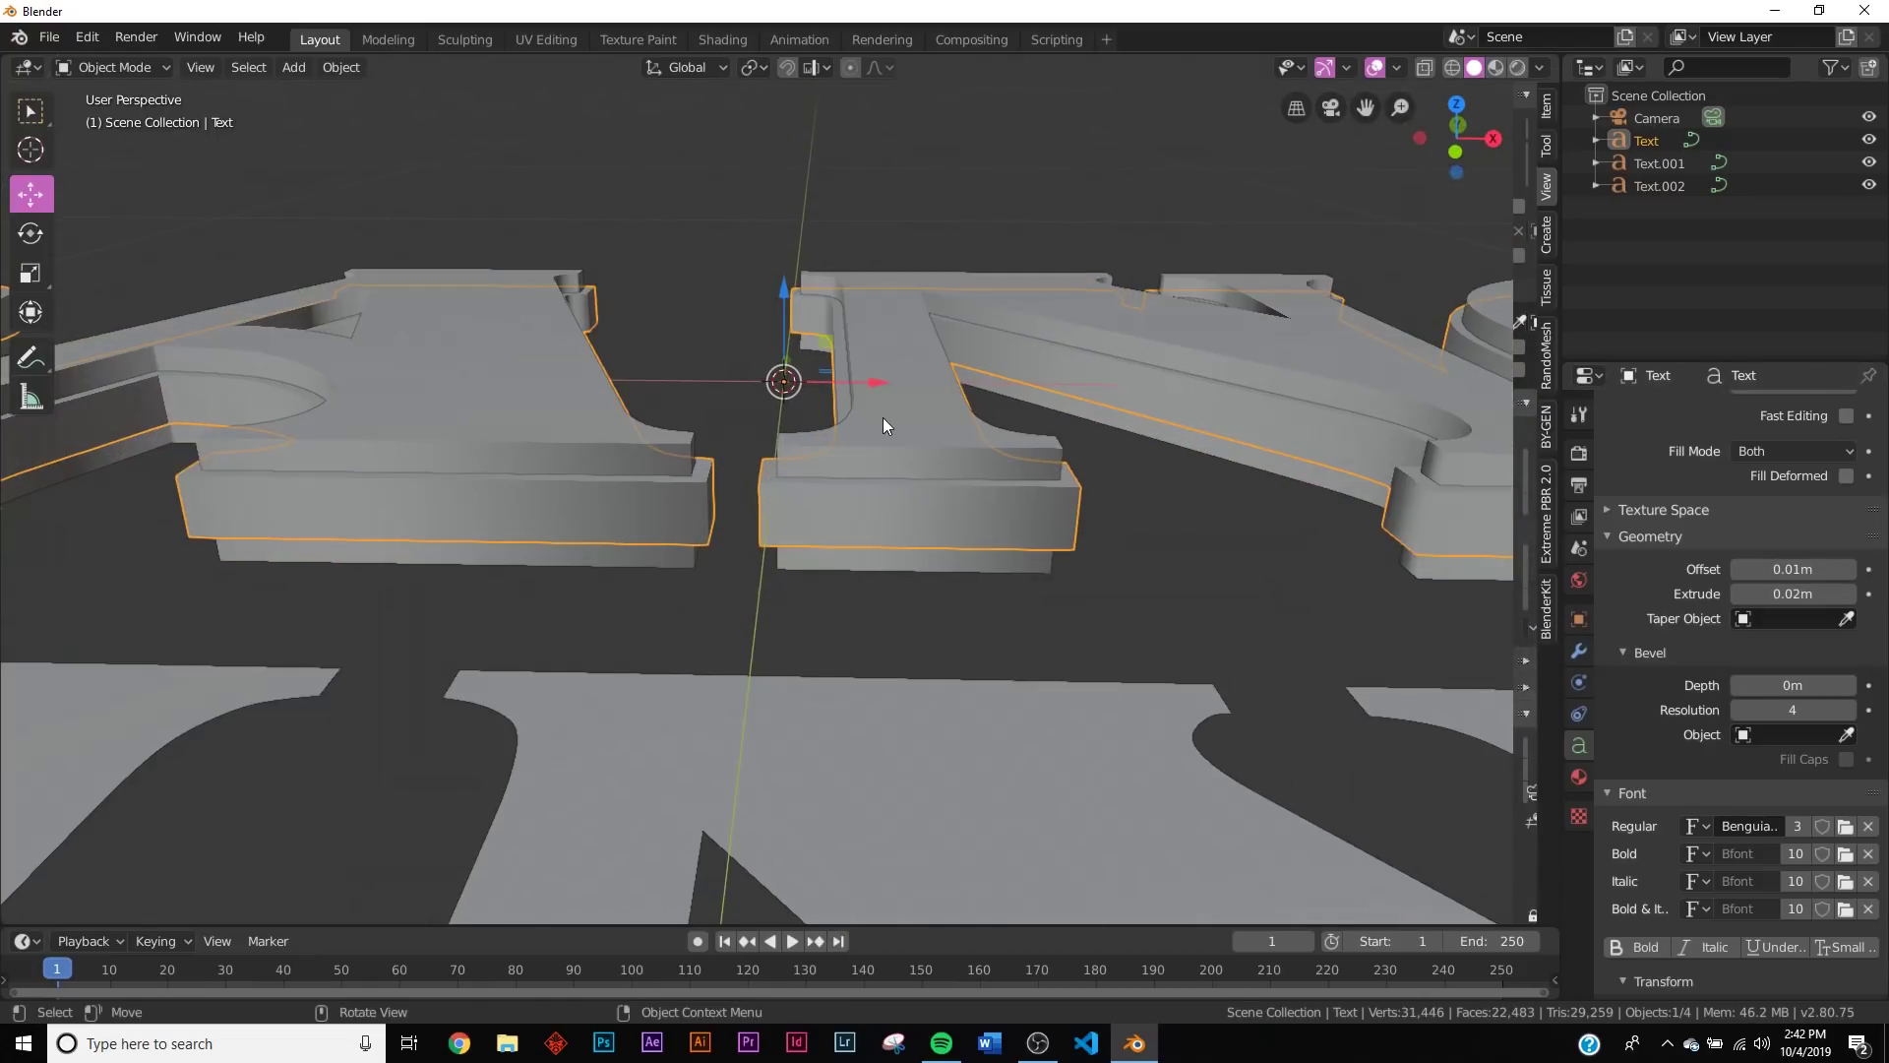
{"action": "middle_click_drag", "start_coordinate": [882, 417], "coordinate": [921, 577]}
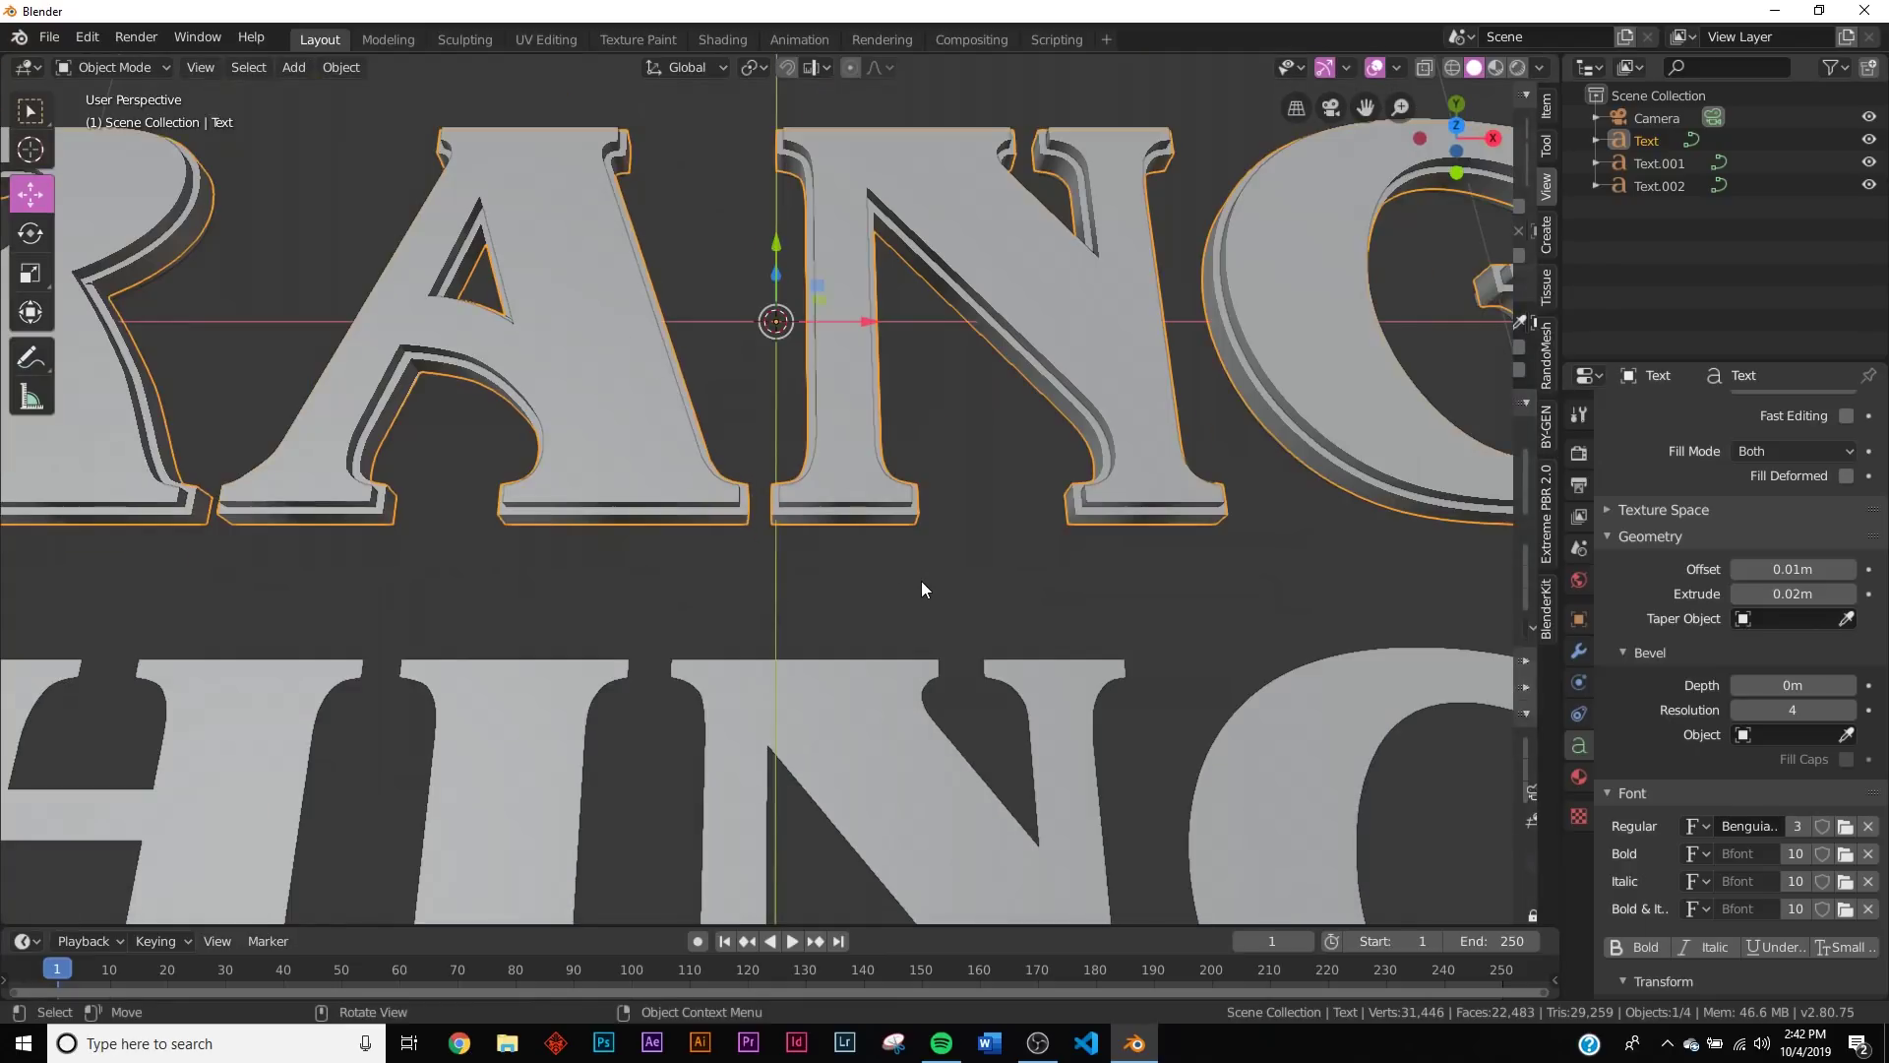
Step: Convert both overlapping STRANGER text objects into meshes
{"action": "left_click", "coordinate": [800, 396], "text": "shift"}
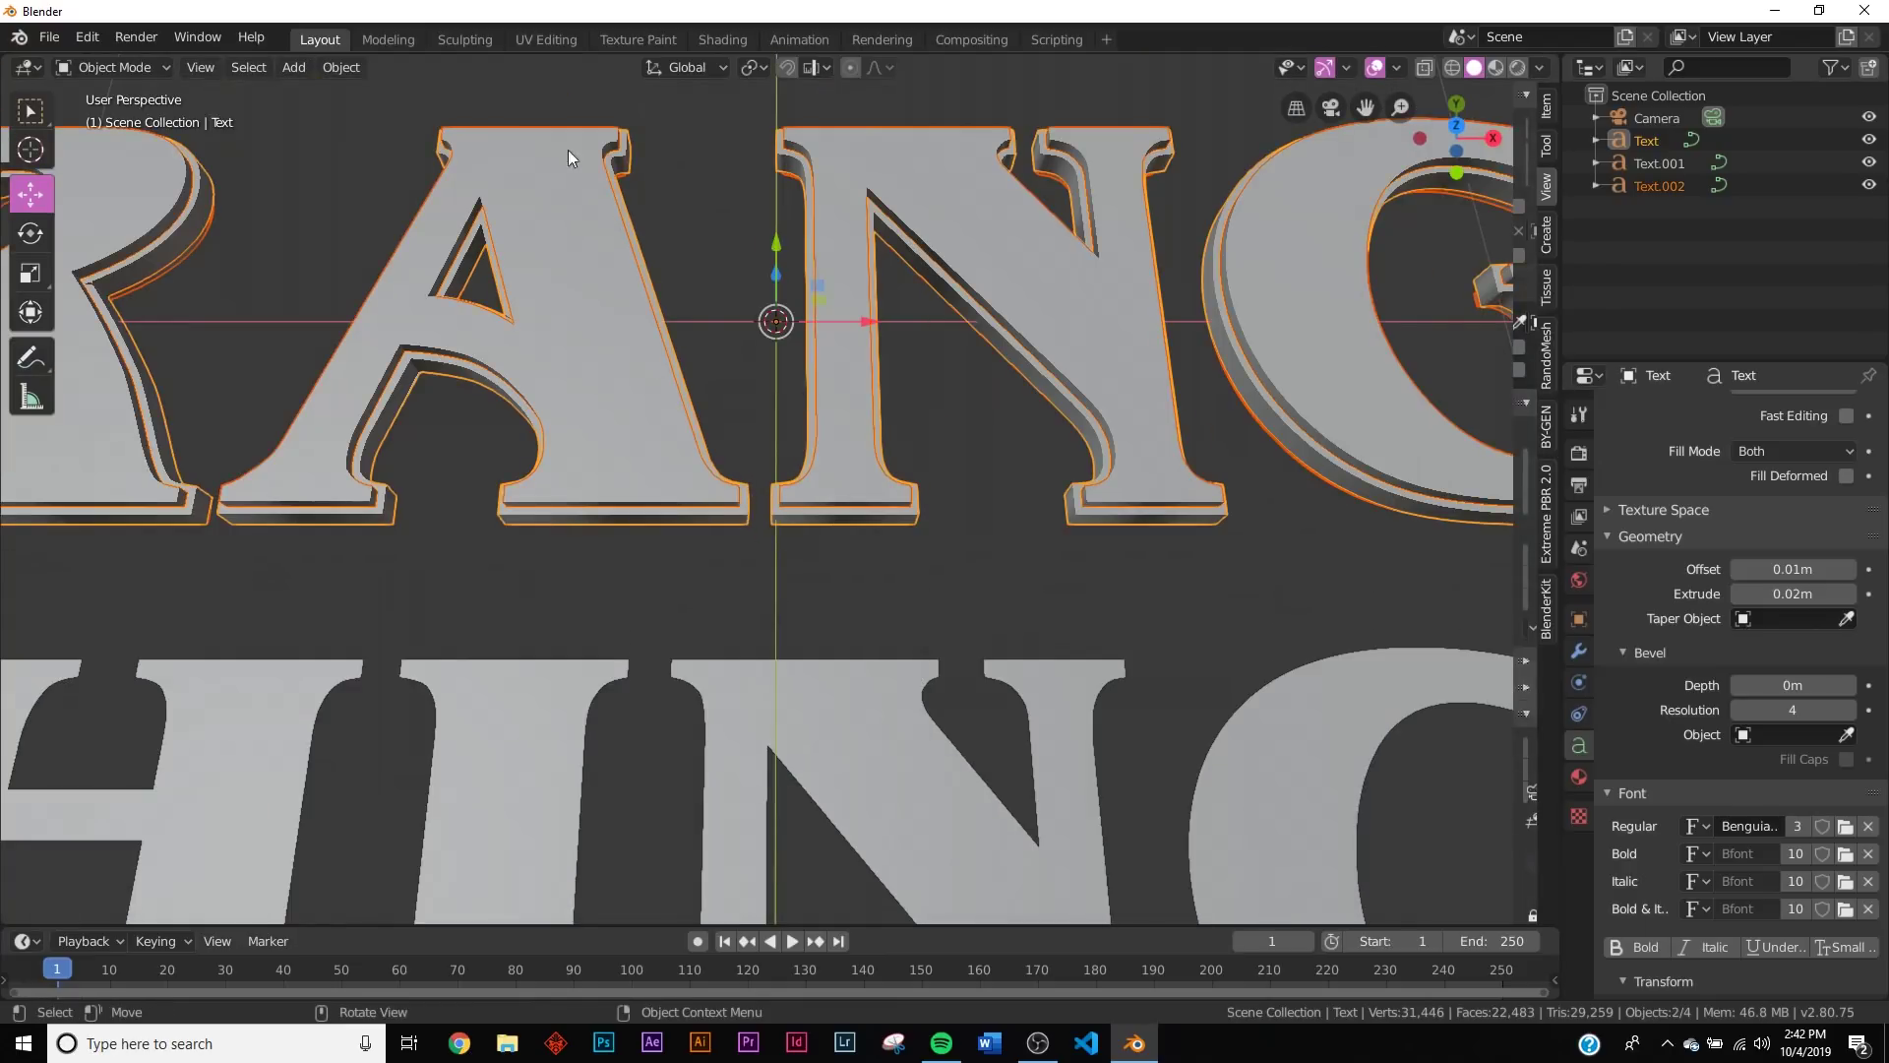
{"action": "left_click", "coordinate": [89, 37]}
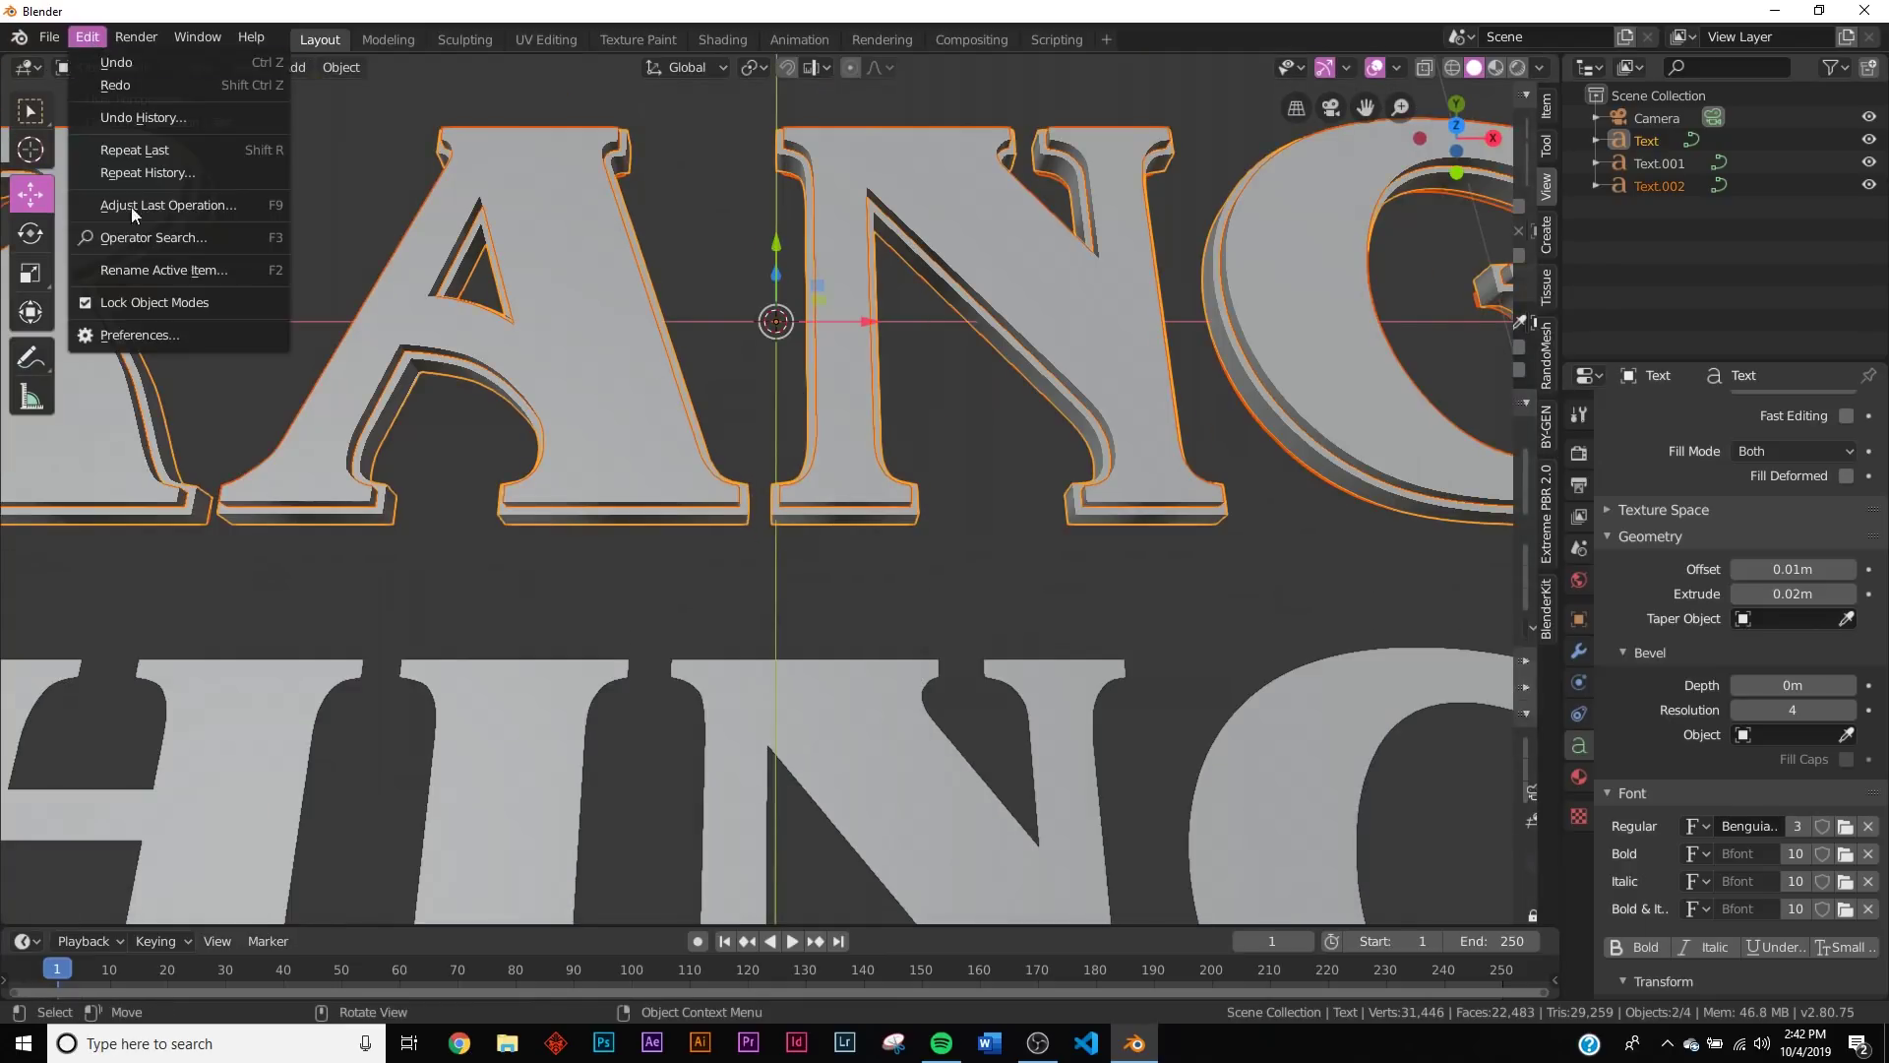
{"action": "left_click", "coordinate": [153, 237]}
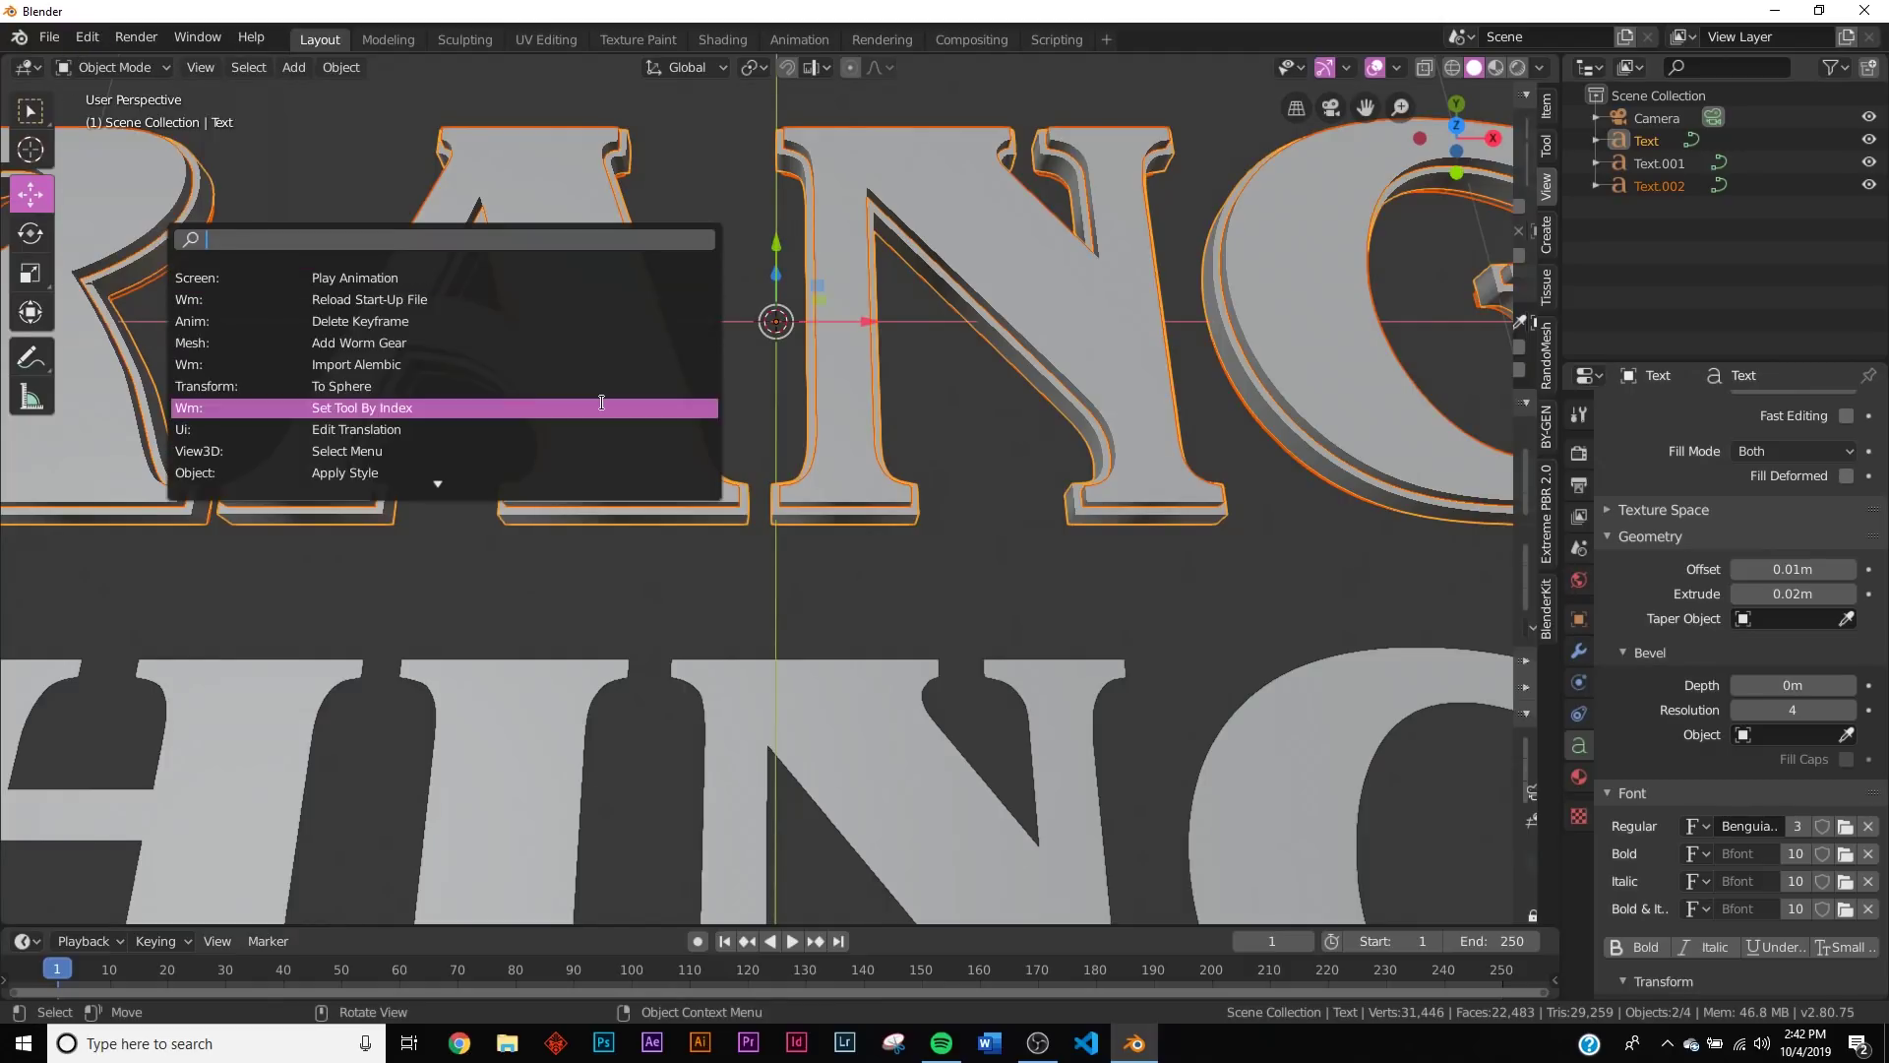
{"action": "type", "text": "conv"}
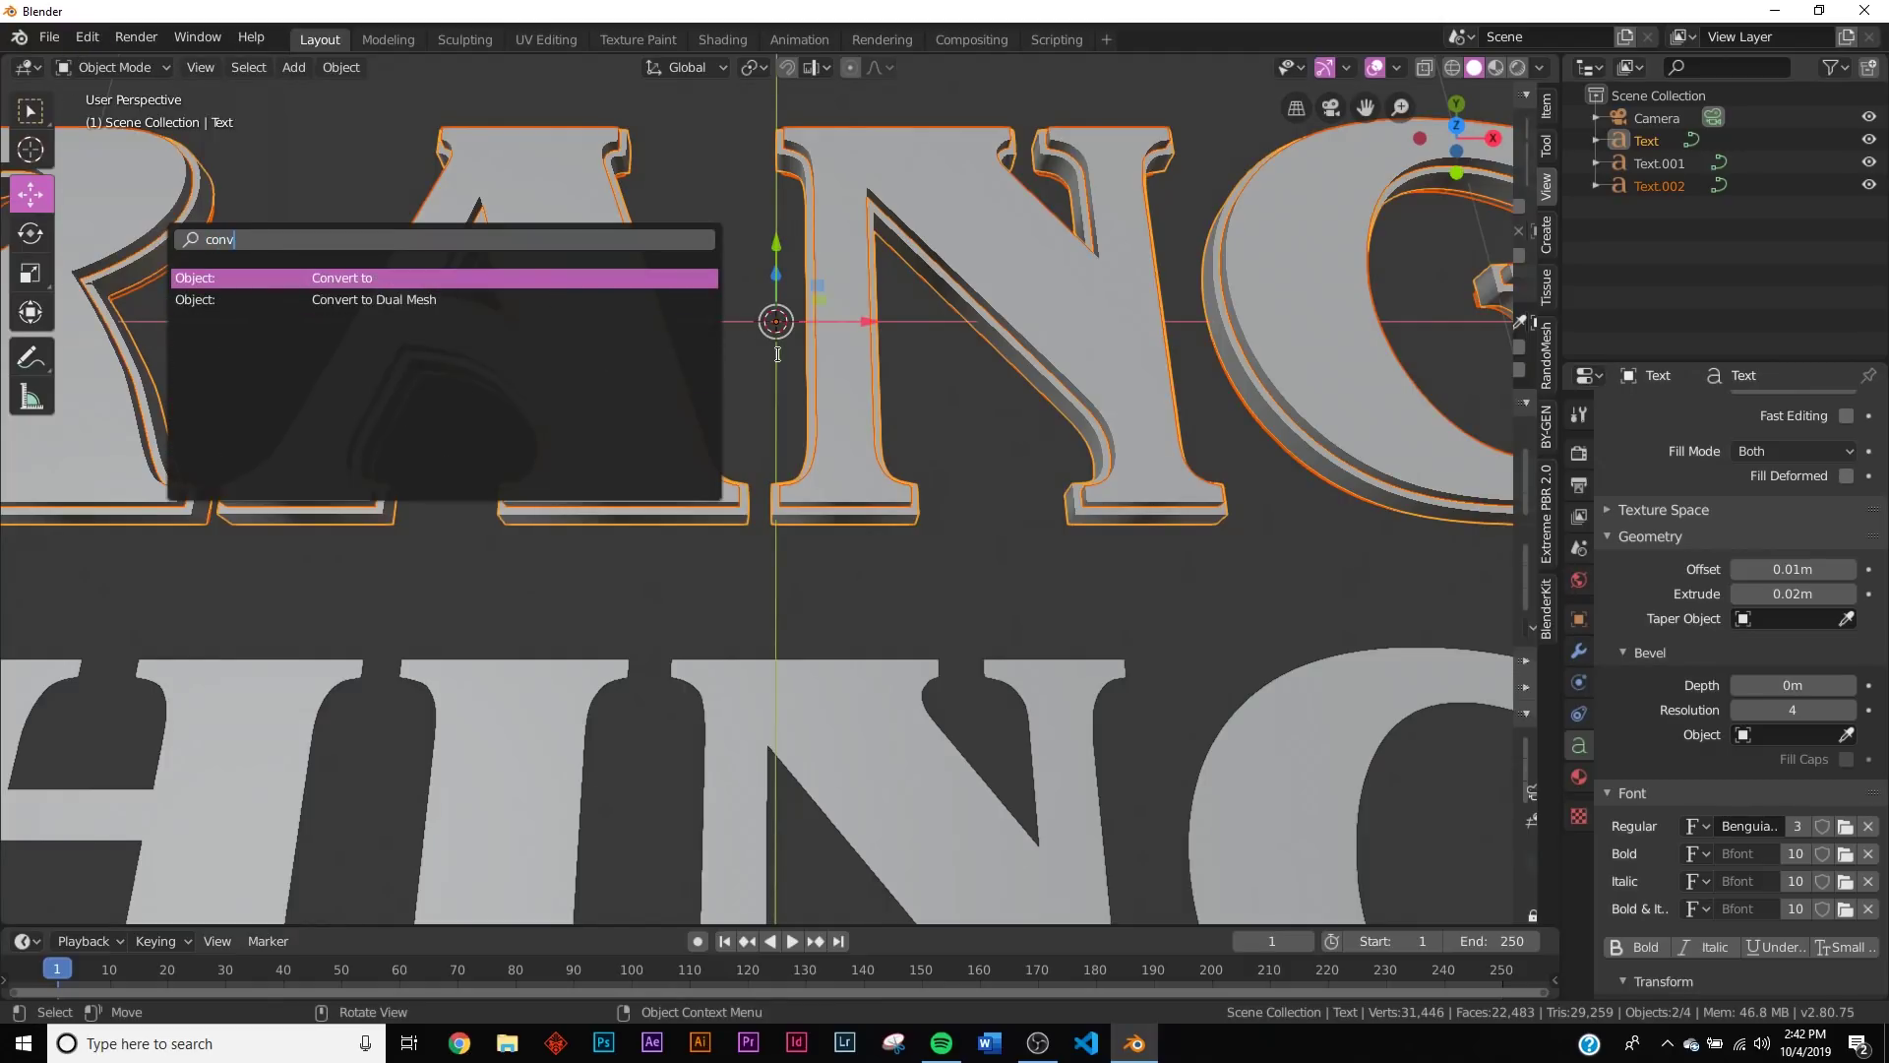
{"action": "left_click", "coordinate": [330, 279]}
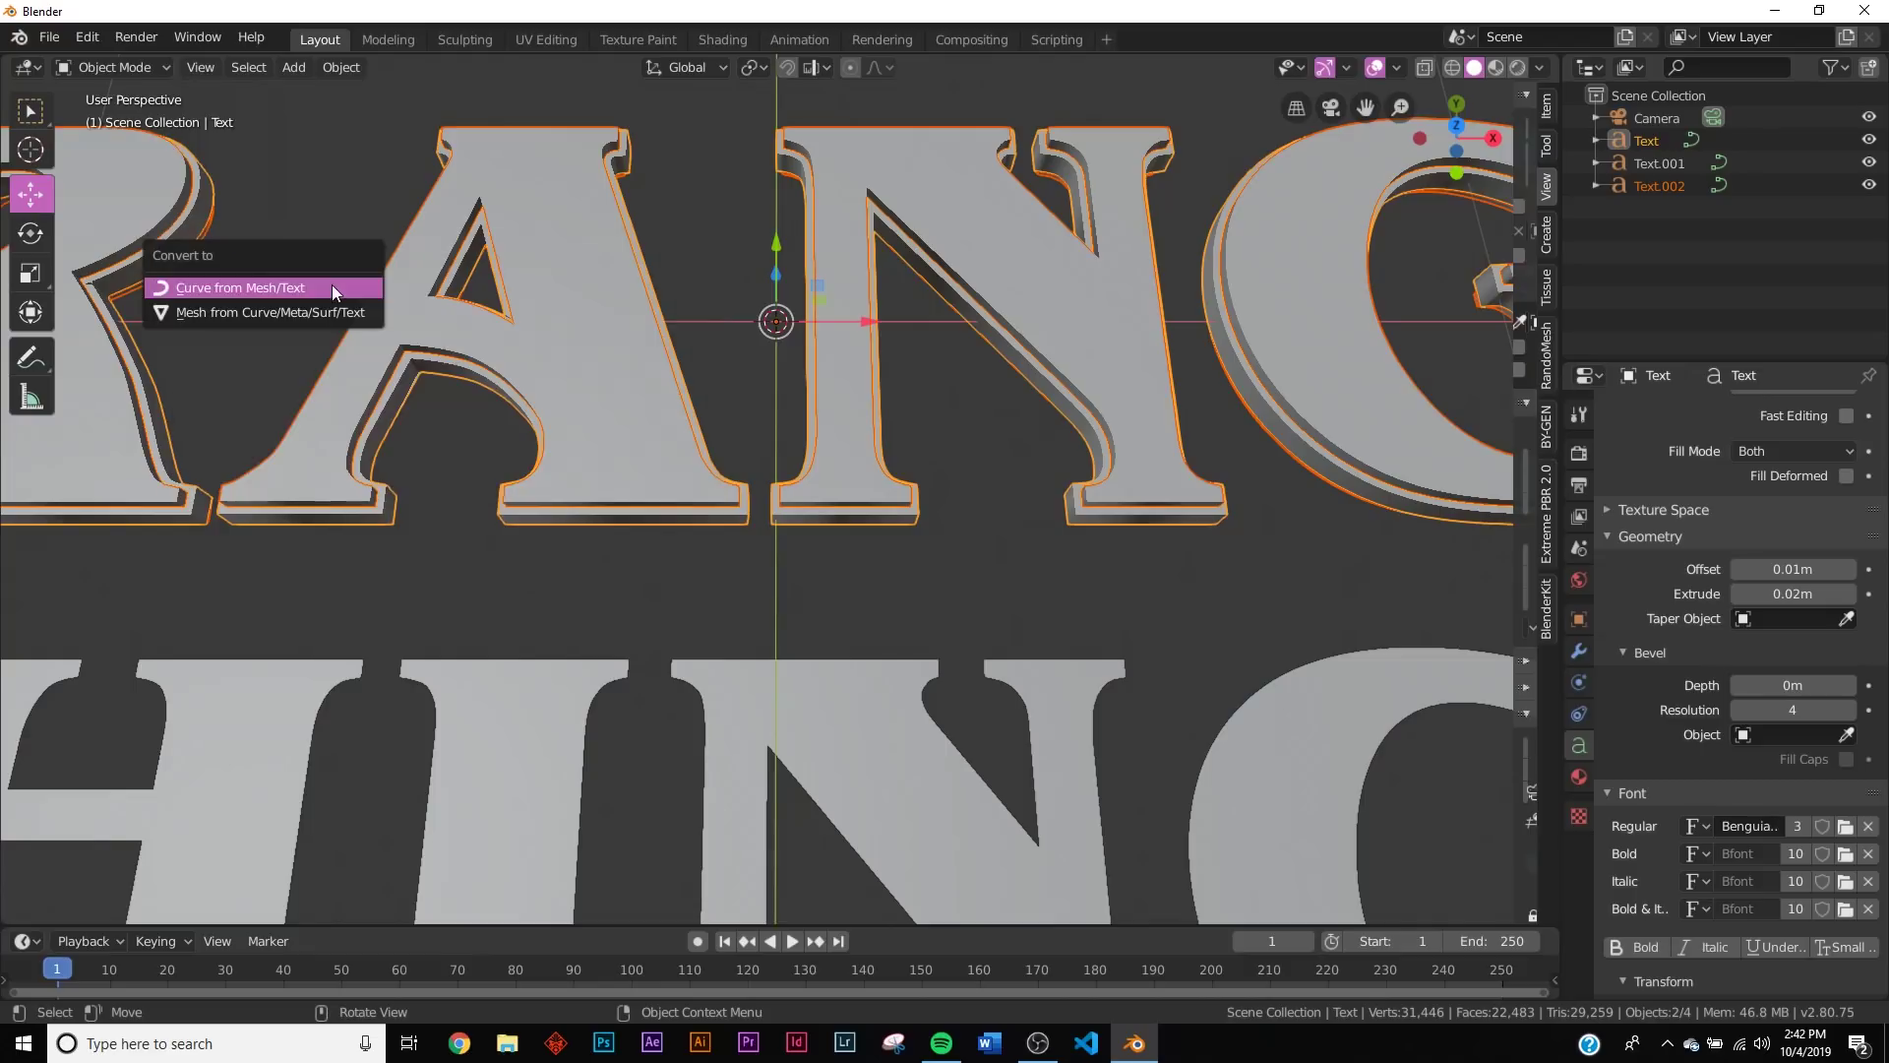
{"action": "left_click", "coordinate": [324, 313]}
{"action": "left_click", "coordinate": [768, 537]}
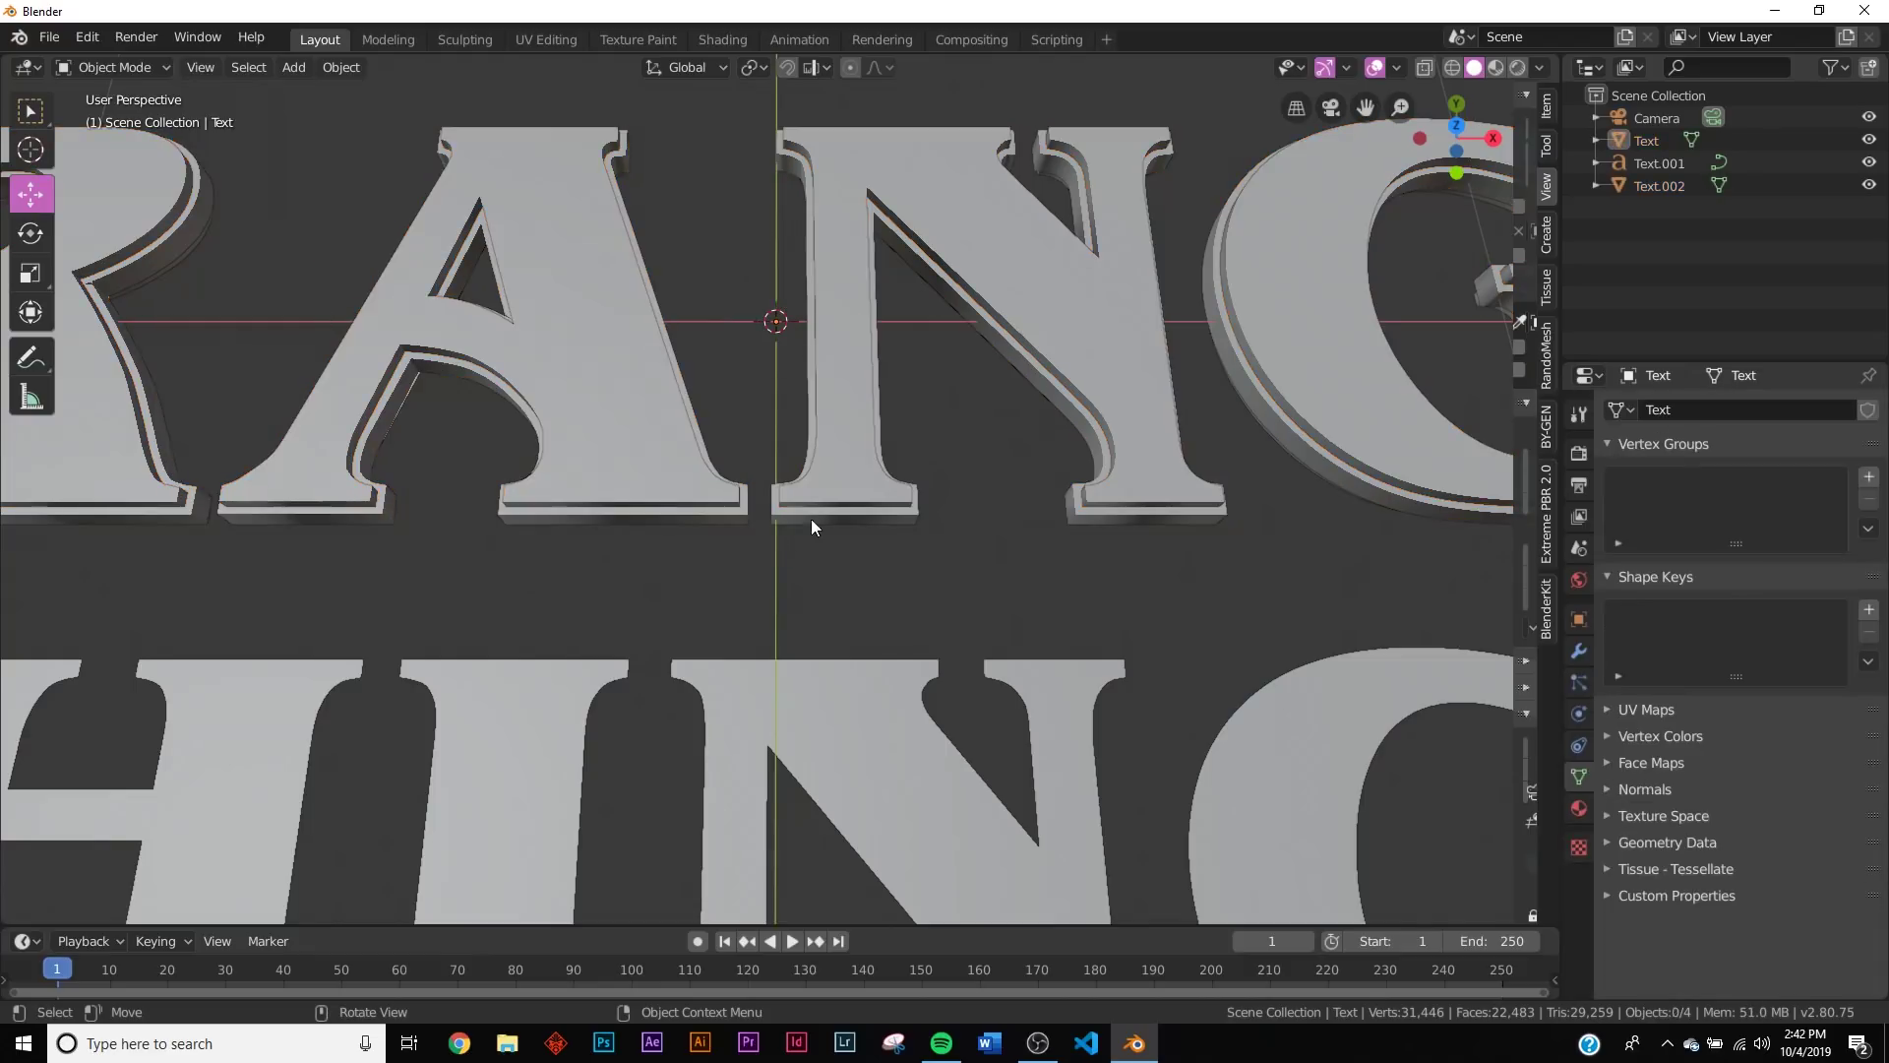
Step: Inspect the mesh topology of the converted STRANGER objects in Edit Mode
{"action": "left_click", "coordinate": [817, 512]}
{"action": "key", "text": "Tab"}
{"action": "key", "text": "Tab"}
{"action": "left_click", "coordinate": [836, 301]}
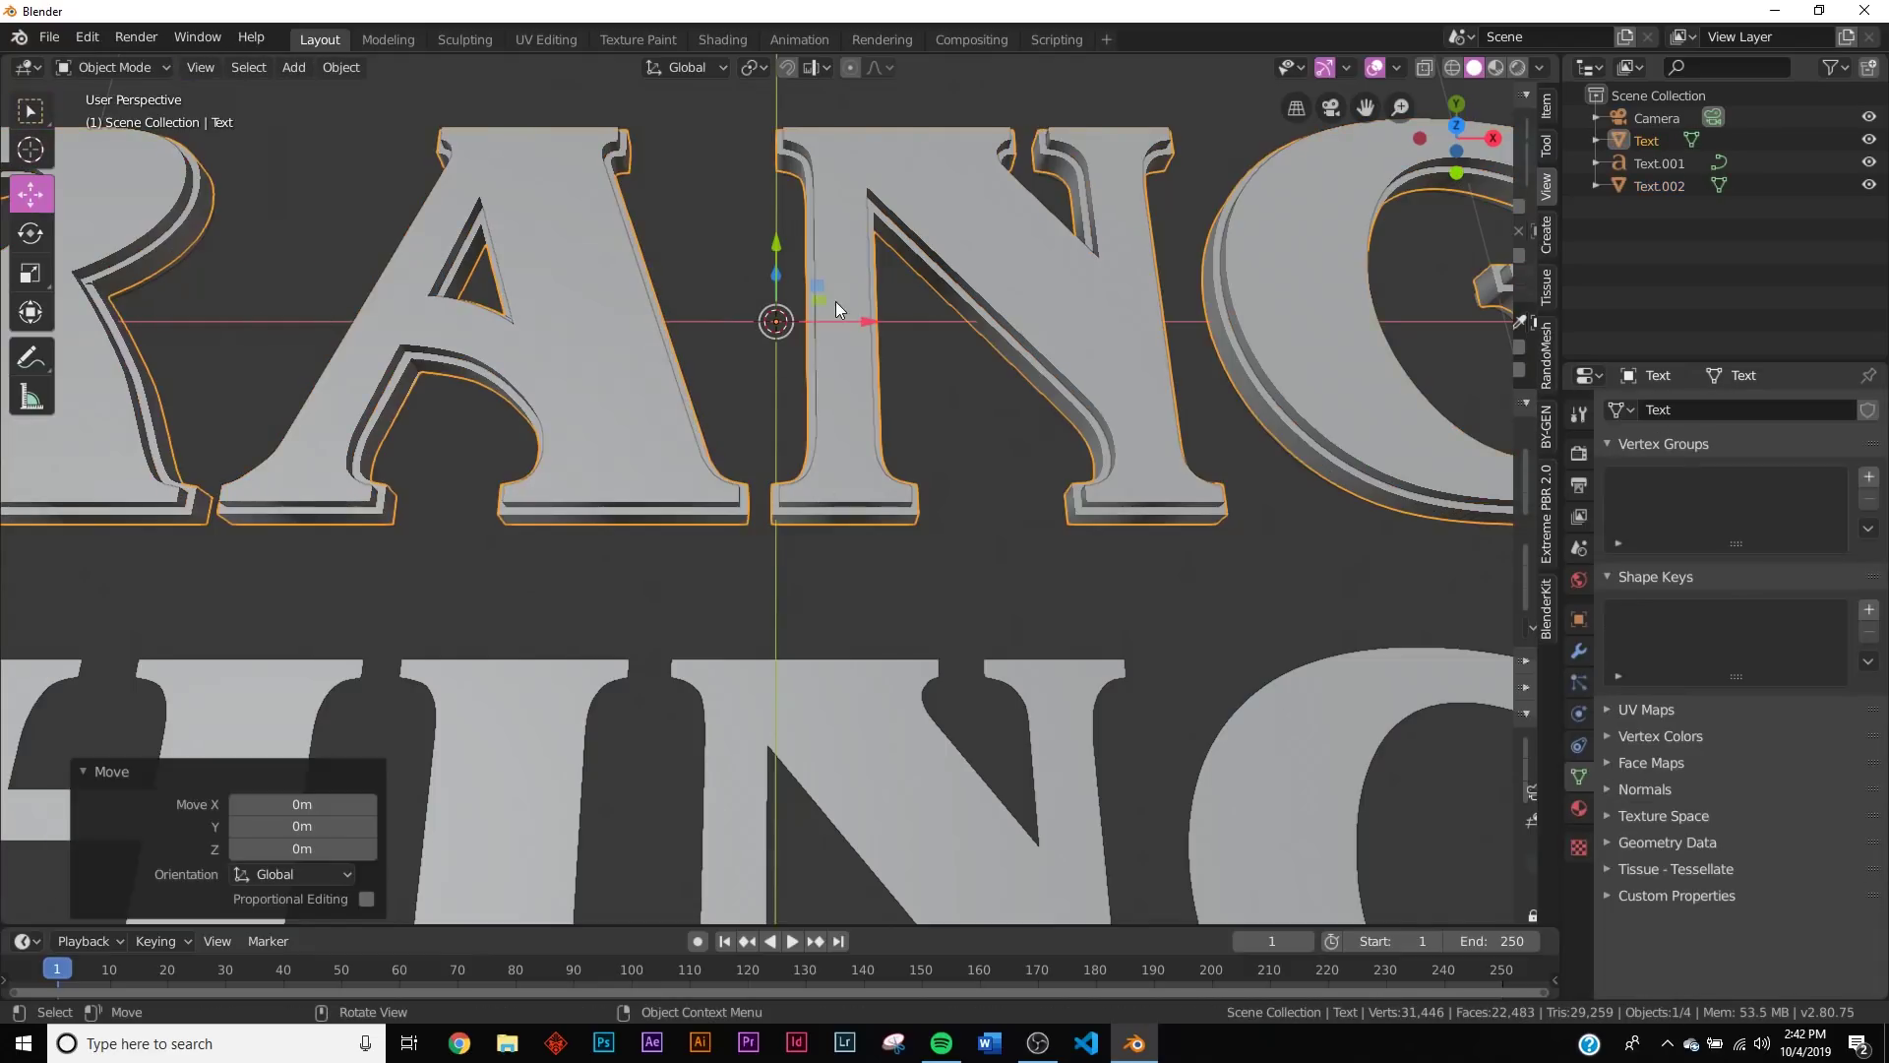
{"action": "left_click", "coordinate": [872, 180]}
{"action": "key", "text": "Tab"}
{"action": "middle_click_drag", "start_coordinate": [965, 143], "coordinate": [775, 323]}
{"action": "key", "text": "a"}
{"action": "scroll", "coordinate": [969, 222], "scroll_direction": "down", "scroll_amount": 4}
{"action": "scroll", "coordinate": [969, 221], "scroll_direction": "up", "scroll_amount": 4}
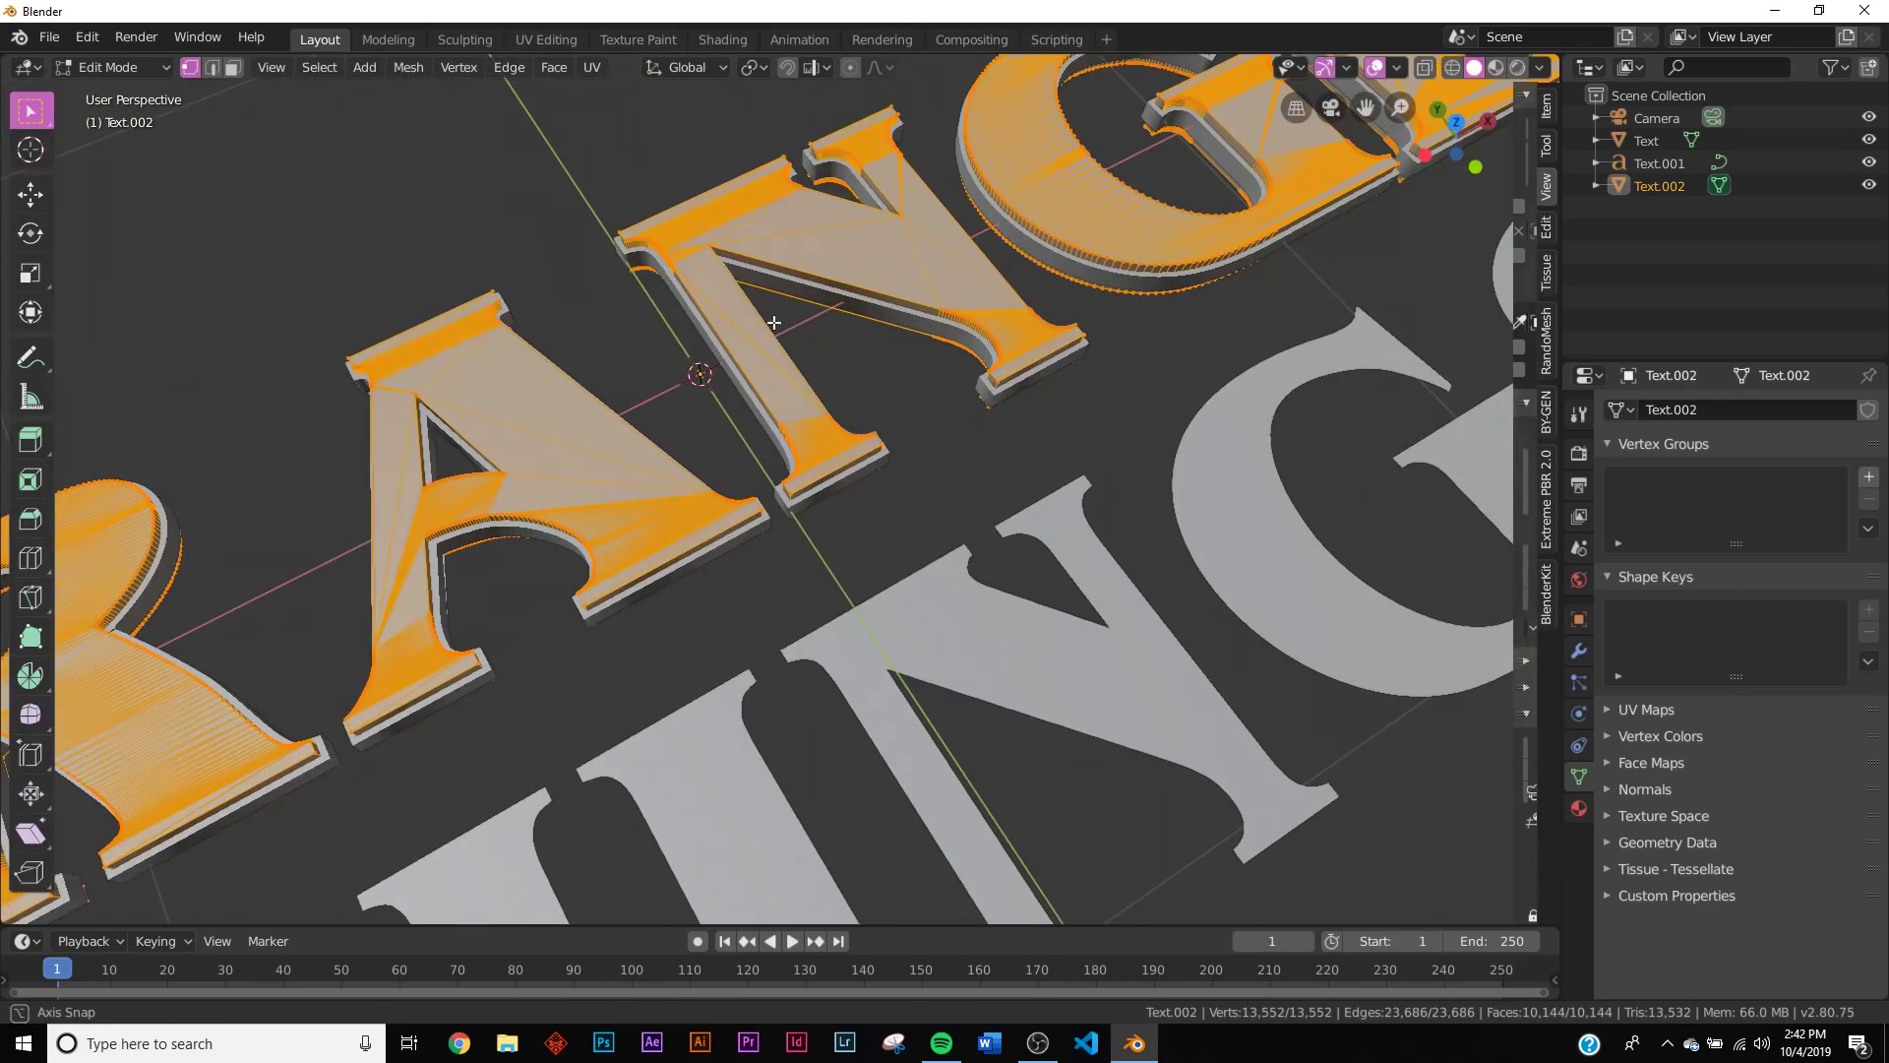
{"action": "key", "text": "Tab"}
{"action": "middle_click_drag", "start_coordinate": [884, 365], "coordinate": [949, 339]}
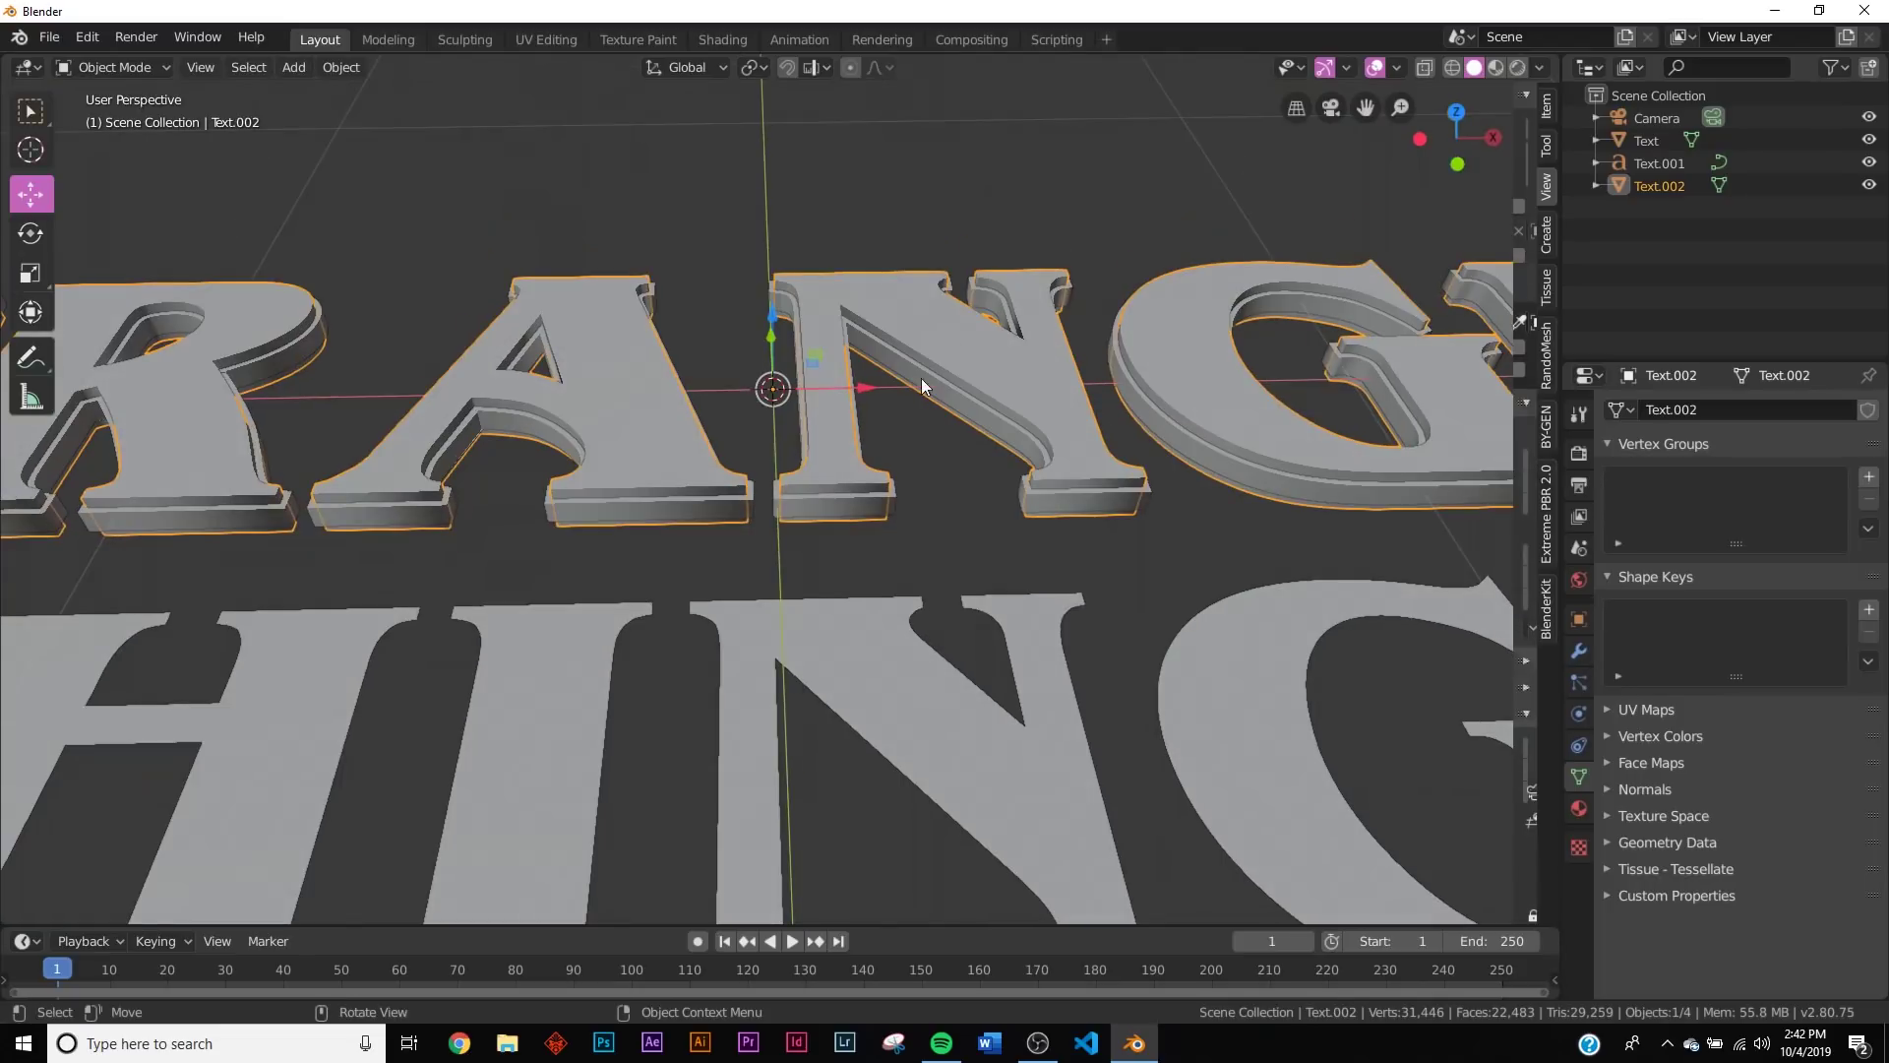
{"action": "left_click", "coordinate": [884, 351]}
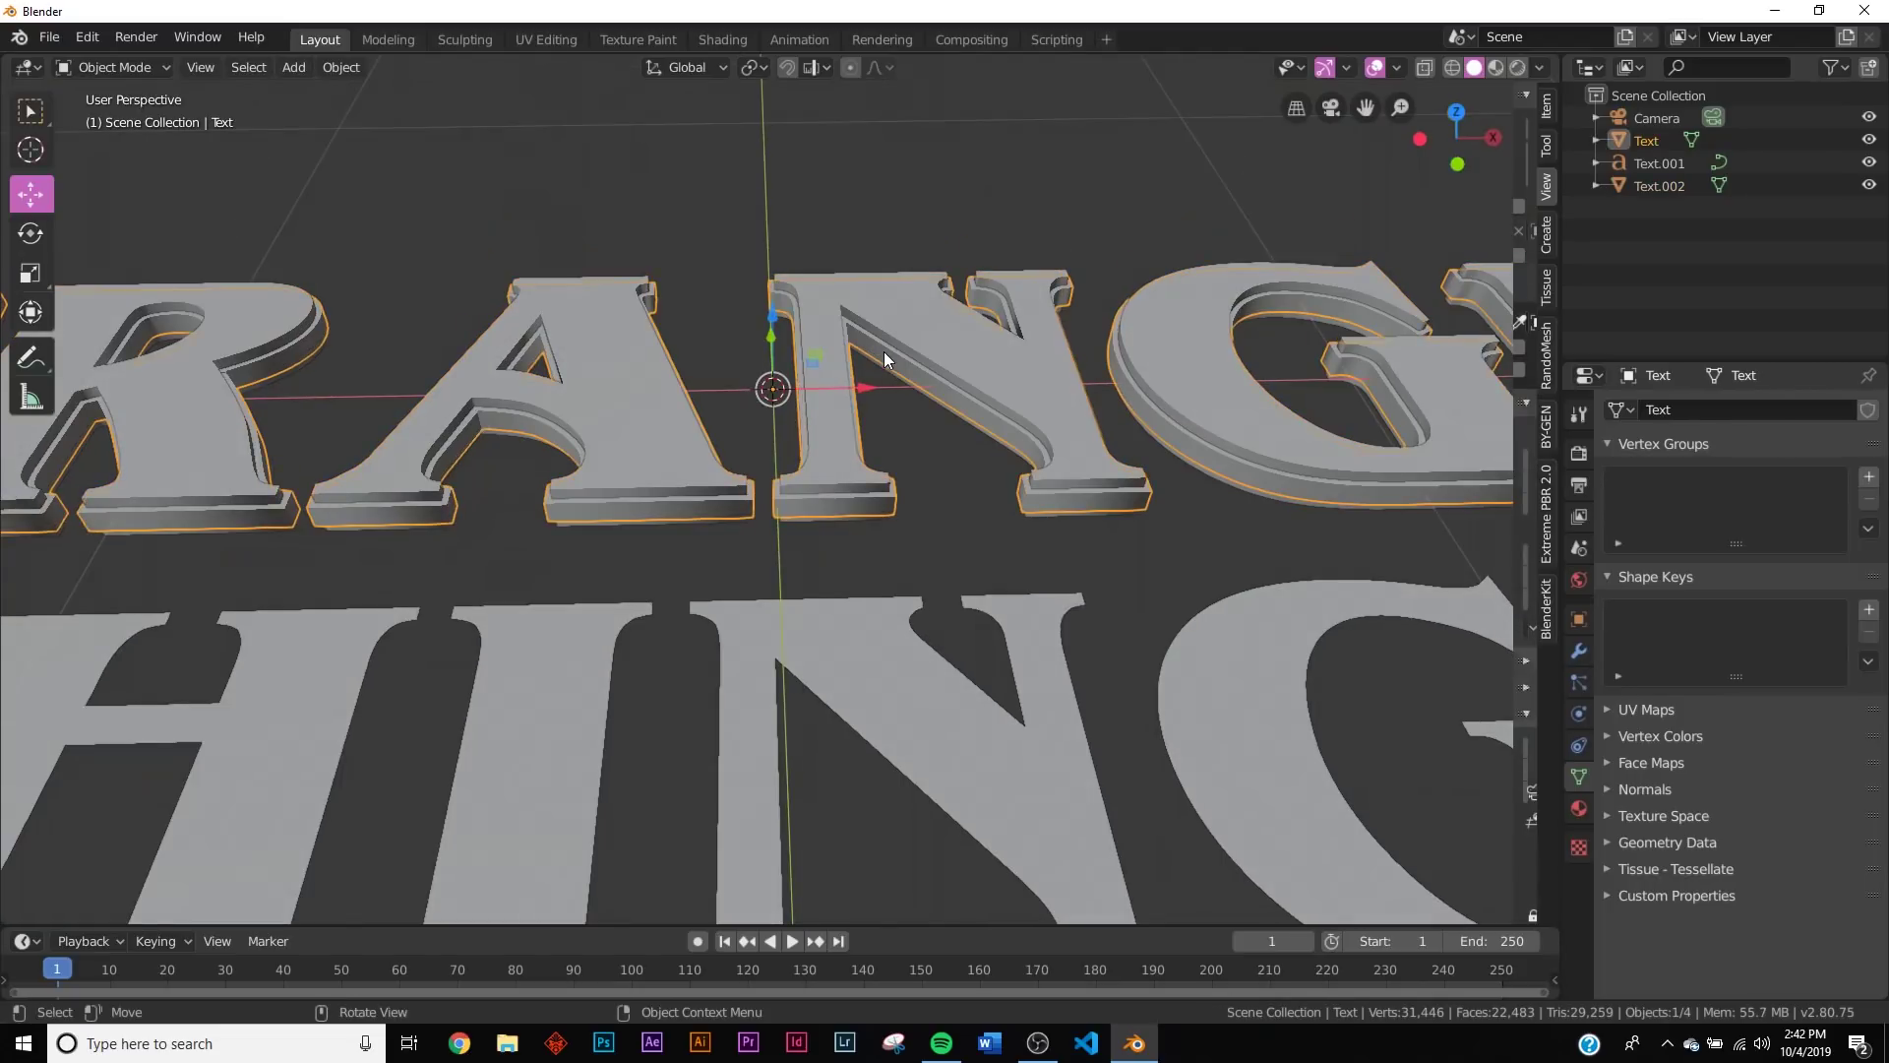
{"action": "middle_click_drag", "start_coordinate": [1031, 429], "coordinate": [1042, 452]}
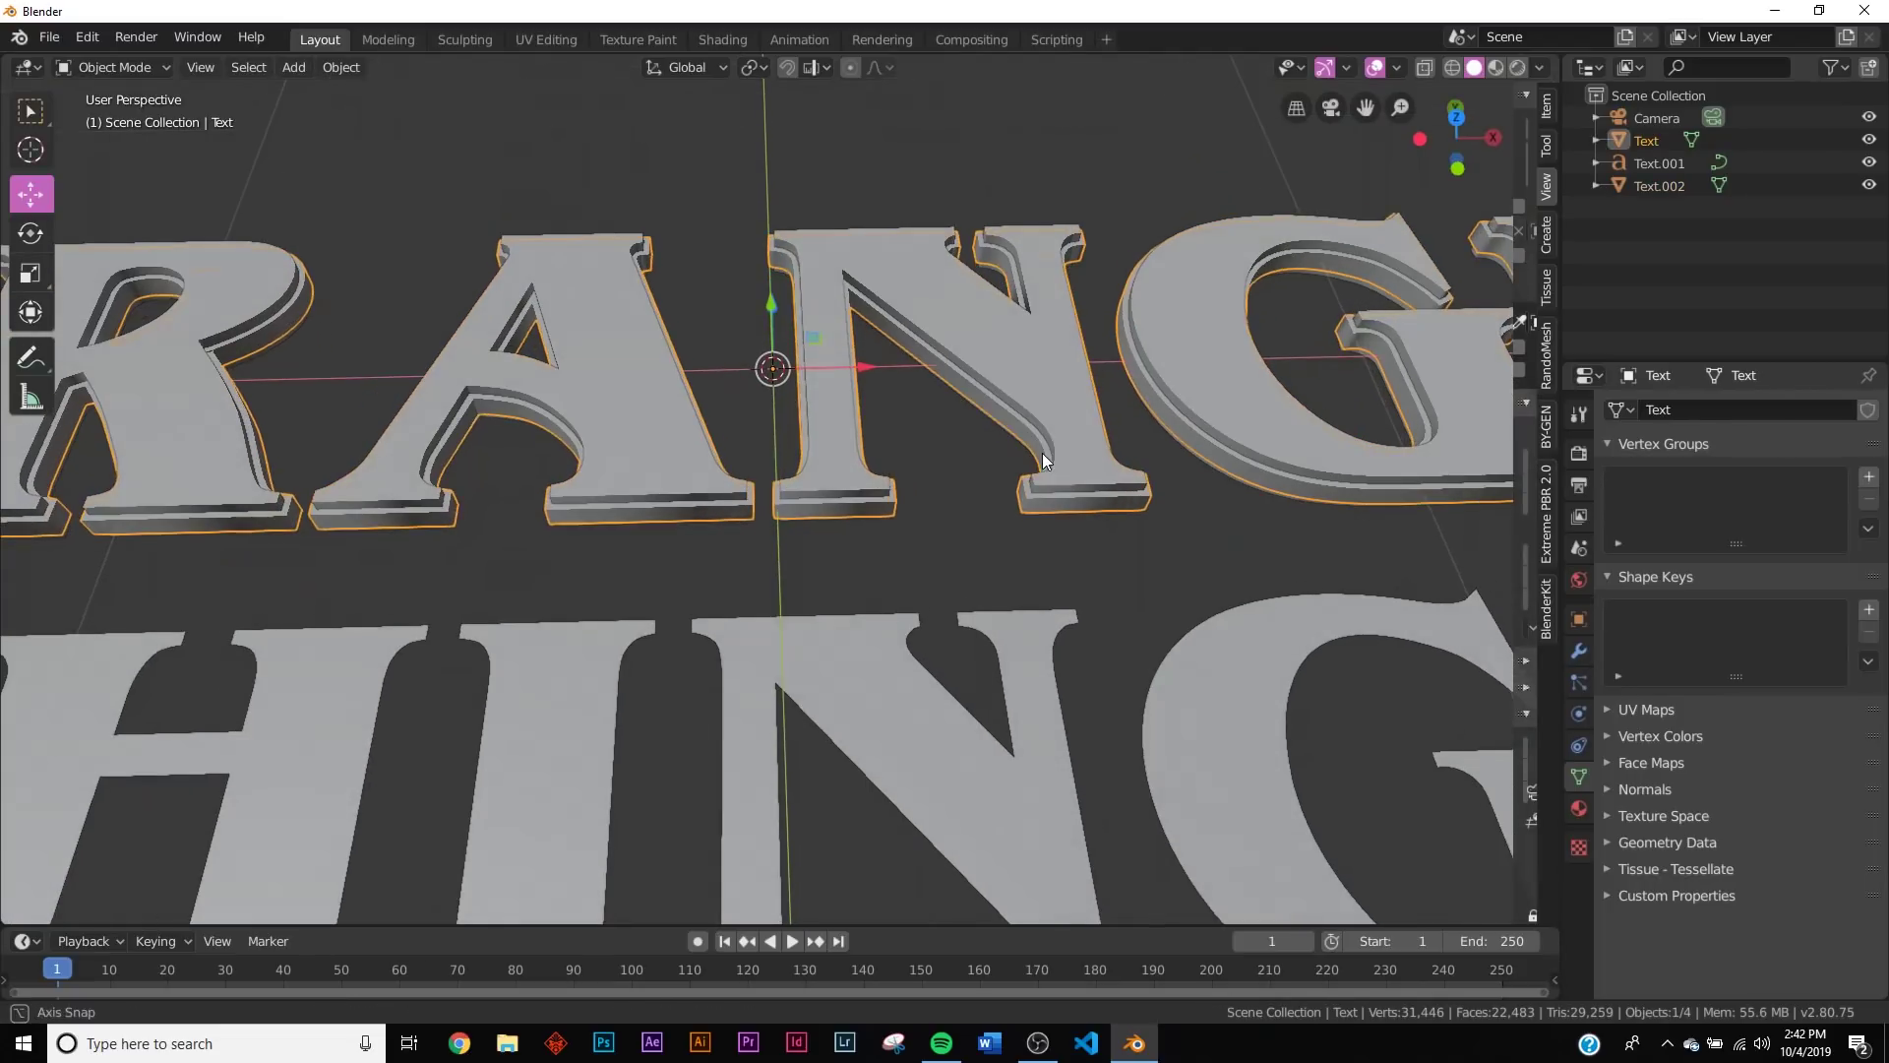
Step: Add a Remesh modifier to the thicker inner STRANGER mesh and turn off removal of disconnected pieces
{"action": "left_click", "coordinate": [1025, 354]}
{"action": "middle_click_drag", "start_coordinate": [1025, 354], "coordinate": [1025, 413]}
{"action": "scroll", "coordinate": [1026, 413], "scroll_direction": "up", "scroll_amount": 3}
{"action": "middle_click_drag", "start_coordinate": [1155, 317], "coordinate": [957, 639]}
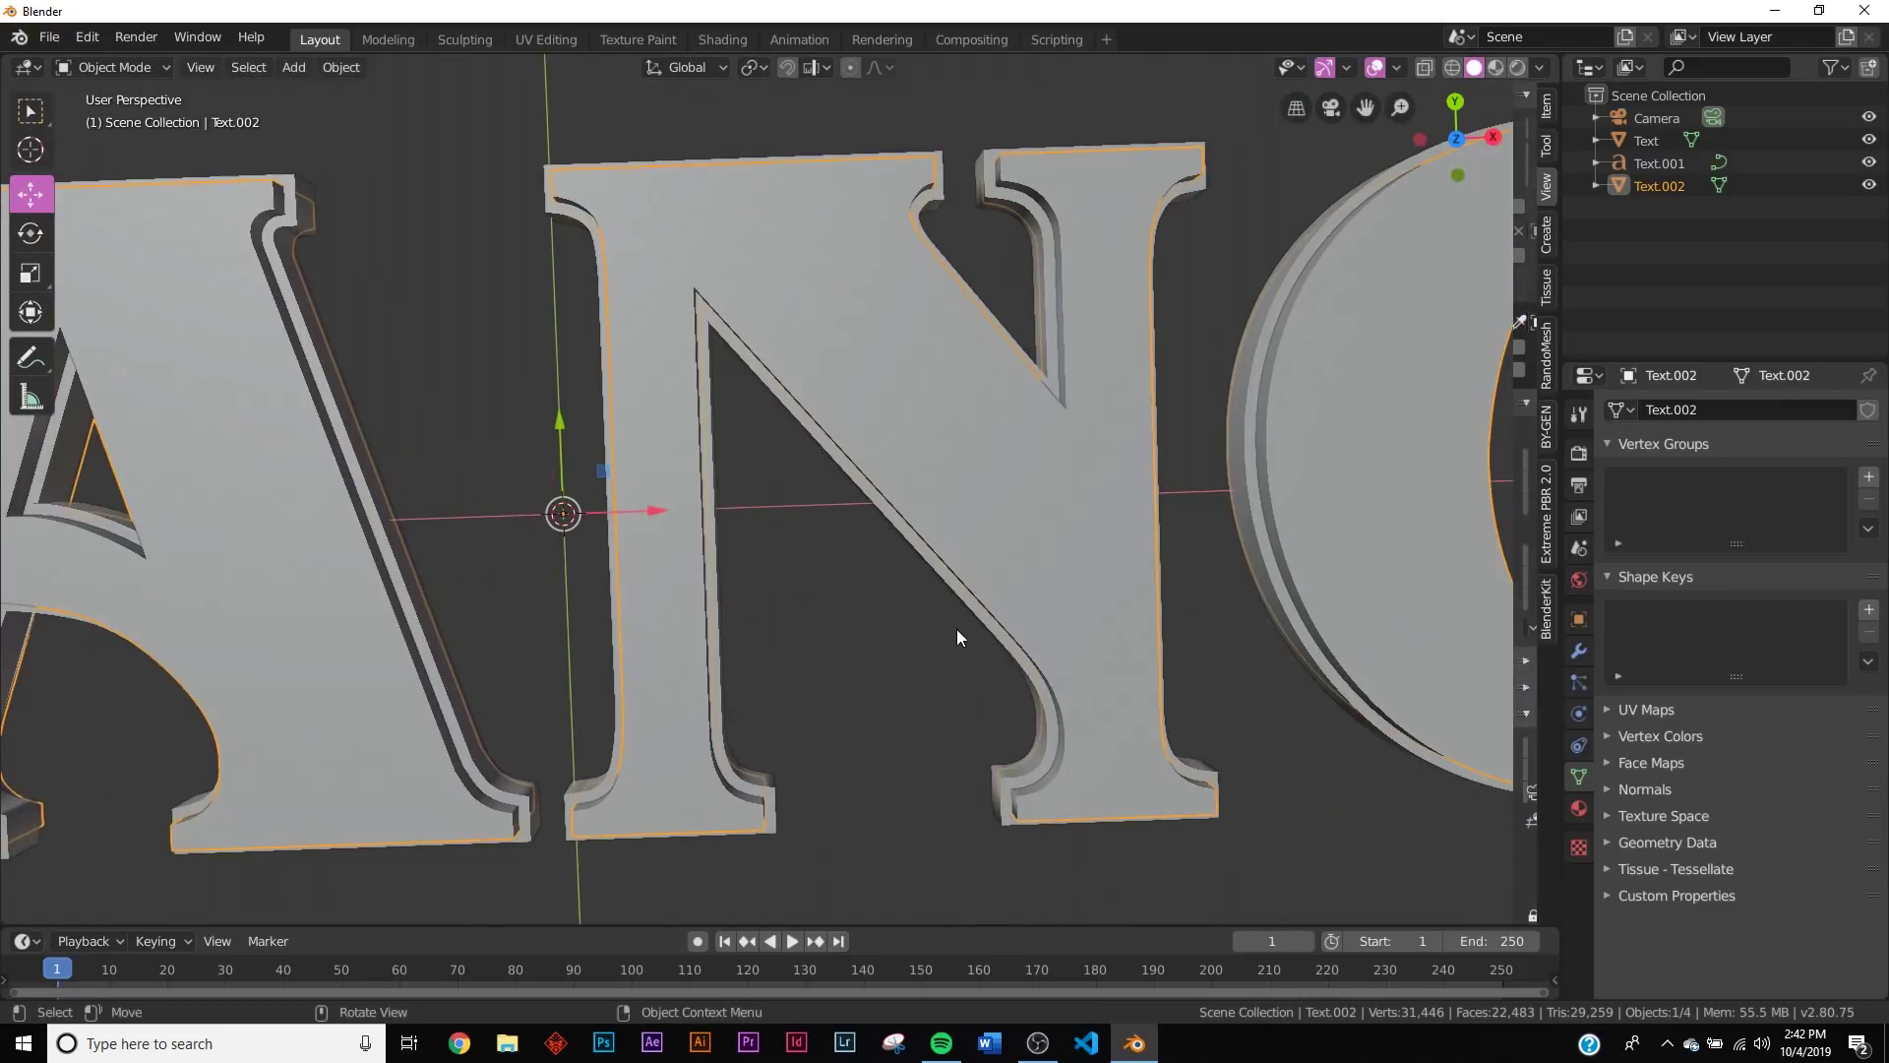
{"action": "left_click", "coordinate": [1580, 653]}
{"action": "left_click", "coordinate": [1653, 409]}
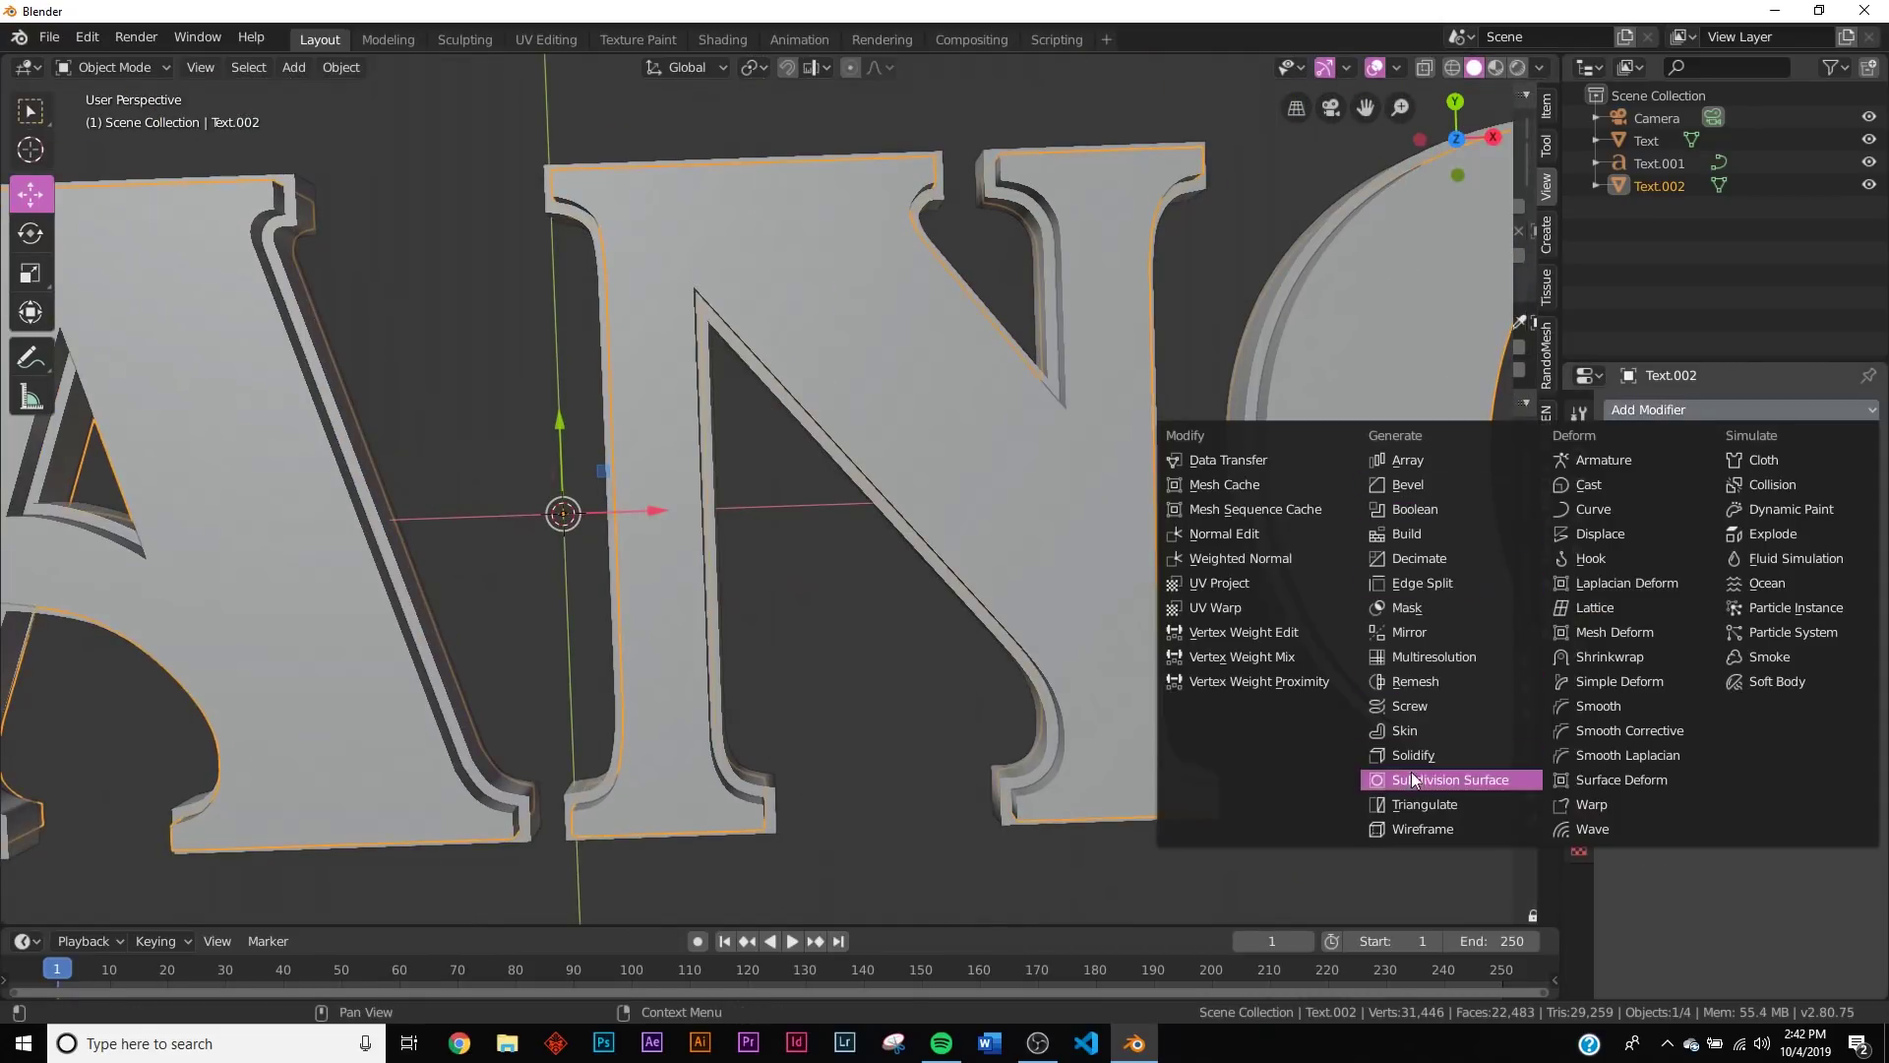
{"action": "left_click", "coordinate": [1415, 681]}
{"action": "scroll", "coordinate": [1208, 494], "scroll_direction": "down", "scroll_amount": 6}
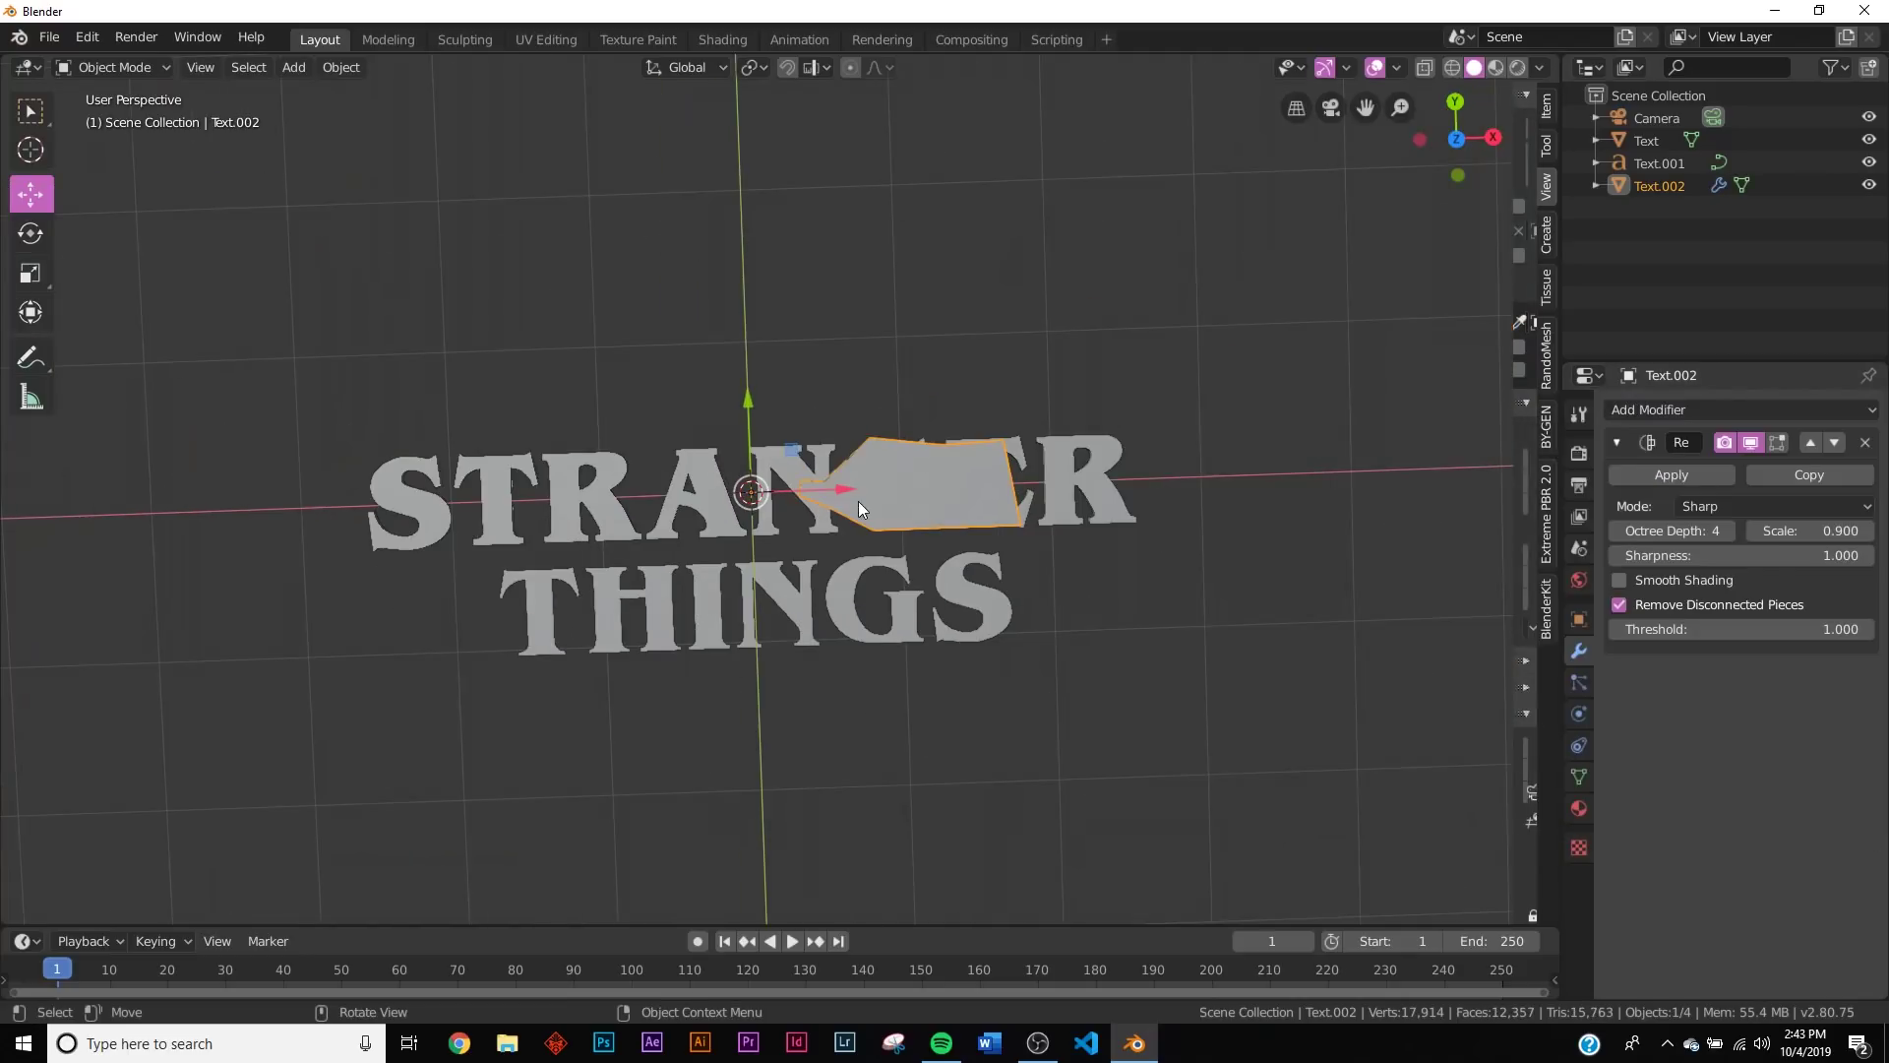
{"action": "left_click", "coordinate": [1625, 604]}
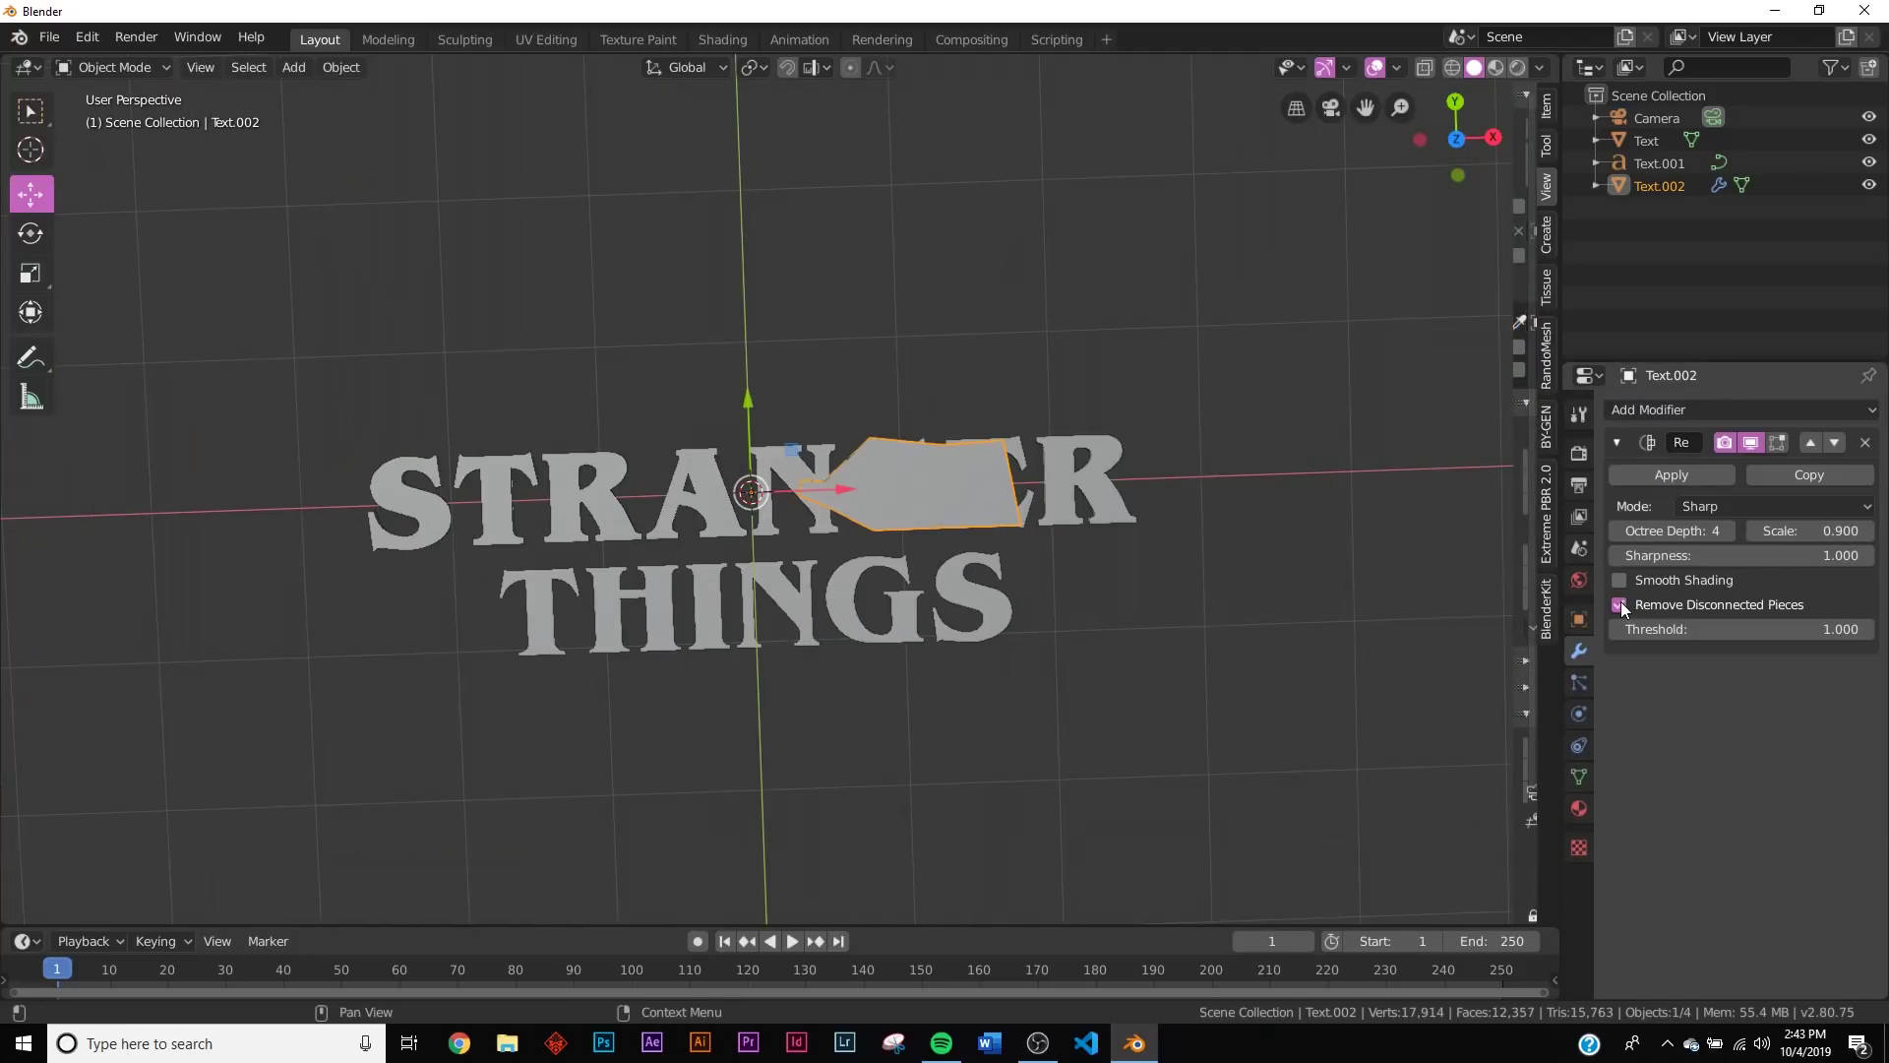
Step: Apply the inner mesh's Remesh modifier in Sharp mode with octree depth 9, and check the resulting topology in Edit Mode
{"action": "scroll", "coordinate": [1397, 551], "scroll_direction": "up", "scroll_amount": 4}
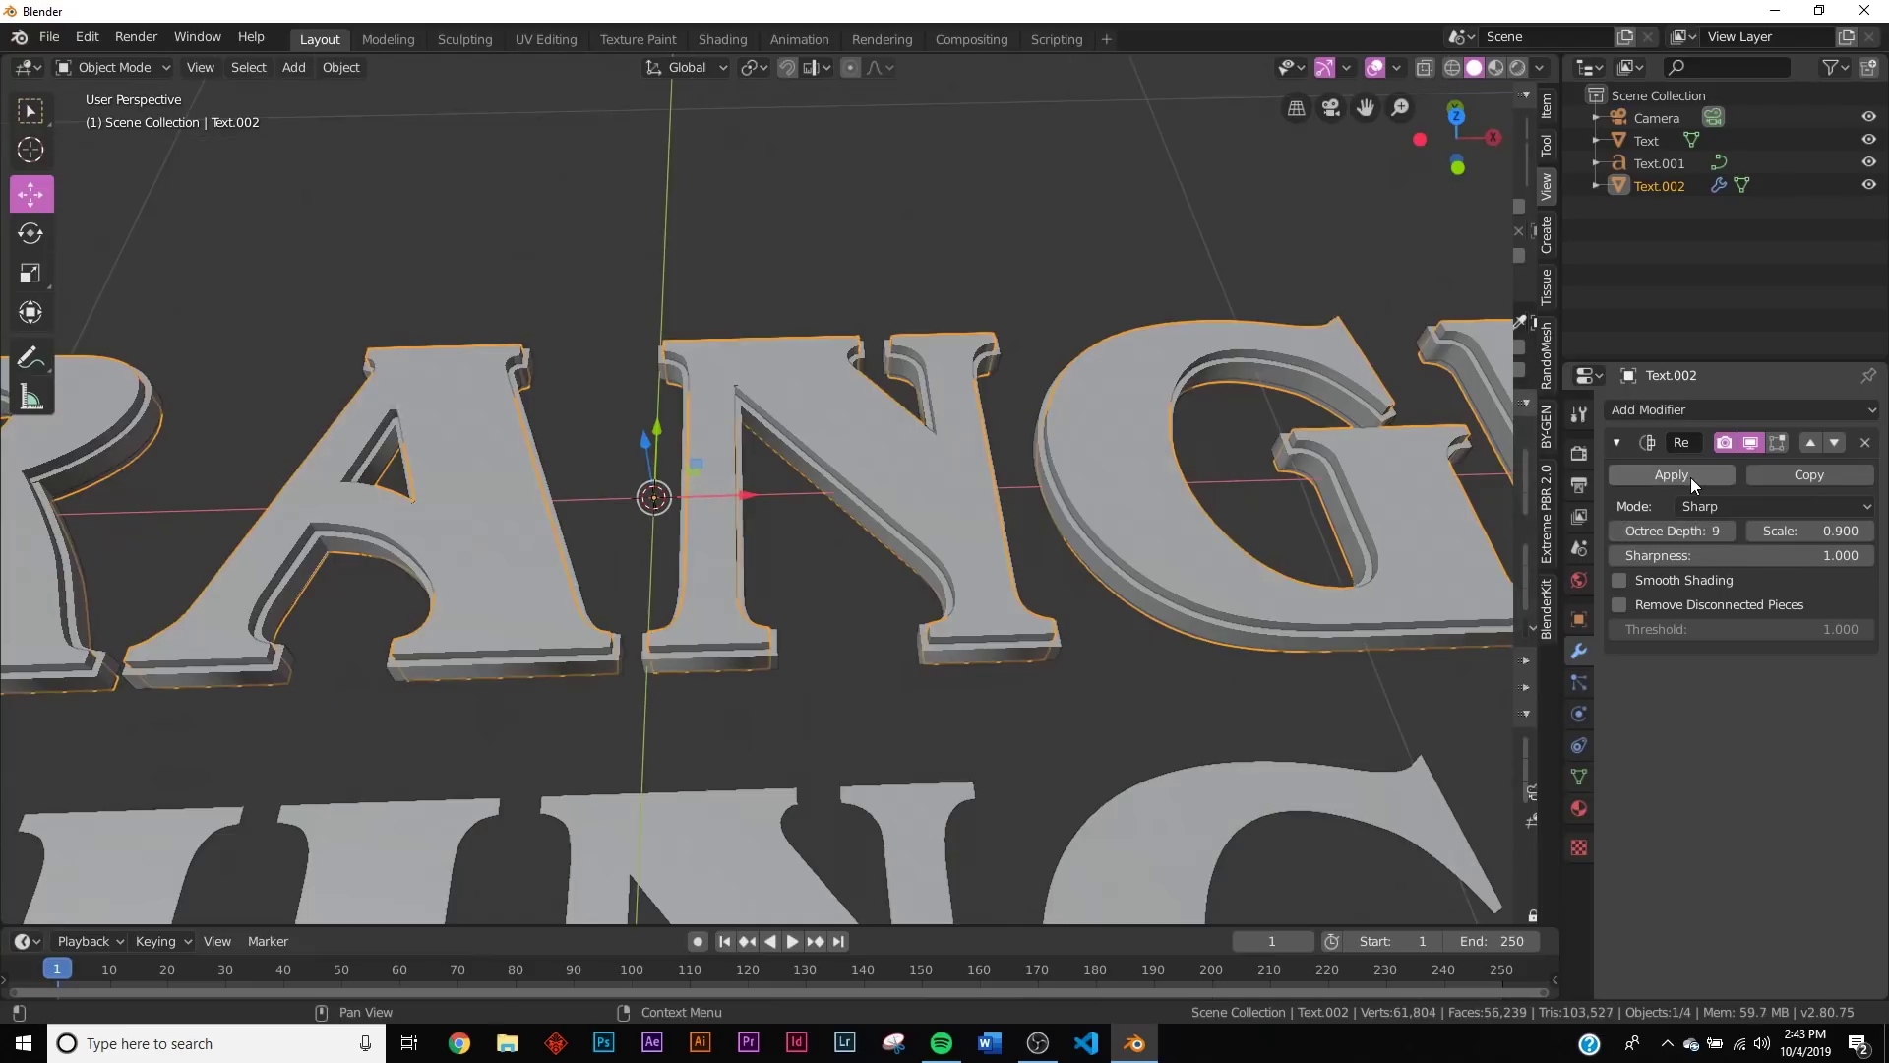
{"action": "left_click", "coordinate": [1690, 476]}
{"action": "key", "text": "Tab"}
{"action": "middle_click_drag", "start_coordinate": [1269, 411], "coordinate": [1139, 455]}
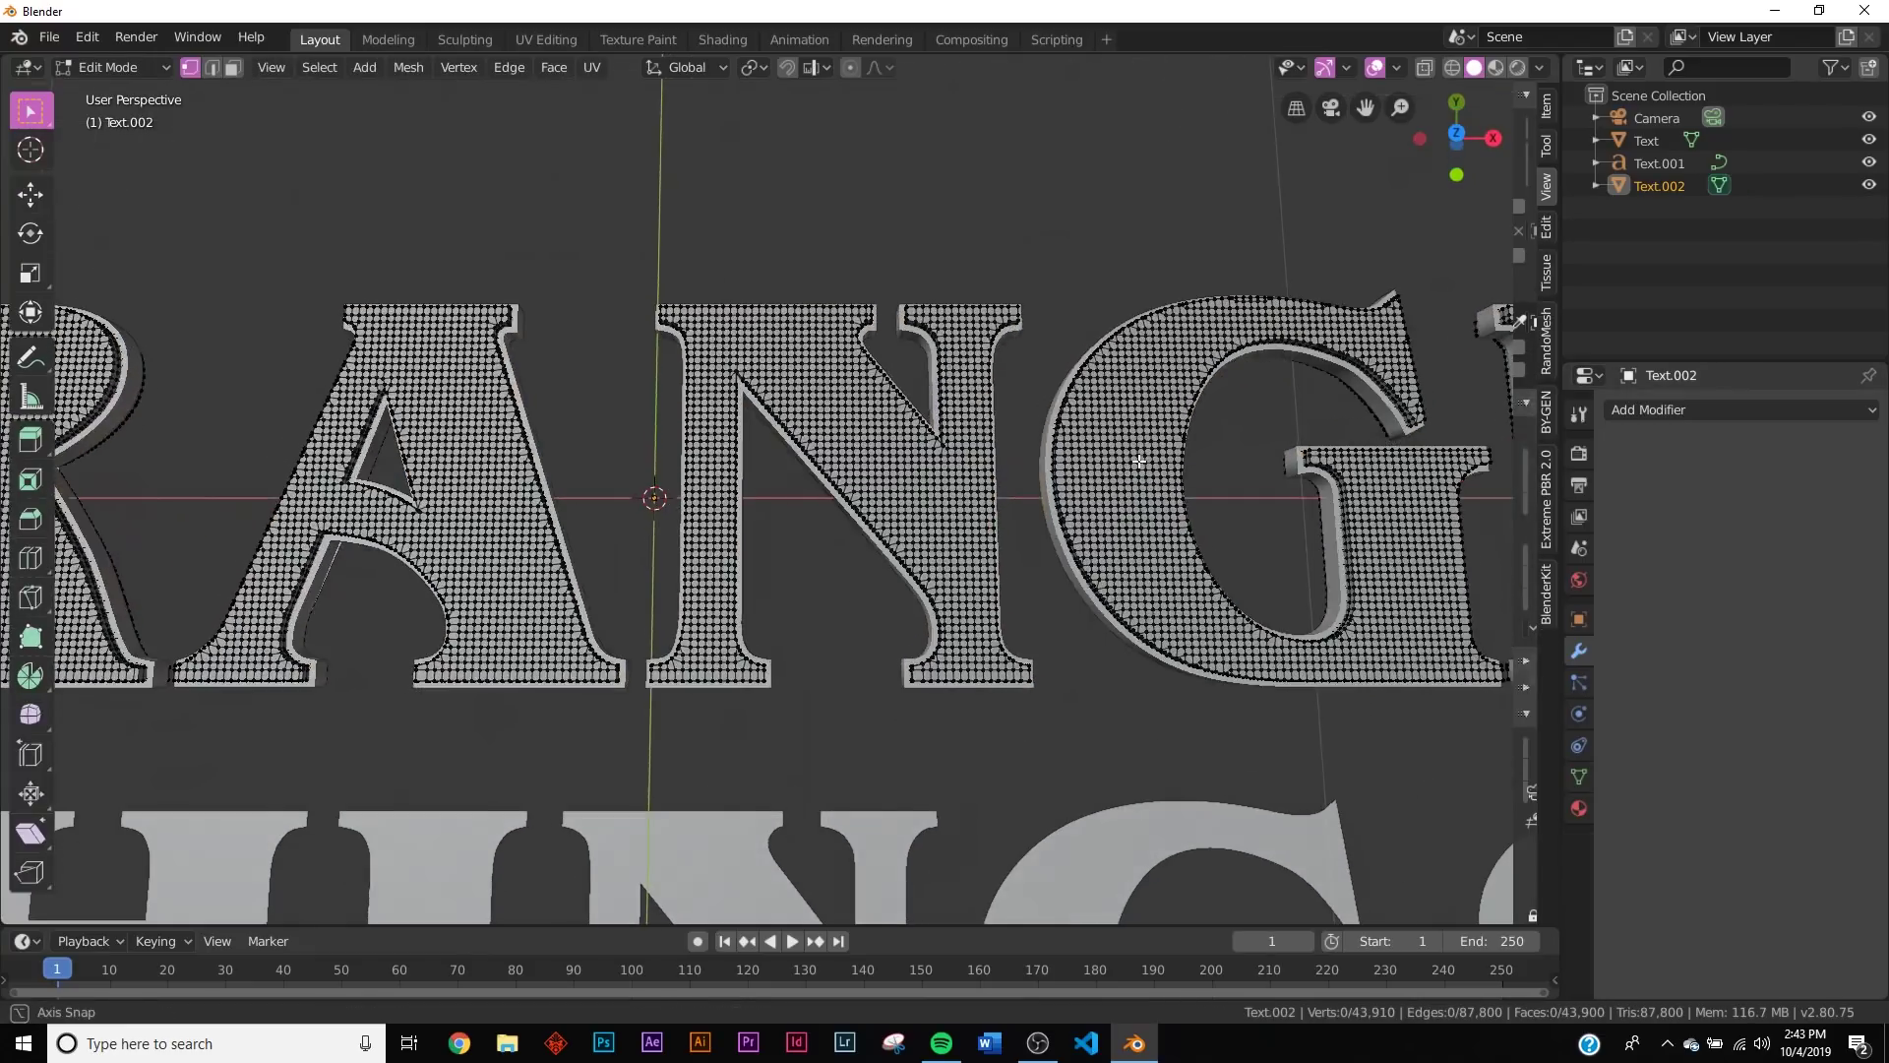
{"action": "key", "text": "a"}
{"action": "scroll", "coordinate": [866, 442], "scroll_direction": "up", "scroll_amount": 4}
{"action": "middle_click_drag", "start_coordinate": [921, 451], "coordinate": [1000, 375]}
{"action": "key", "text": "Tab"}
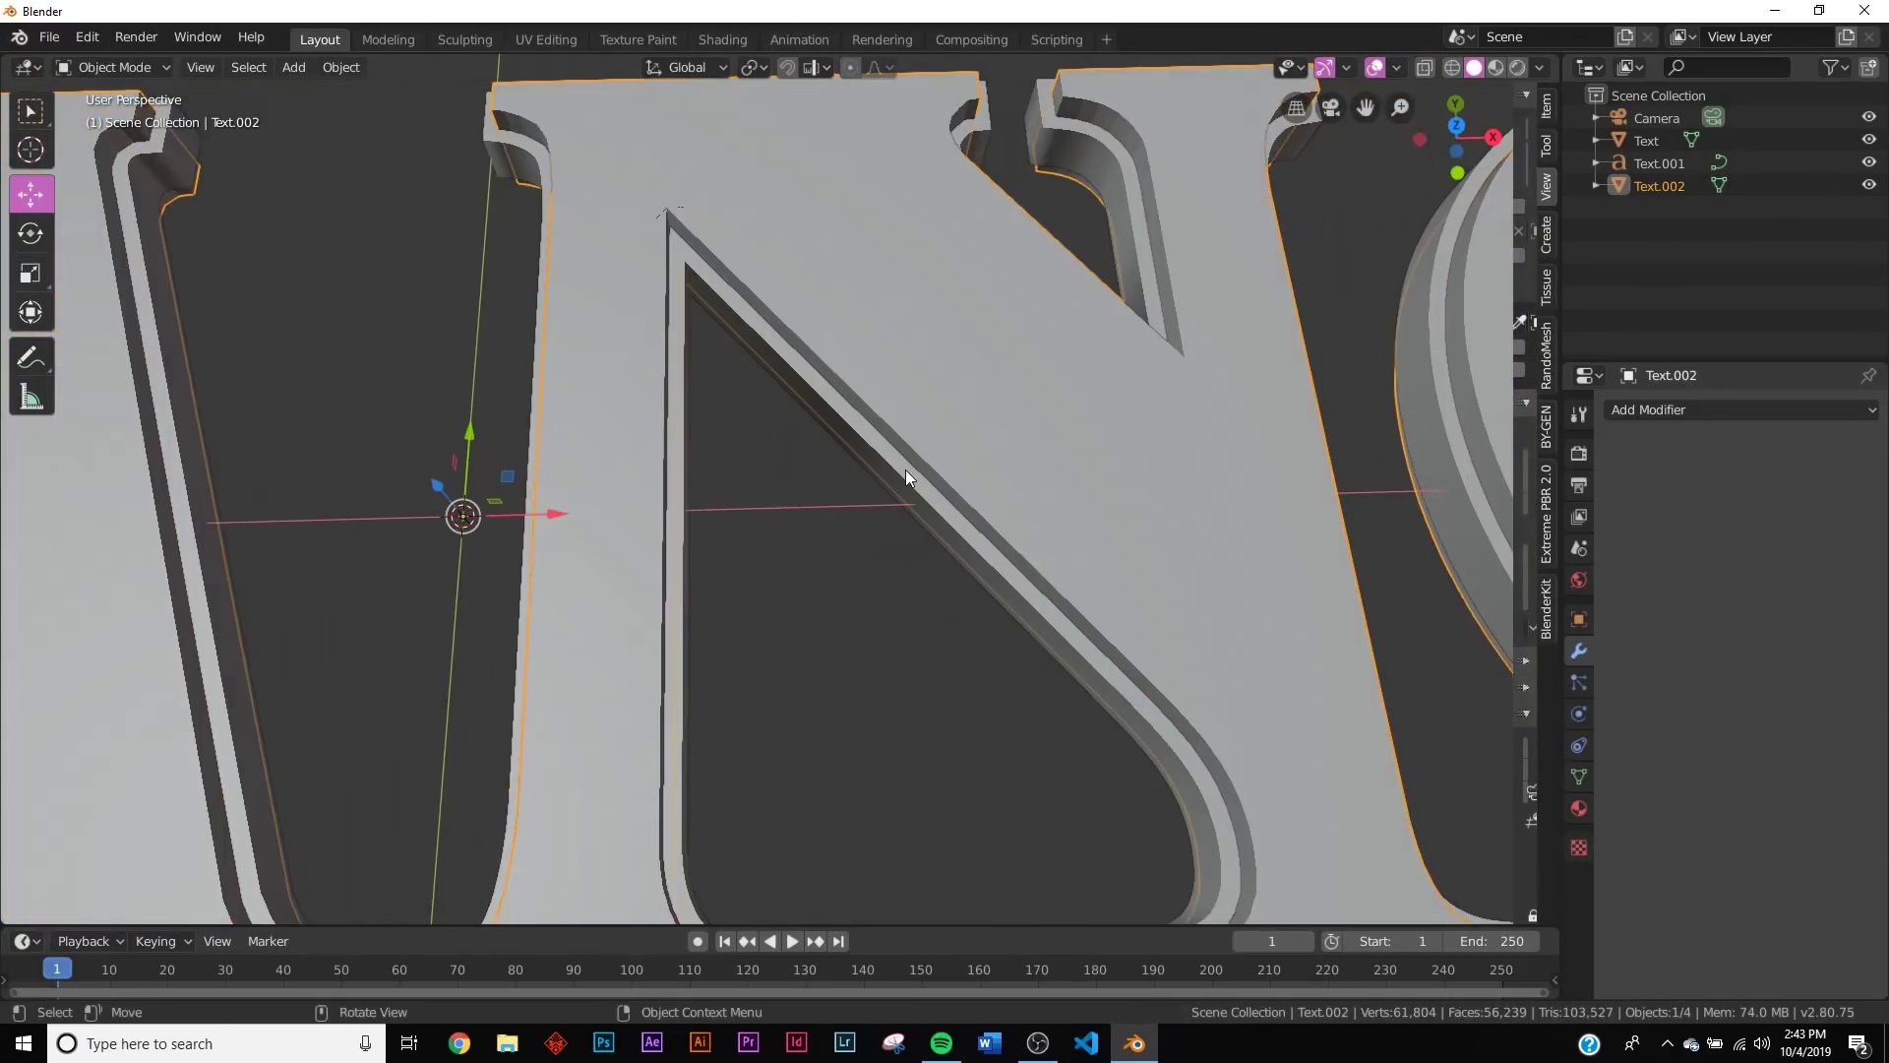
Step: Remesh the wider outer STRANGER mesh with disconnected pieces kept and a higher octree depth, and apply the modifier
{"action": "left_click", "coordinate": [905, 470]}
{"action": "scroll", "coordinate": [886, 466], "scroll_direction": "down", "scroll_amount": 1}
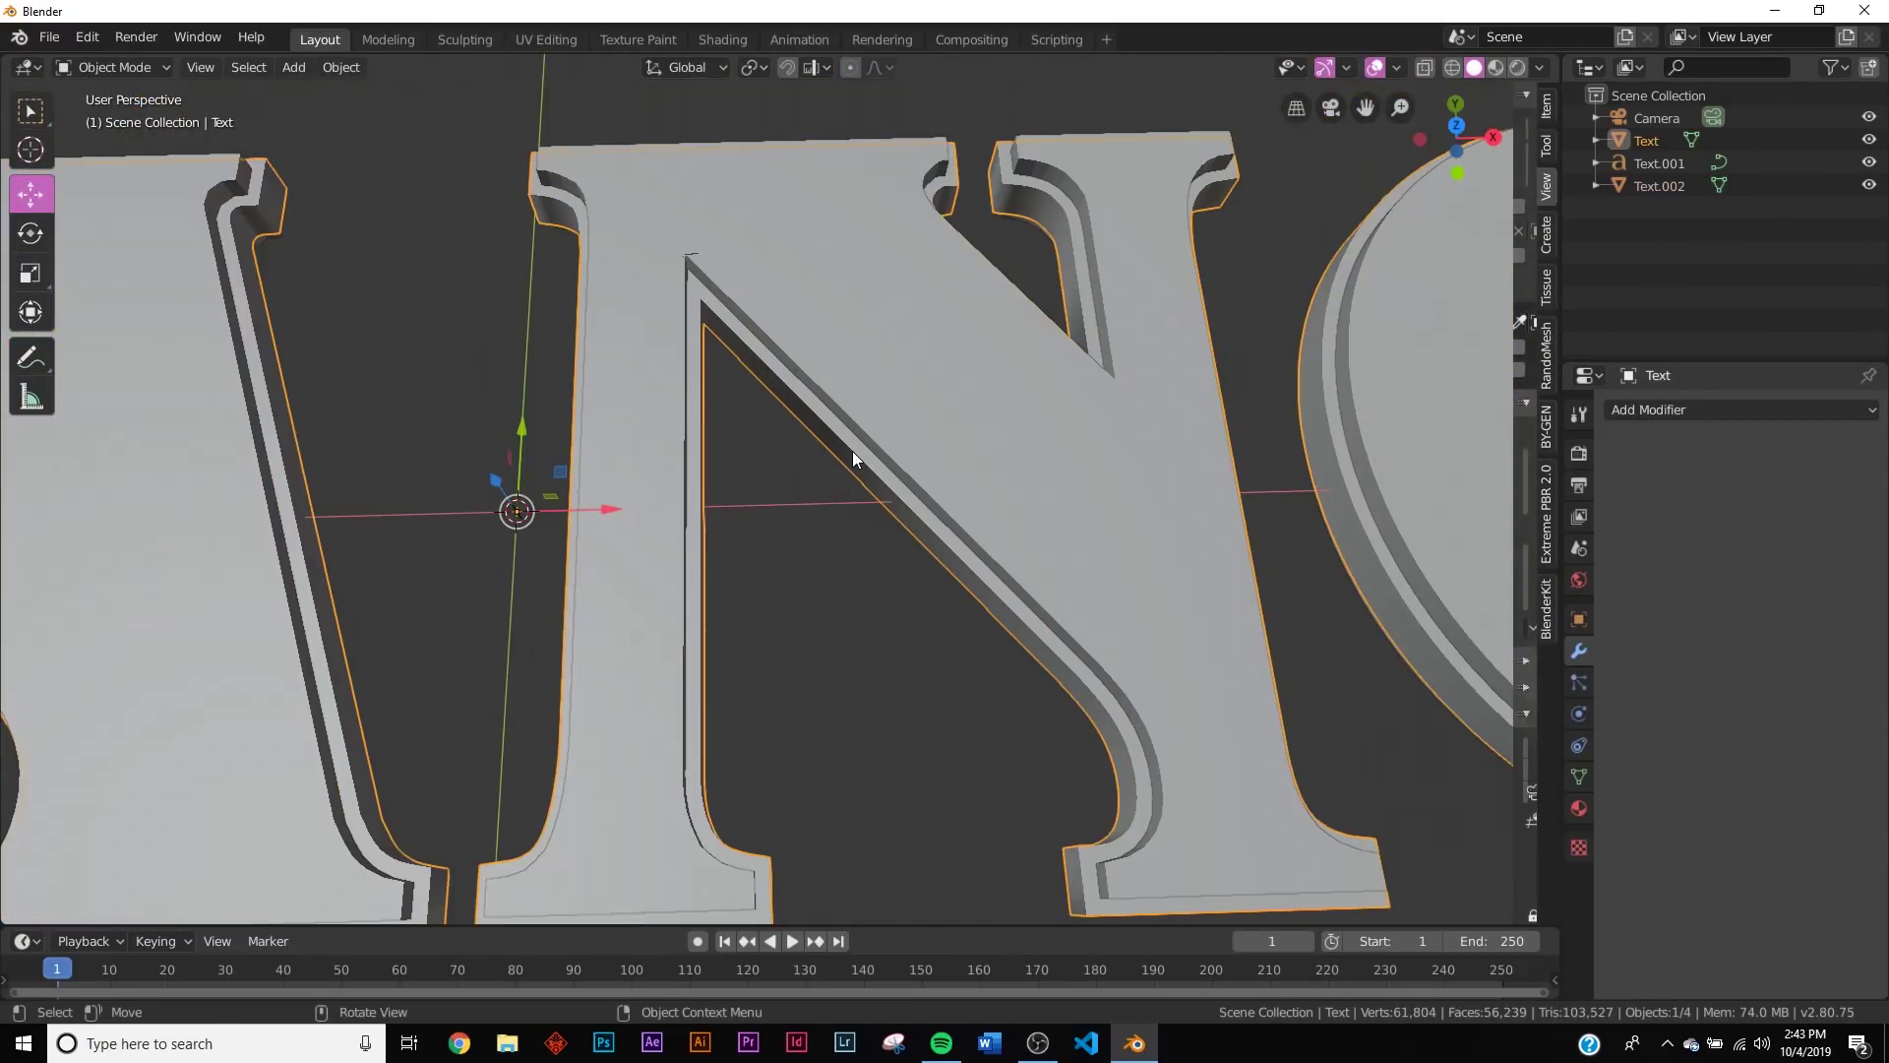
{"action": "left_click", "coordinate": [1666, 421]}
{"action": "left_click", "coordinate": [1378, 686]}
{"action": "left_click", "coordinate": [1620, 603]}
{"action": "left_click", "coordinate": [1673, 531]}
{"action": "type", "text": "8"}
{"action": "key", "text": "Return"}
{"action": "left_click", "coordinate": [1633, 475]}
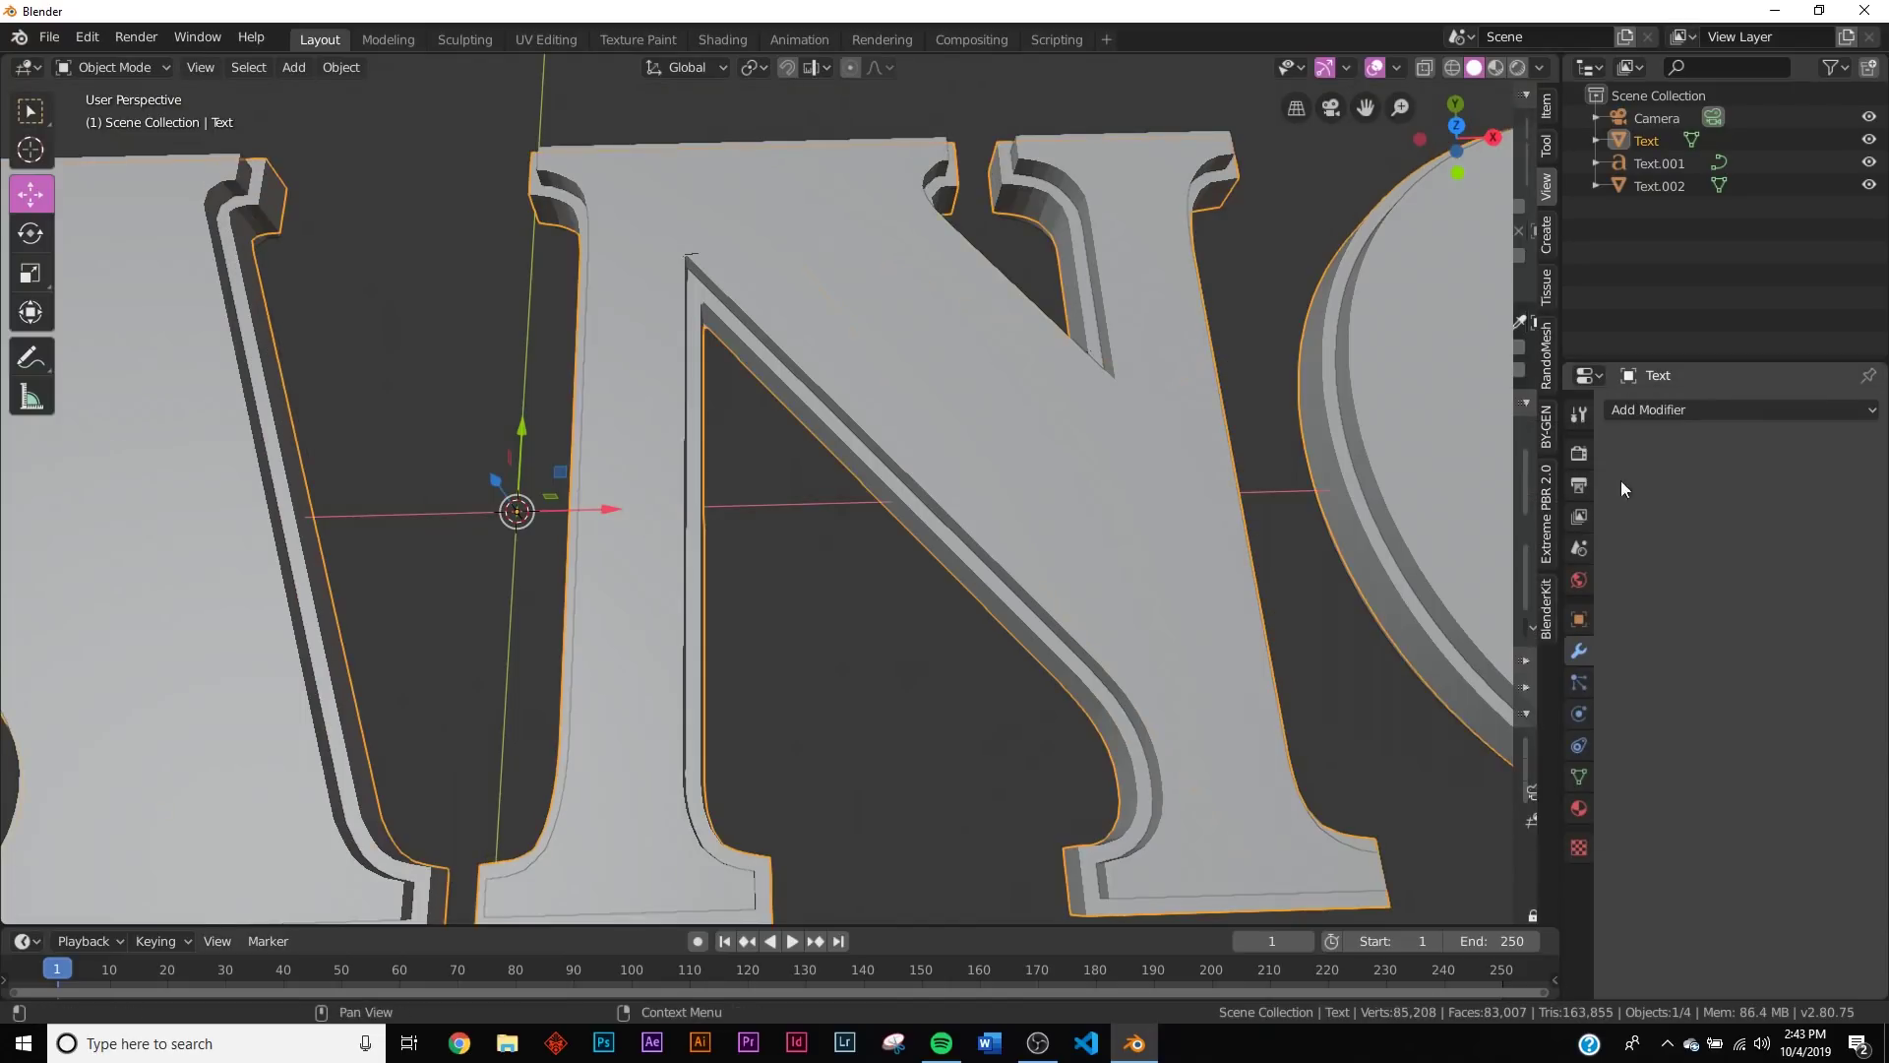
{"action": "scroll", "coordinate": [1153, 435], "scroll_direction": "down", "scroll_amount": 4}
{"action": "scroll", "coordinate": [1015, 552], "scroll_direction": "up", "scroll_amount": 2}
{"action": "middle_click_drag", "start_coordinate": [1015, 552], "coordinate": [932, 549]}
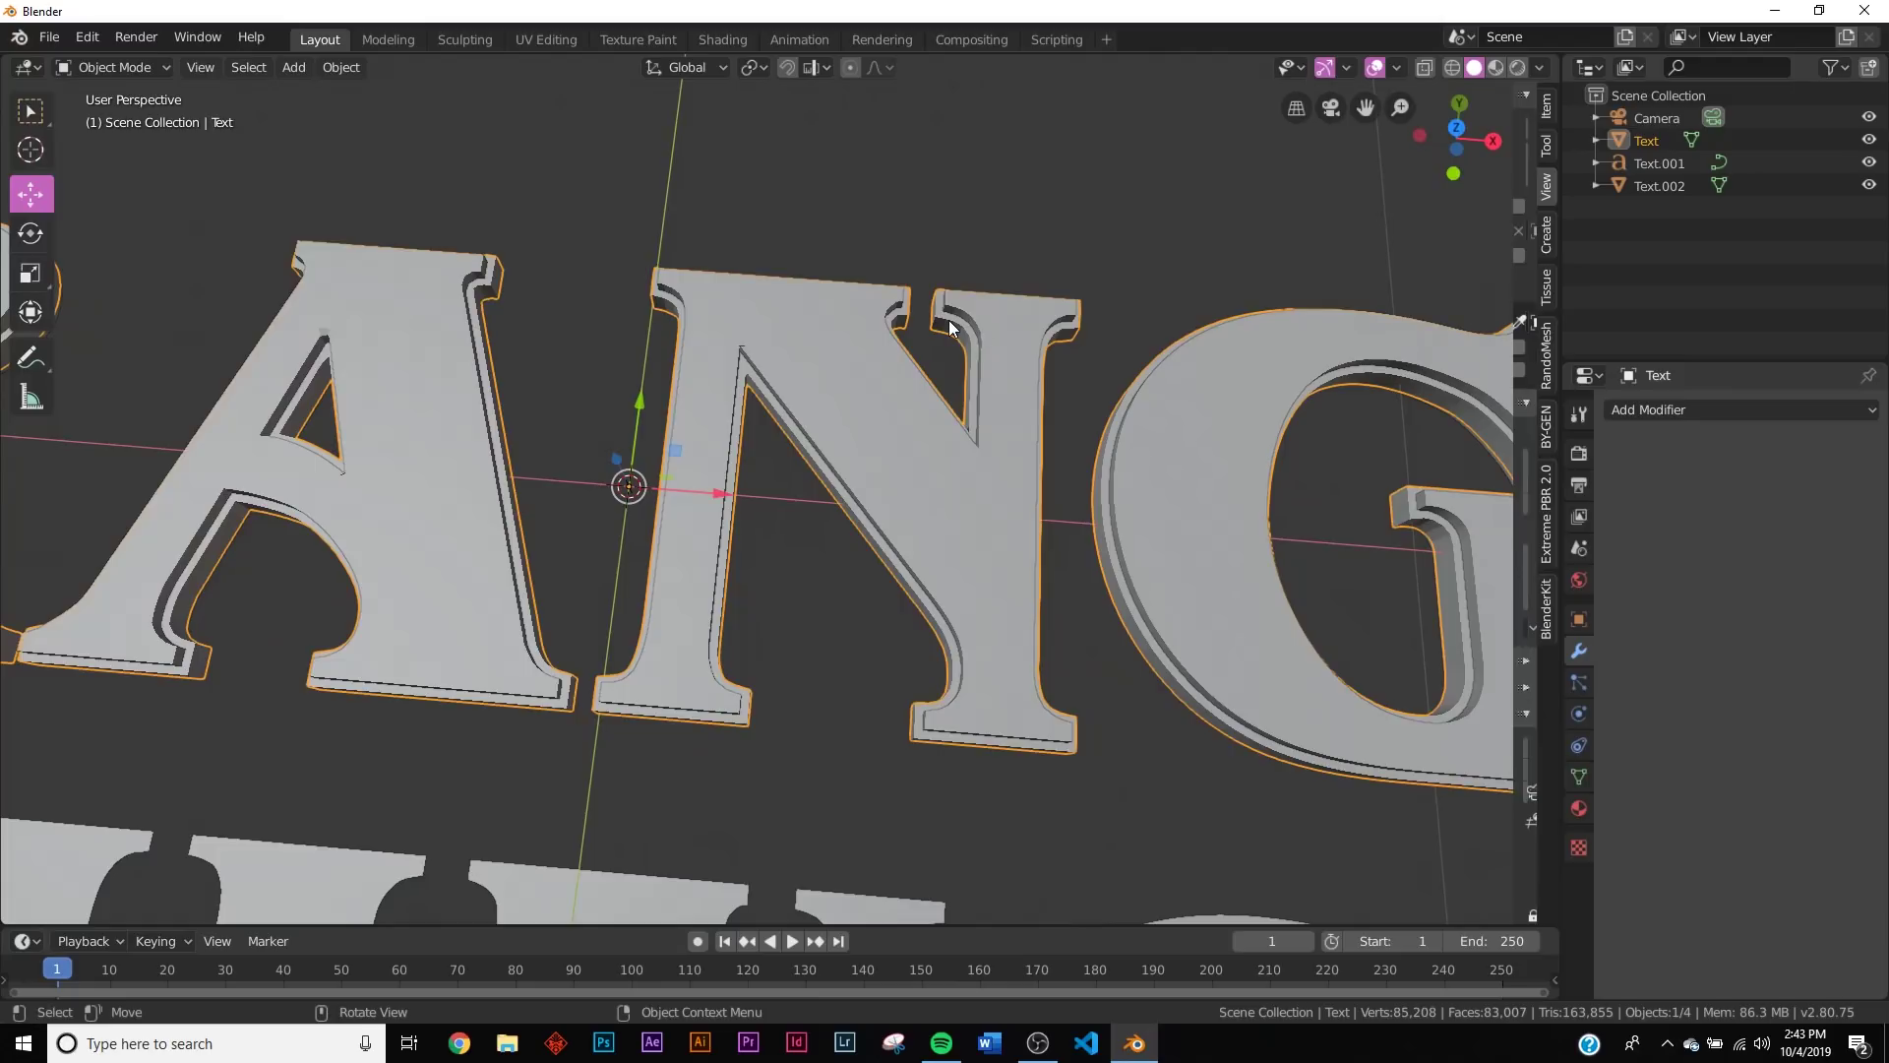
Step: Add a Difference Boolean modifier to the wider outer STRANGER mesh with Text.002 as the cutting object, and hide that inner mesh
{"action": "left_click", "coordinate": [1196, 783]}
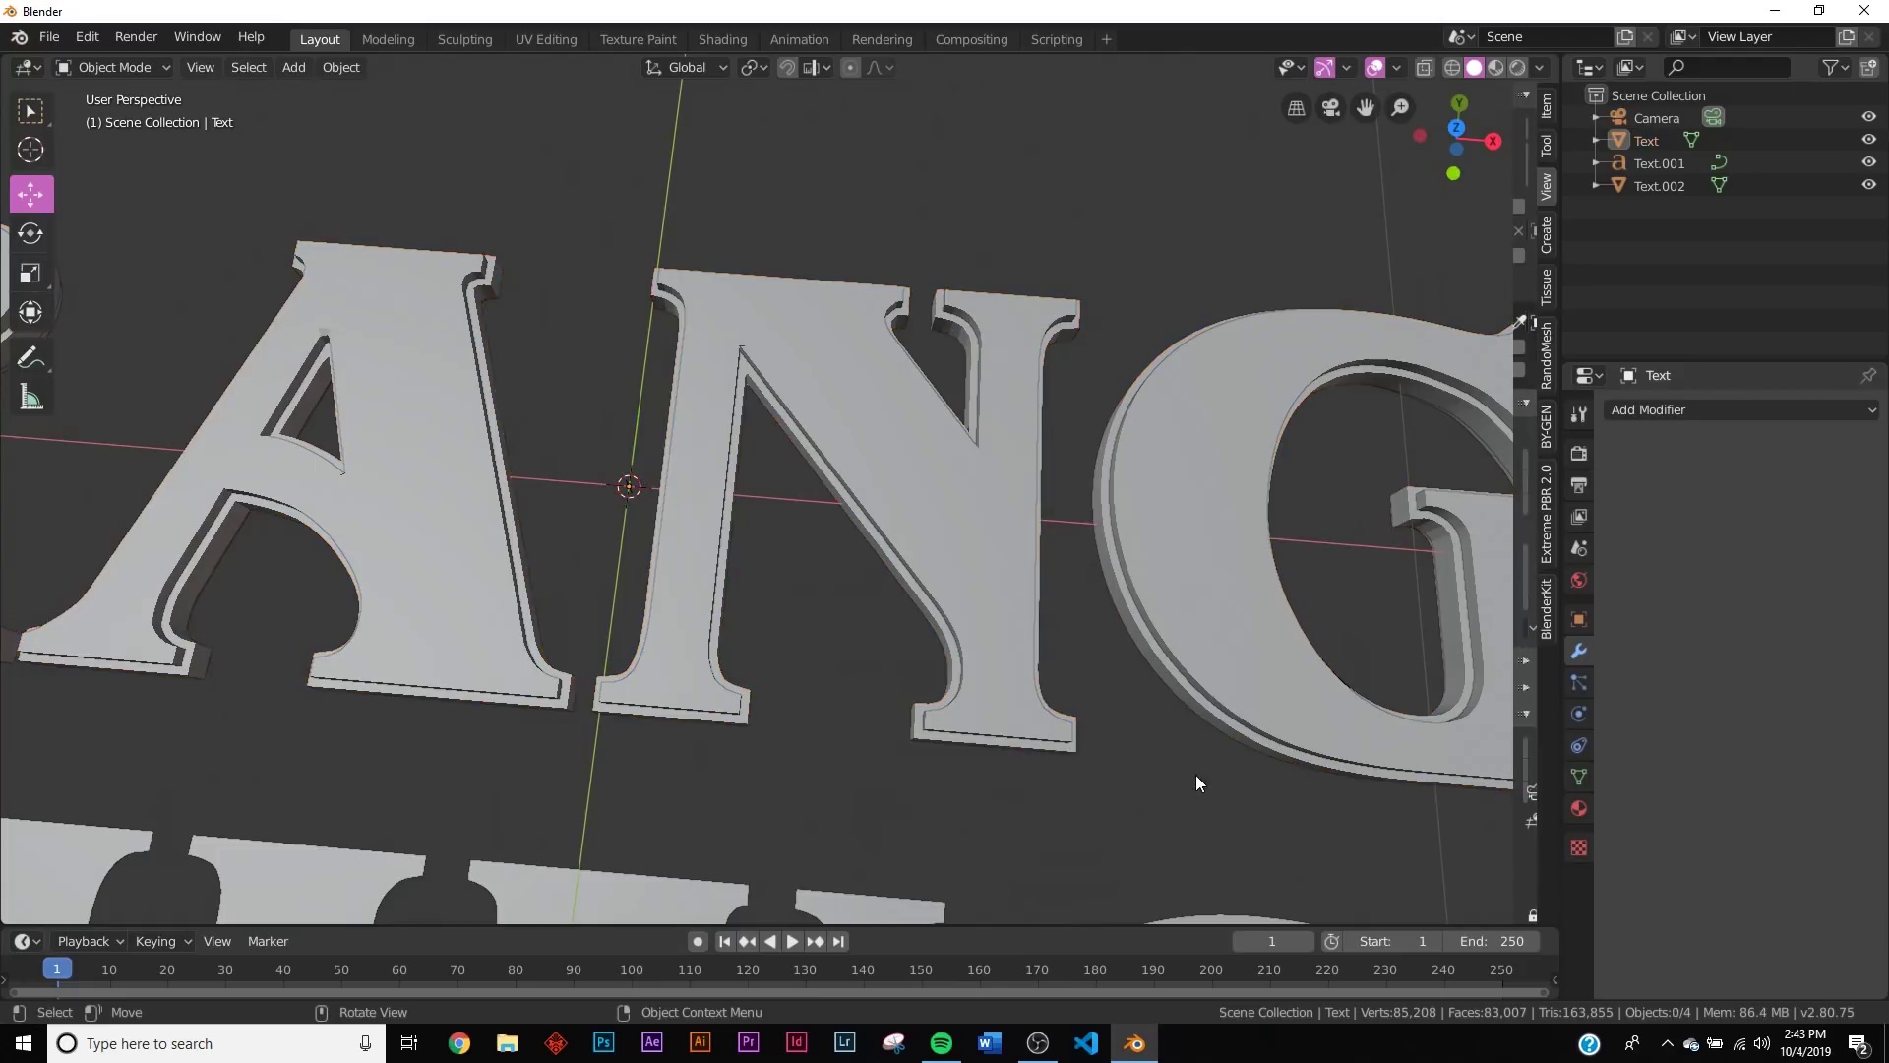
{"action": "left_click", "coordinate": [1108, 563]}
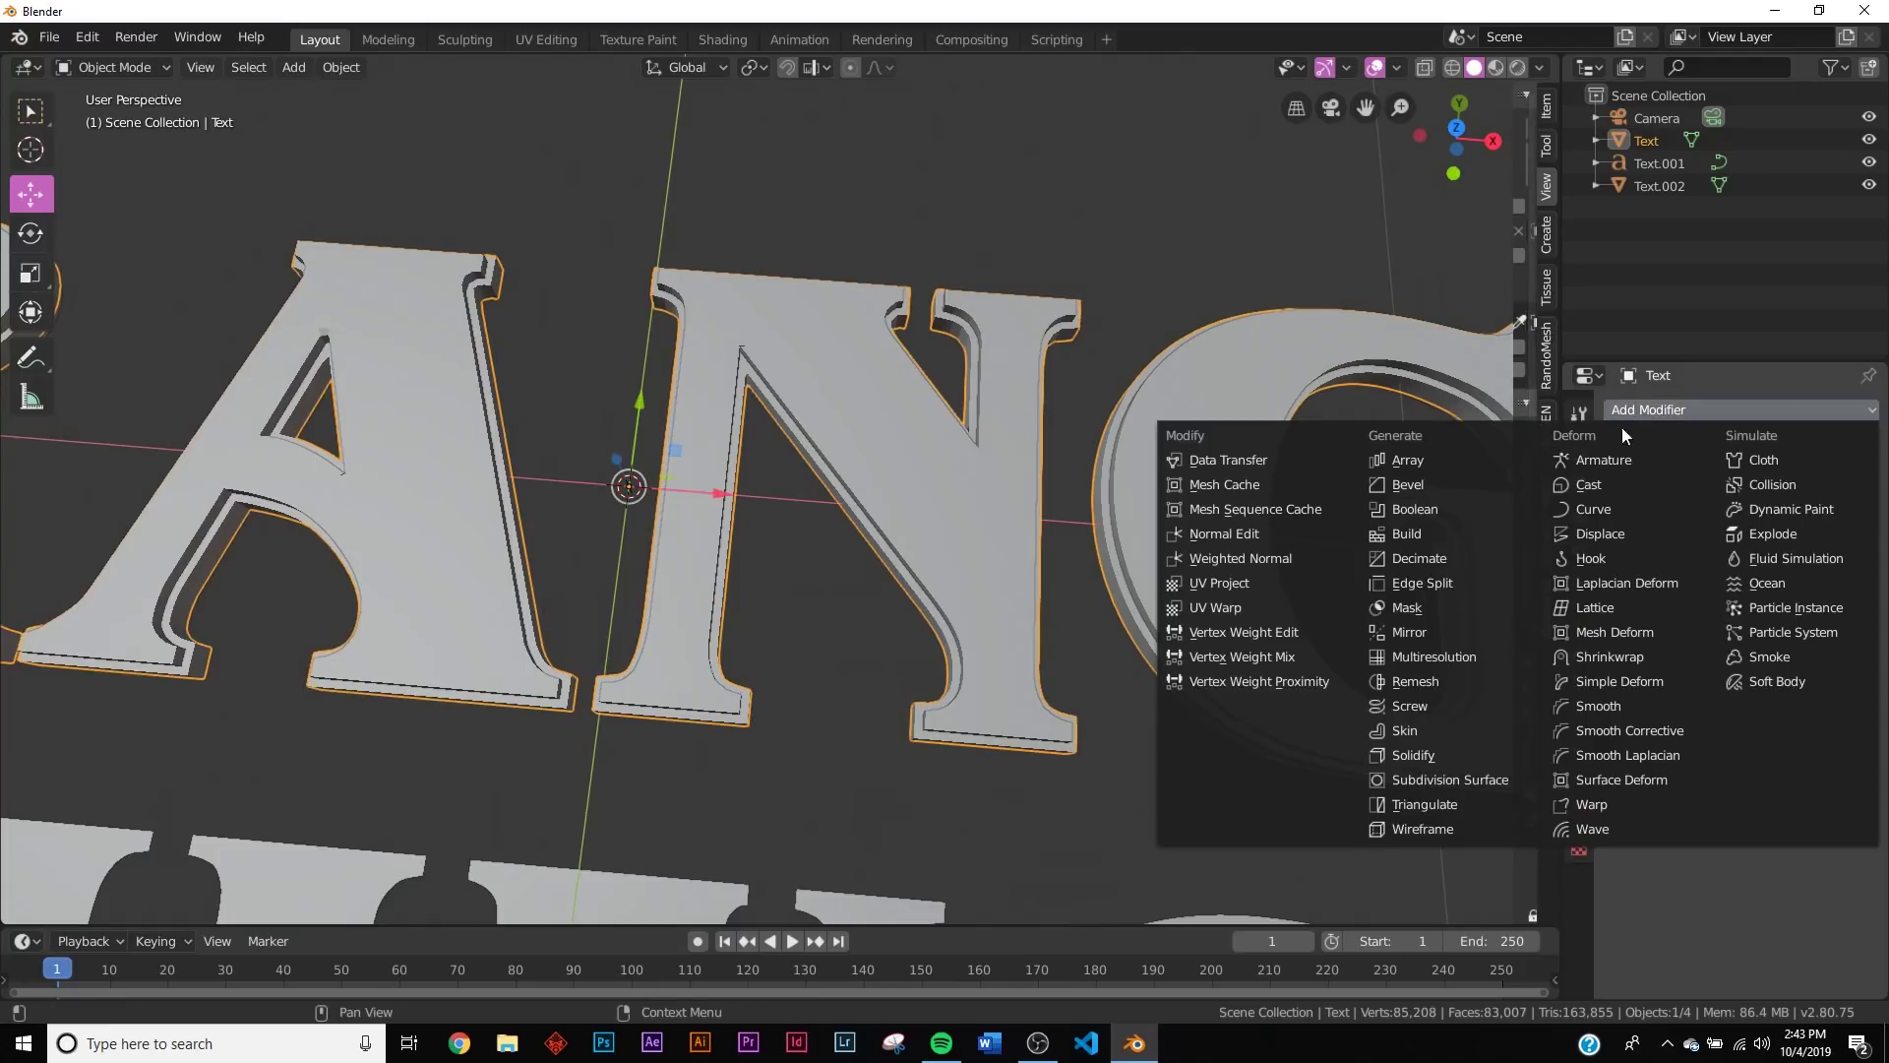
{"action": "left_click", "coordinate": [1466, 488]}
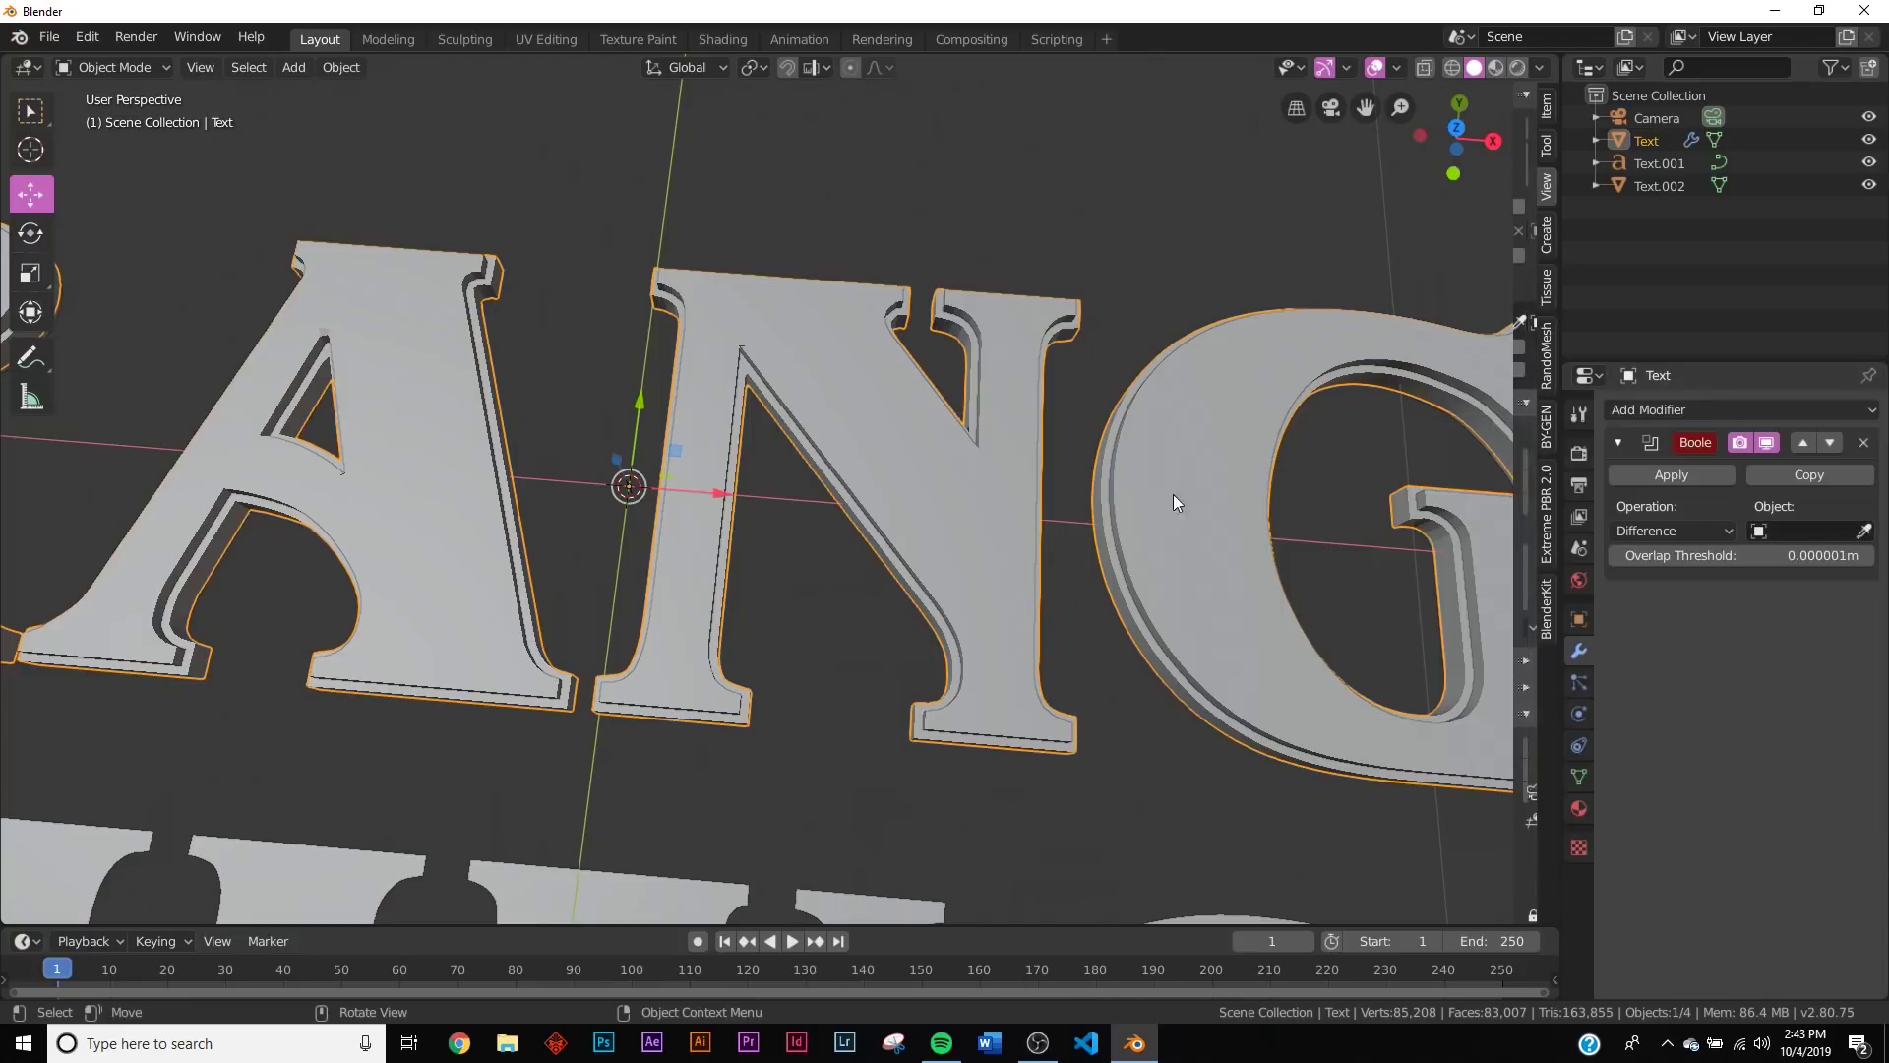
{"action": "left_click", "coordinate": [1184, 457], "text": "shift"}
{"action": "left_click", "coordinate": [1114, 418], "text": "shift"}
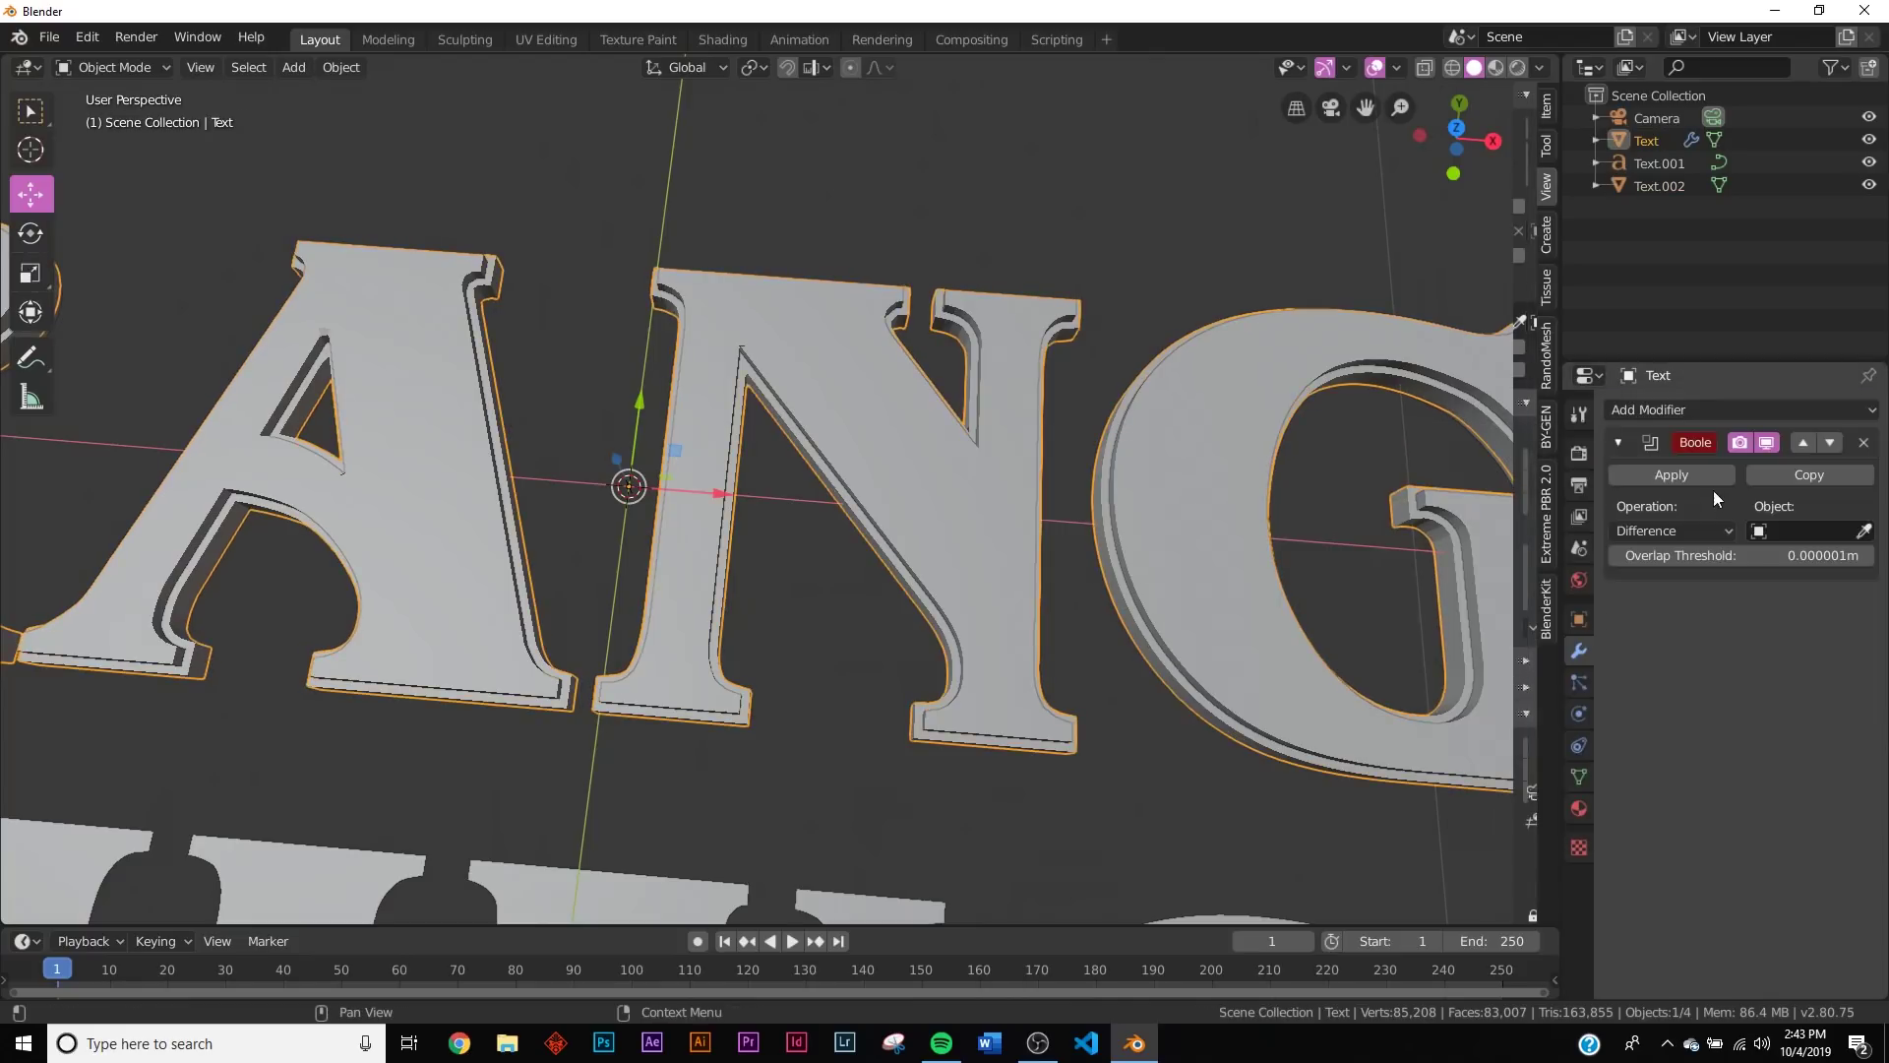
{"action": "left_click", "coordinate": [1833, 530]}
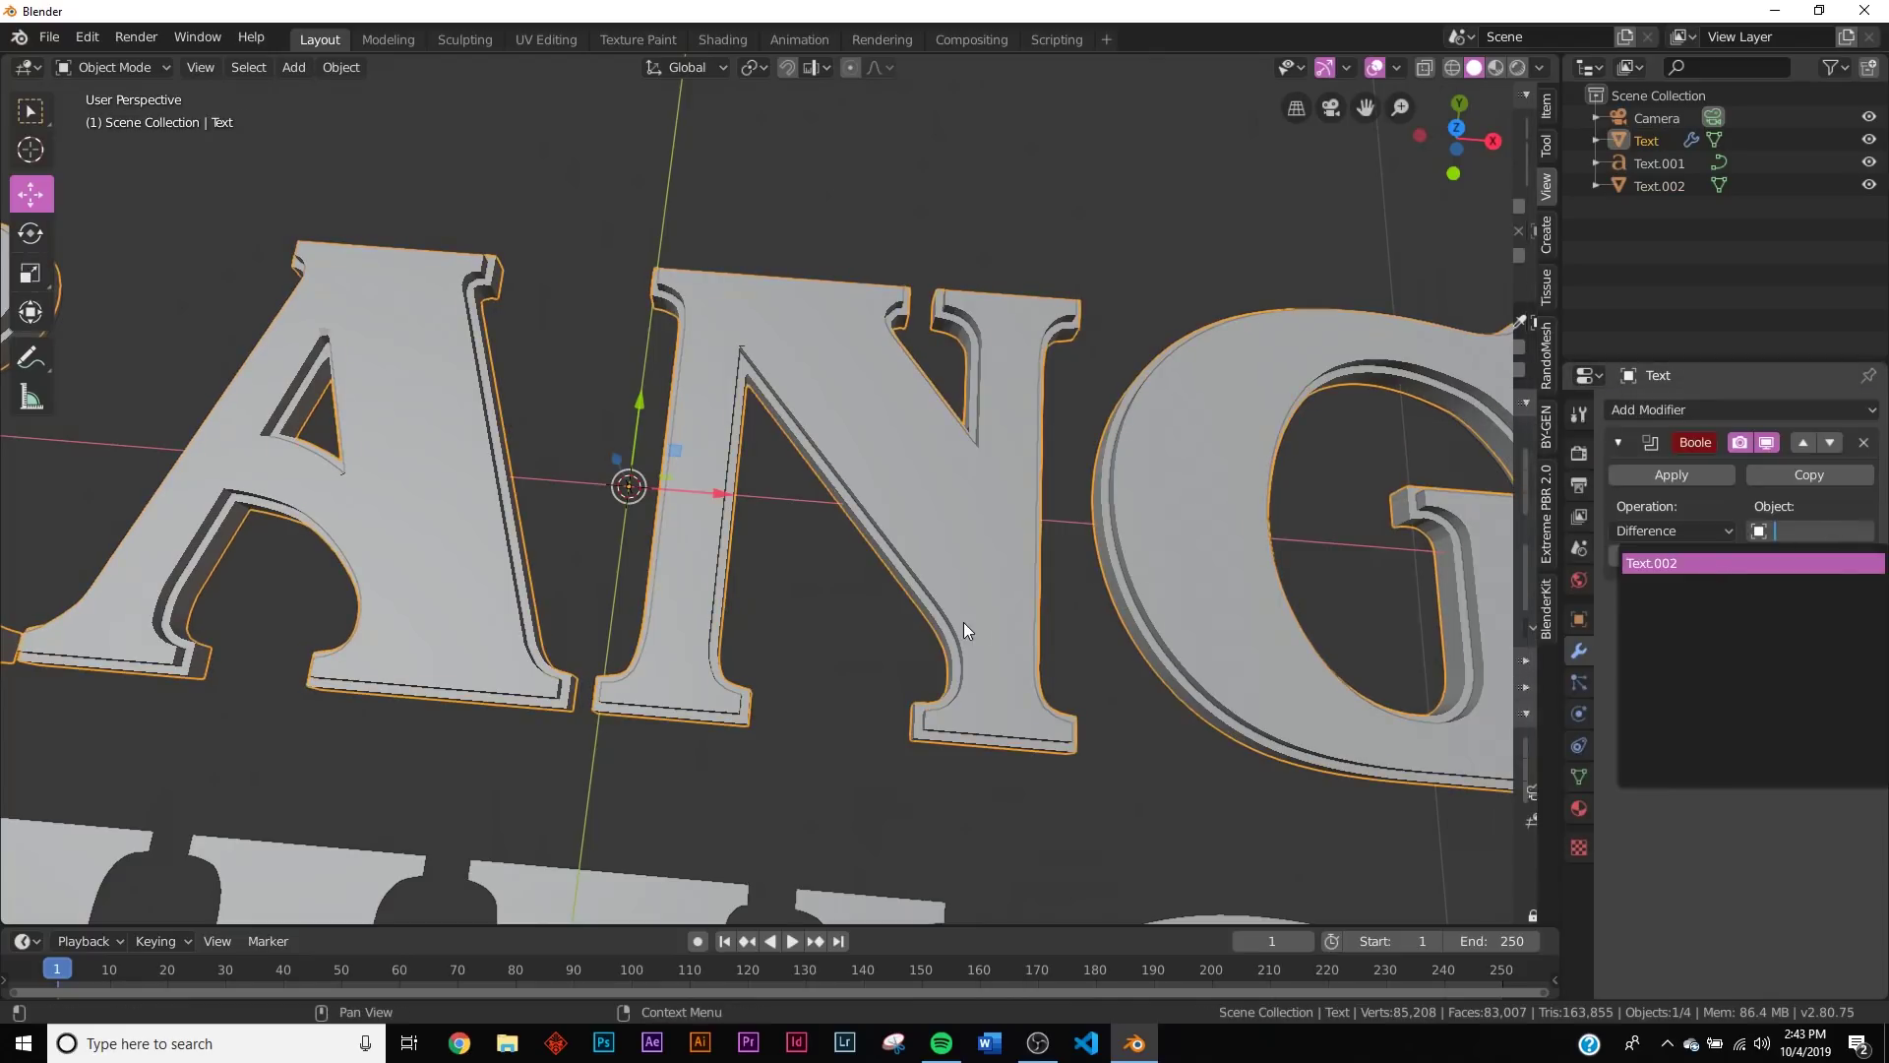
{"action": "key", "text": "Return"}
{"action": "left_click", "coordinate": [1251, 480]}
{"action": "key", "text": "h"}
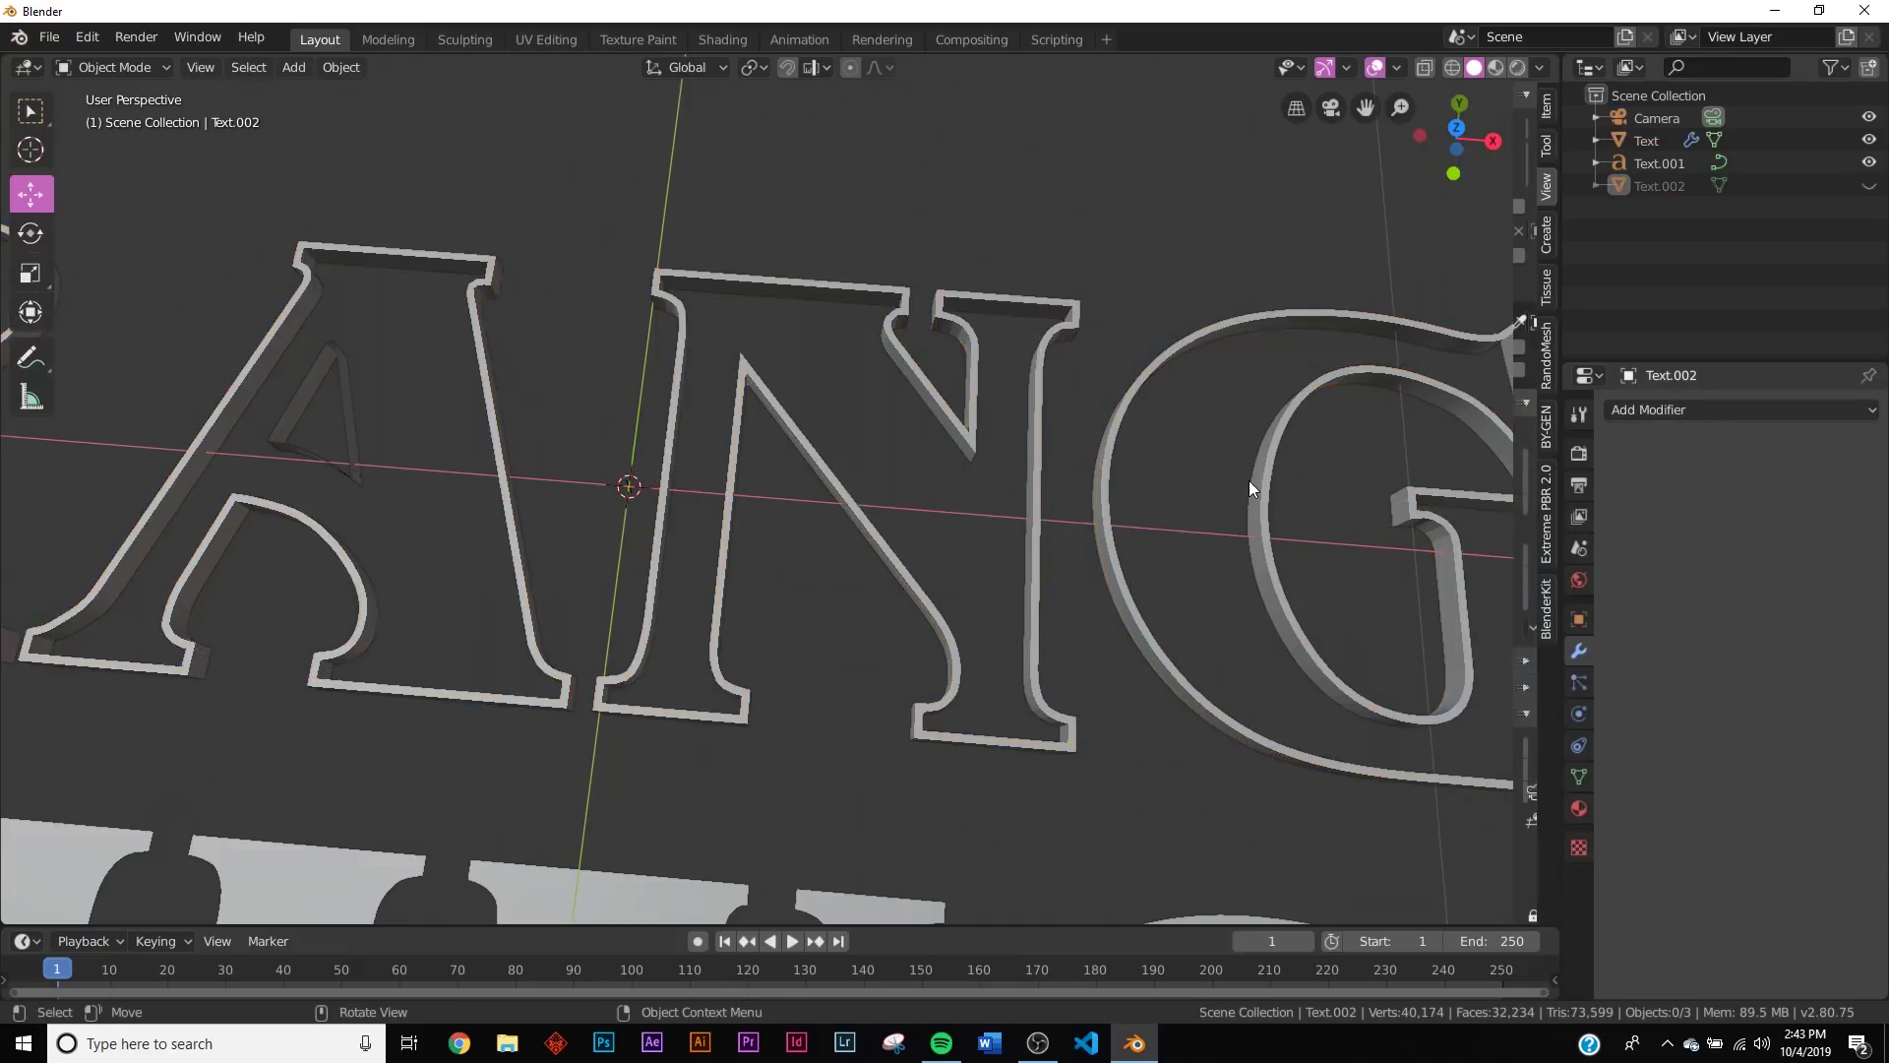
Step: Apply the outer STRANGER mesh's Boolean modifier and delete the hidden inner mesh Text.002
{"action": "scroll", "coordinate": [754, 565], "scroll_direction": "down", "scroll_amount": 10}
{"action": "middle_click_drag", "start_coordinate": [774, 506], "coordinate": [797, 536]}
{"action": "scroll", "coordinate": [797, 536], "scroll_direction": "up", "scroll_amount": 11}
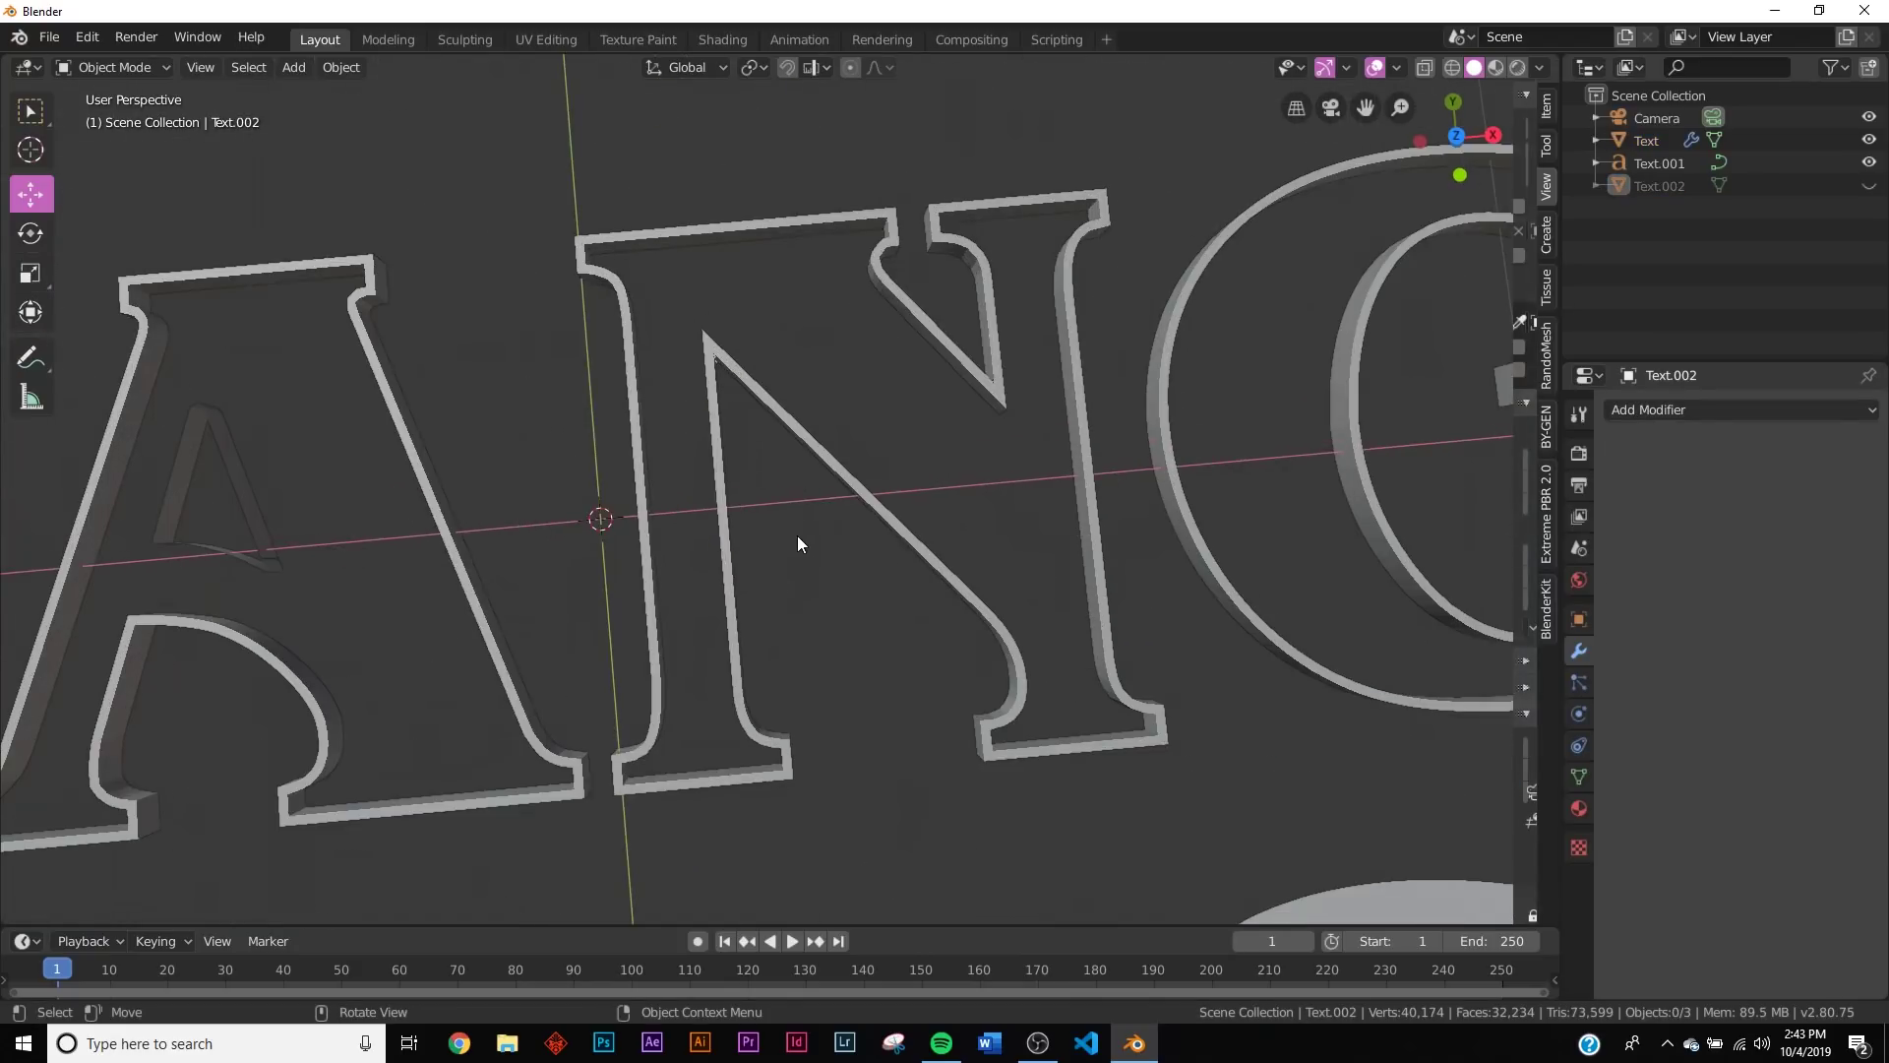
{"action": "left_click", "coordinate": [1165, 457]}
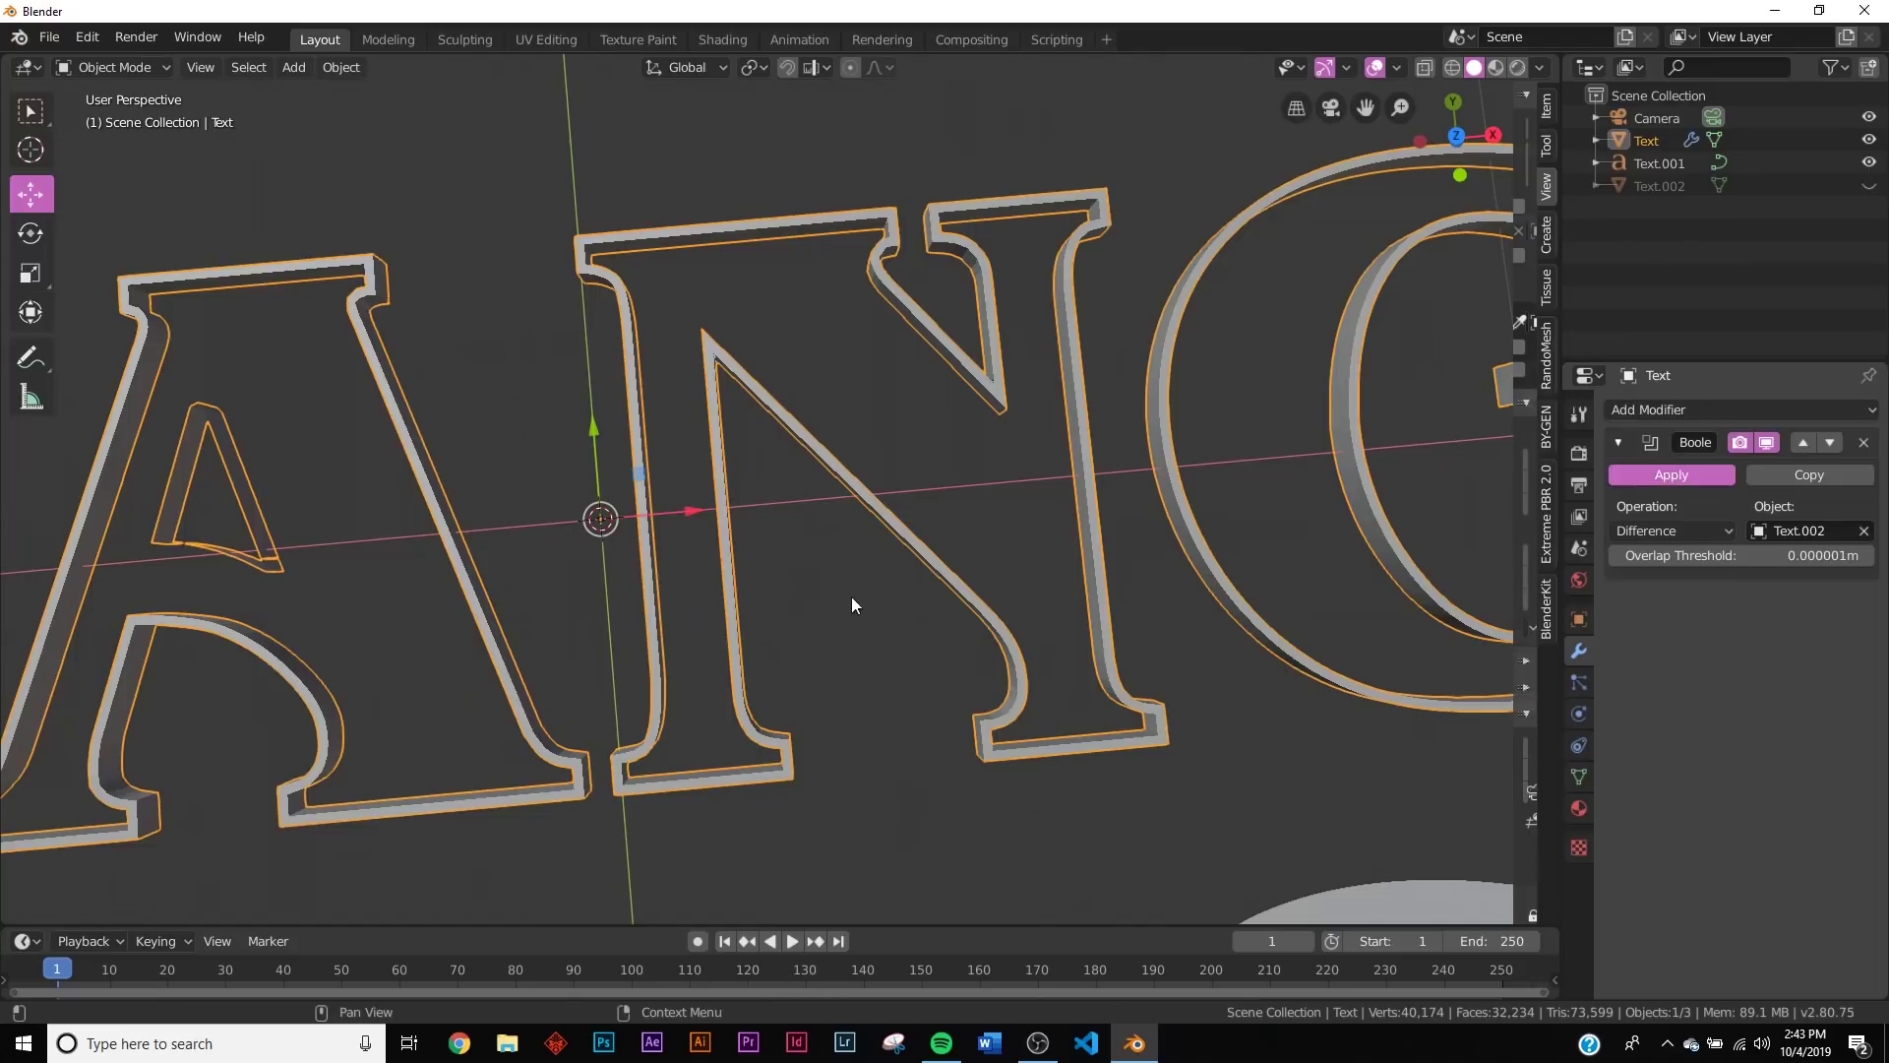
{"action": "left_click", "coordinate": [1663, 187]}
{"action": "right_click", "coordinate": [1663, 189]}
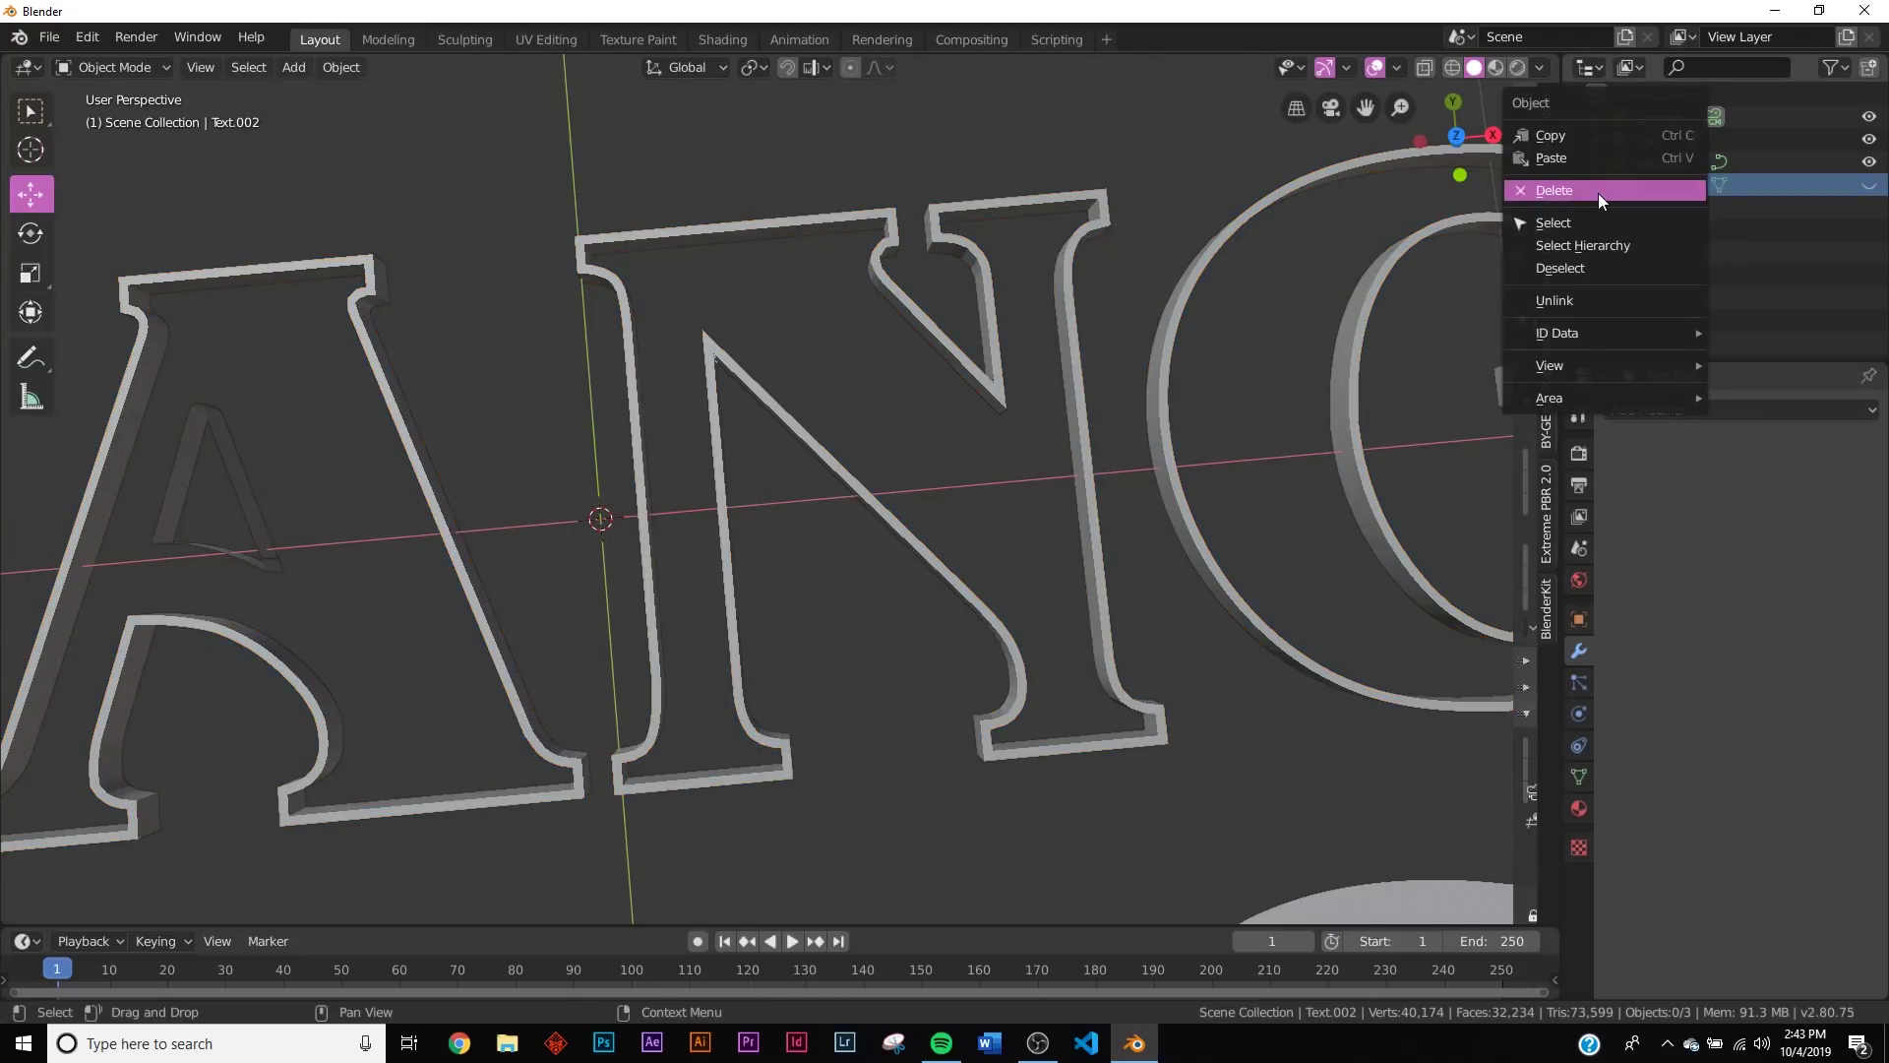
{"action": "left_click", "coordinate": [1598, 193]}
Step: Examine the STRANGER and THINGS lettering from several angles and distances
{"action": "scroll", "coordinate": [1119, 428], "scroll_direction": "down", "scroll_amount": 4}
{"action": "scroll", "coordinate": [1100, 462], "scroll_direction": "down", "scroll_amount": 5}
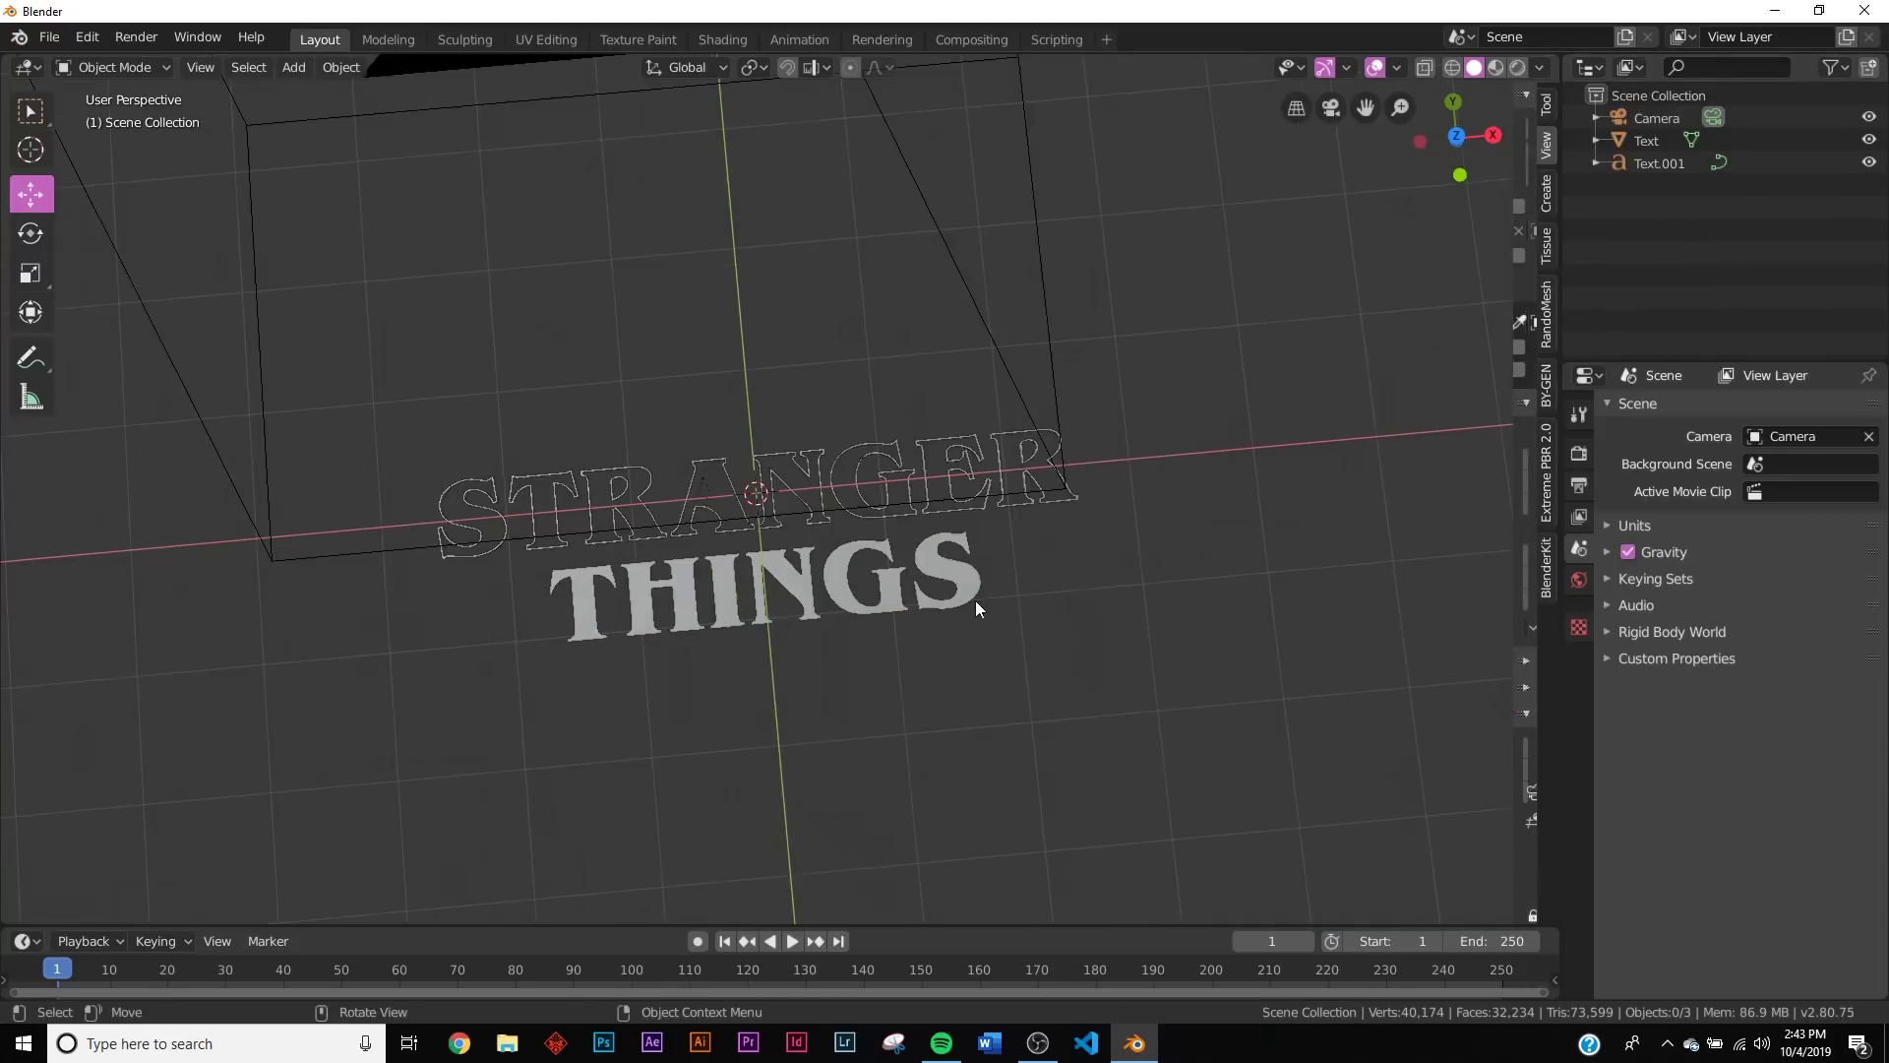
{"action": "middle_click_drag", "start_coordinate": [976, 601], "coordinate": [957, 482]}
{"action": "scroll", "coordinate": [957, 482], "scroll_direction": "up", "scroll_amount": 6}
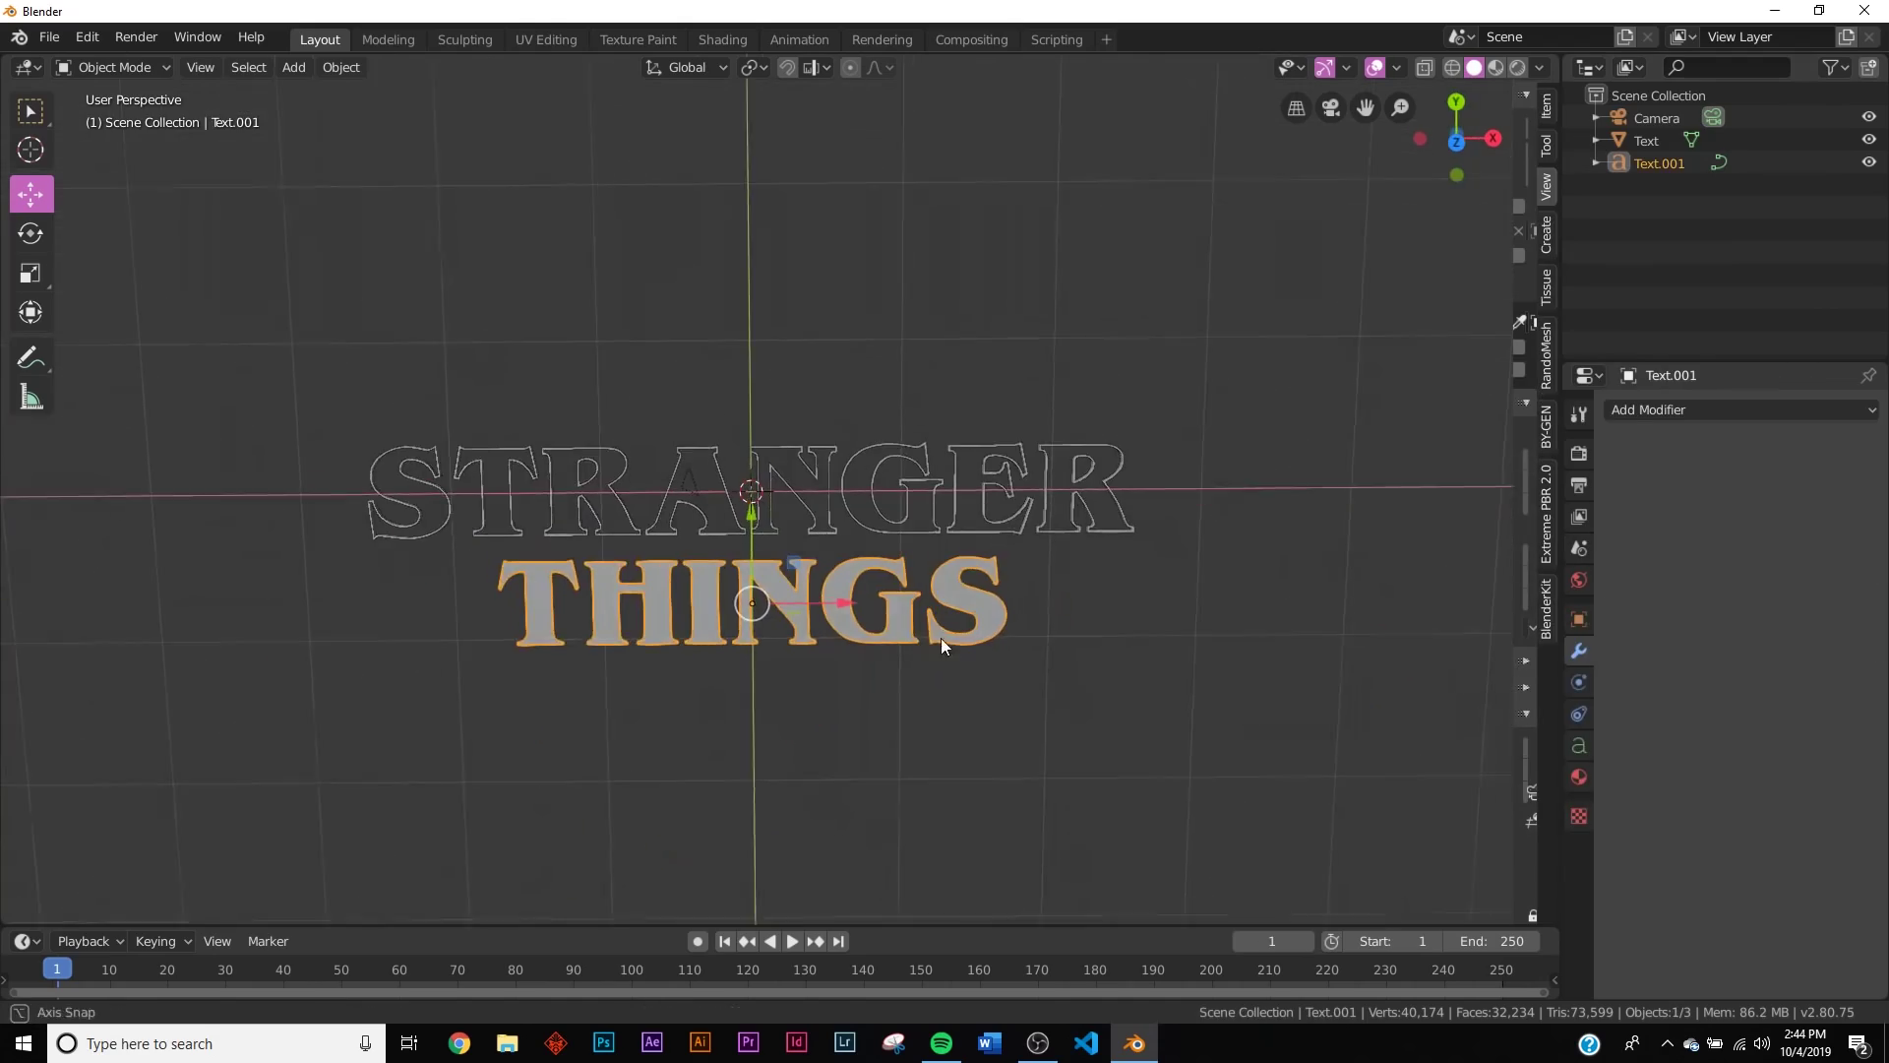
{"action": "middle_click_drag", "start_coordinate": [941, 638], "coordinate": [911, 616]}
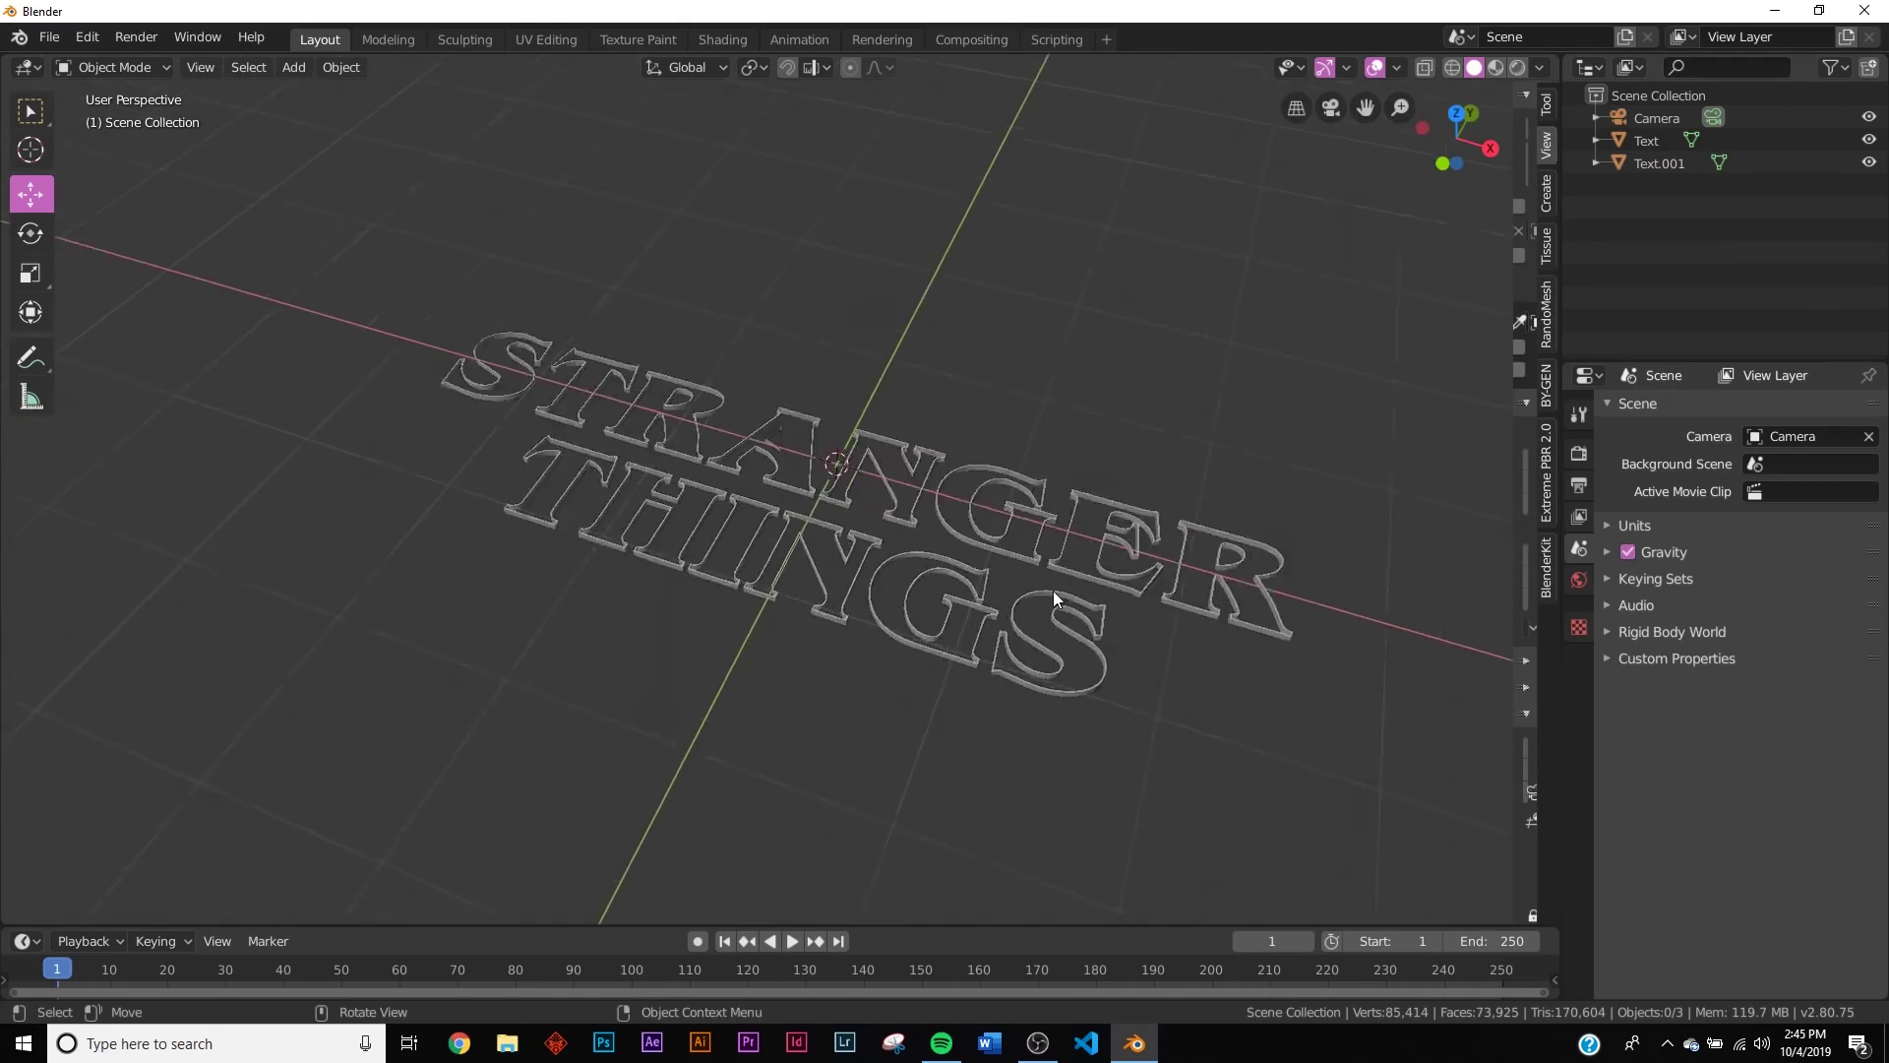
{"action": "scroll", "coordinate": [1053, 594], "scroll_direction": "up", "scroll_amount": 4}
{"action": "scroll", "coordinate": [1053, 594], "scroll_direction": "down", "scroll_amount": 3}
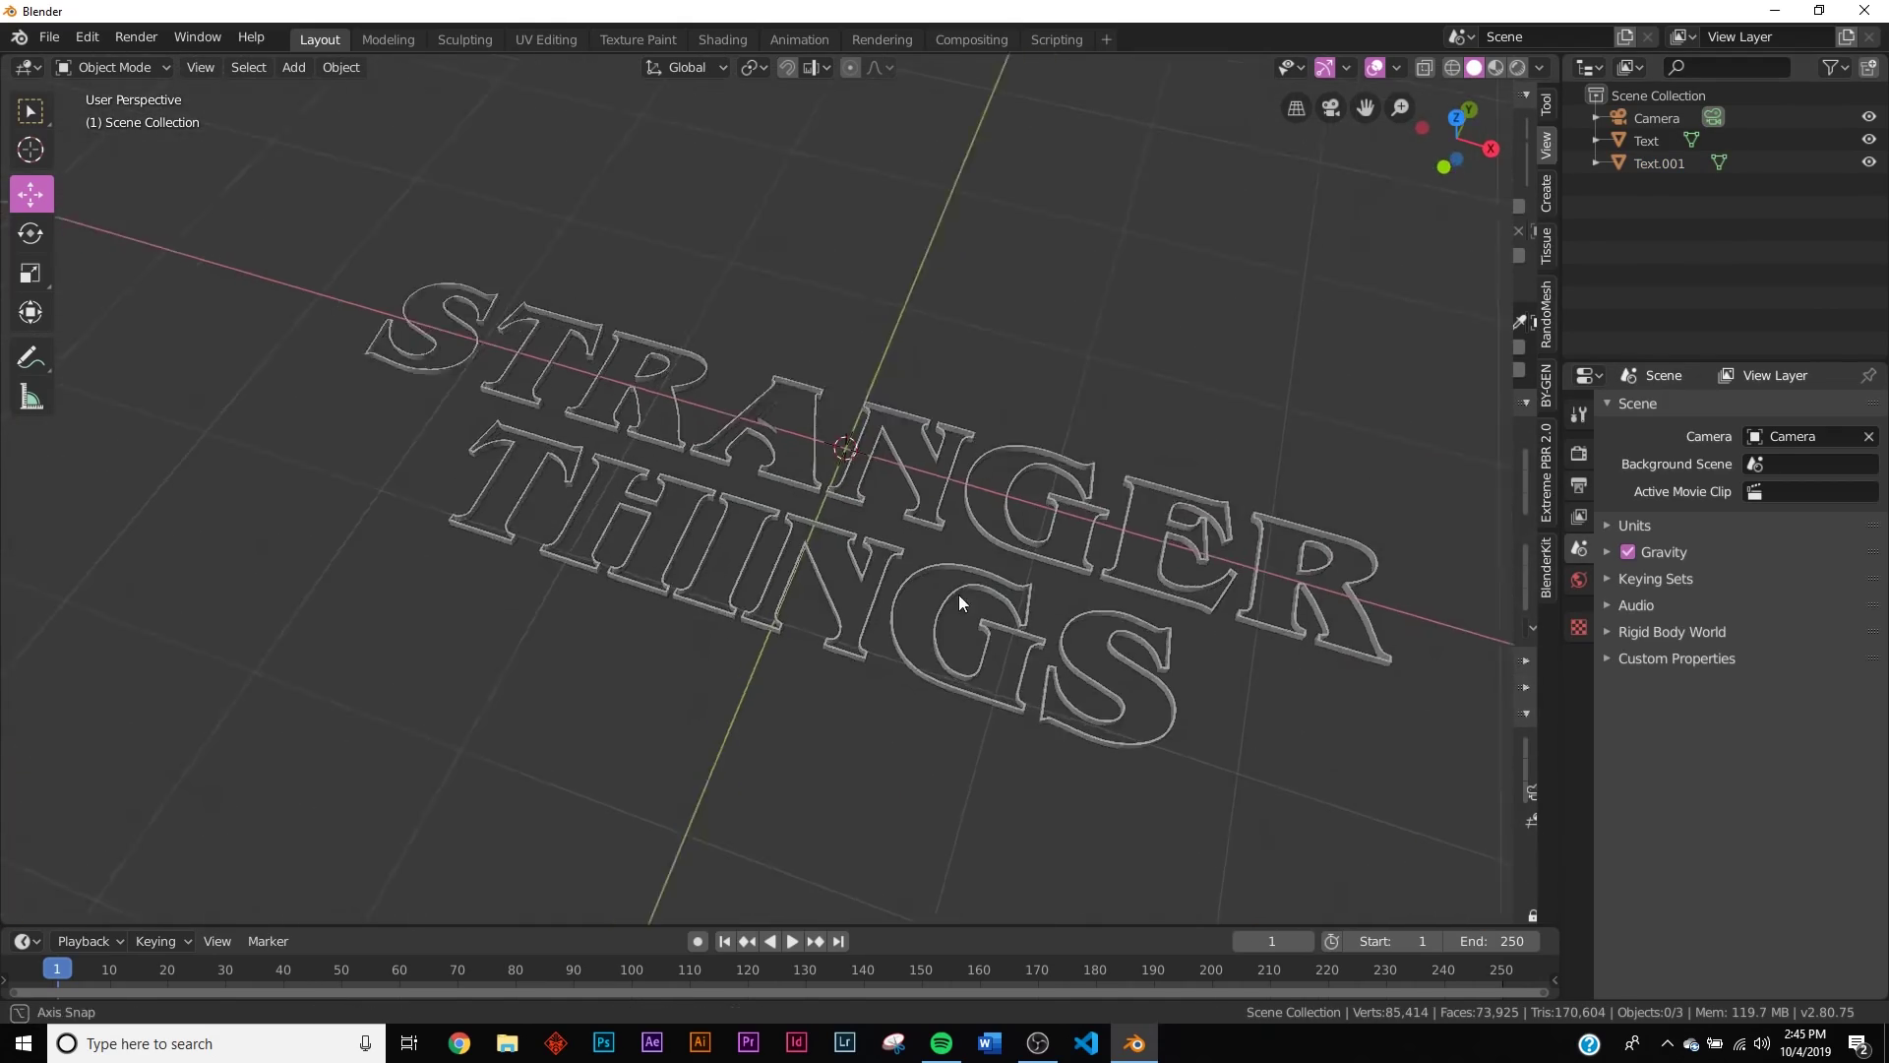
{"action": "scroll", "coordinate": [970, 653], "scroll_direction": "up", "scroll_amount": 4}
{"action": "middle_click_drag", "start_coordinate": [959, 594], "coordinate": [990, 518]}
{"action": "scroll", "coordinate": [990, 677], "scroll_direction": "down", "scroll_amount": 2}
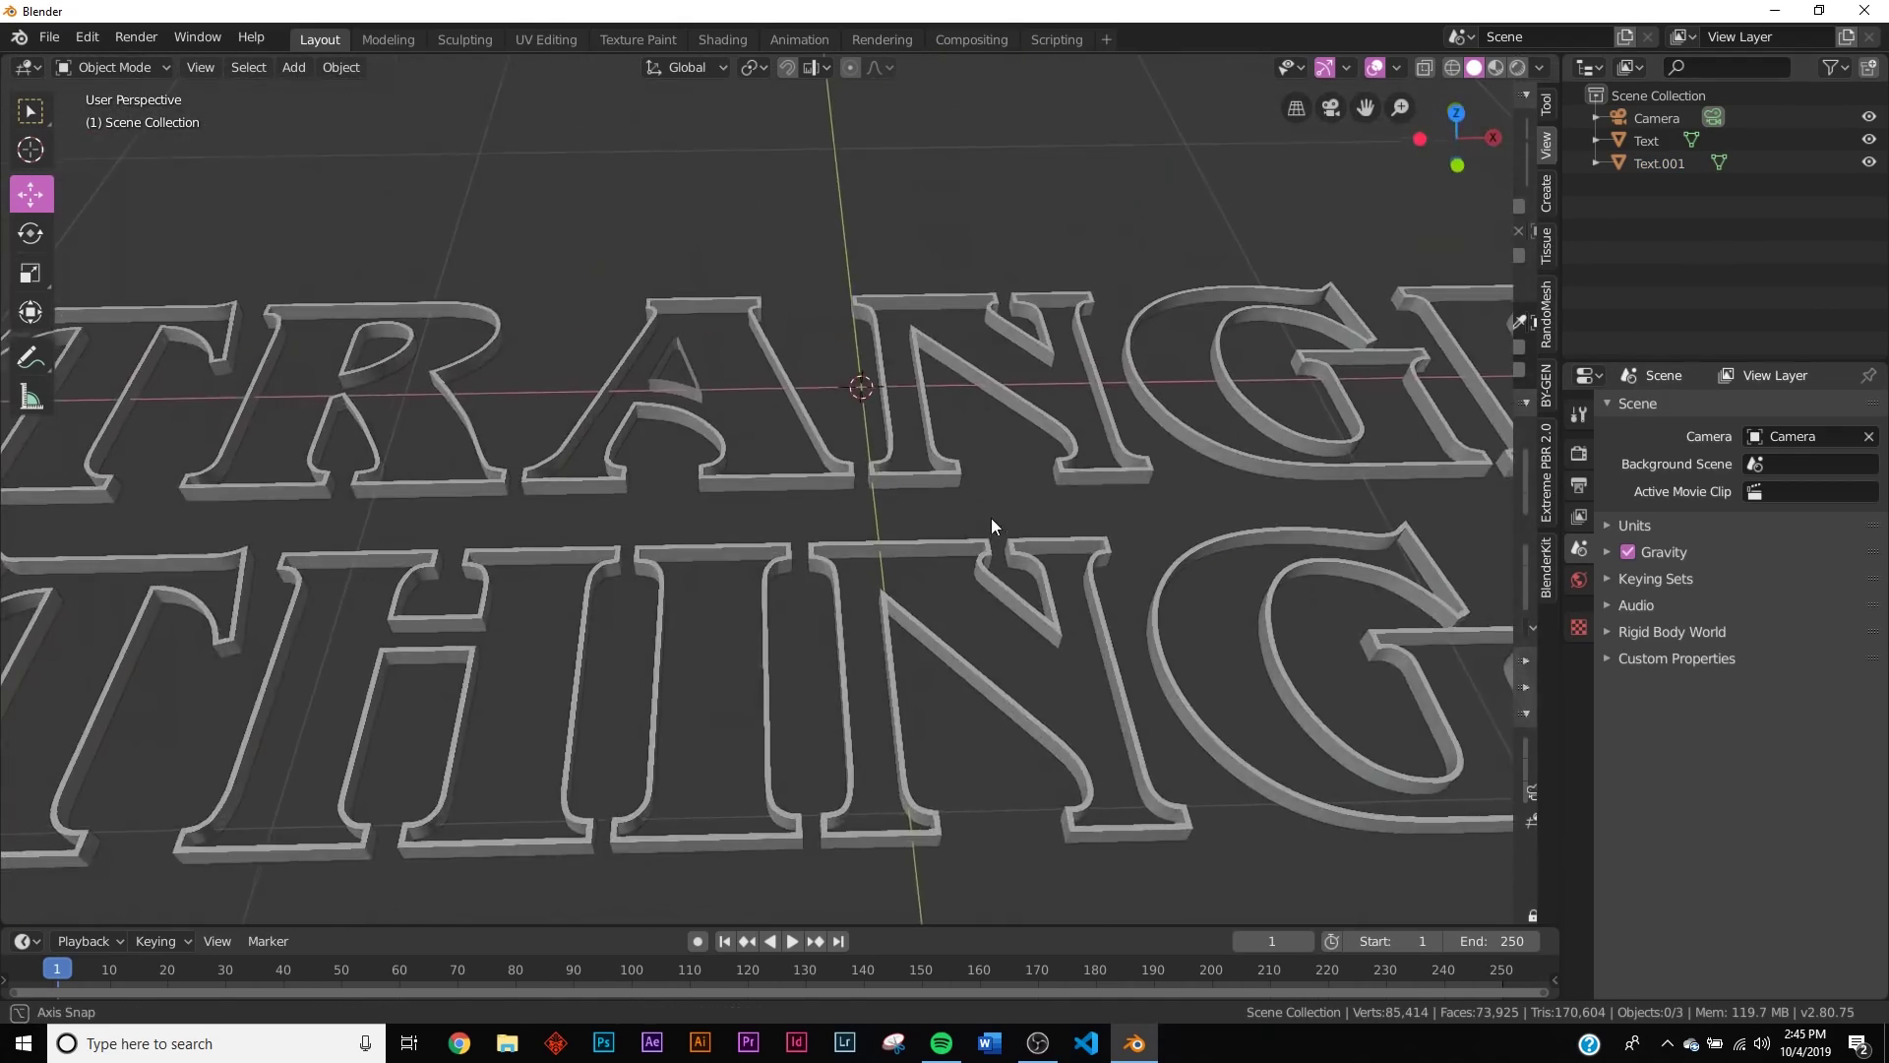
{"action": "scroll", "coordinate": [989, 516], "scroll_direction": "down", "scroll_amount": 2}
Step: View the title through the camera and switch the render engine to Eevee
{"action": "key", "text": "KP_0"}
{"action": "scroll", "coordinate": [989, 516], "scroll_direction": "up", "scroll_amount": 4}
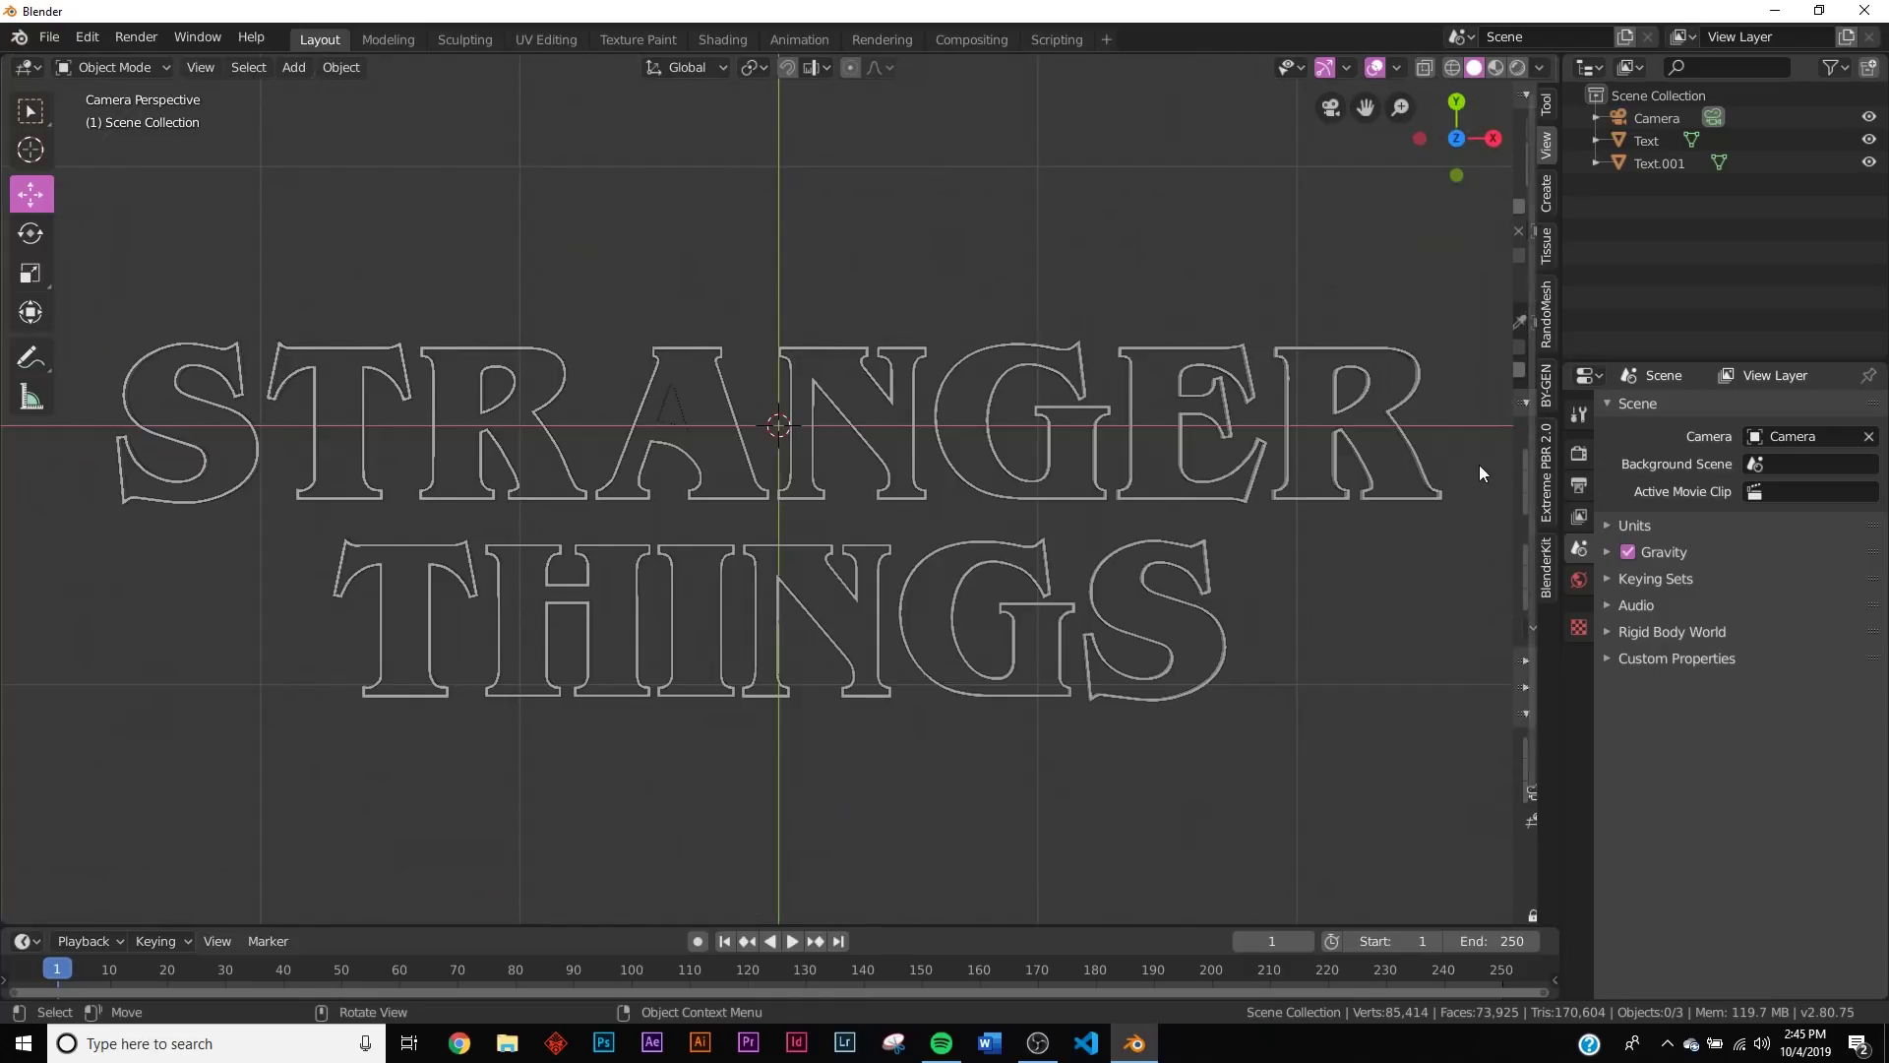
{"action": "left_click", "coordinate": [1578, 452]}
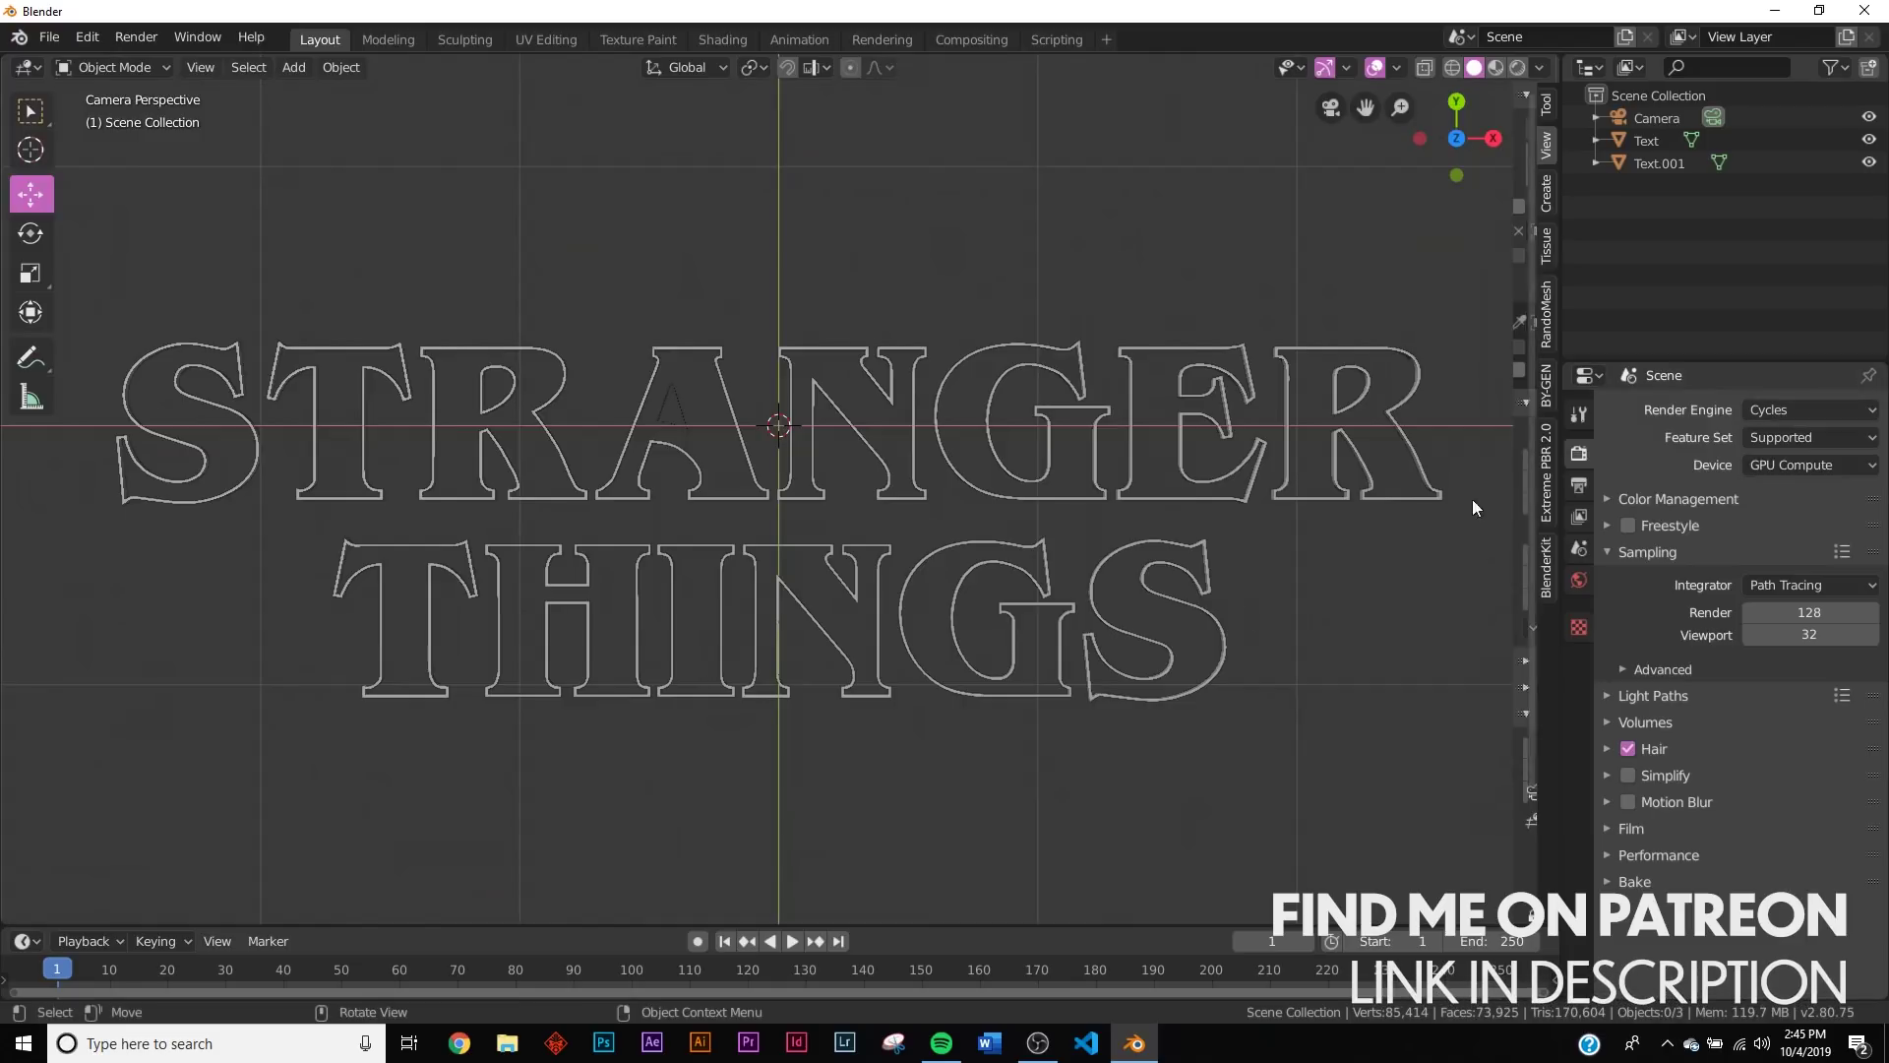
{"action": "left_click", "coordinate": [1760, 411]}
{"action": "left_click", "coordinate": [1760, 445]}
{"action": "key", "text": "z"}
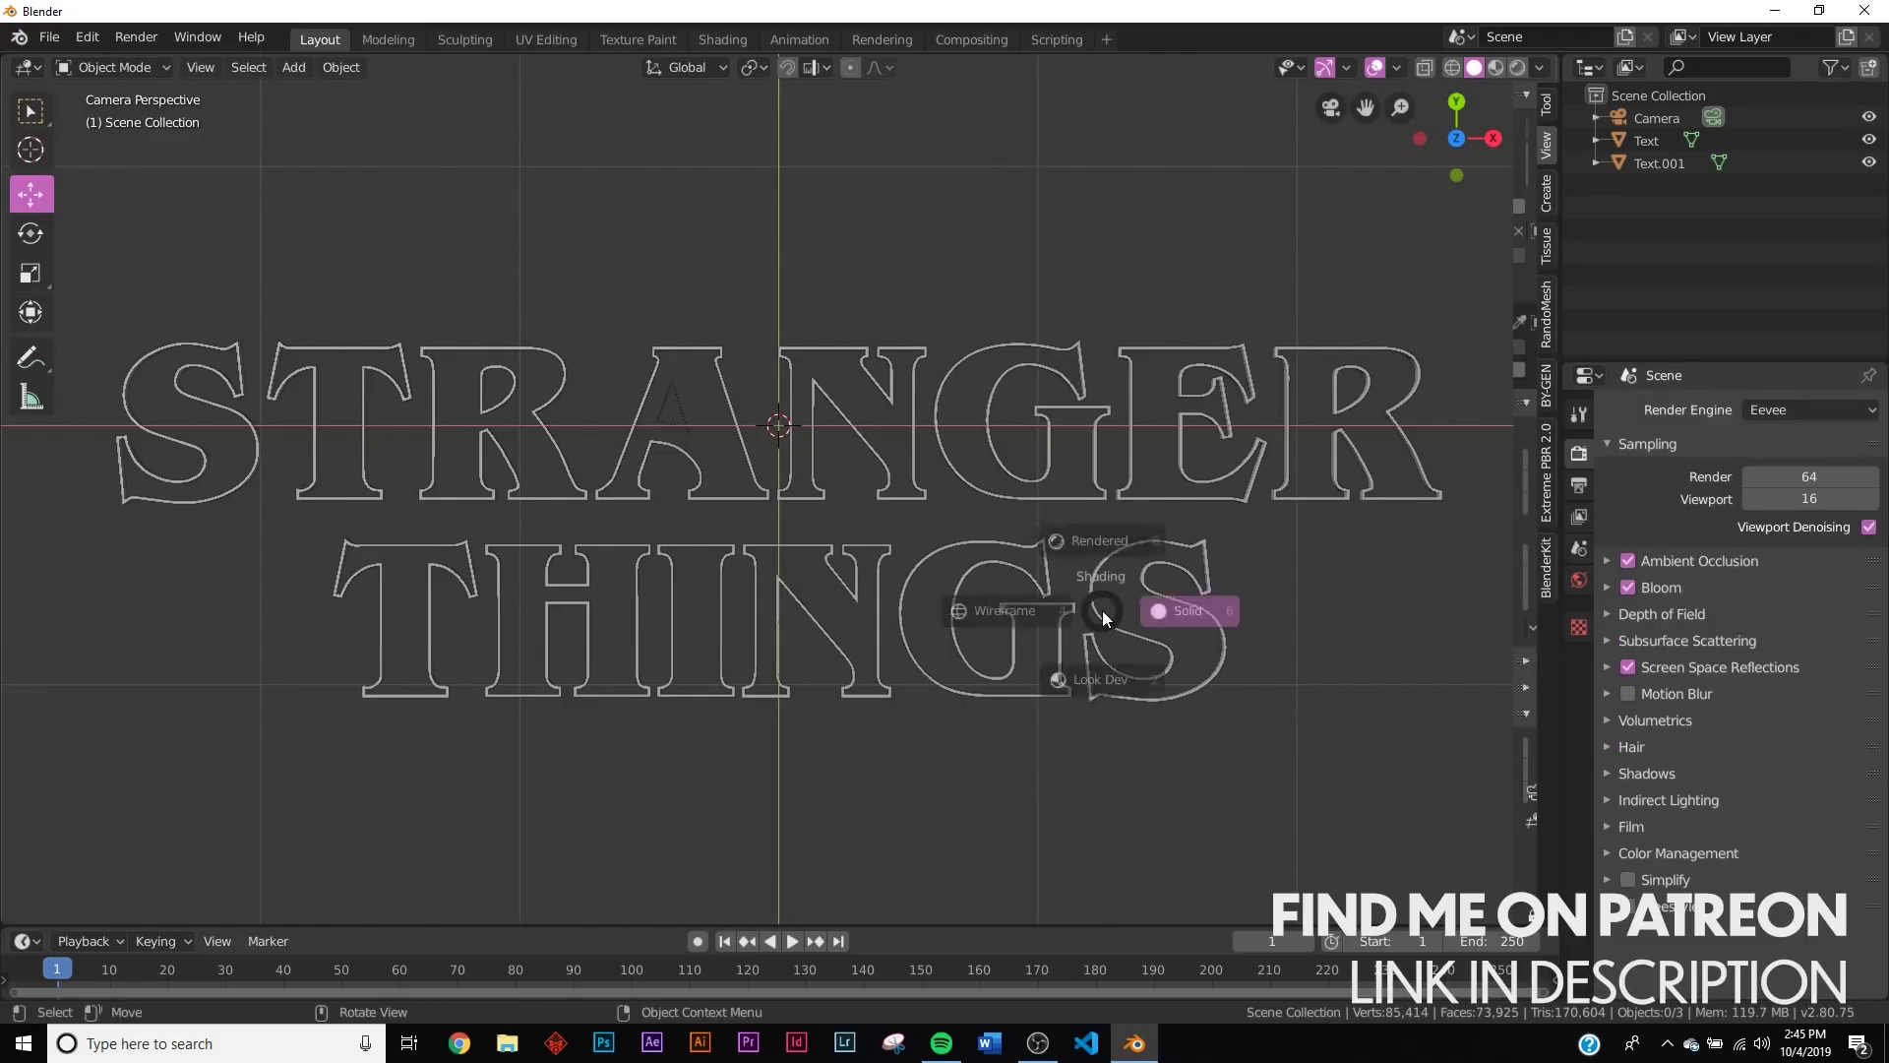
{"action": "left_click", "coordinate": [1279, 602]}
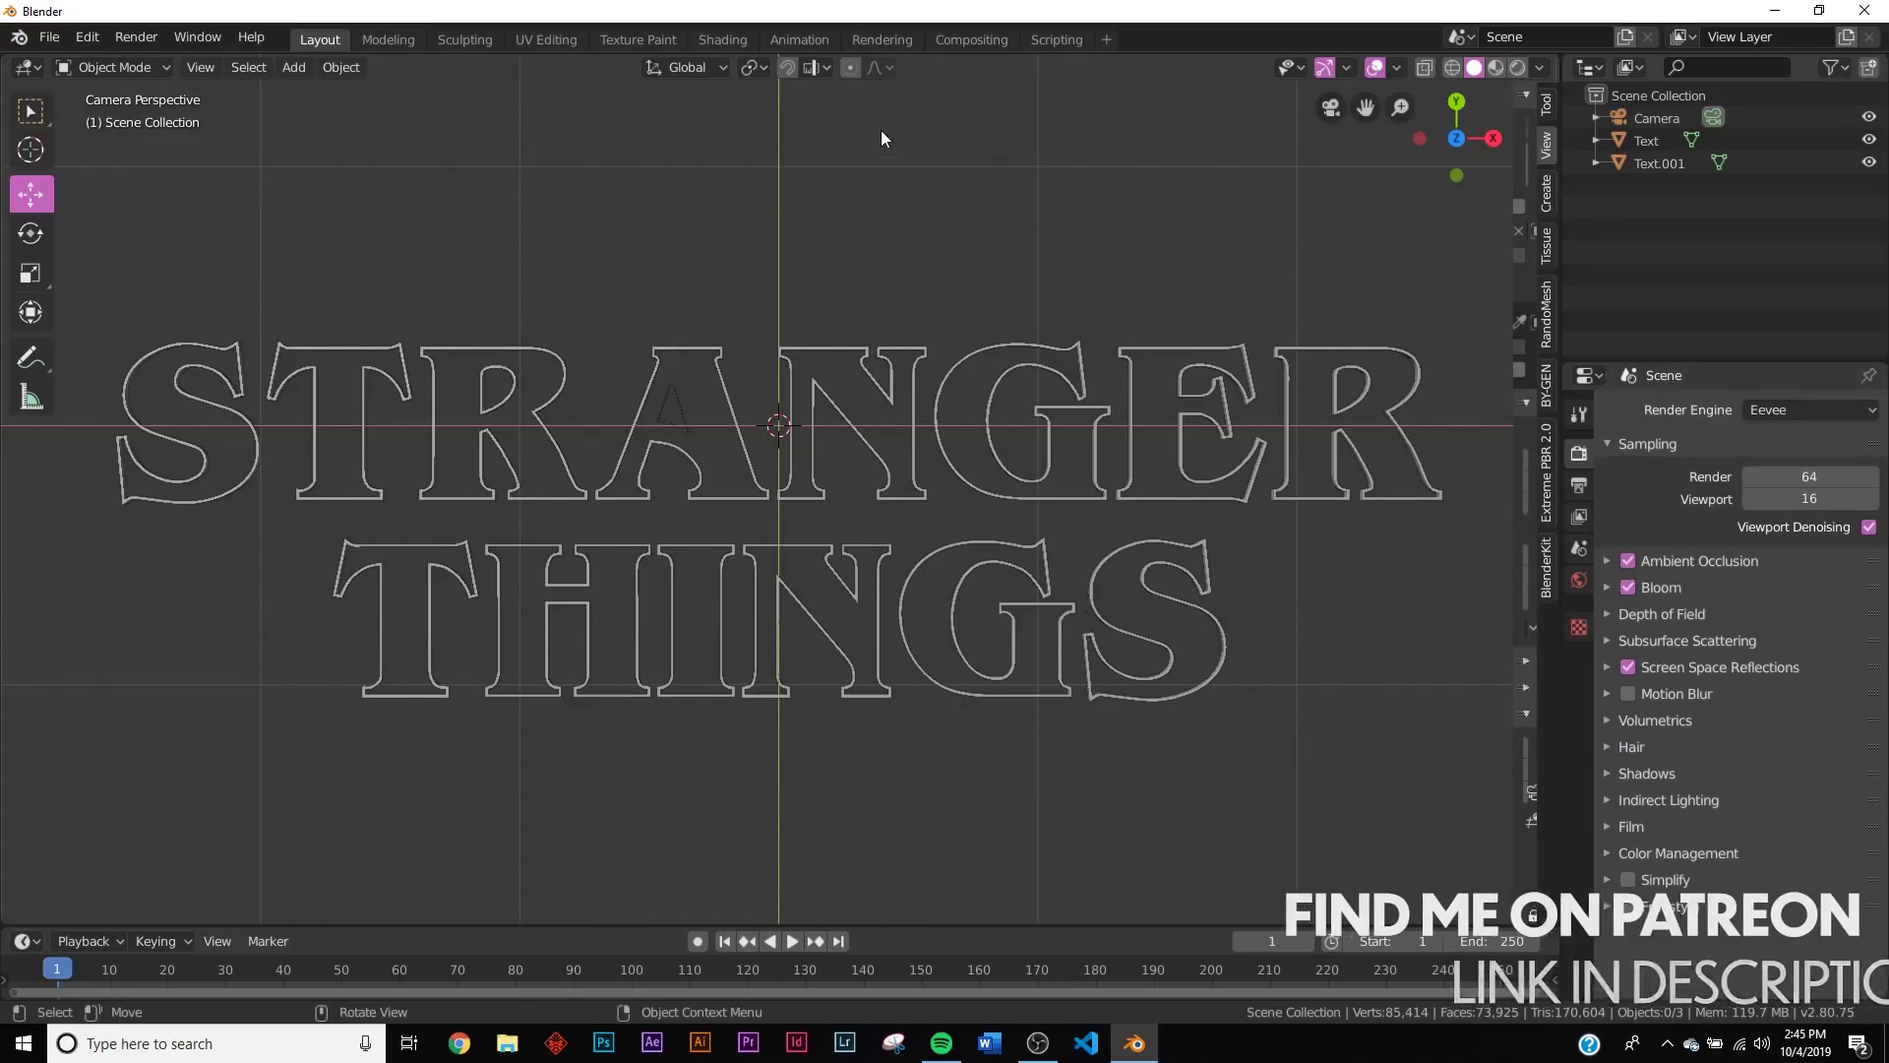
Step: Switch to the Shading workspace and show the title close up in camera view with Rendered shading
{"action": "left_click", "coordinate": [724, 41]}
{"action": "key", "text": "KP_0"}
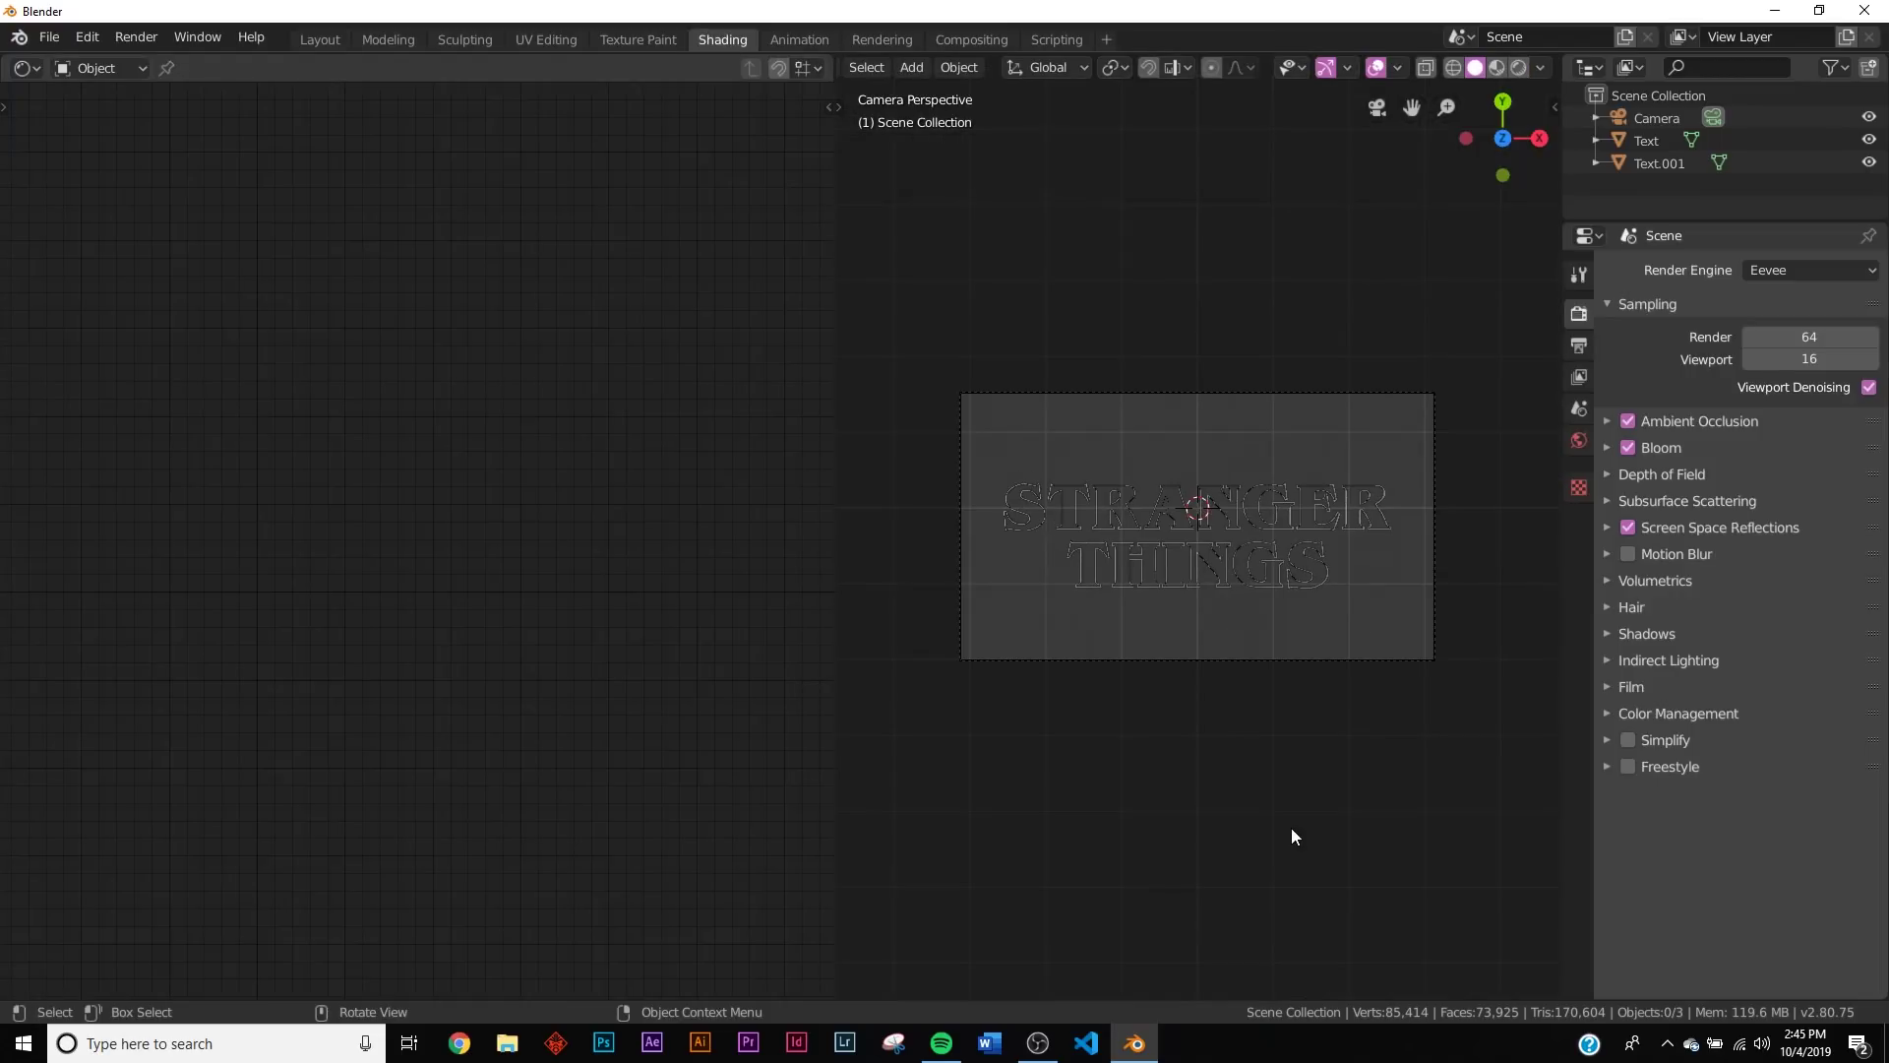
{"action": "scroll", "coordinate": [1290, 828], "scroll_direction": "up", "scroll_amount": 5}
{"action": "key", "text": "z"}
{"action": "left_click", "coordinate": [1295, 748]}
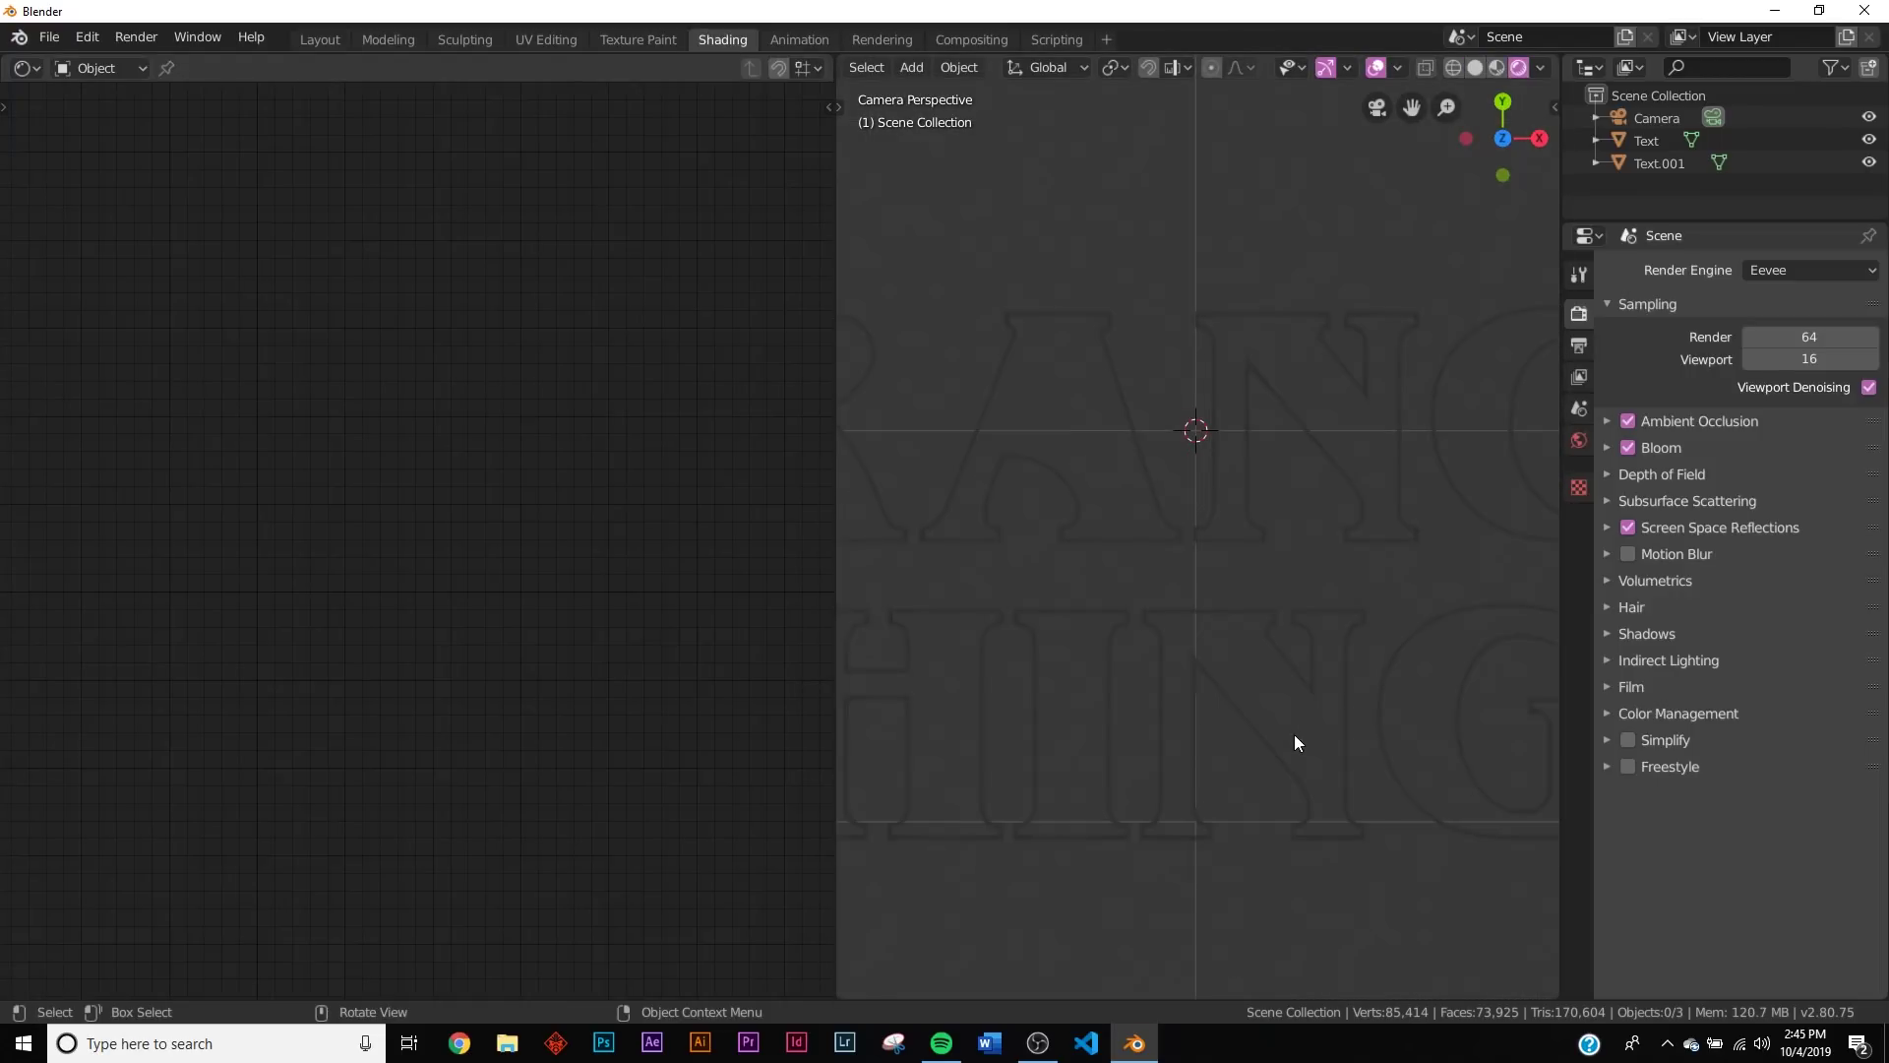
Step: Set the world background color to black
{"action": "left_click", "coordinate": [1580, 441]}
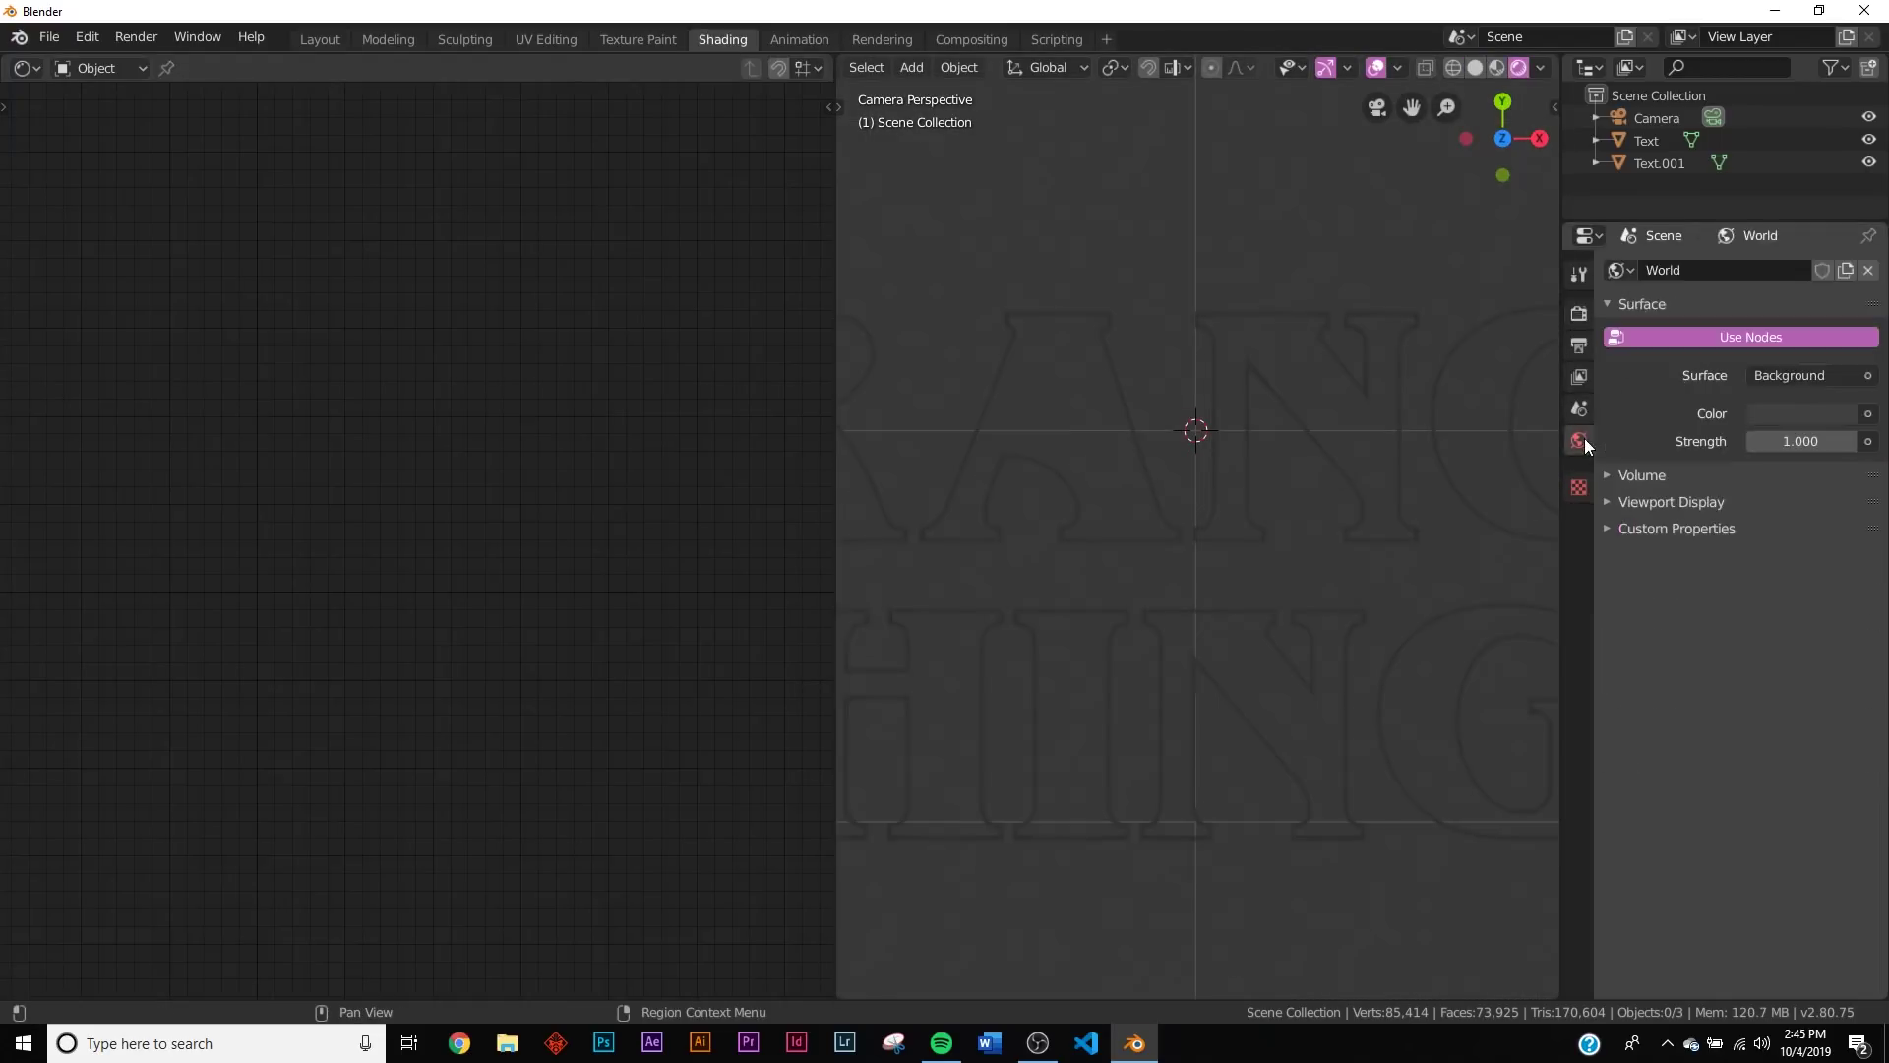
{"action": "left_click", "coordinate": [1818, 410]}
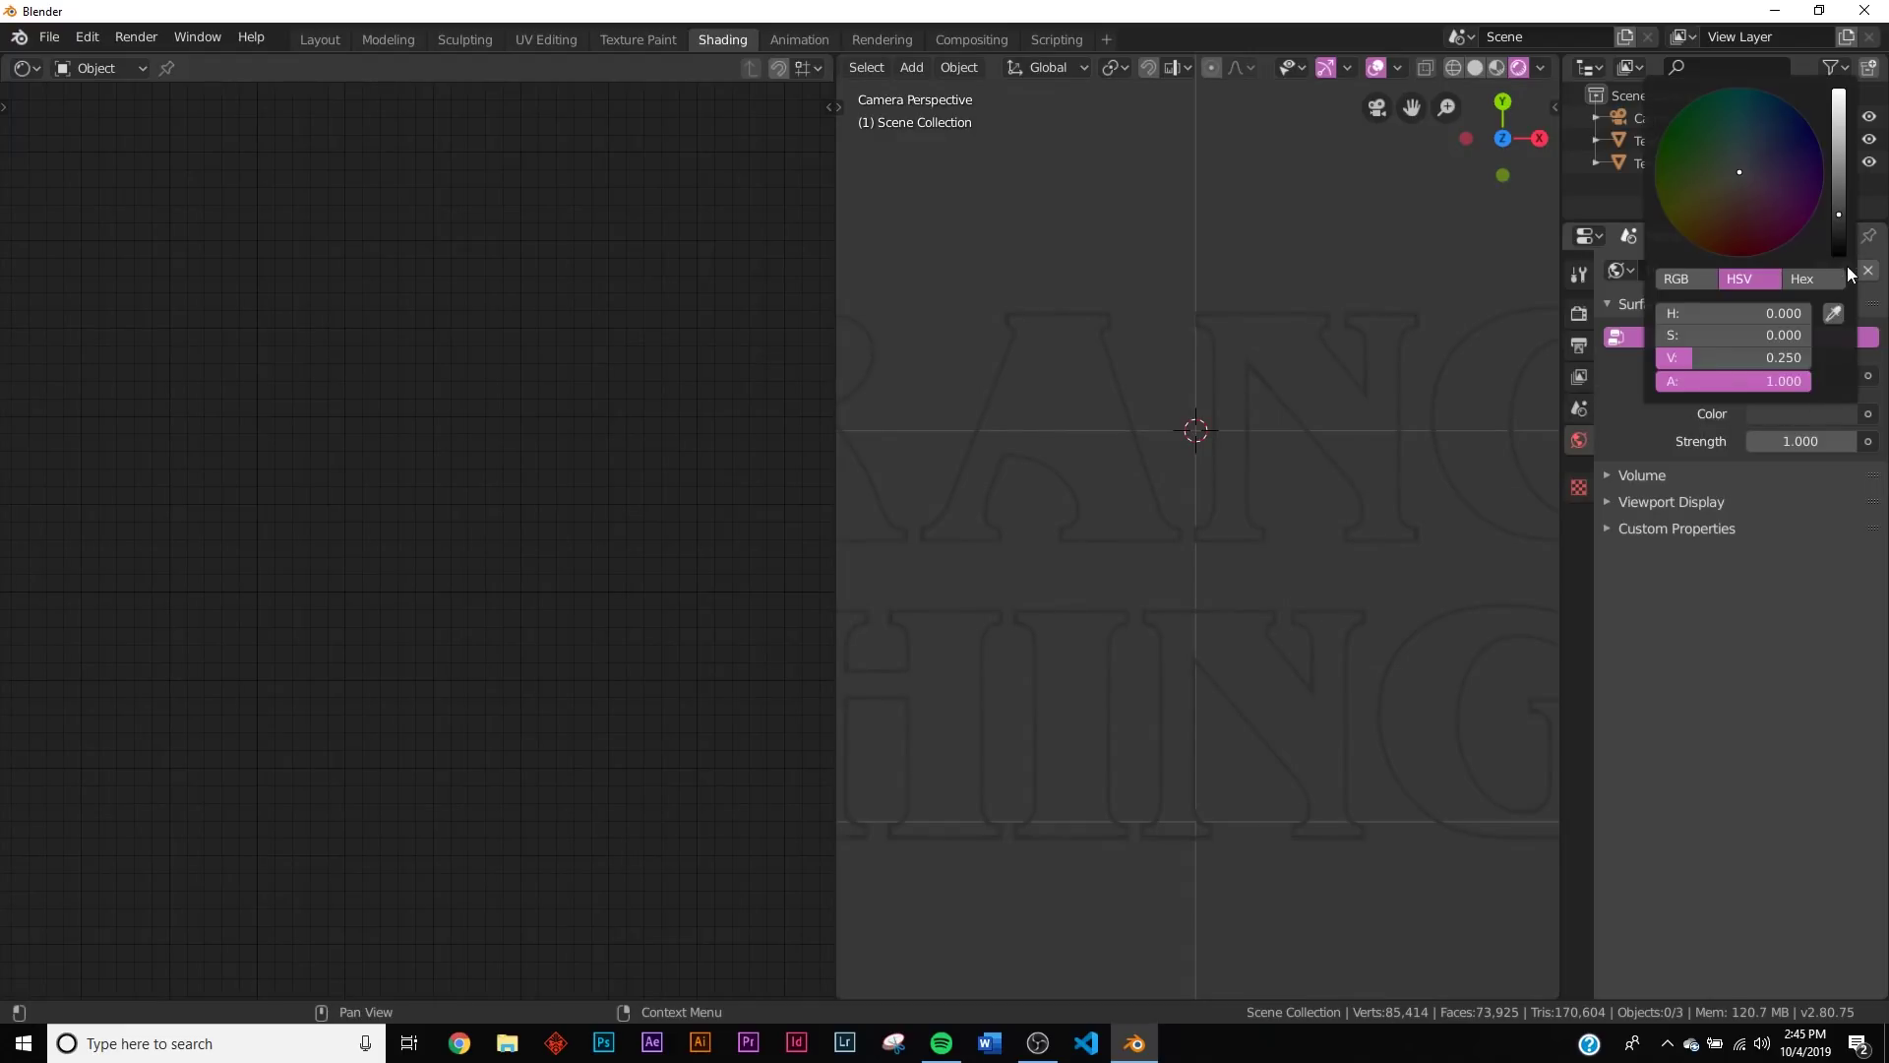
{"action": "left_click_drag", "start_coordinate": [1846, 252], "coordinate": [1846, 278]}
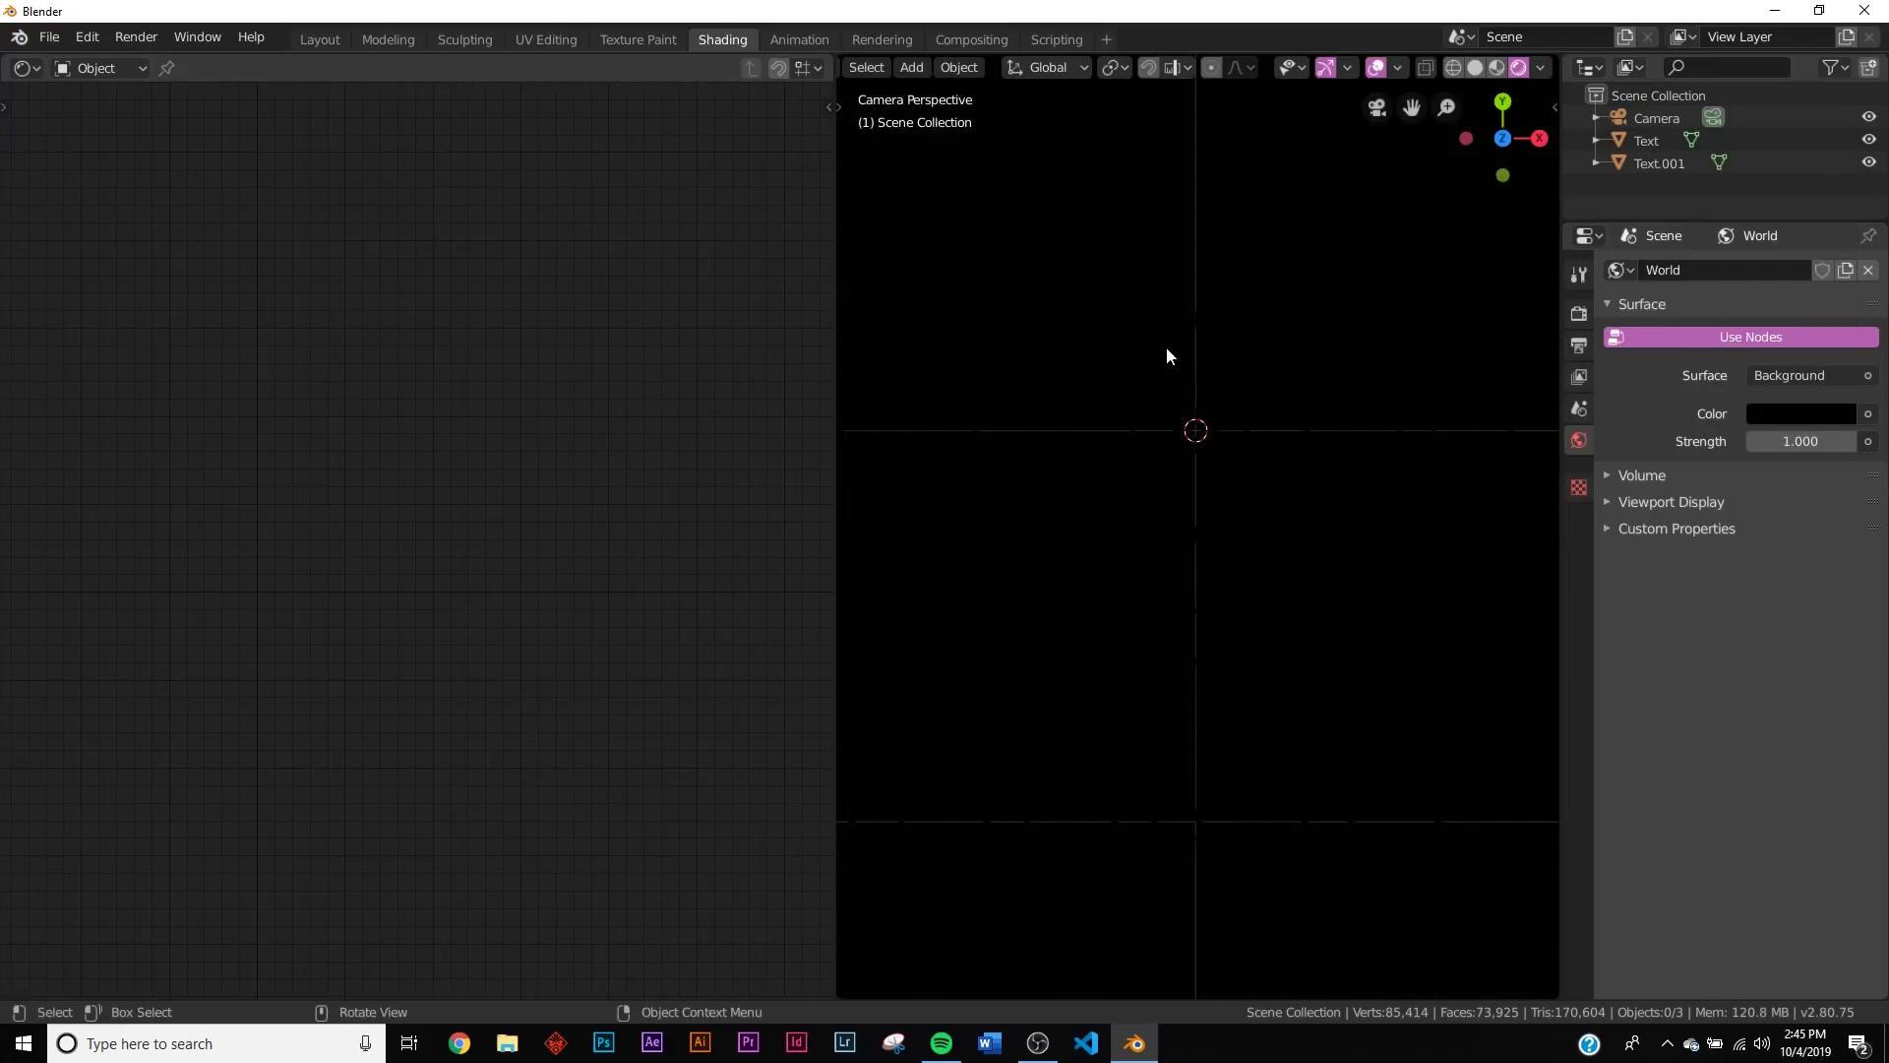
Step: Give the STRANGER outline a new material, replacing its Principled BSDF with a red Emission shader connected to the output's Surface
{"action": "left_click", "coordinate": [1655, 142]}
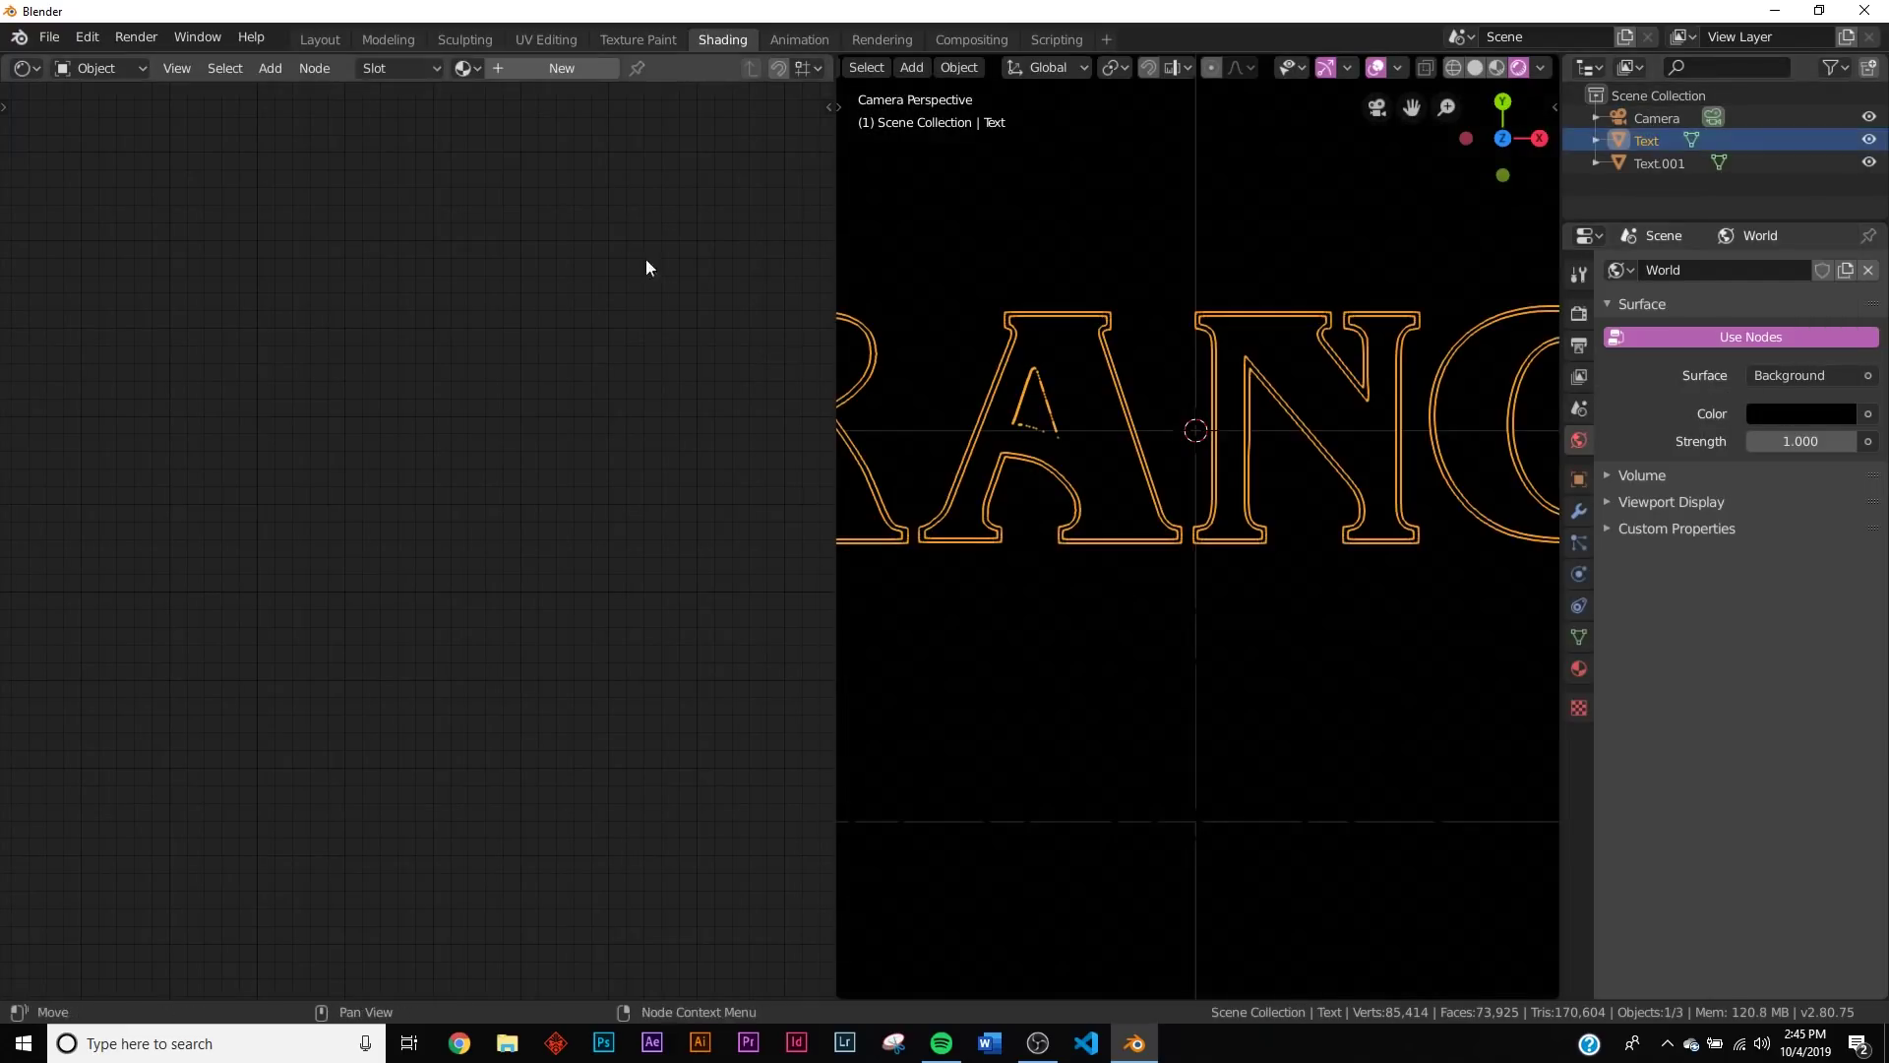
{"action": "left_click", "coordinate": [549, 78]}
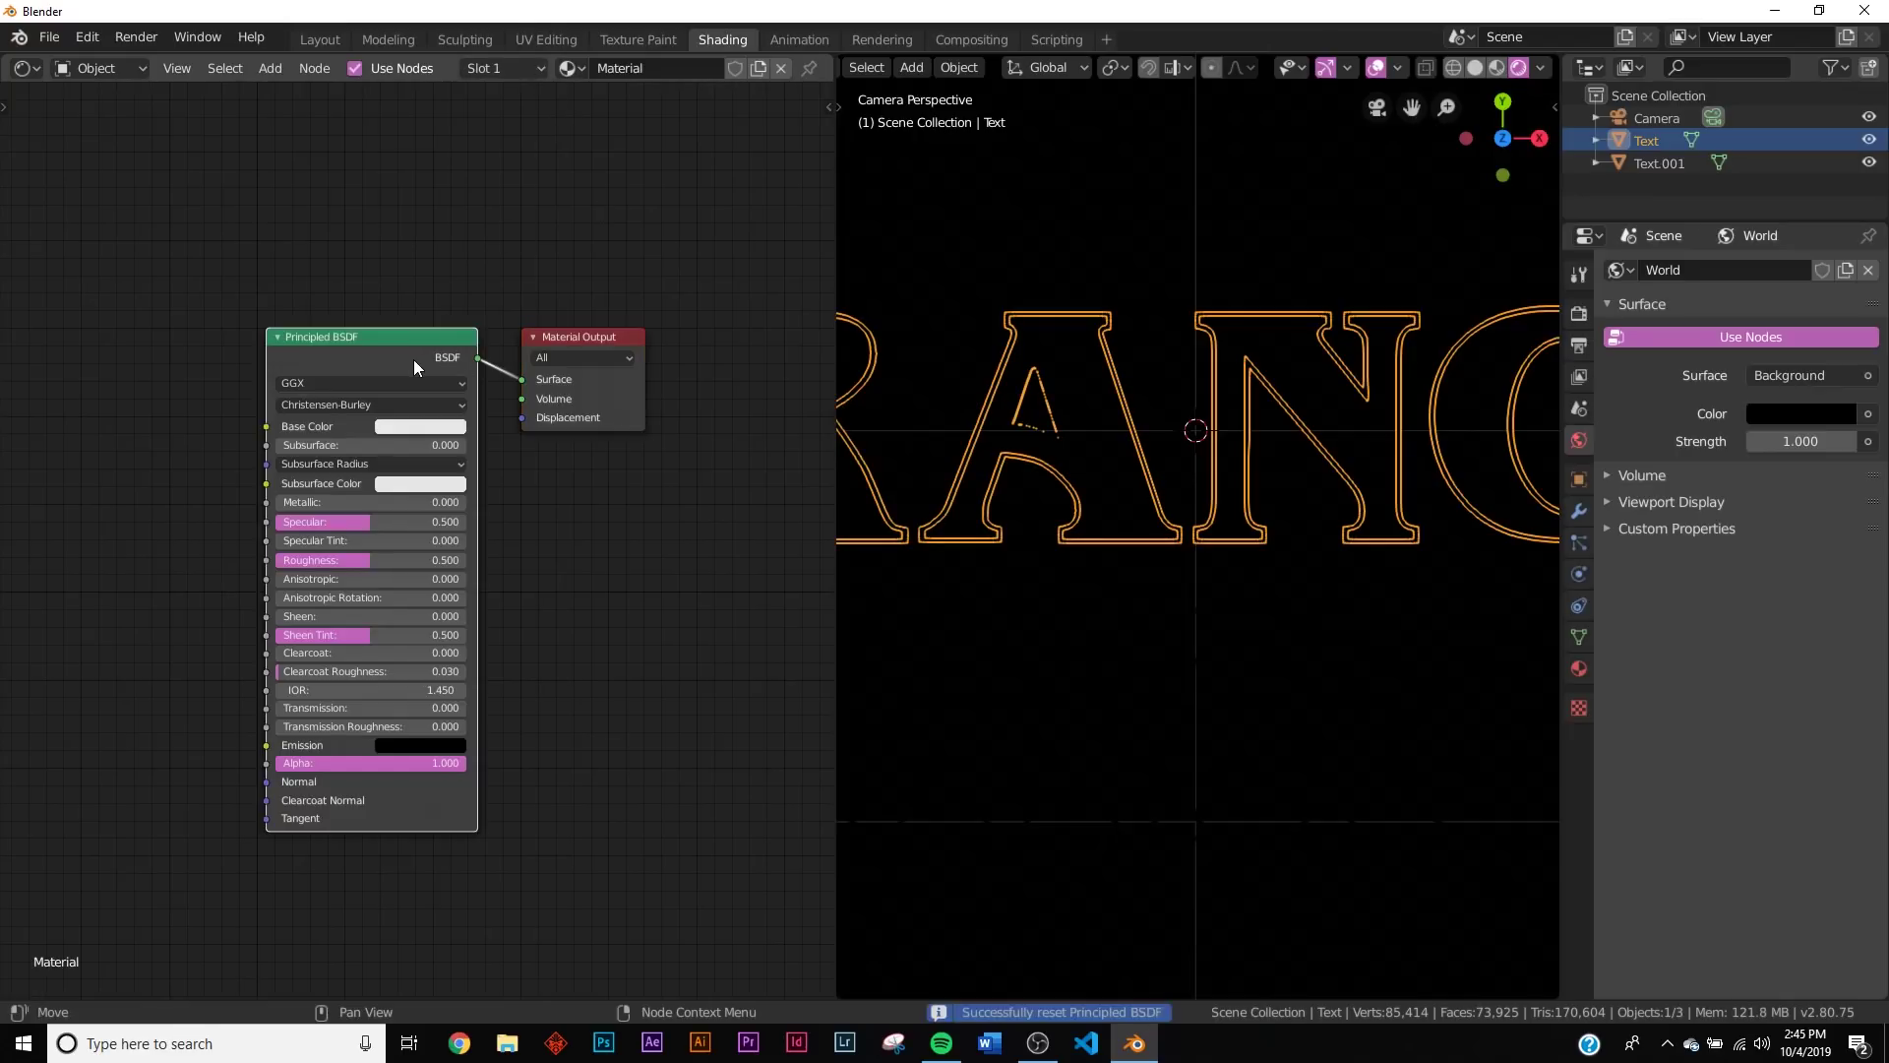
{"action": "key", "text": "x"}
{"action": "key", "text": "shift+a"}
{"action": "left_click", "coordinate": [413, 358]}
{"action": "type", "text": "em"}
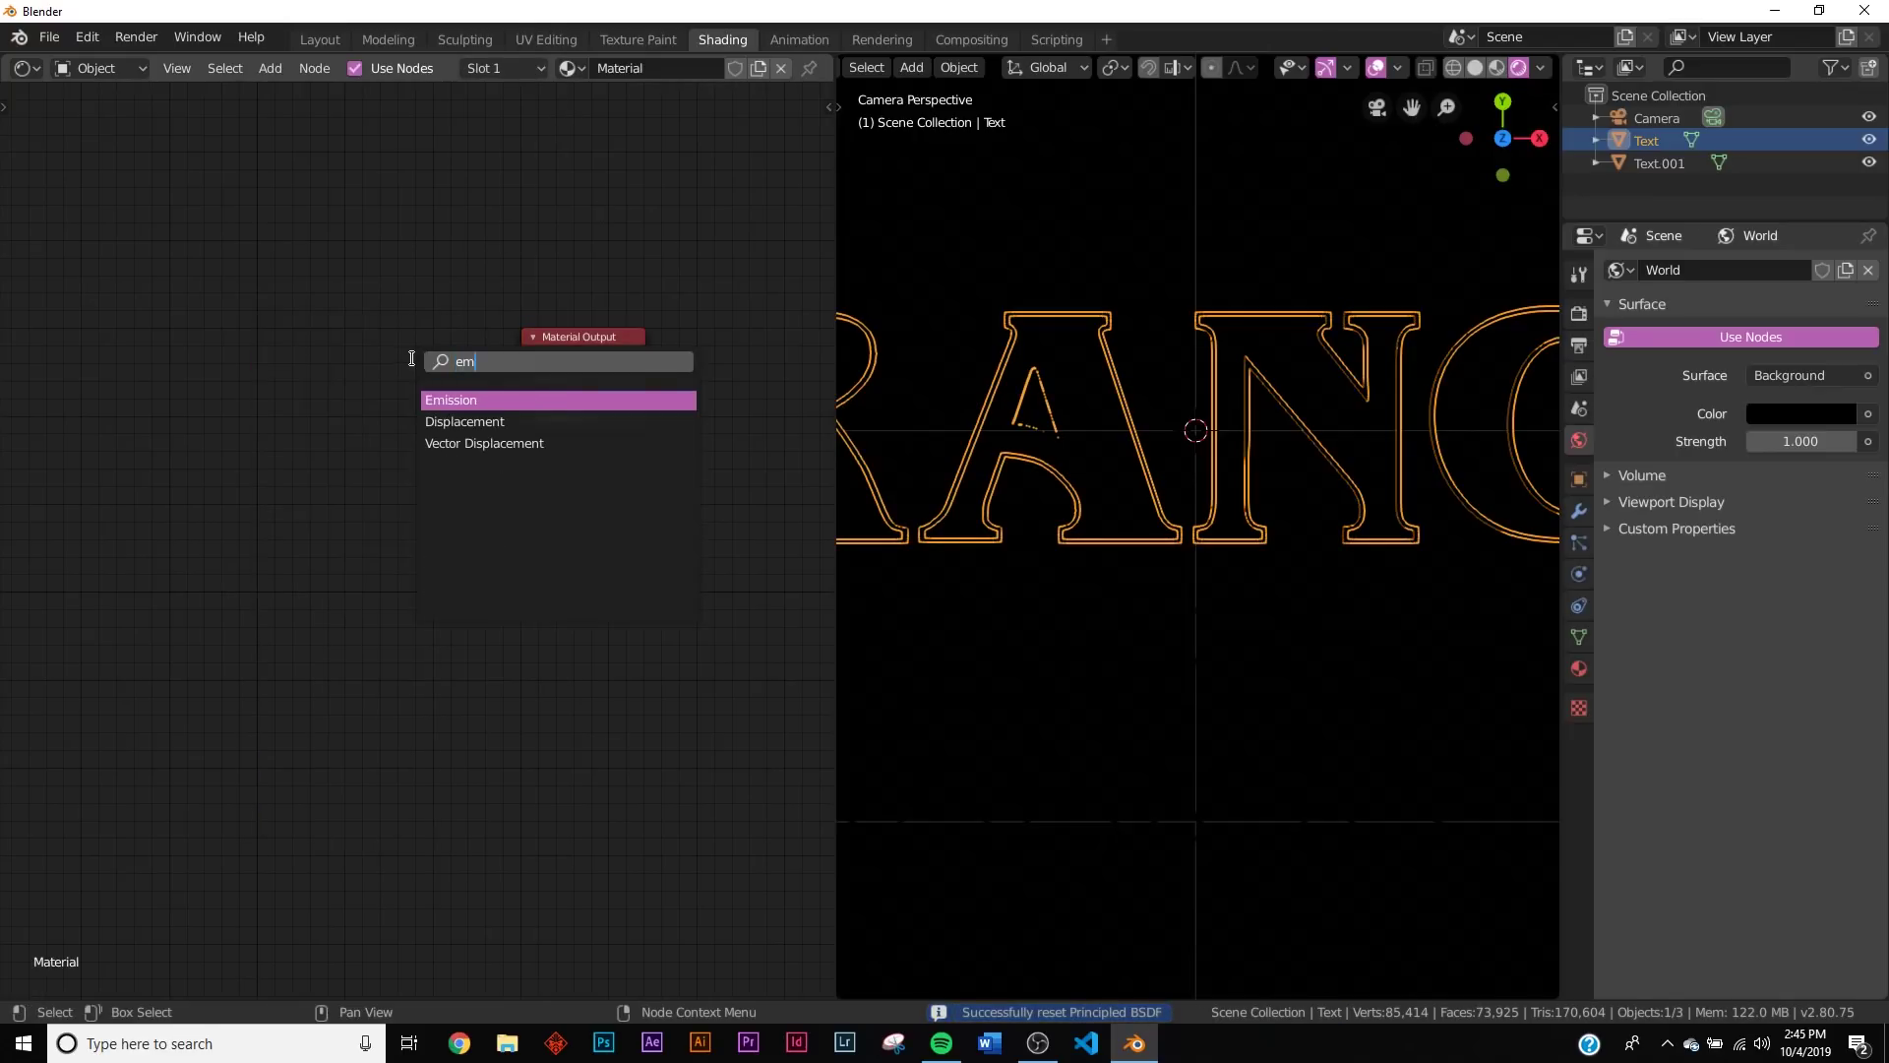
{"action": "key", "text": "Return"}
{"action": "left_click_drag", "start_coordinate": [489, 413], "coordinate": [534, 375]}
{"action": "left_click", "coordinate": [451, 435]}
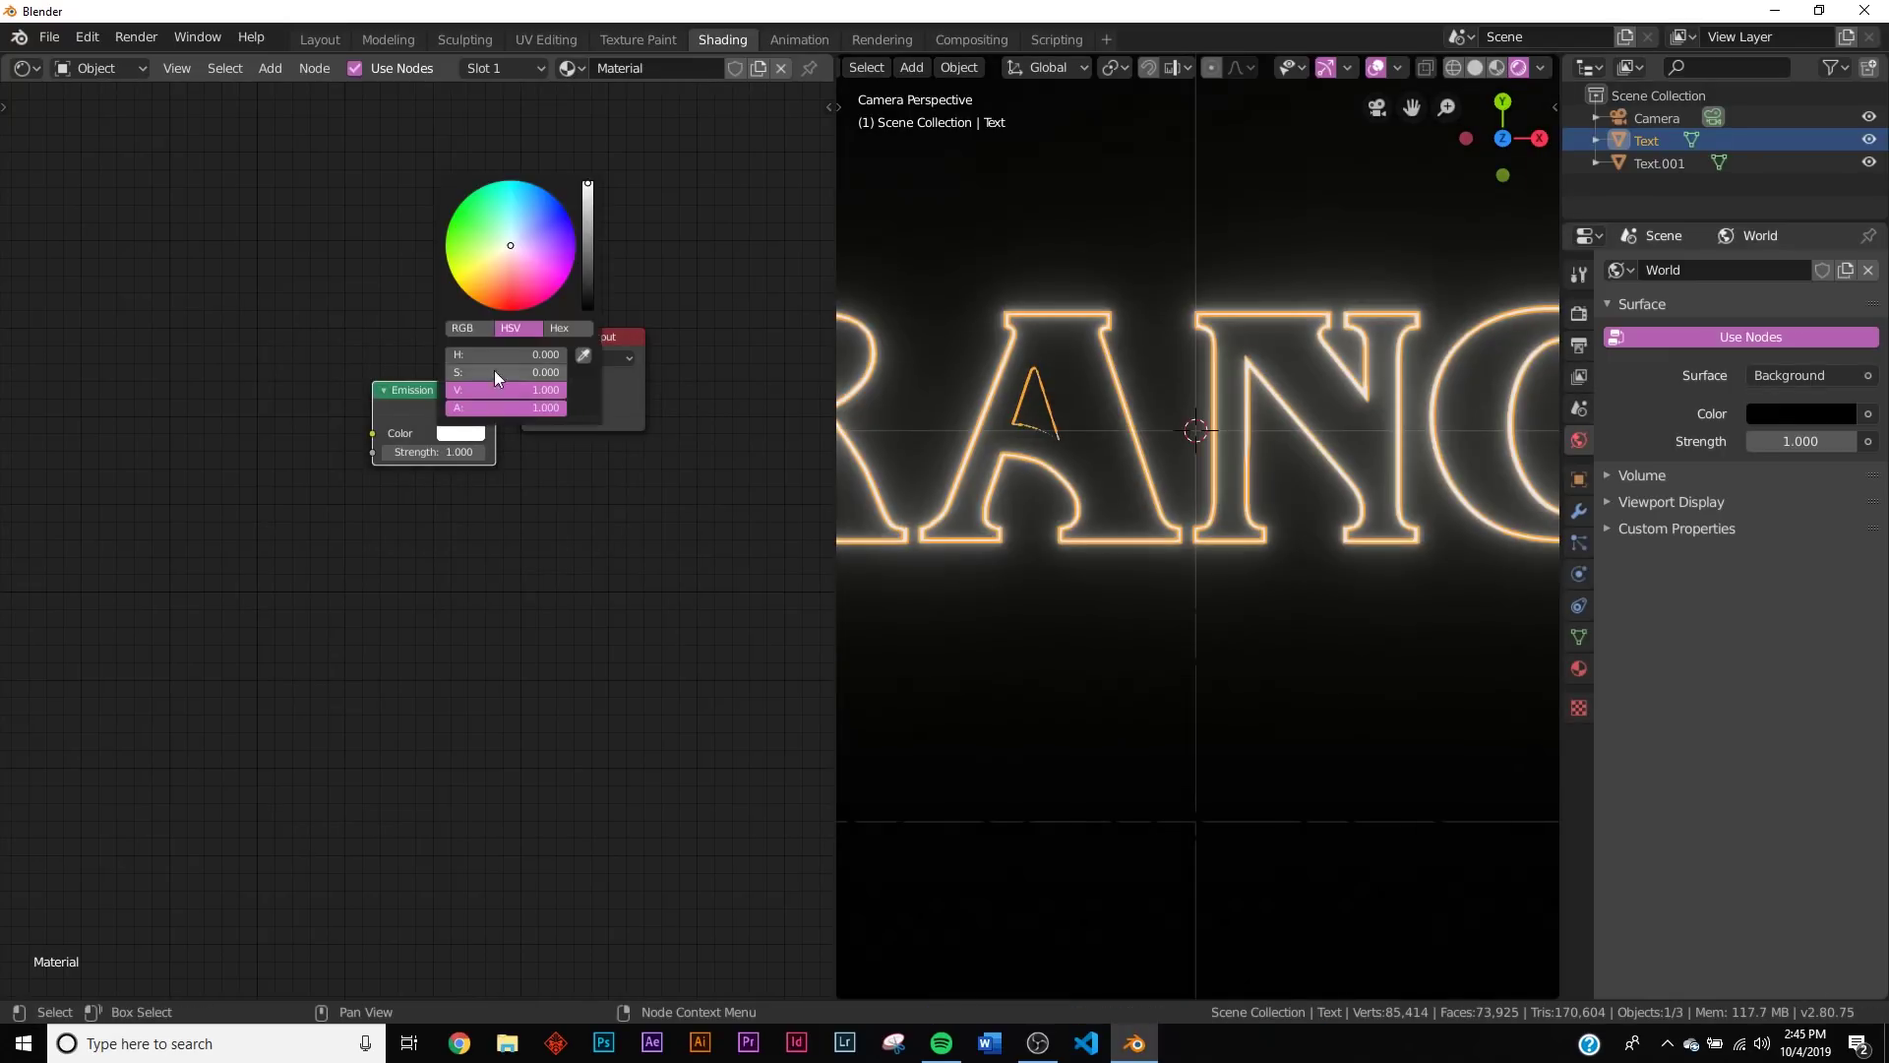
{"action": "left_click_drag", "start_coordinate": [539, 377], "coordinate": [443, 393]}
Step: Examine the red glow of the STRANGER outline up close in the rendered camera view
{"action": "scroll", "coordinate": [1264, 477], "scroll_direction": "down", "scroll_amount": 3}
{"action": "left_click", "coordinate": [1287, 635]}
{"action": "scroll", "coordinate": [1278, 641], "scroll_direction": "up", "scroll_amount": 3}
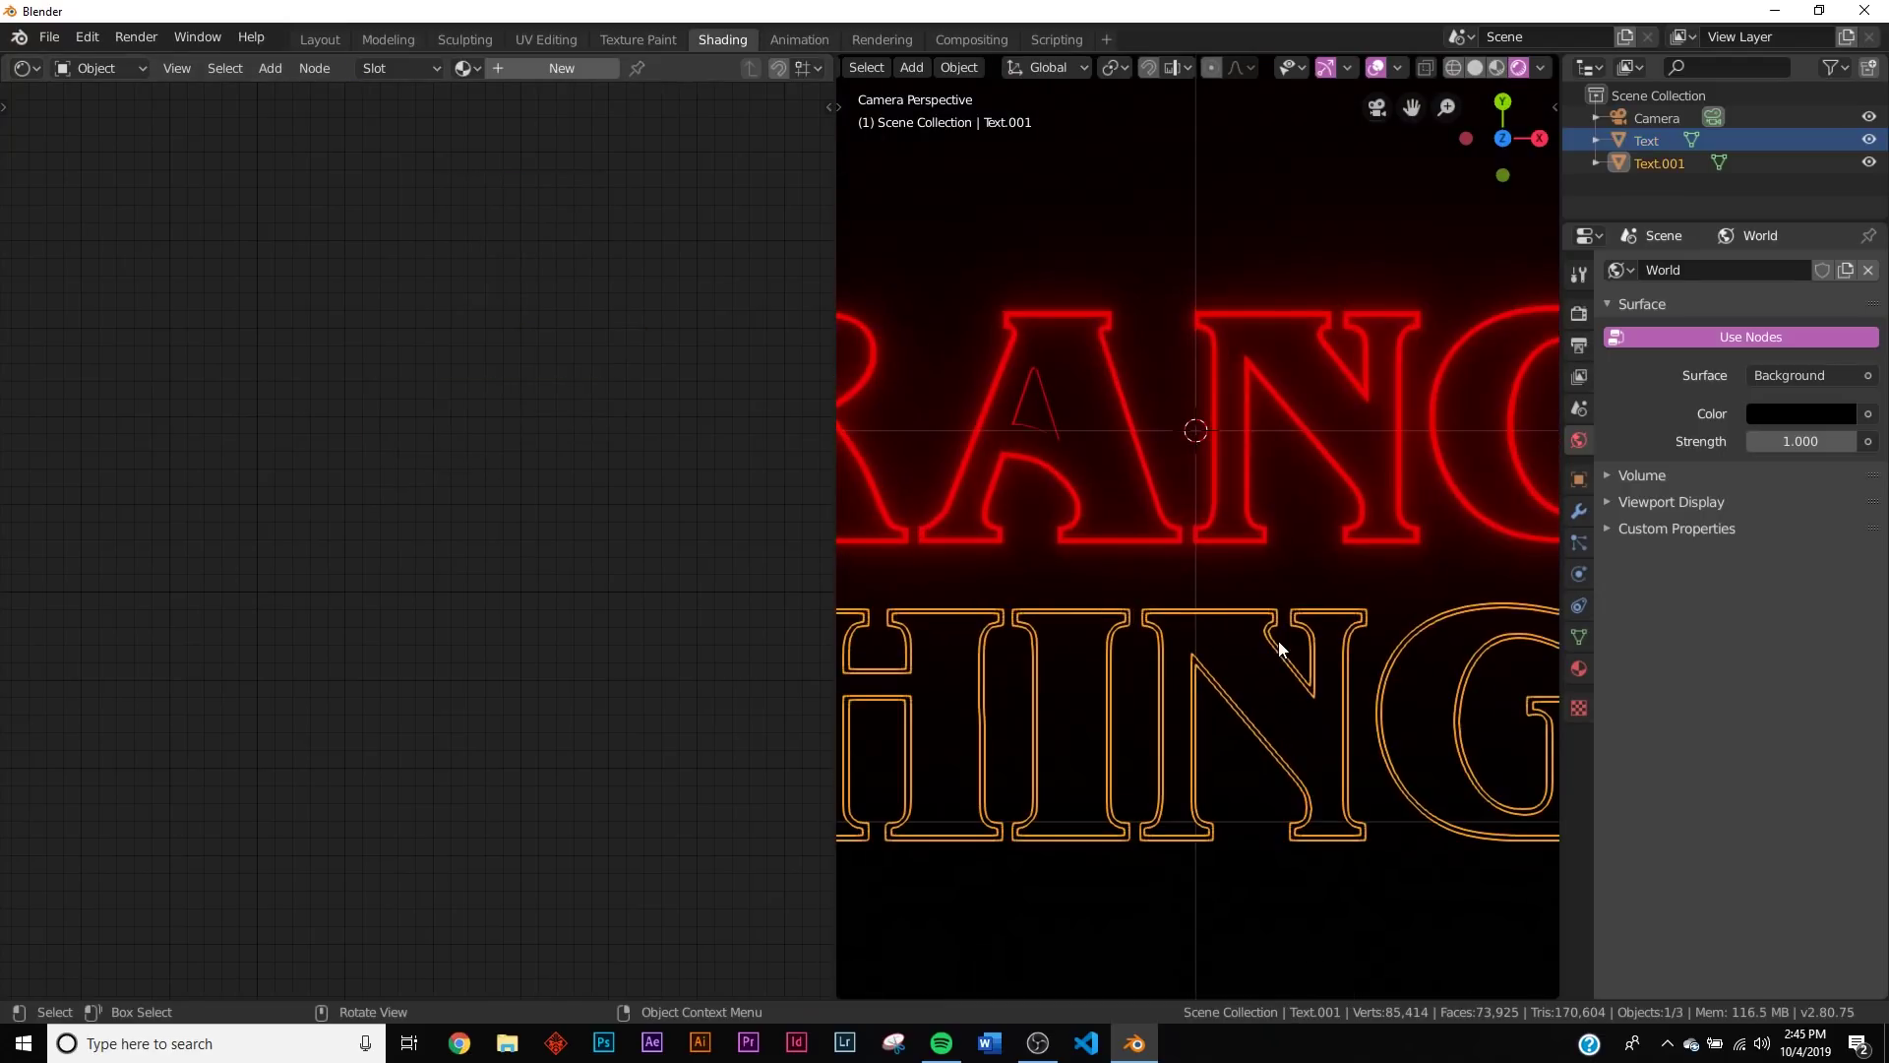
{"action": "left_click", "coordinate": [1336, 186]}
{"action": "scroll", "coordinate": [1224, 475], "scroll_direction": "up", "scroll_amount": 6}
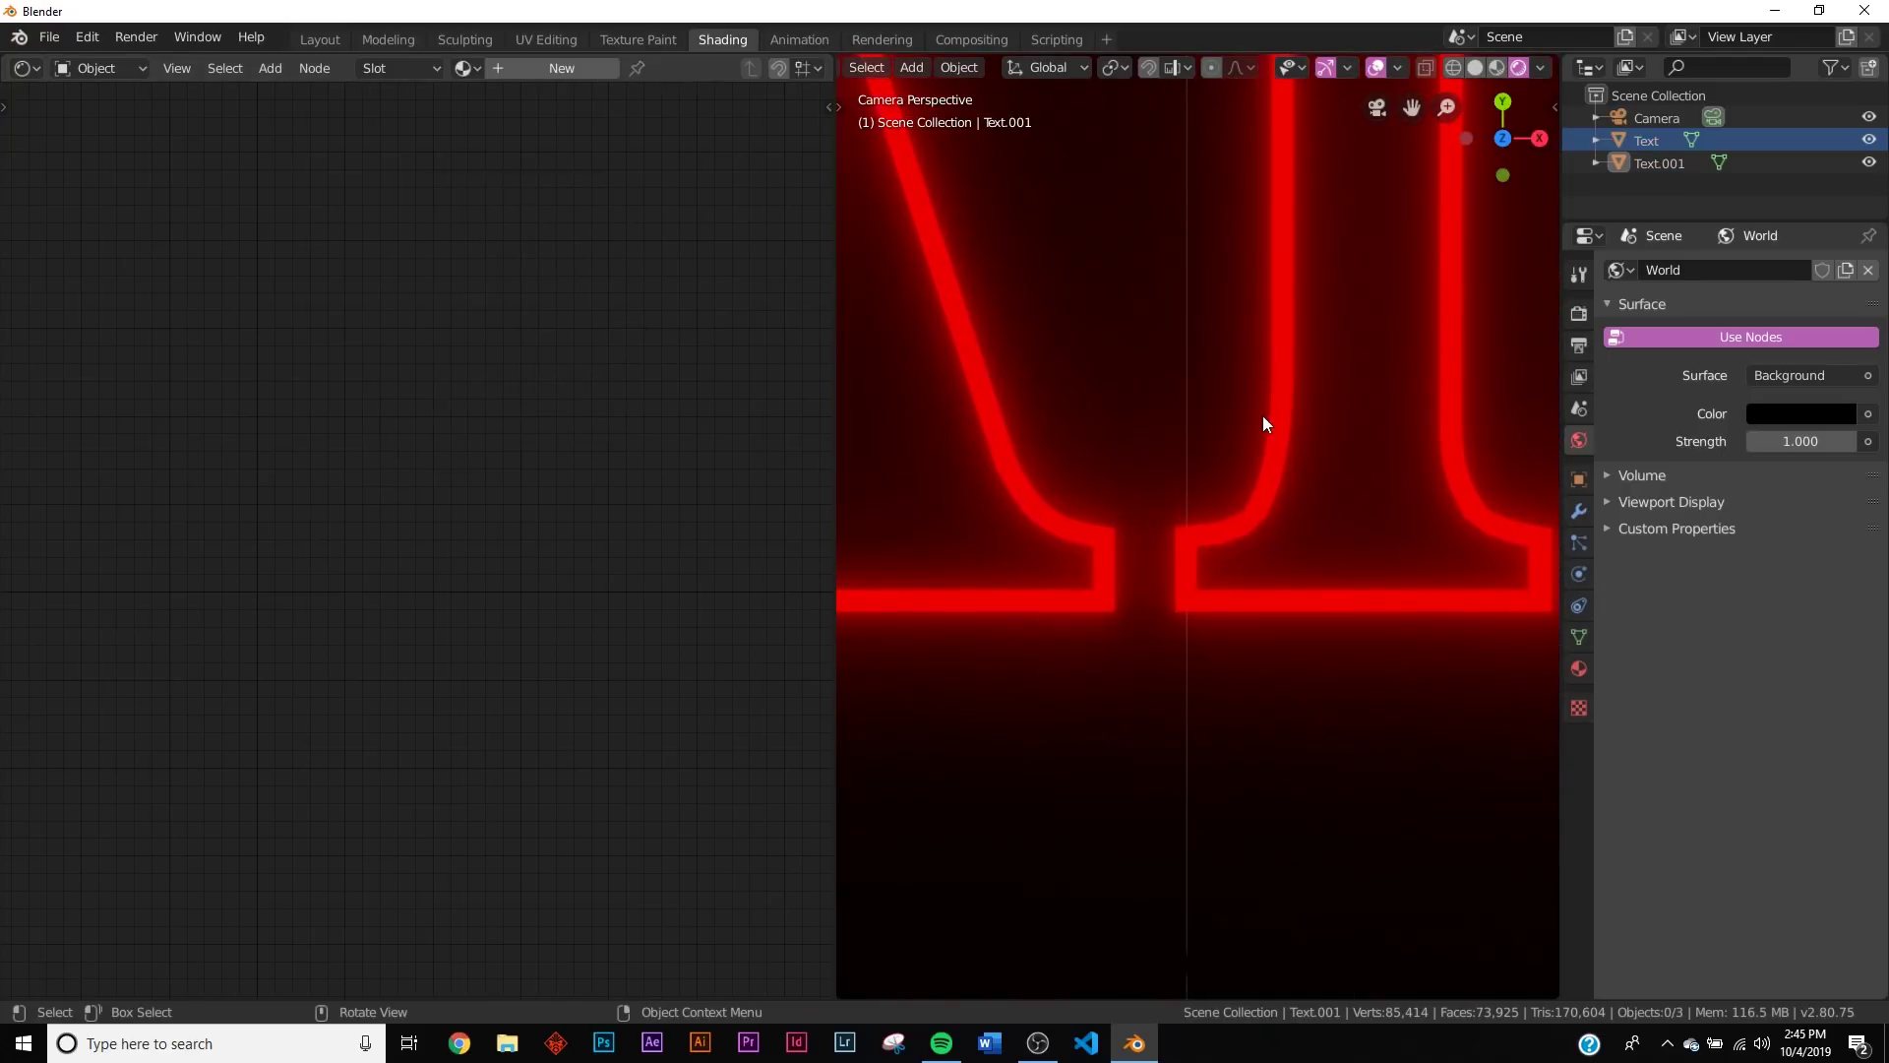
{"action": "scroll", "coordinate": [1261, 415], "scroll_direction": "up", "scroll_amount": 2}
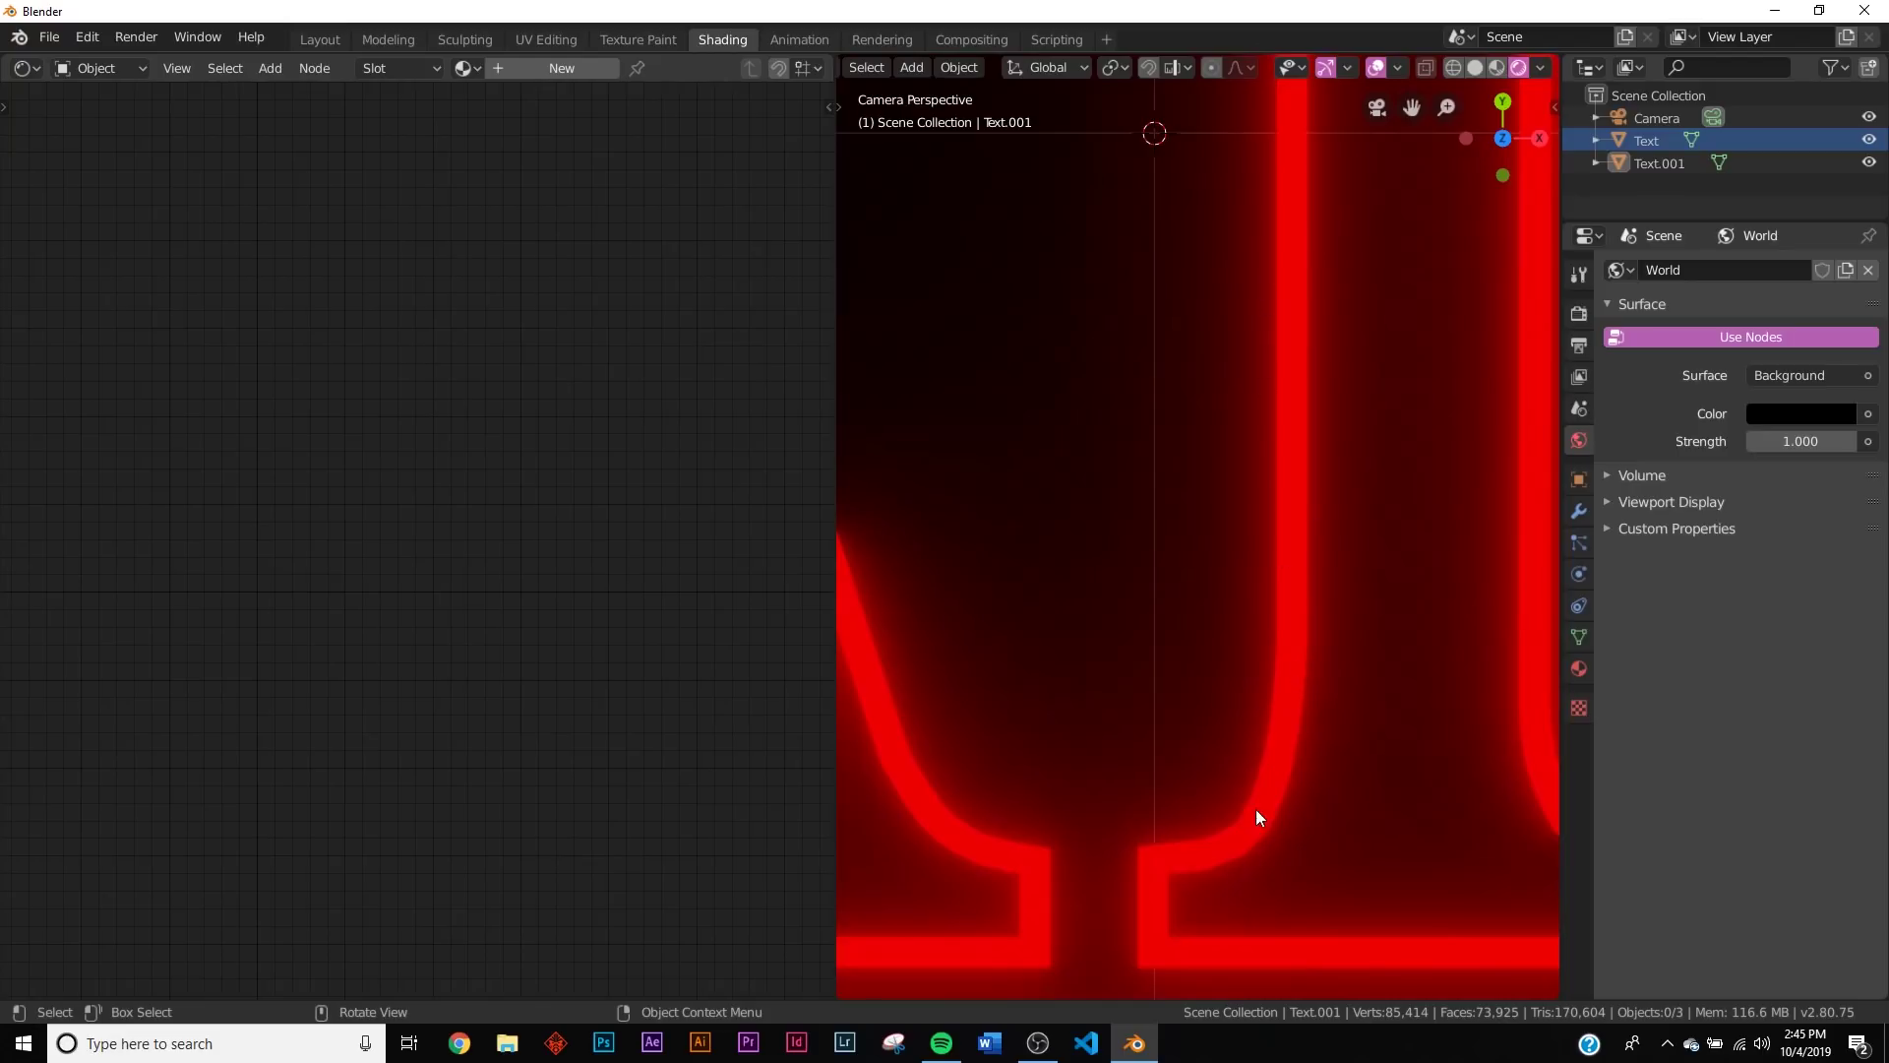
{"action": "scroll", "coordinate": [1356, 399], "scroll_direction": "down", "scroll_amount": 2}
Step: Try an Emission strength of 3.8 on the STRANGER material, and undo the strength change
{"action": "left_click_drag", "start_coordinate": [468, 452], "coordinate": [442, 434]}
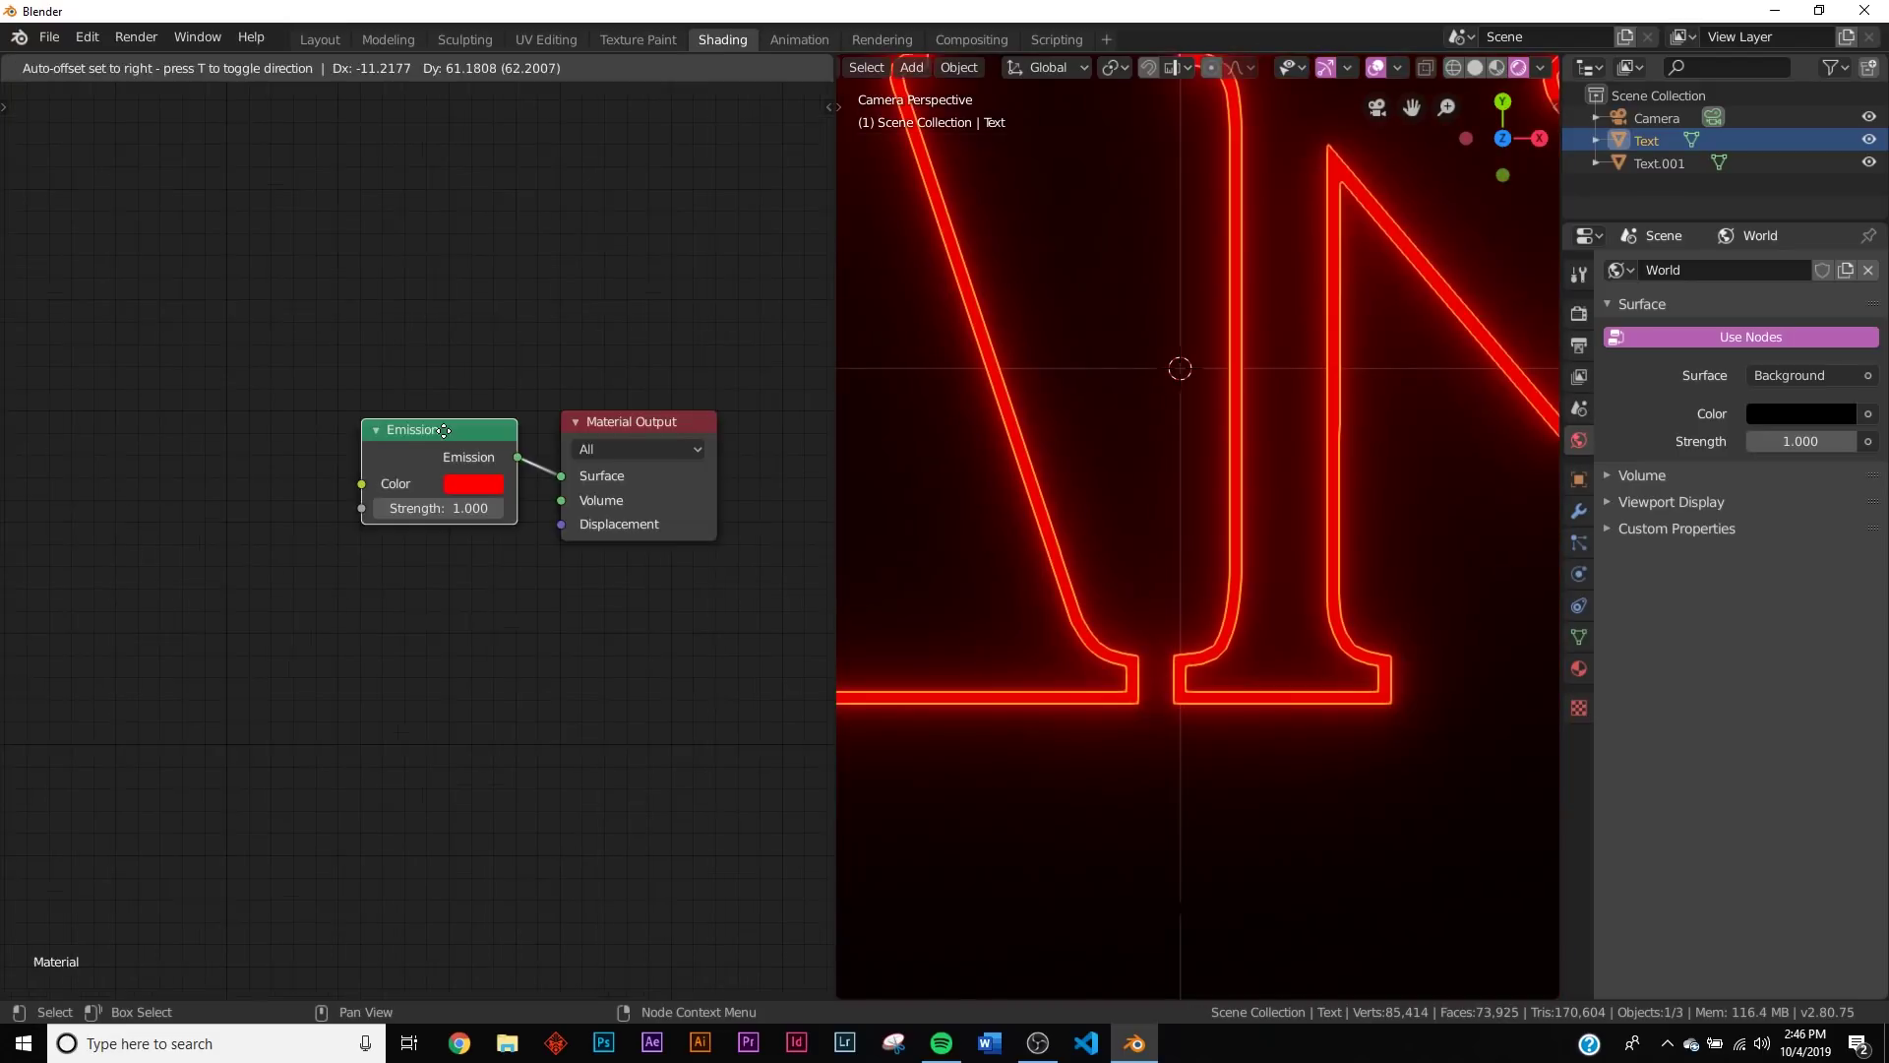
{"action": "scroll", "coordinate": [263, 558], "scroll_direction": "up", "scroll_amount": 4}
{"action": "middle_click_drag", "start_coordinate": [262, 559], "coordinate": [363, 606]}
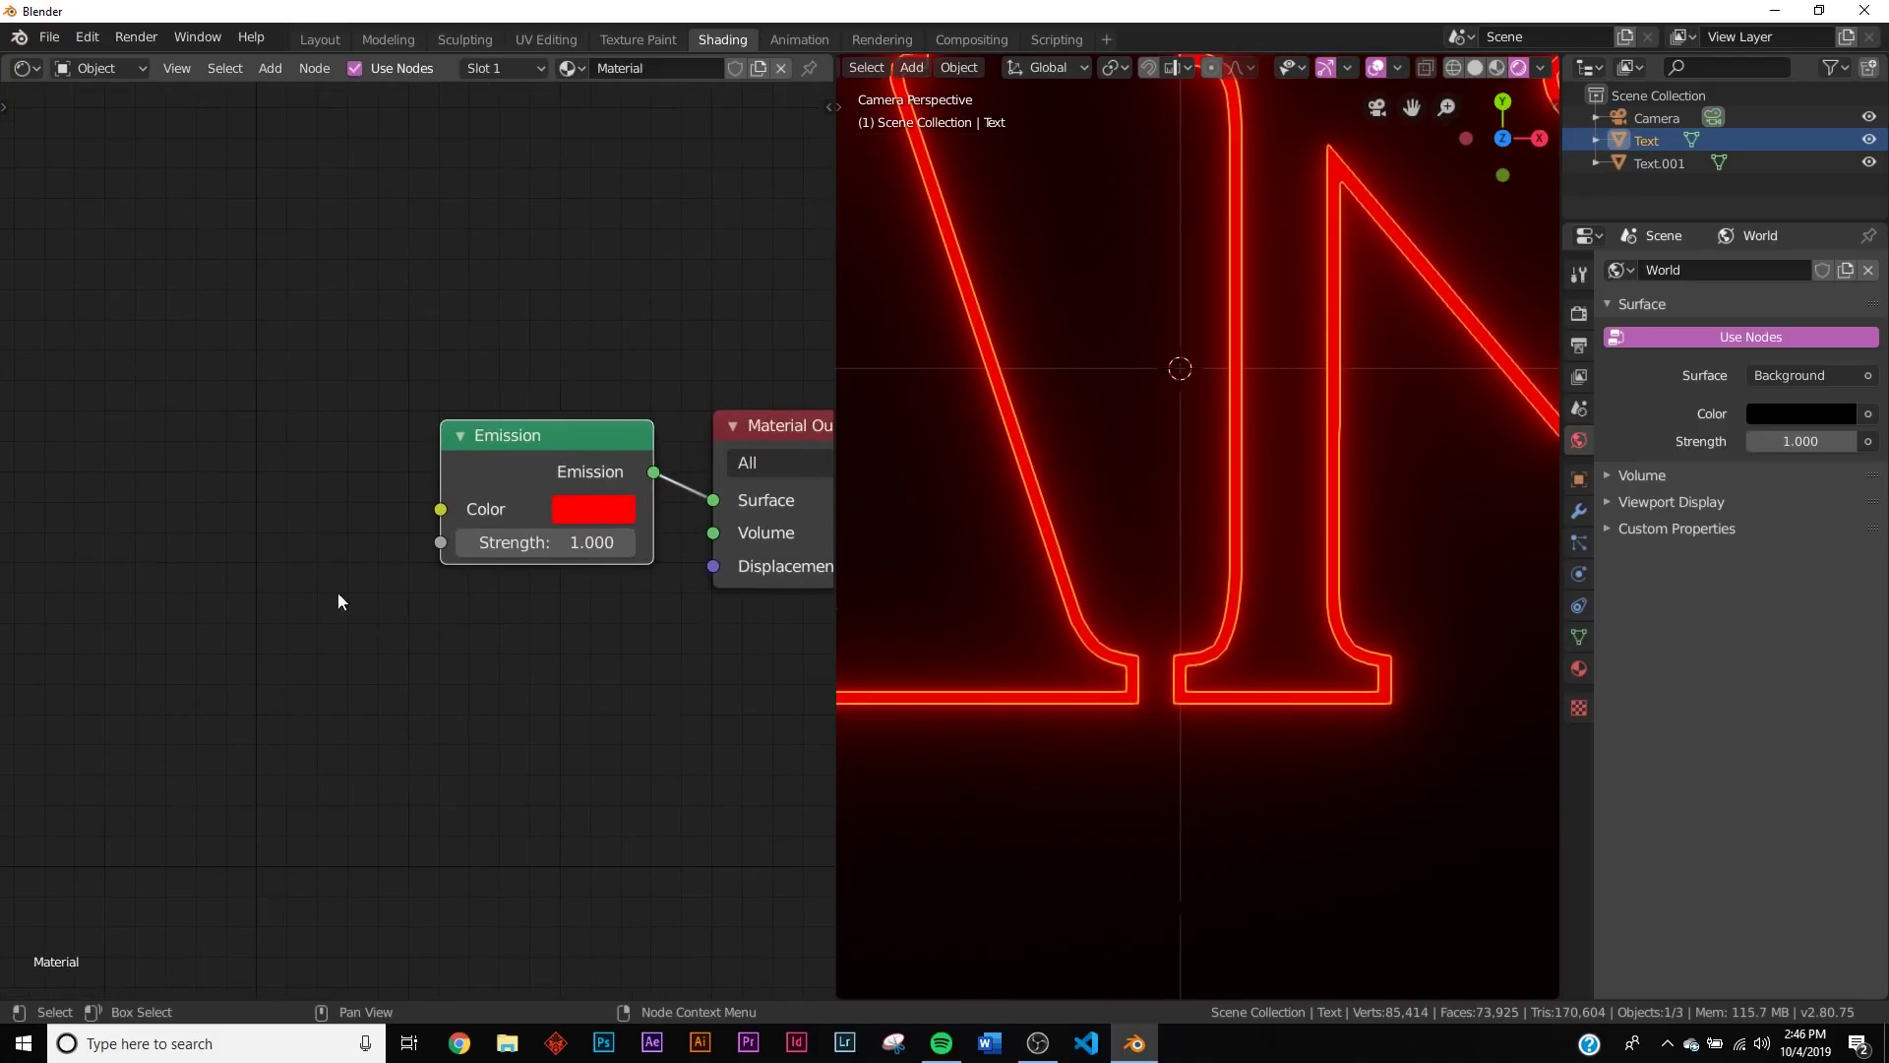
{"action": "left_click_drag", "start_coordinate": [554, 547], "coordinate": [629, 547]}
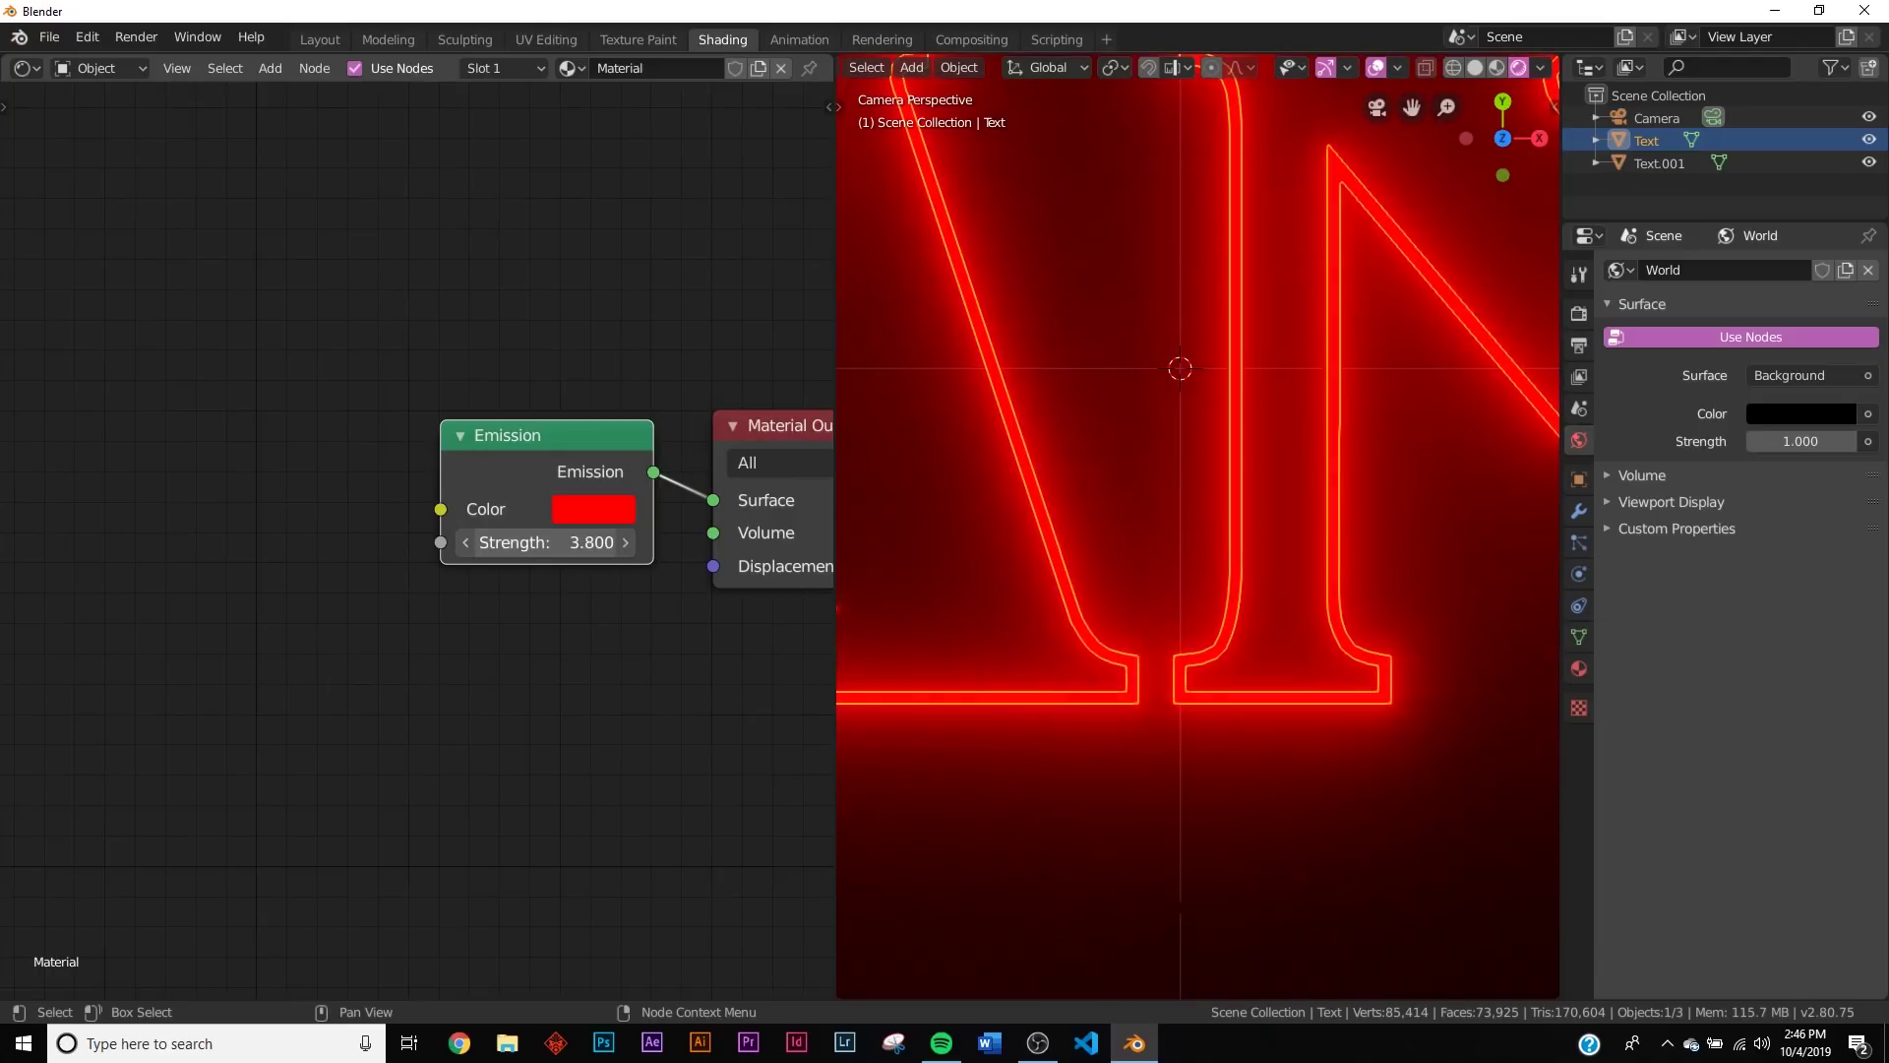
{"action": "key", "text": "ctrl+z"}
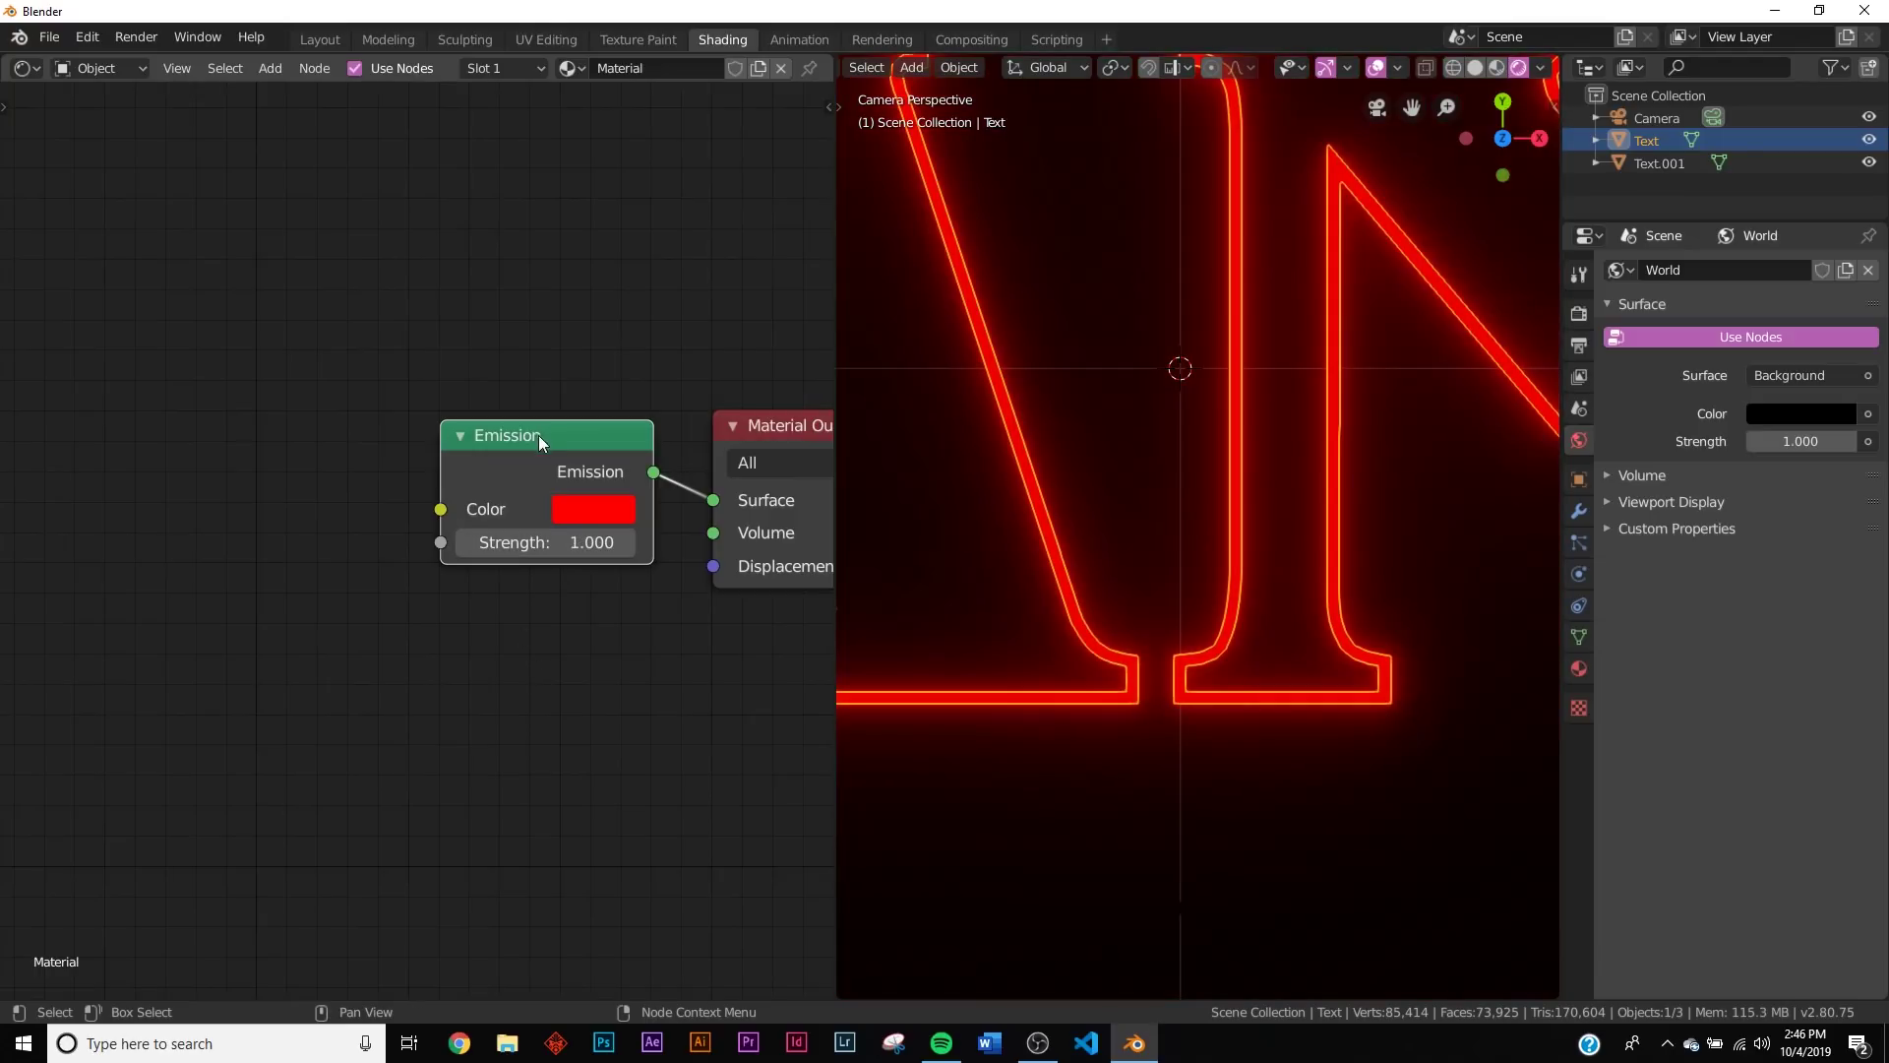
Step: Move the Emission node away from the Material Output, duplicate it below, and set the copy's Strength to 40
{"action": "left_click_drag", "start_coordinate": [570, 451], "coordinate": [321, 431]}
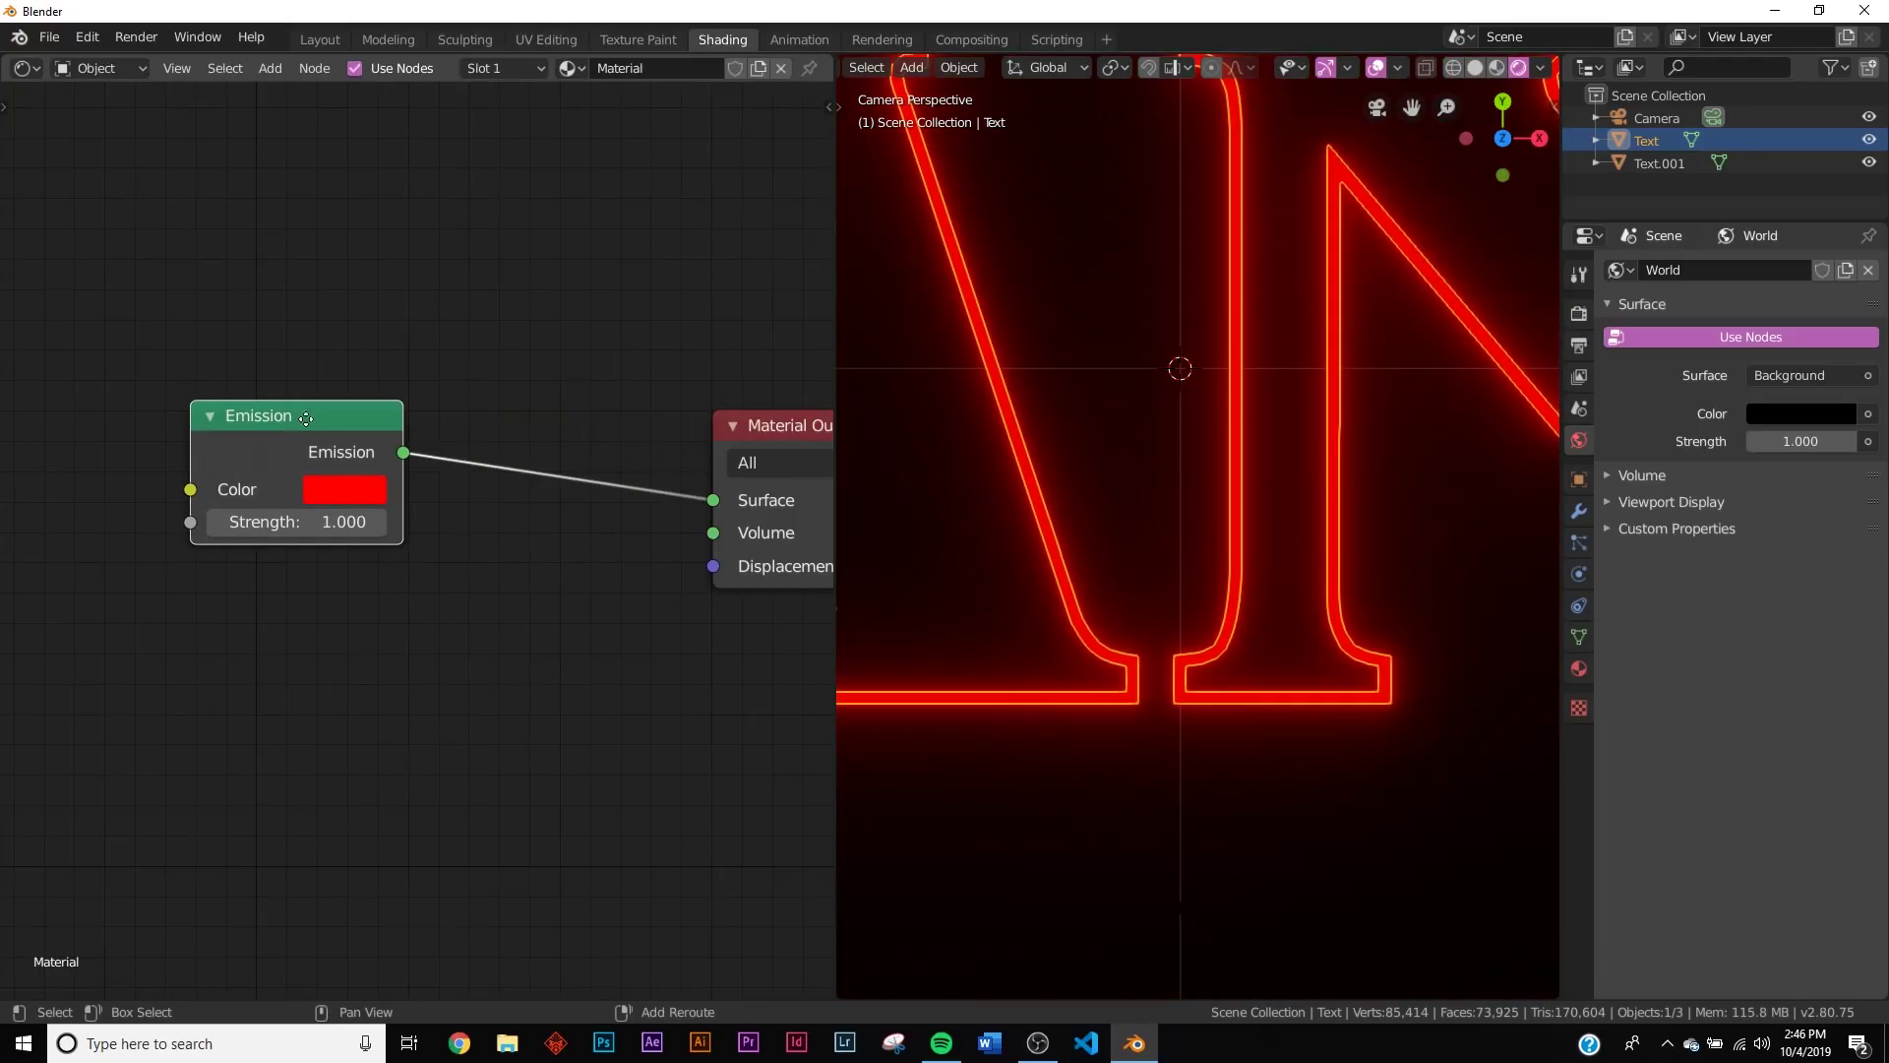
{"action": "key", "text": "shift+d"}
{"action": "left_click", "coordinate": [301, 573]}
{"action": "left_click", "coordinate": [320, 684]}
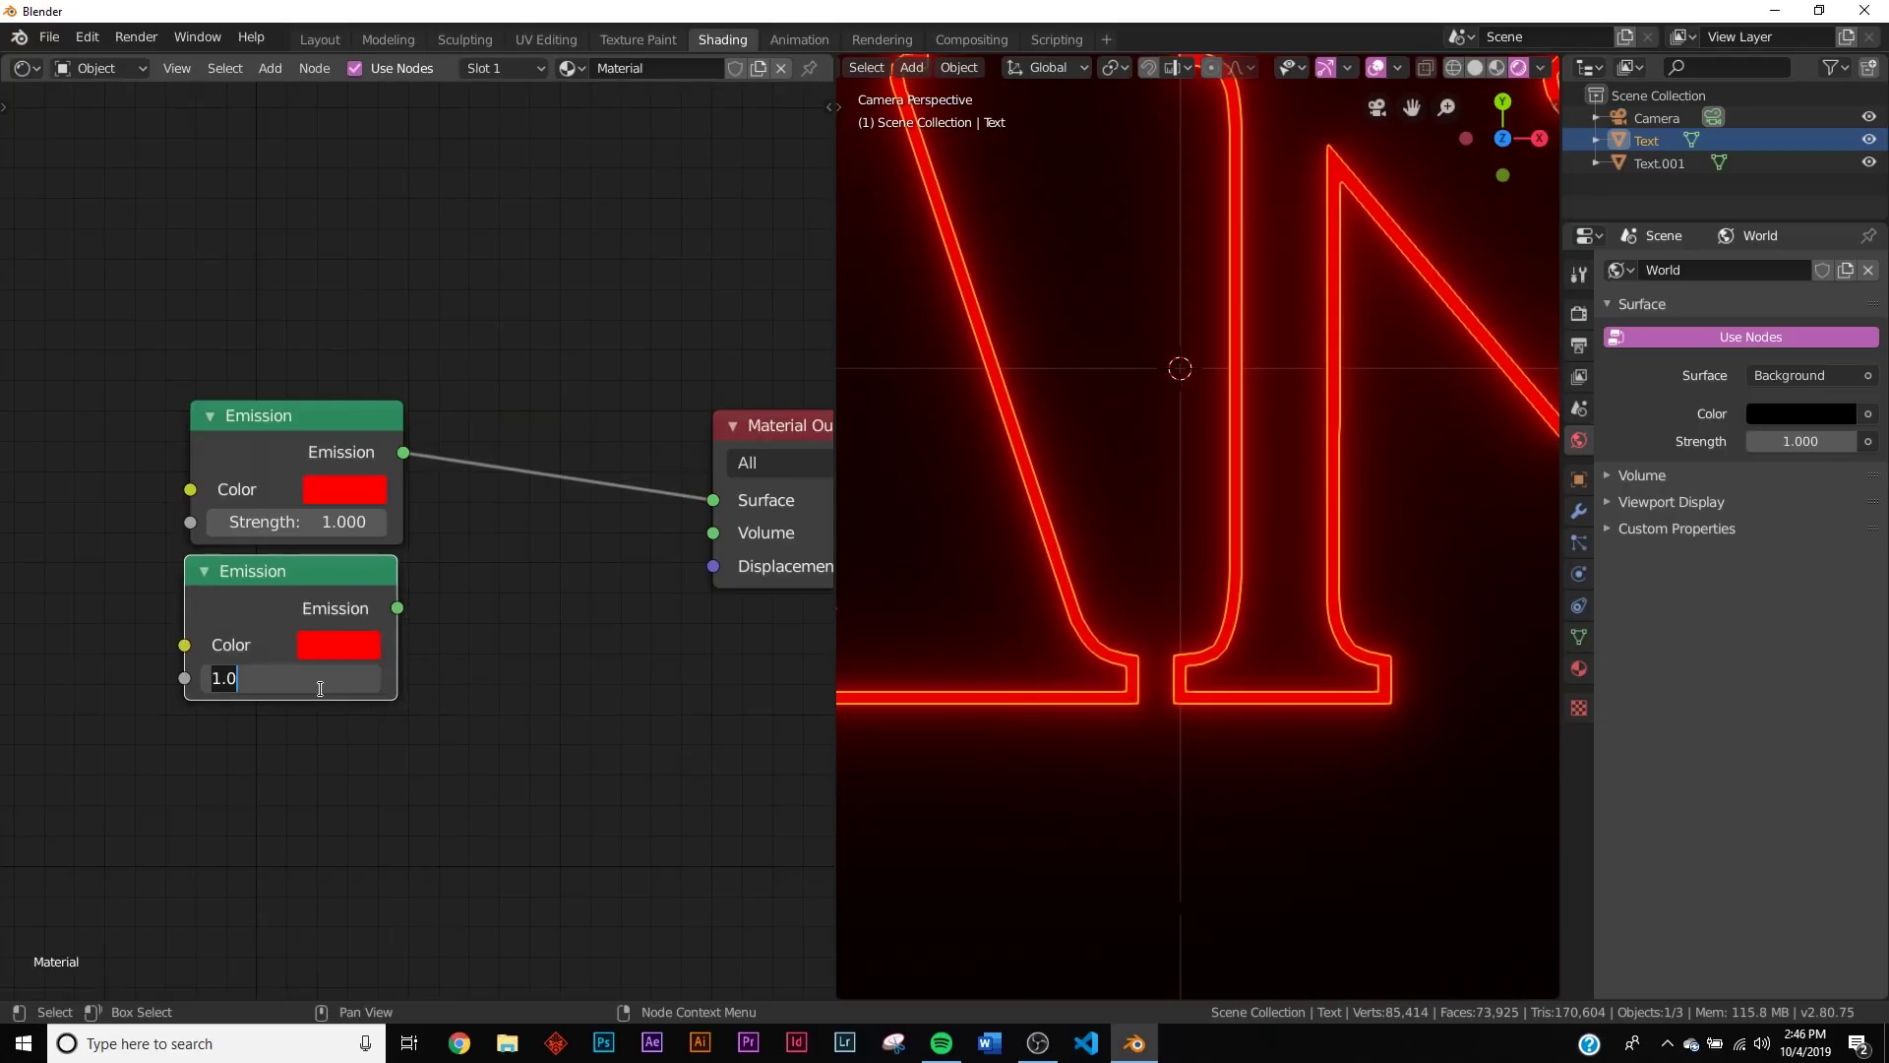
{"action": "type", "text": "40"}
{"action": "key", "text": "Return"}
{"action": "key", "text": "shift+a"}
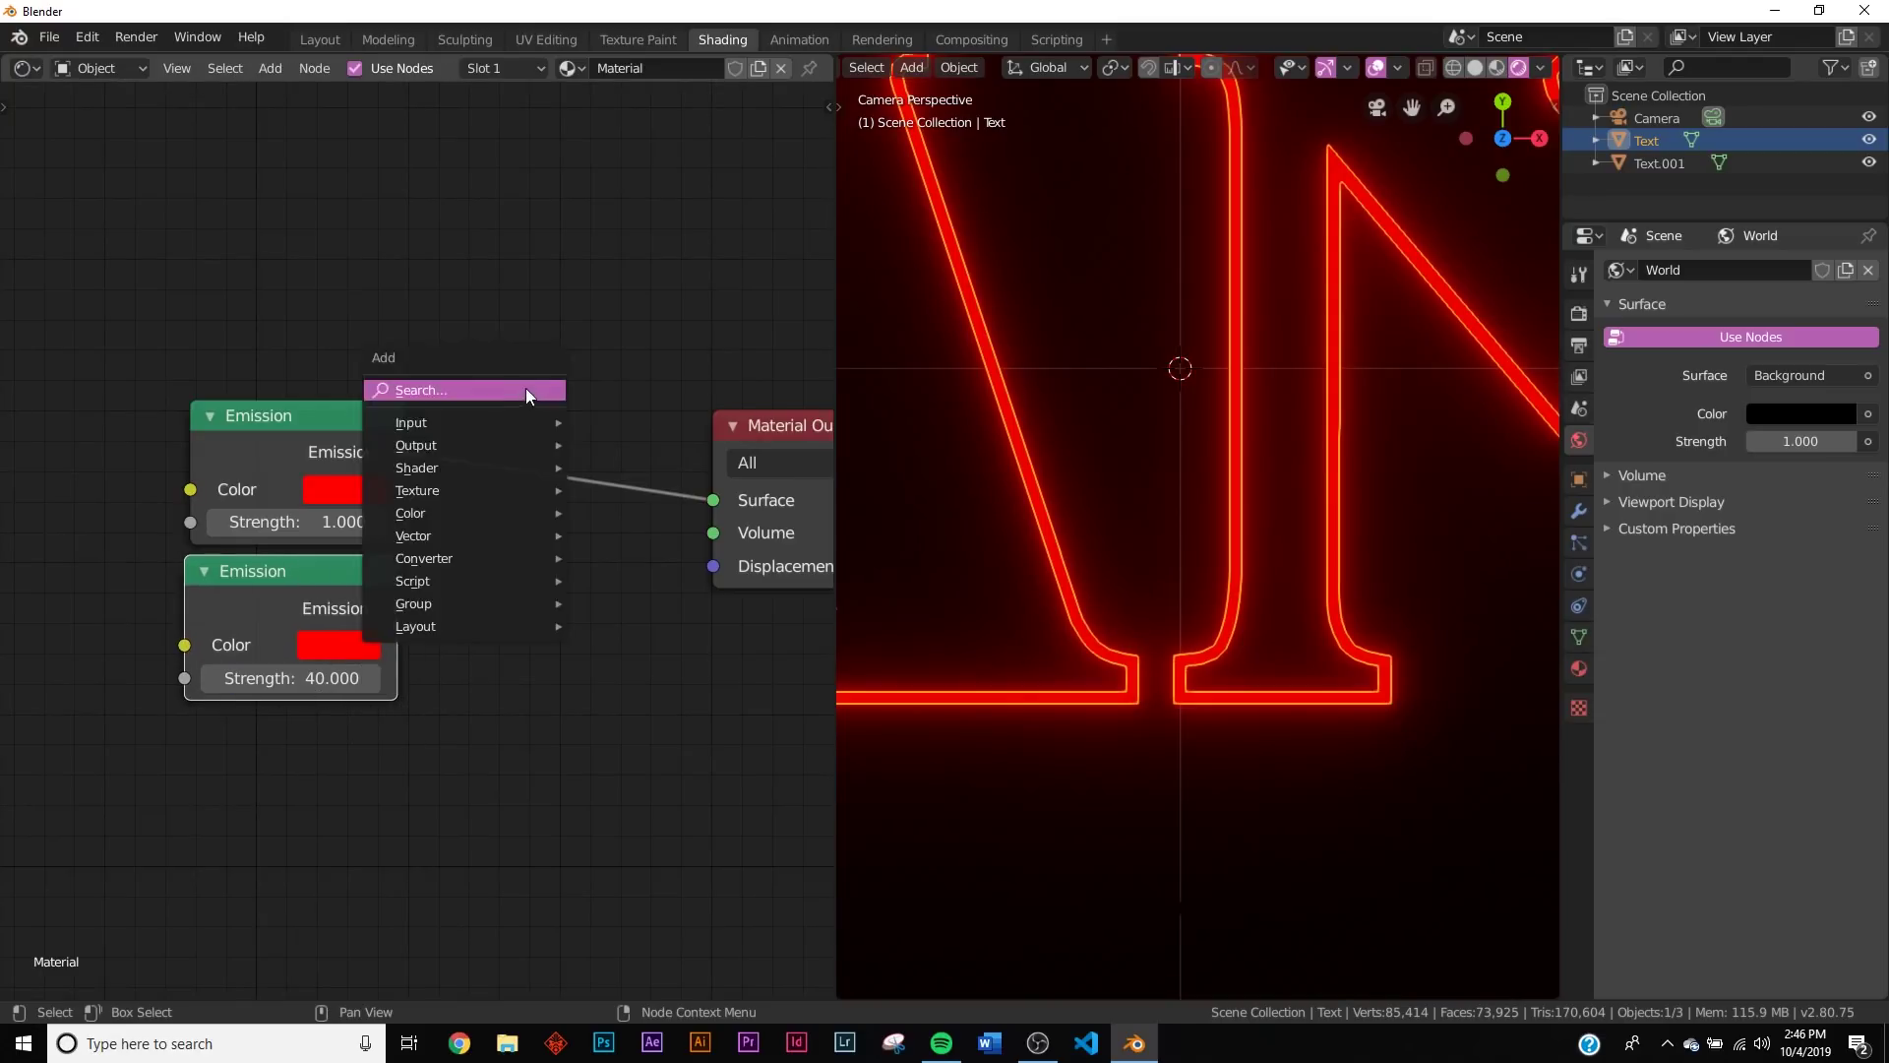
{"action": "left_click", "coordinate": [526, 387]}
{"action": "type", "text": "mix"}
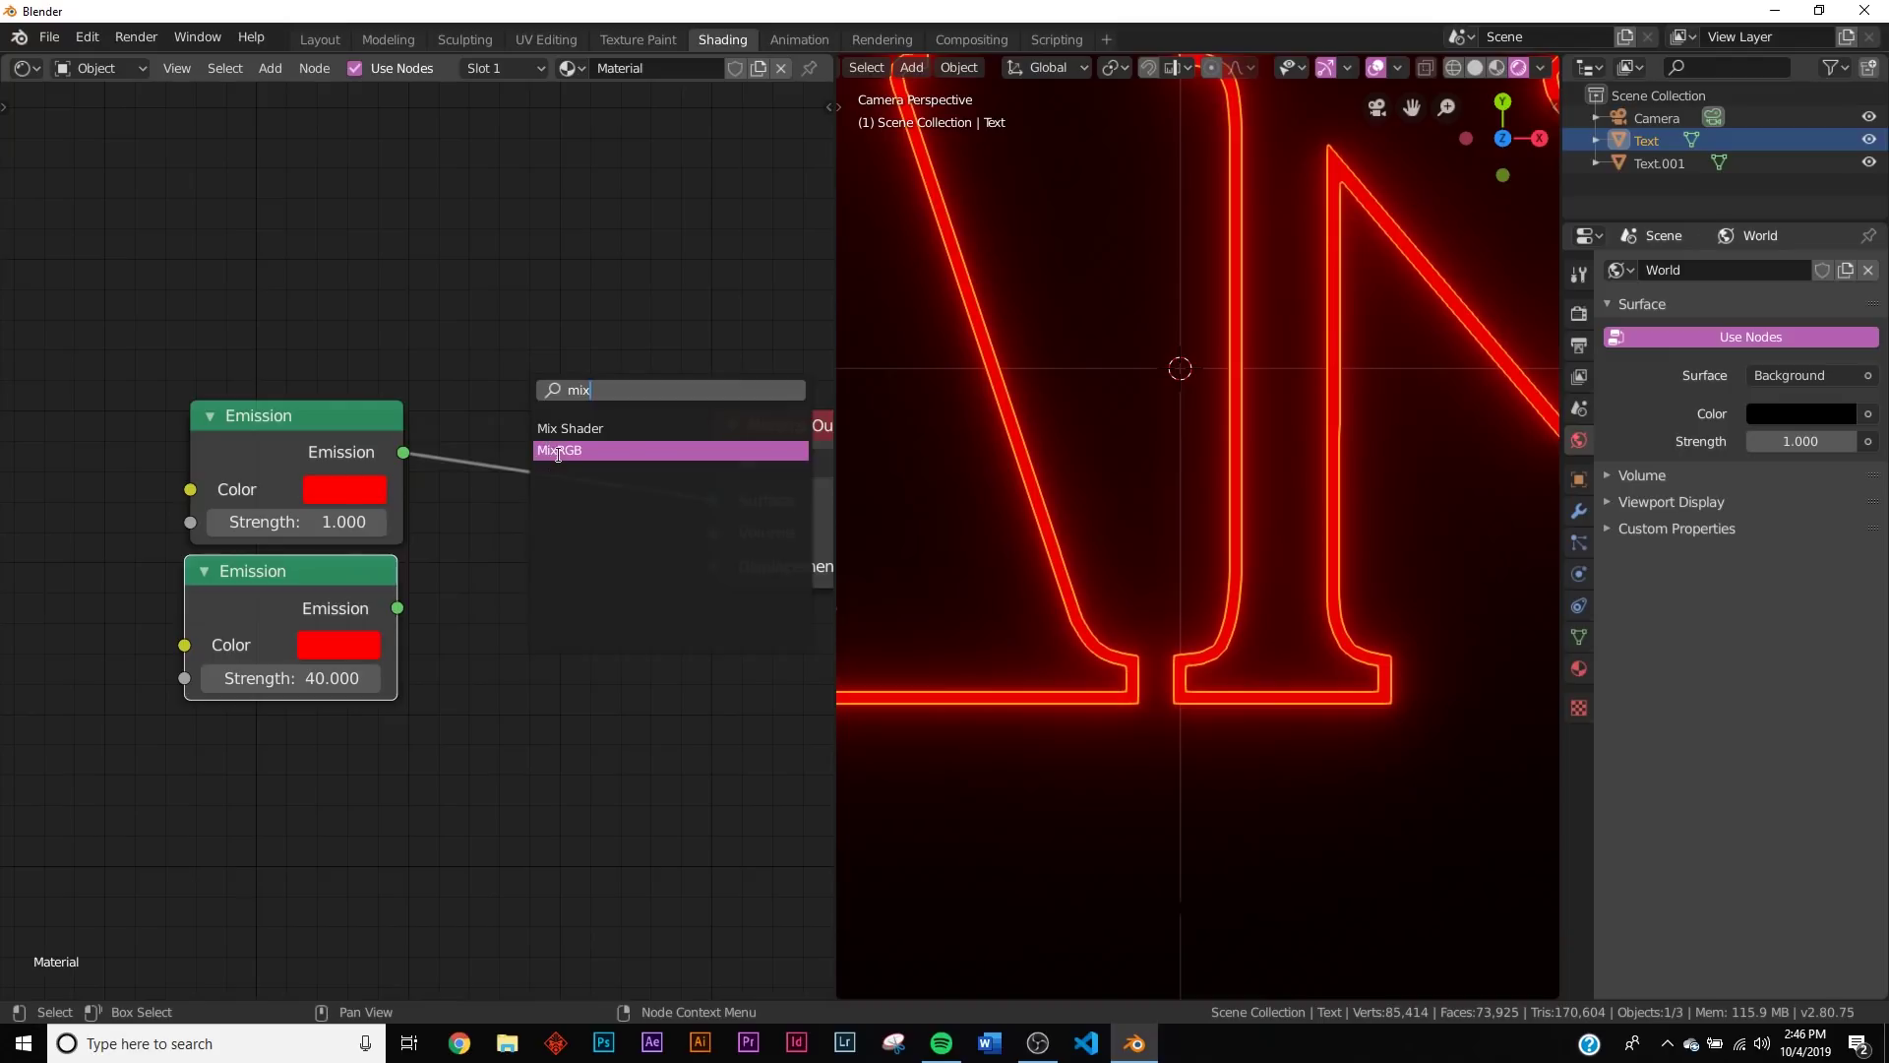
{"action": "left_click", "coordinate": [557, 451]}
{"action": "key", "text": "Escape"}
Step: Insert a Mix Shader between the first Emission and the Material Output, and connect the second Emission to its second Shader input
{"action": "key", "text": "shift+a"}
{"action": "left_click", "coordinate": [494, 557]}
{"action": "type", "text": "mi"}
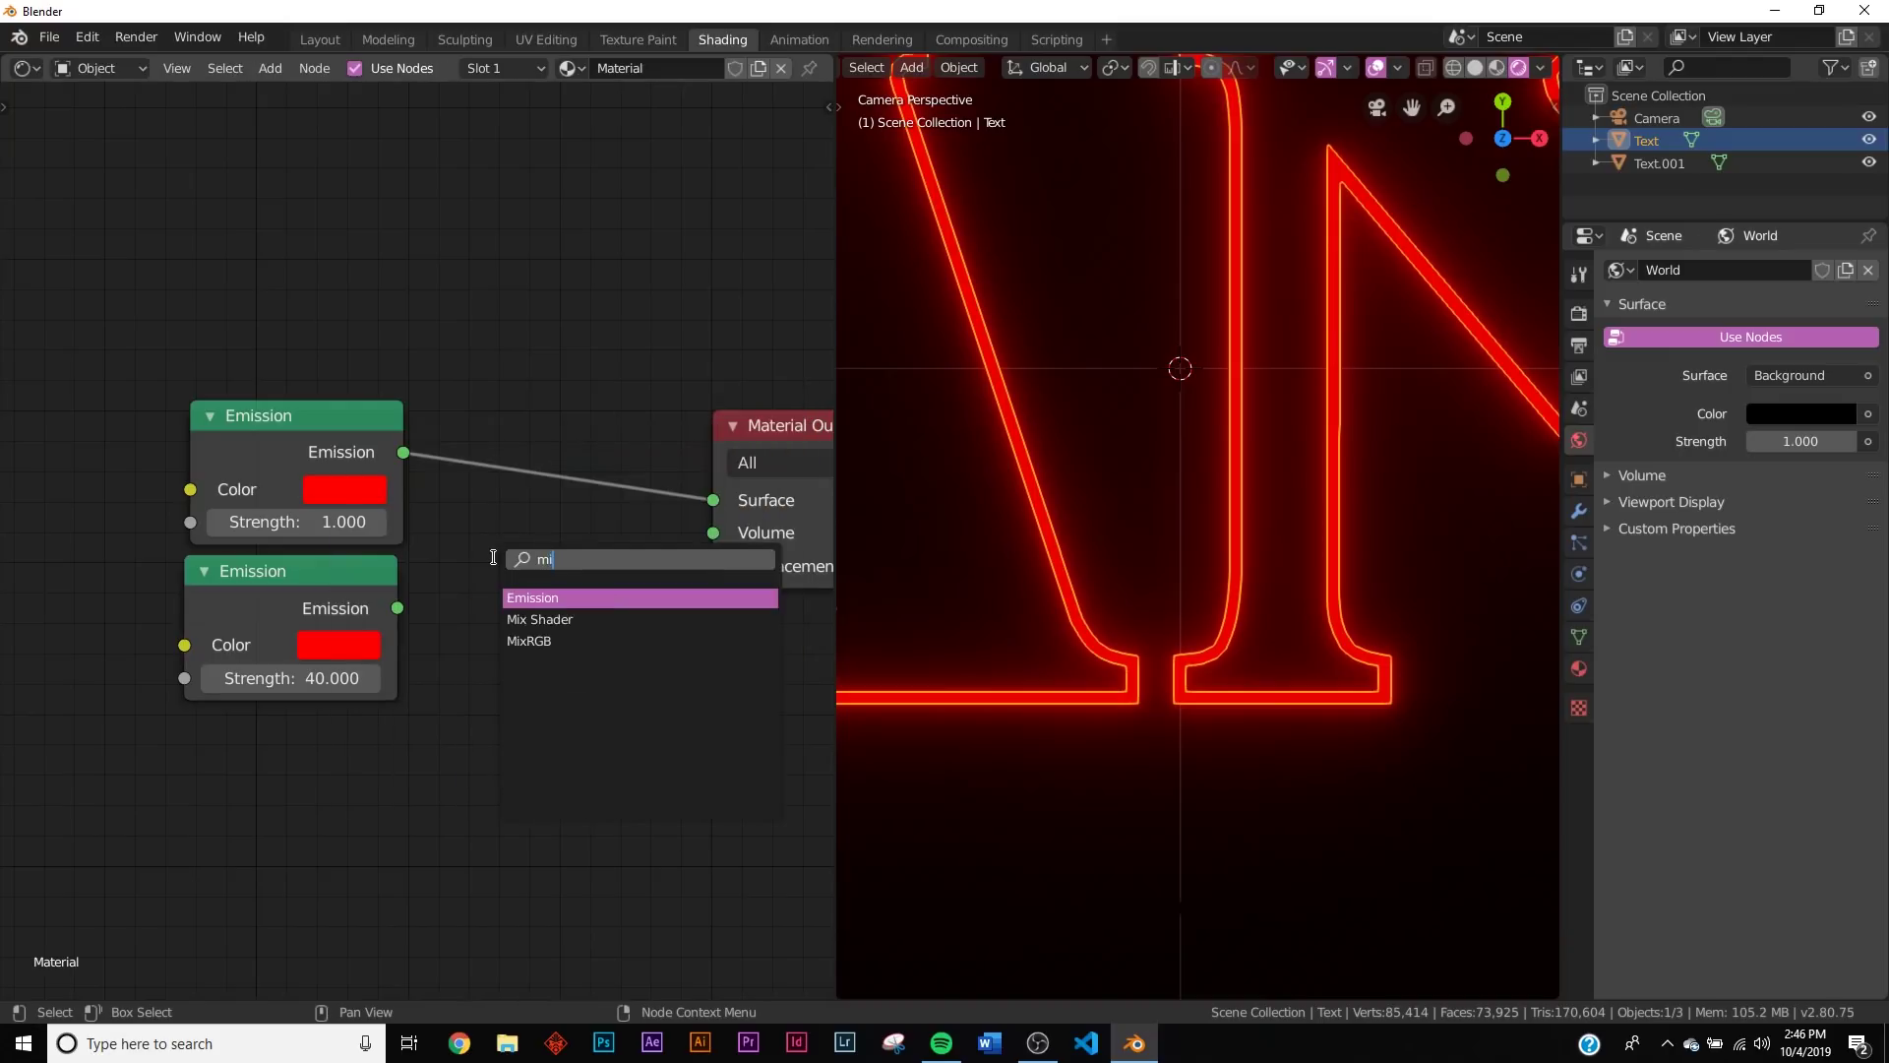
{"action": "type", "text": "x"}
{"action": "key", "text": "Return"}
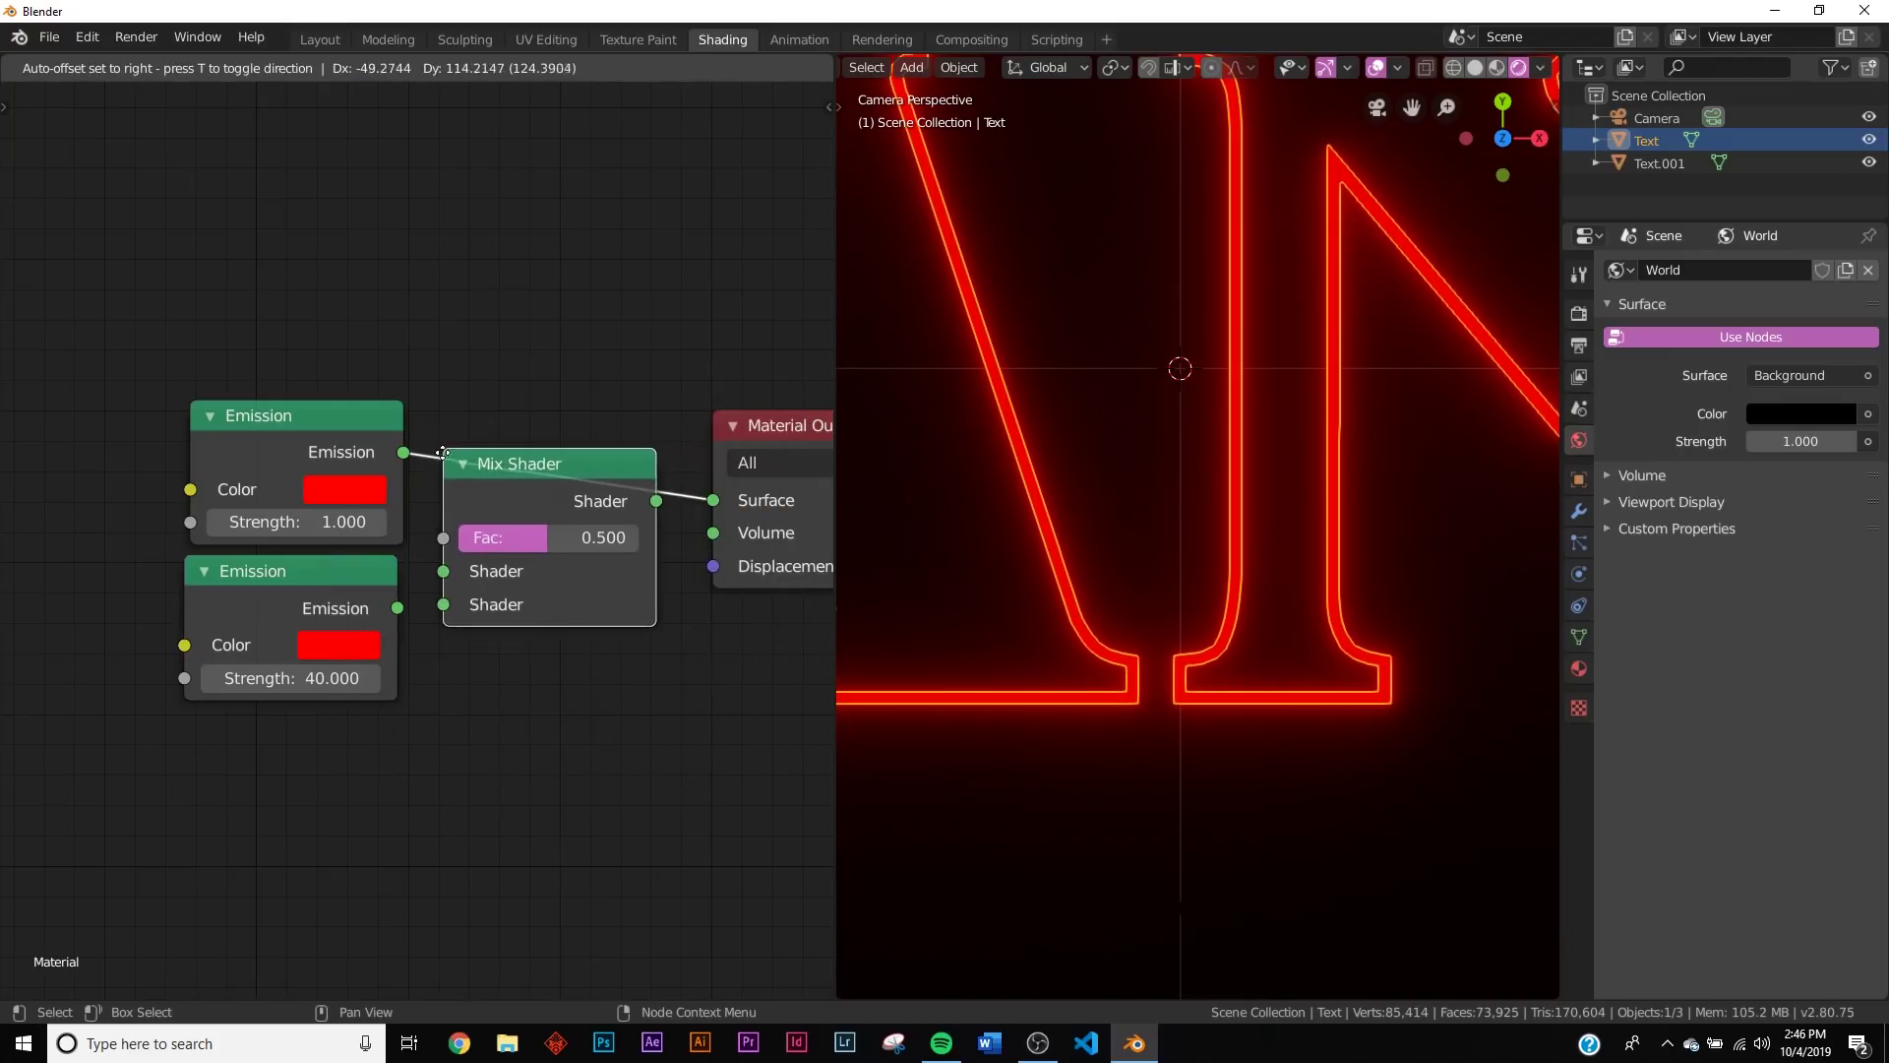
{"action": "left_click", "coordinate": [431, 635]}
{"action": "left_click_drag", "start_coordinate": [398, 608], "coordinate": [527, 607]}
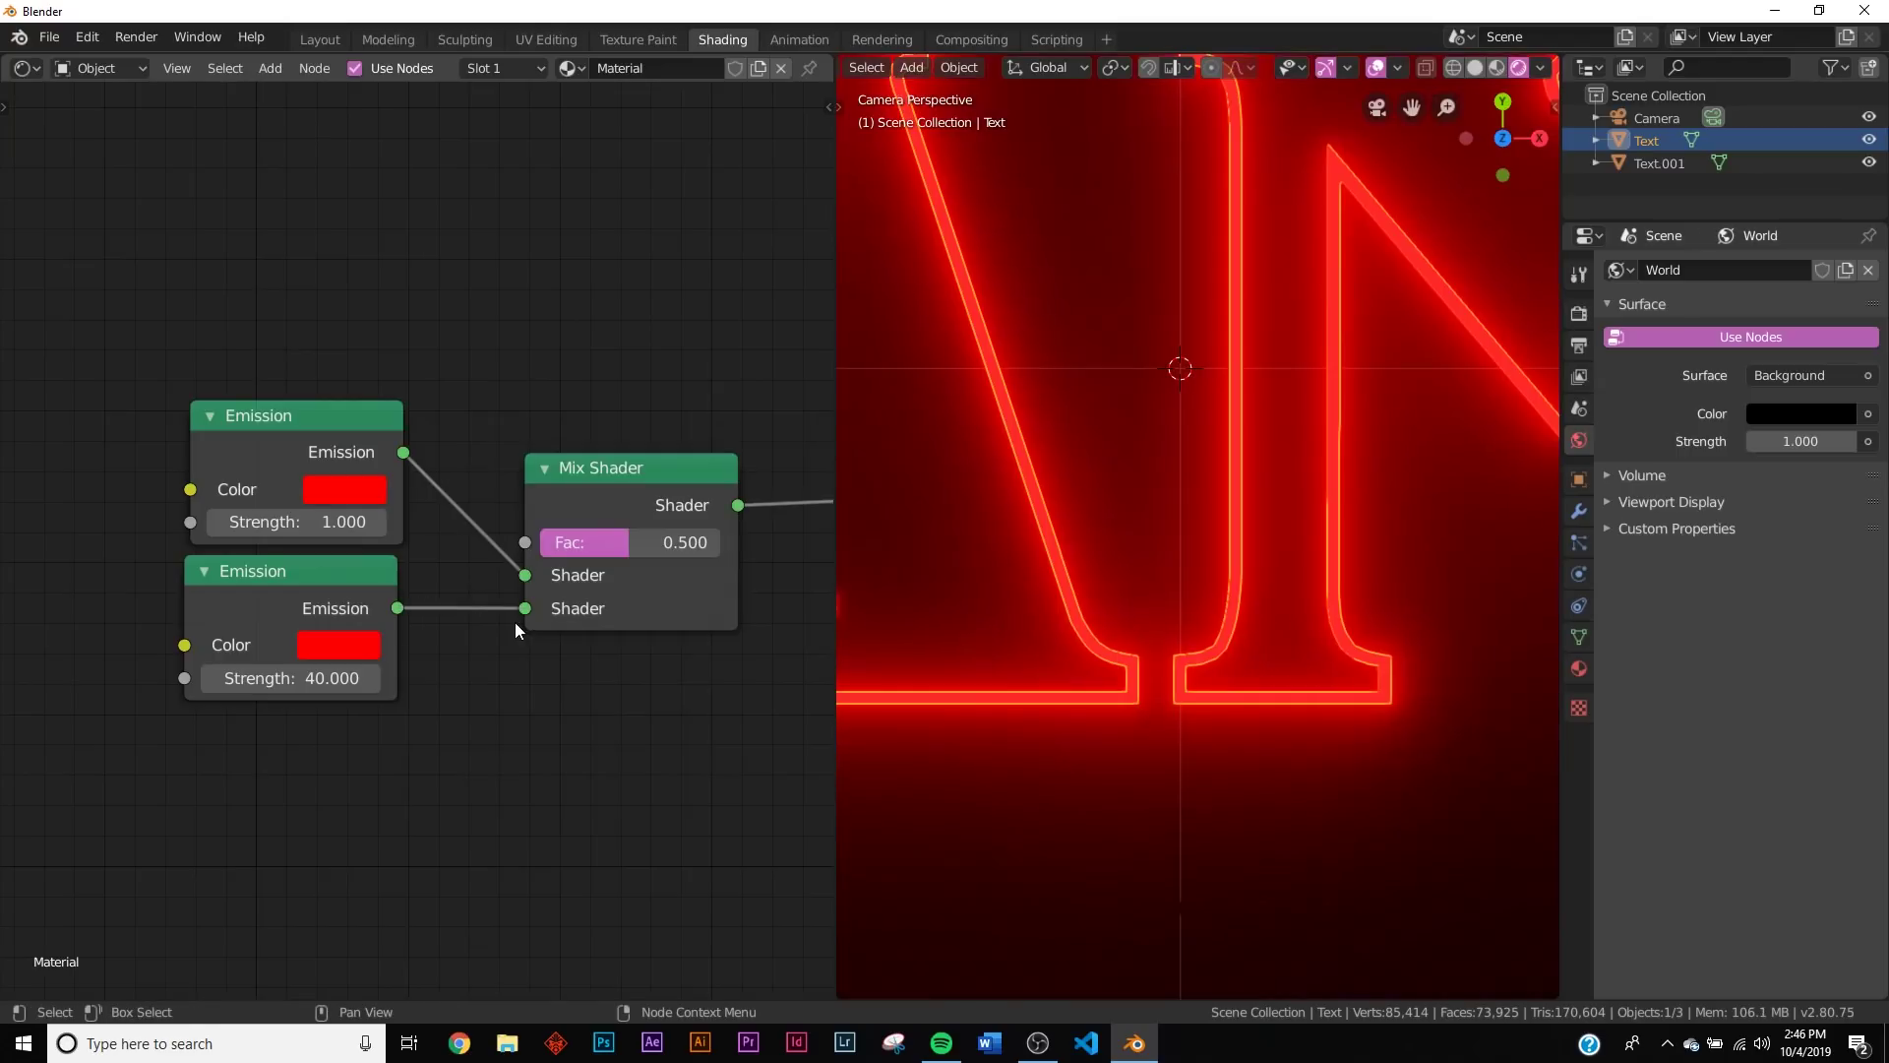
Step: Move the Mix Shader above the Emission nodes and hide the overlays in the 3D viewport
{"action": "left_click_drag", "start_coordinate": [632, 496], "coordinate": [641, 234]}
{"action": "middle_click_drag", "start_coordinate": [642, 234], "coordinate": [658, 593]}
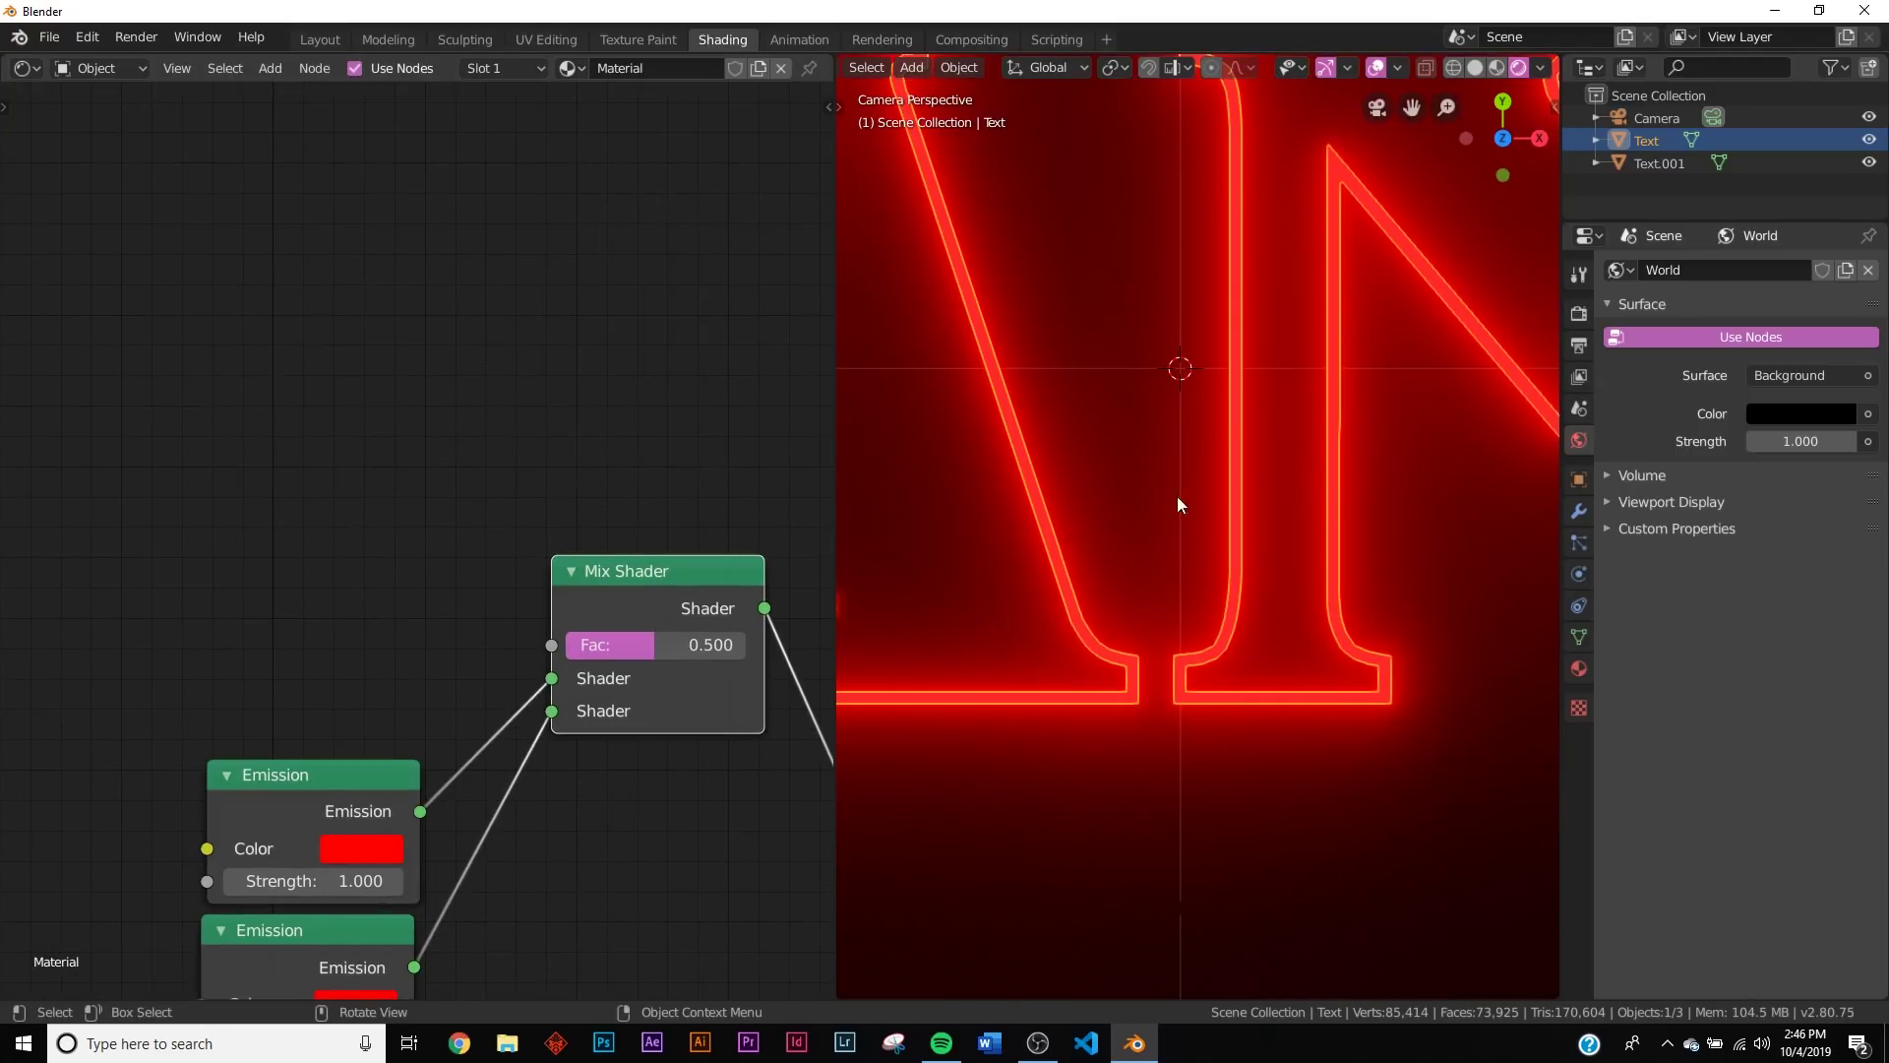
{"action": "left_click", "coordinate": [1371, 69]}
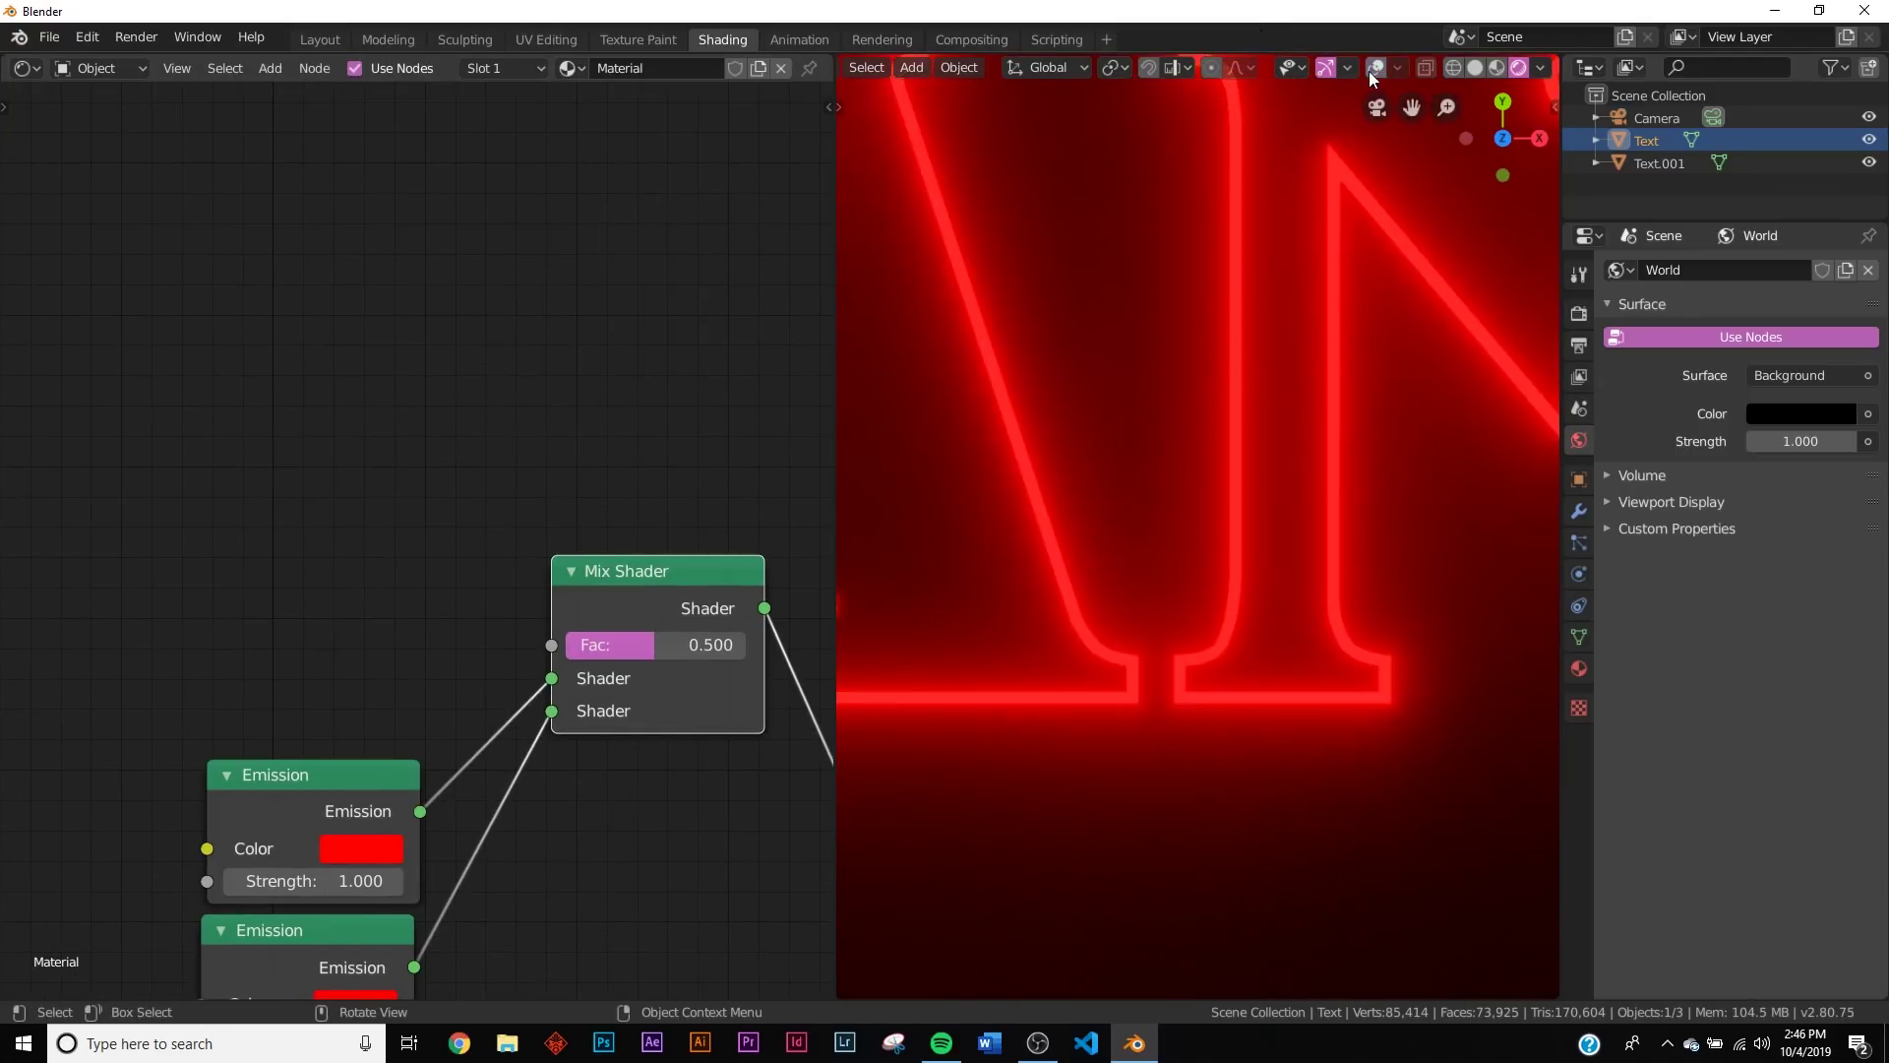
Step: Add a ColorRamp node beside the Mix Shader and connect its Color output to the Mix Shader's Fac
{"action": "key", "text": "shift+a"}
{"action": "left_click", "coordinate": [559, 379]}
{"action": "type", "text": "col"}
{"action": "left_click", "coordinate": [600, 423]}
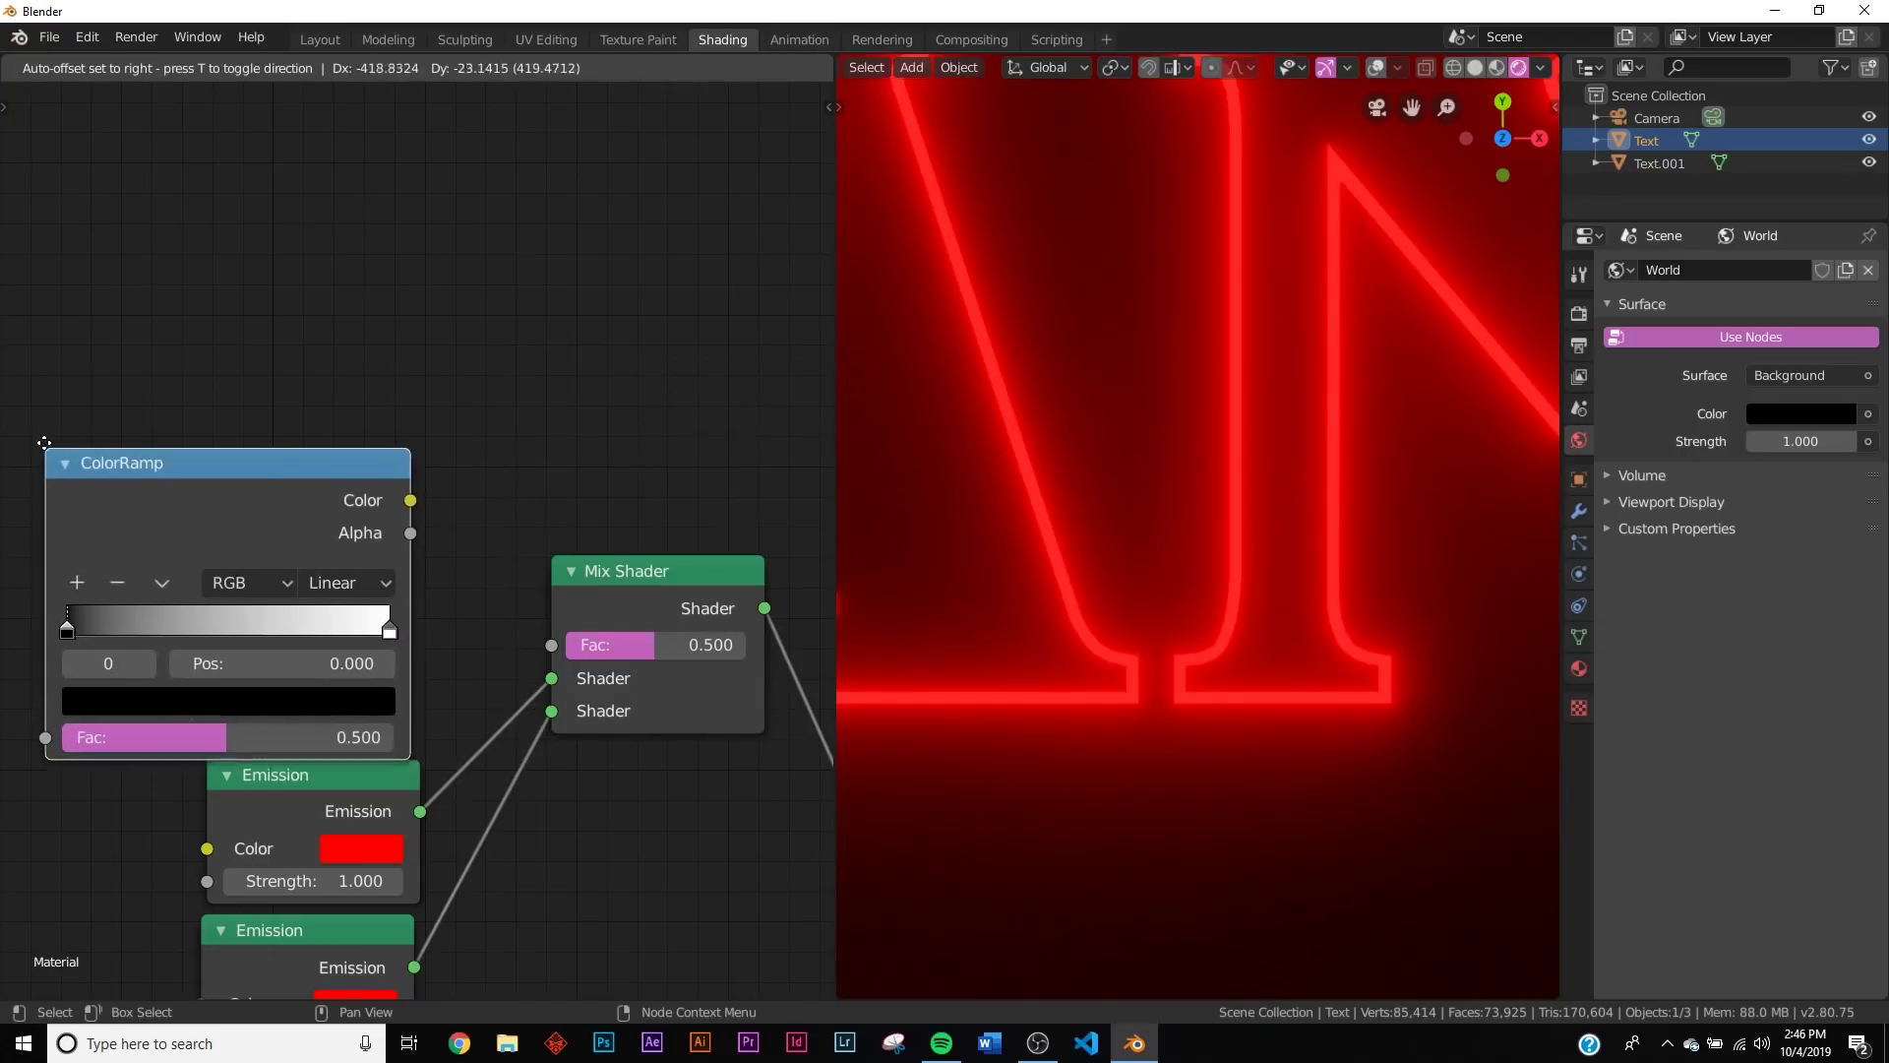
{"action": "left_click_drag", "start_coordinate": [414, 472], "coordinate": [544, 662]}
{"action": "left_click", "coordinate": [544, 657]}
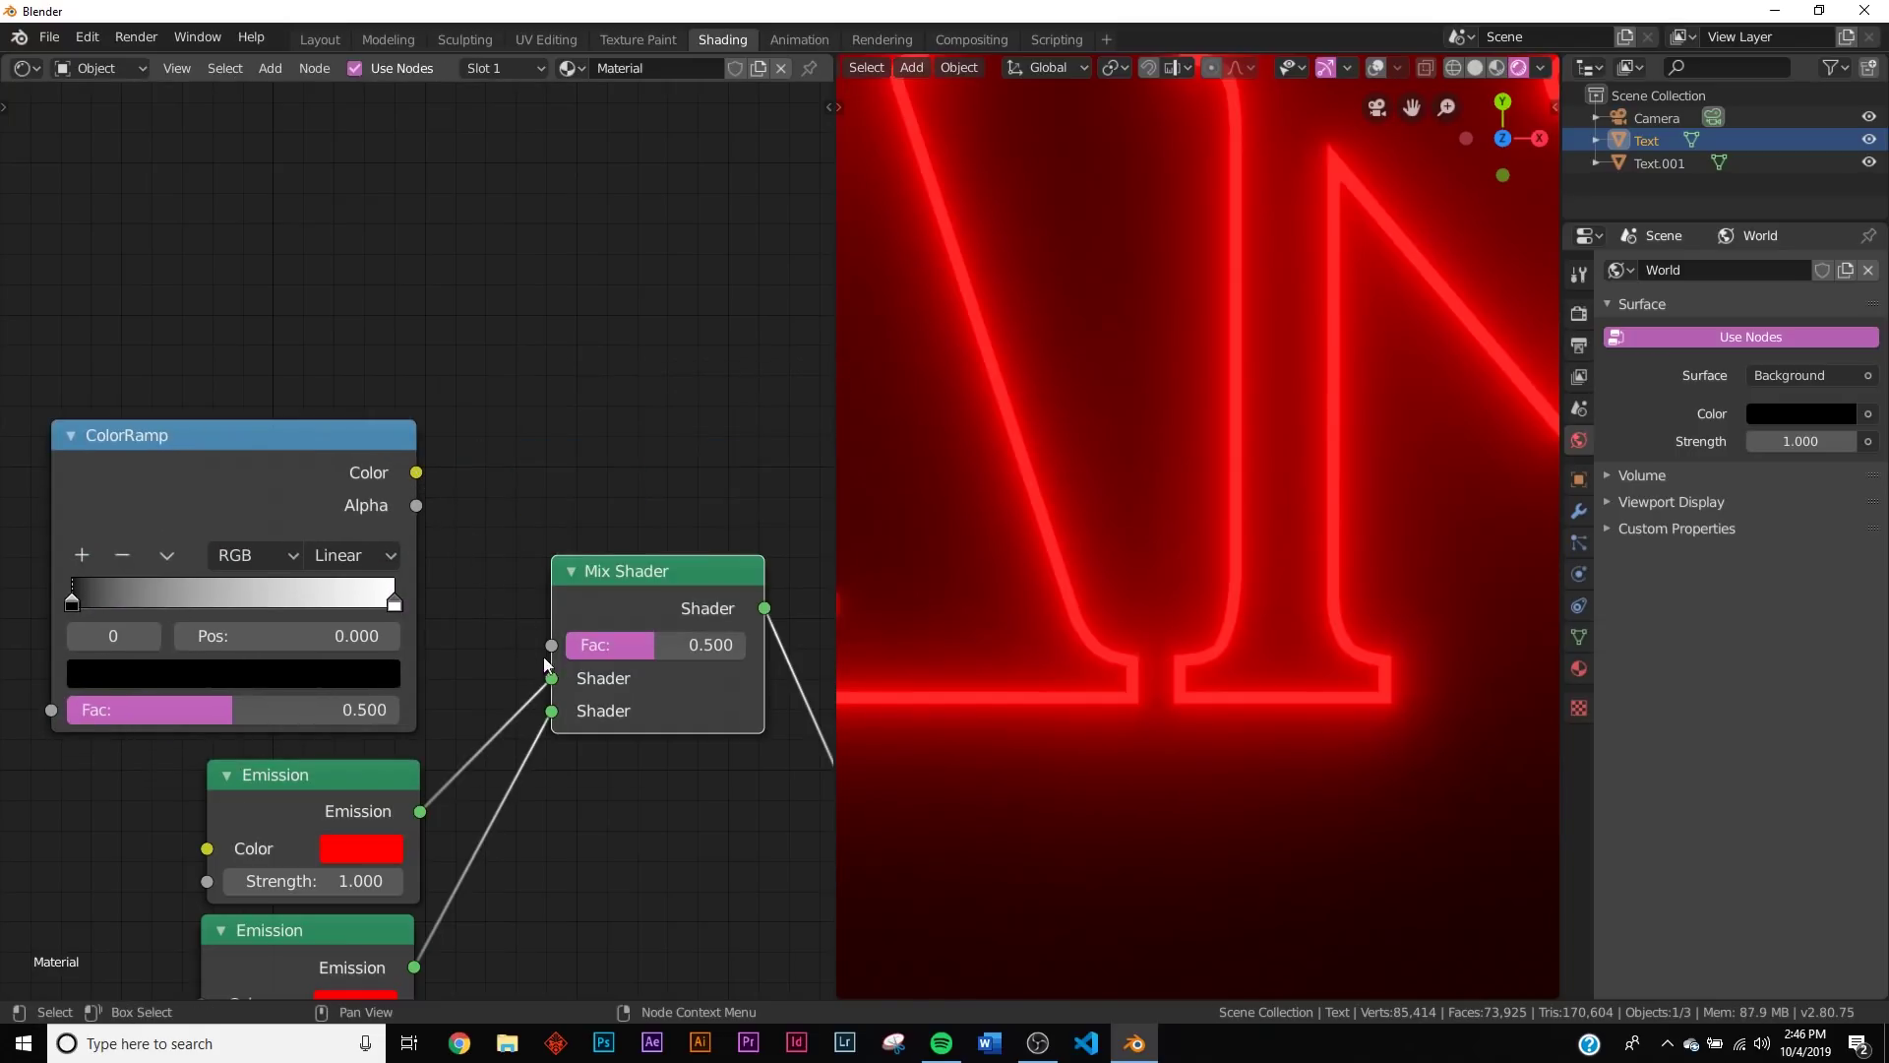
{"action": "left_click_drag", "start_coordinate": [425, 476], "coordinate": [578, 645]}
Step: Add a Noise Texture node and connect its Color output to the ColorRamp's Fac
{"action": "middle_click_drag", "start_coordinate": [280, 610], "coordinate": [618, 634]}
{"action": "key", "text": "shift+a"}
{"action": "left_click", "coordinate": [304, 568]}
{"action": "type", "text": "noi"}
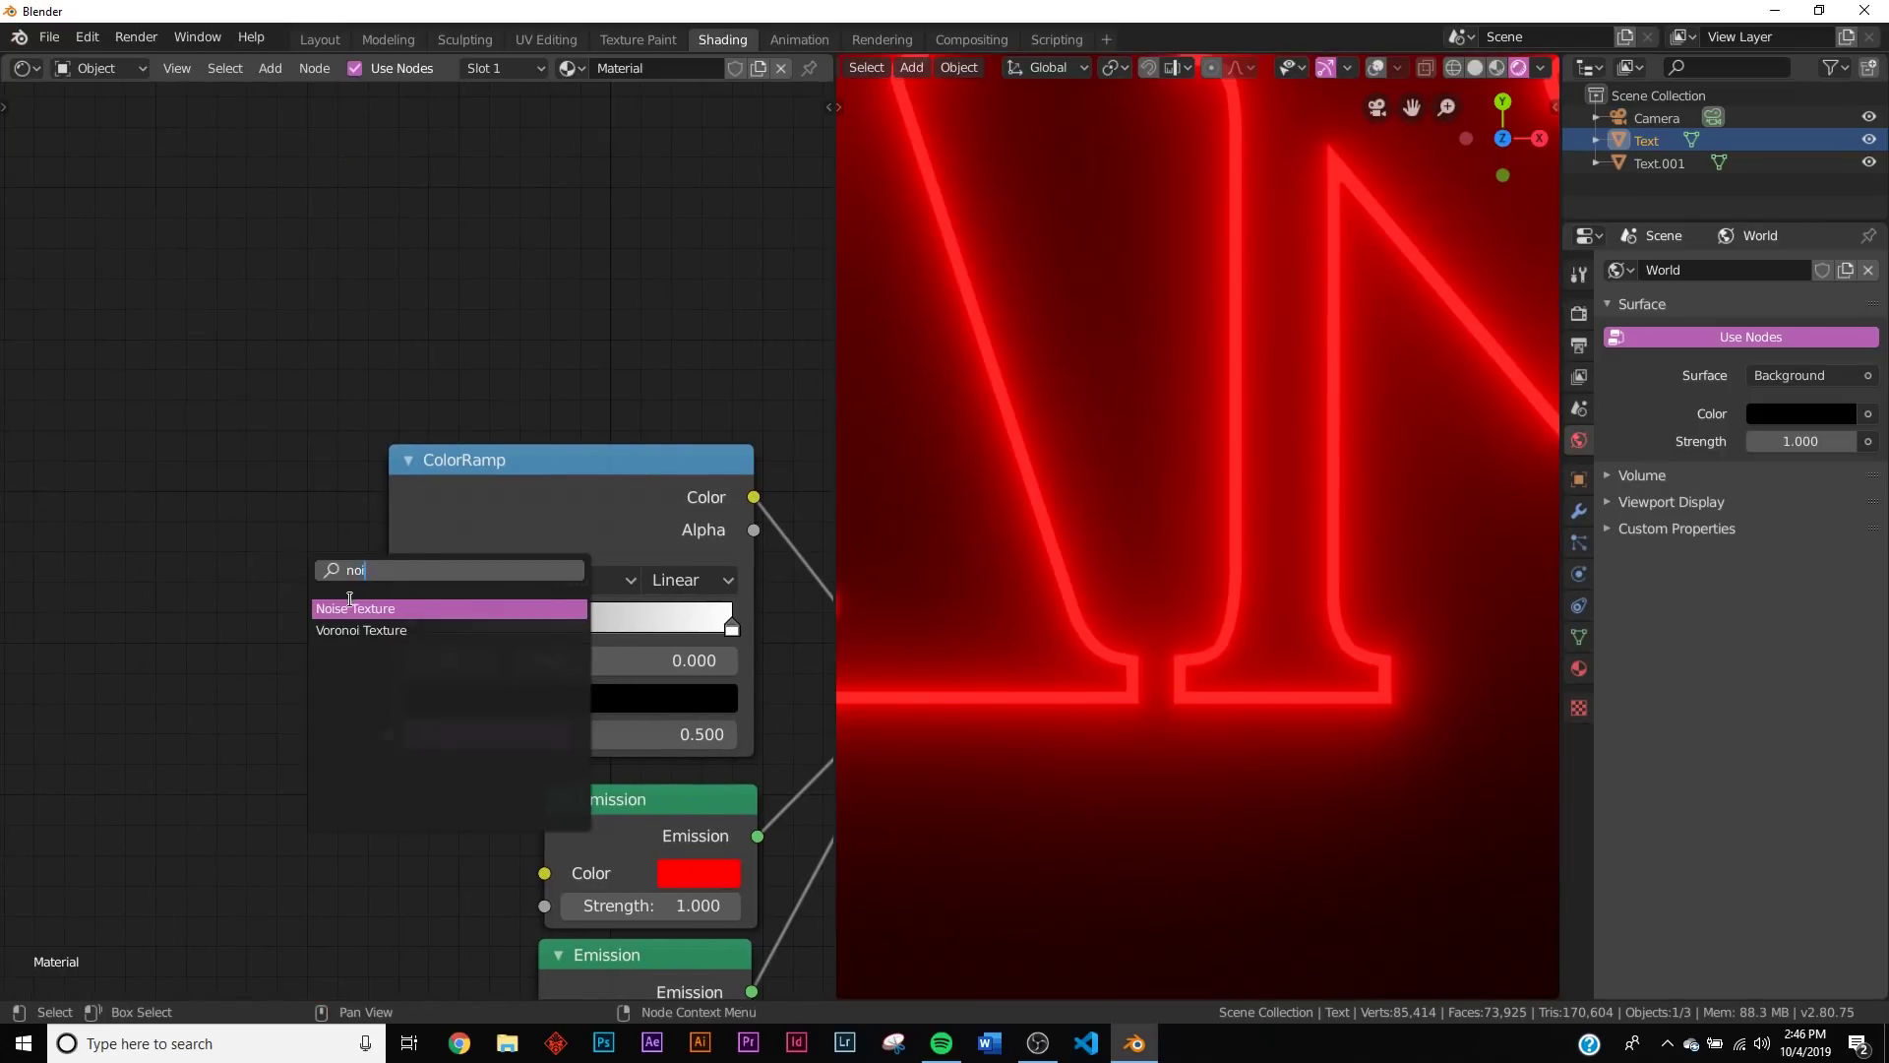
{"action": "left_click", "coordinate": [349, 606]}
{"action": "left_click", "coordinate": [260, 675]}
{"action": "left_click_drag", "start_coordinate": [386, 728], "coordinate": [389, 734]}
Step: Add Texture Coordinate and Mapping nodes to the Noise Texture, and connect the Object output to the Mapping Vector
{"action": "middle_click_drag", "start_coordinate": [252, 767], "coordinate": [462, 710]}
{"action": "scroll", "coordinate": [414, 693], "scroll_direction": "down", "scroll_amount": 4}
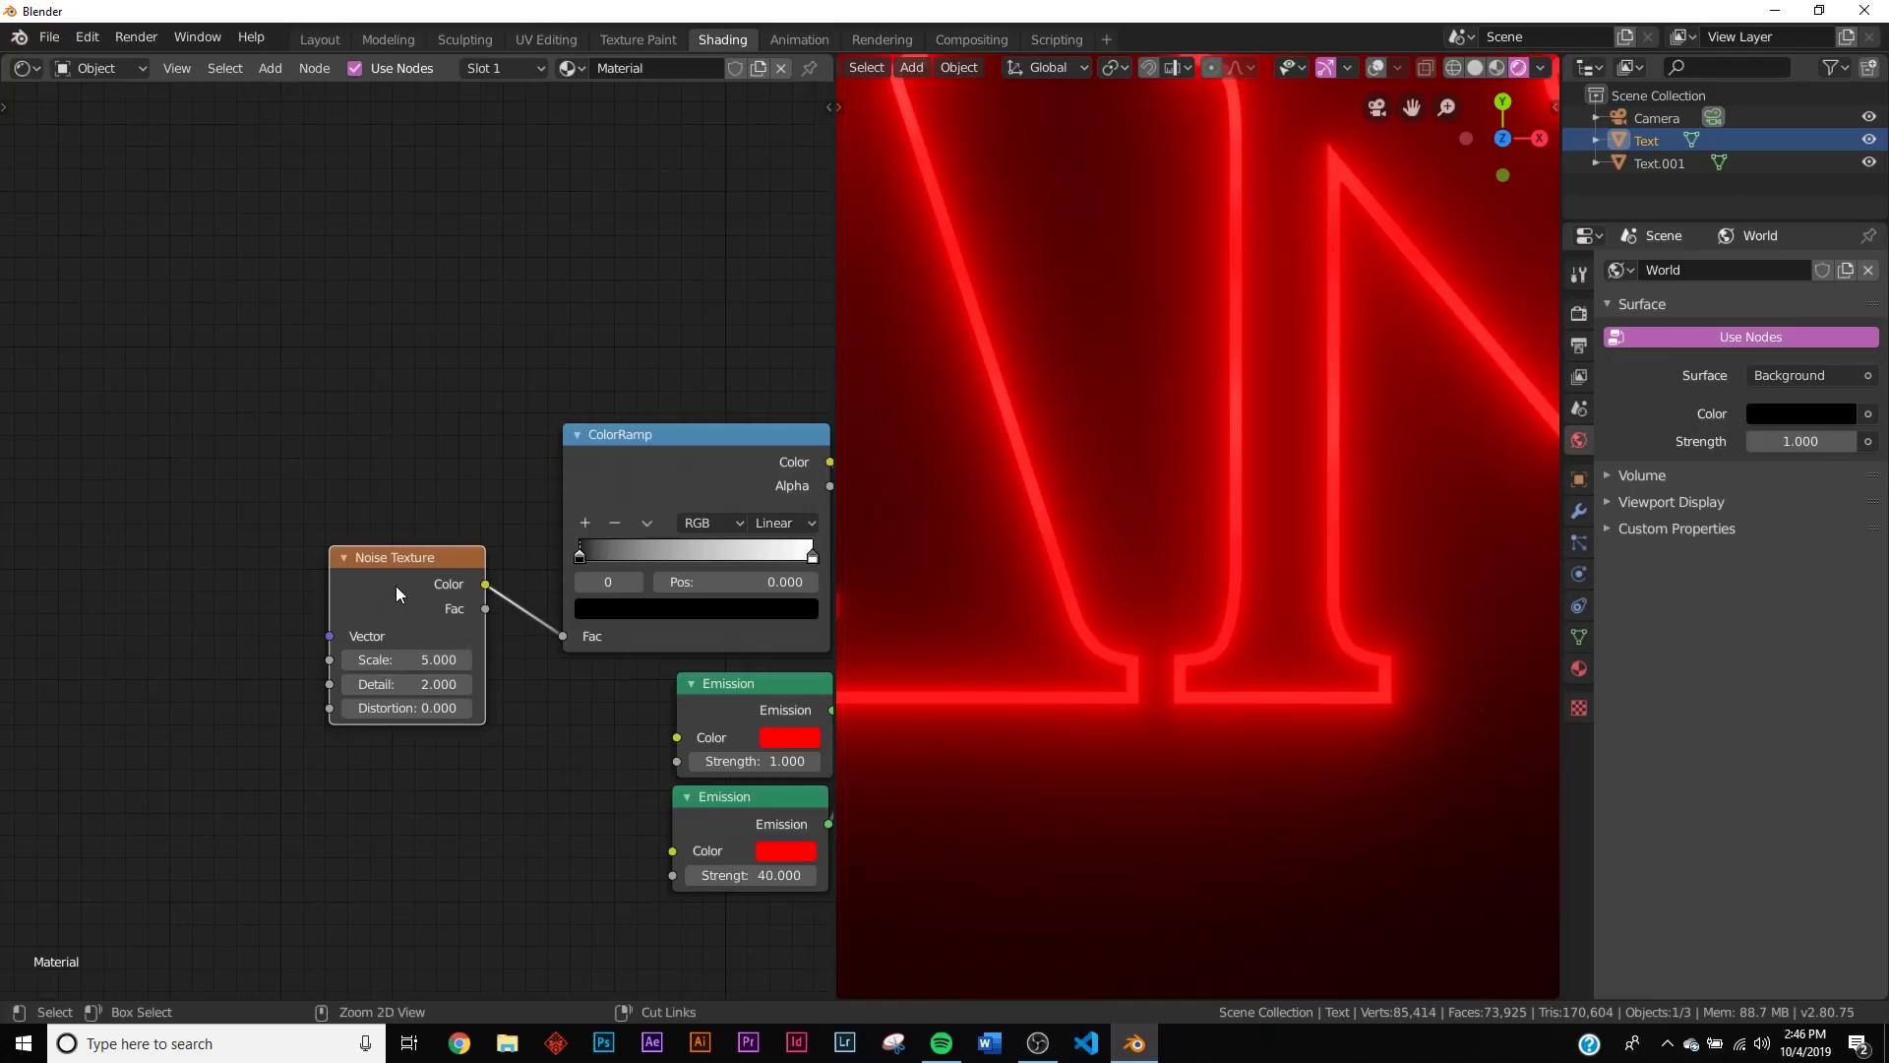
{"action": "key", "text": "ctrl+t"}
{"action": "scroll", "coordinate": [374, 450], "scroll_direction": "down", "scroll_amount": 3}
{"action": "middle_click_drag", "start_coordinate": [191, 585], "coordinate": [536, 483]}
{"action": "scroll", "coordinate": [413, 502], "scroll_direction": "up", "scroll_amount": 4}
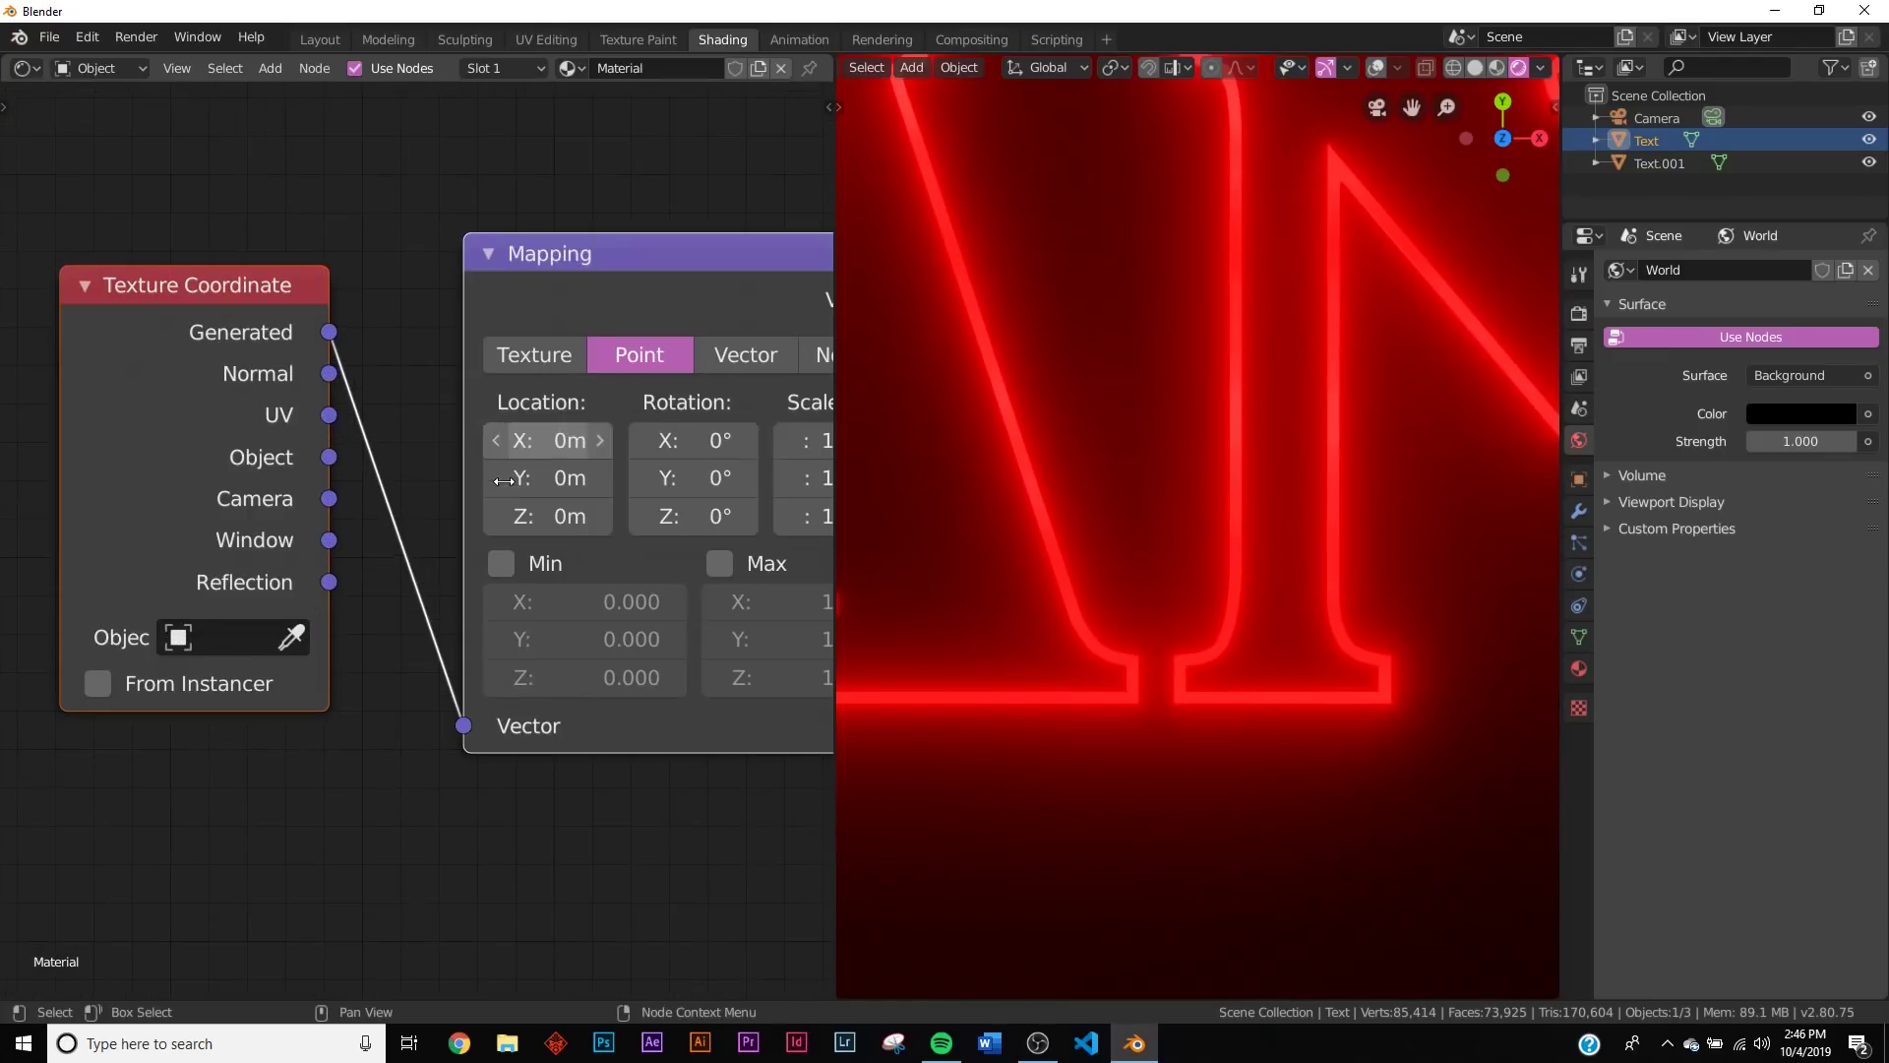
{"action": "left_click_drag", "start_coordinate": [339, 458], "coordinate": [349, 474]}
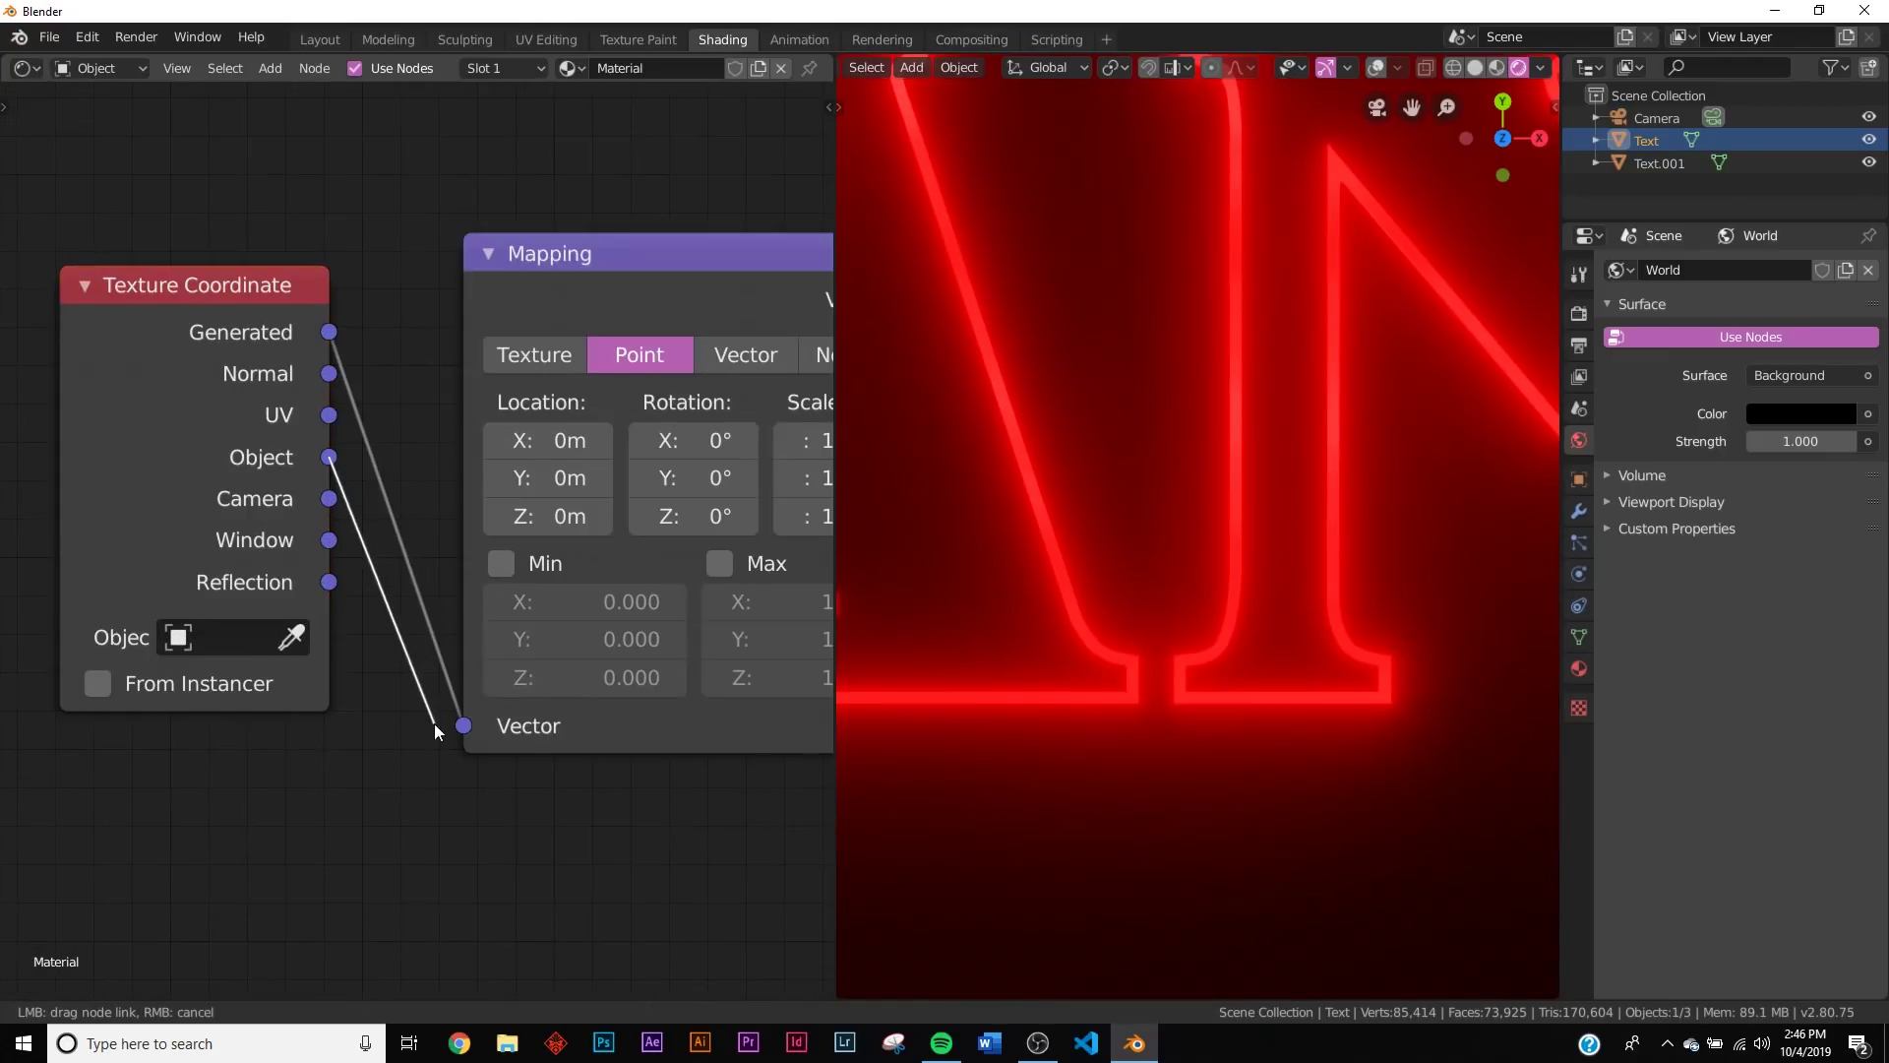
{"action": "left_click_drag", "start_coordinate": [462, 729], "coordinate": [462, 726]}
Step: Move the ColorRamp's black stop to about position 0.461
{"action": "middle_click_drag", "start_coordinate": [710, 533], "coordinate": [249, 679]}
{"action": "scroll", "coordinate": [1290, 504], "scroll_direction": "down", "scroll_amount": 4}
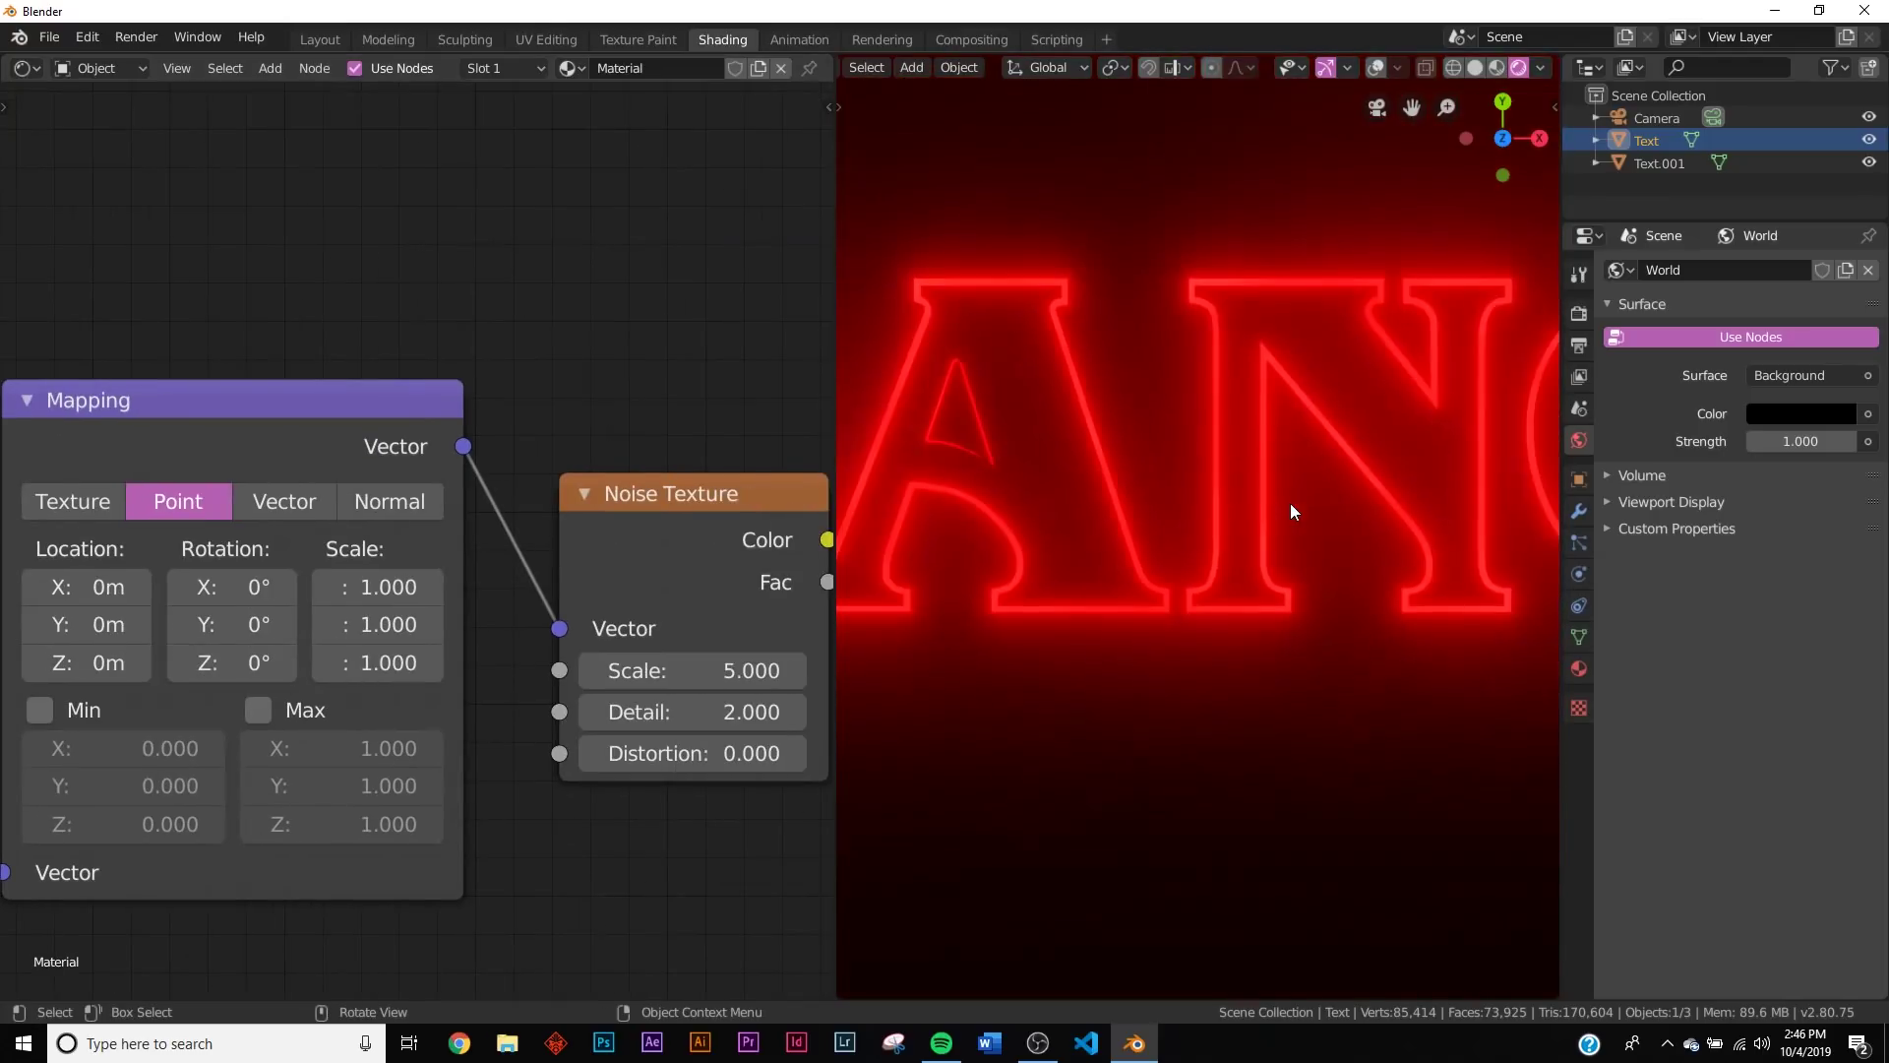
{"action": "scroll", "coordinate": [1290, 504], "scroll_direction": "up", "scroll_amount": 1}
{"action": "middle_click_drag", "start_coordinate": [678, 627], "coordinate": [252, 607]}
{"action": "middle_click_drag", "start_coordinate": [580, 518], "coordinate": [491, 559]}
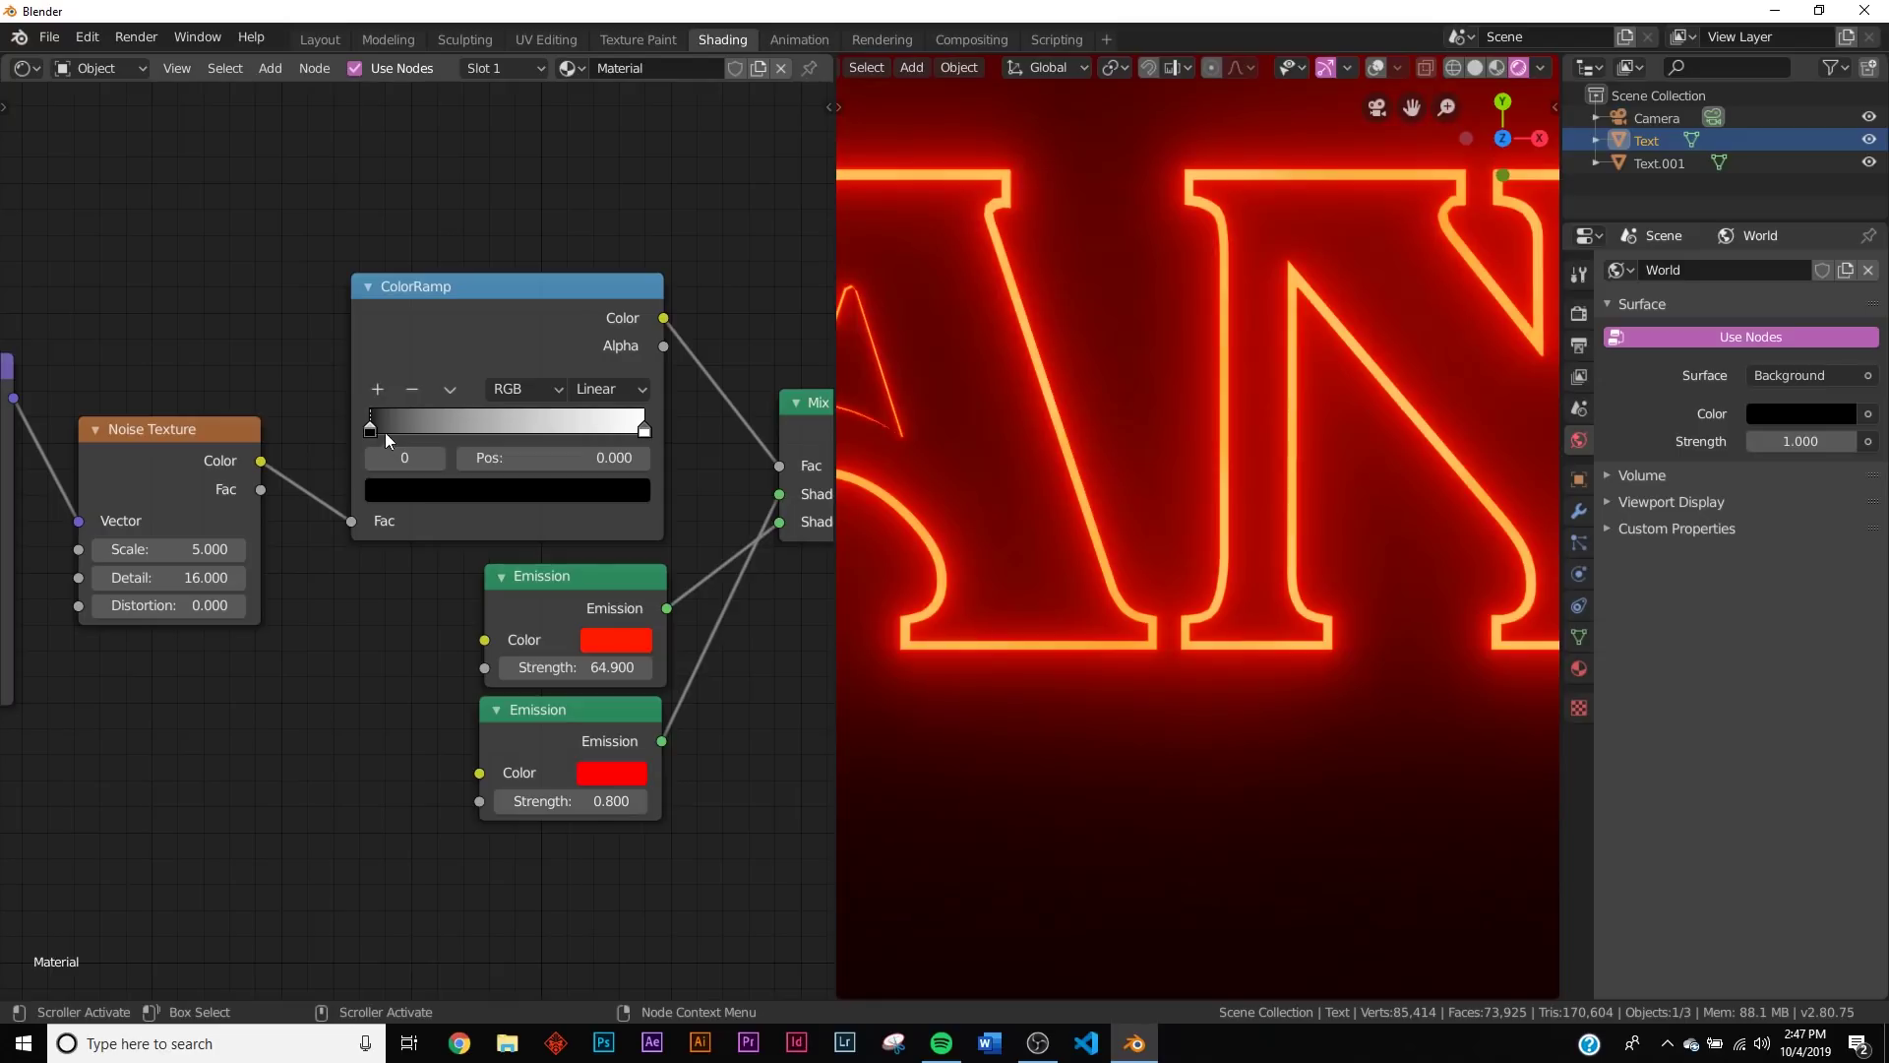
{"action": "left_click_drag", "start_coordinate": [375, 438], "coordinate": [507, 433]}
{"action": "scroll", "coordinate": [1075, 561], "scroll_direction": "up", "scroll_amount": 3}
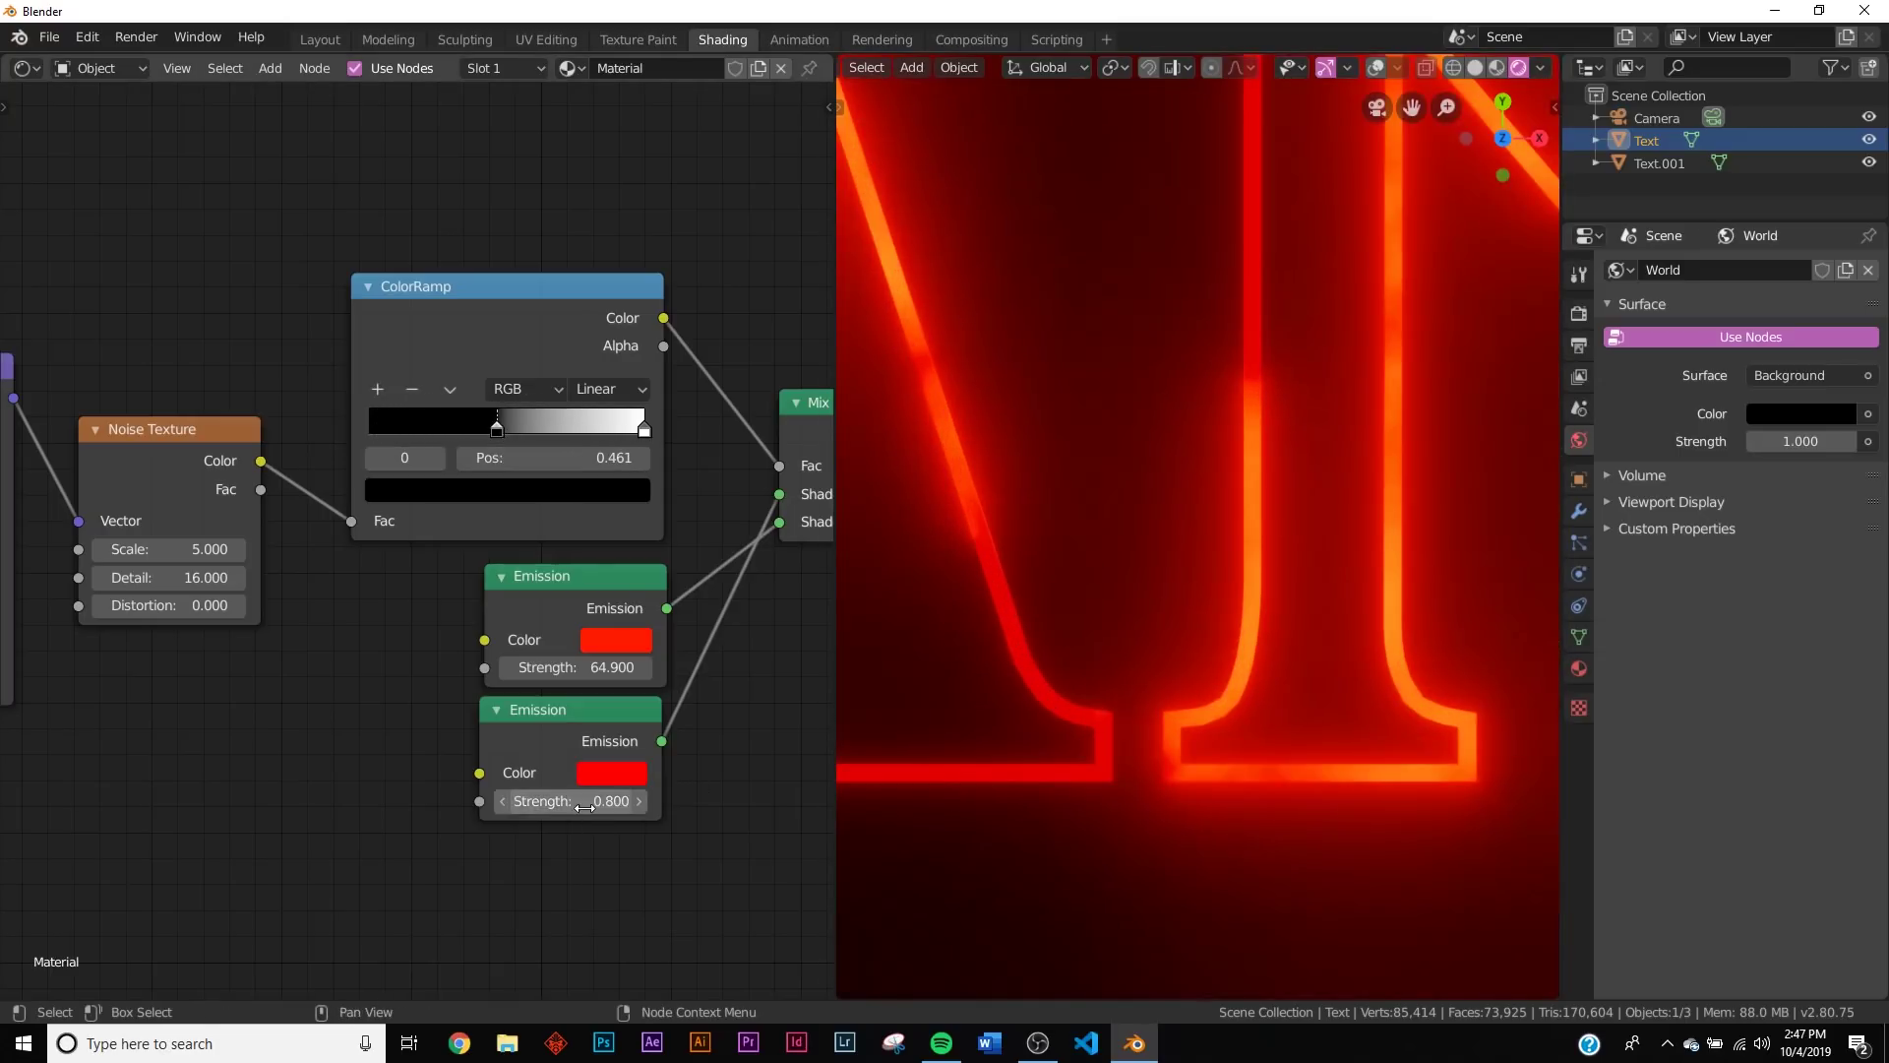
Step: Set the Strength of the lower Emission node to 1 and check the glow on the letters up close
{"action": "left_click", "coordinate": [585, 807]}
{"action": "type", "text": "1"}
{"action": "key", "text": "Return"}
{"action": "scroll", "coordinate": [1154, 689], "scroll_direction": "up", "scroll_amount": 2}
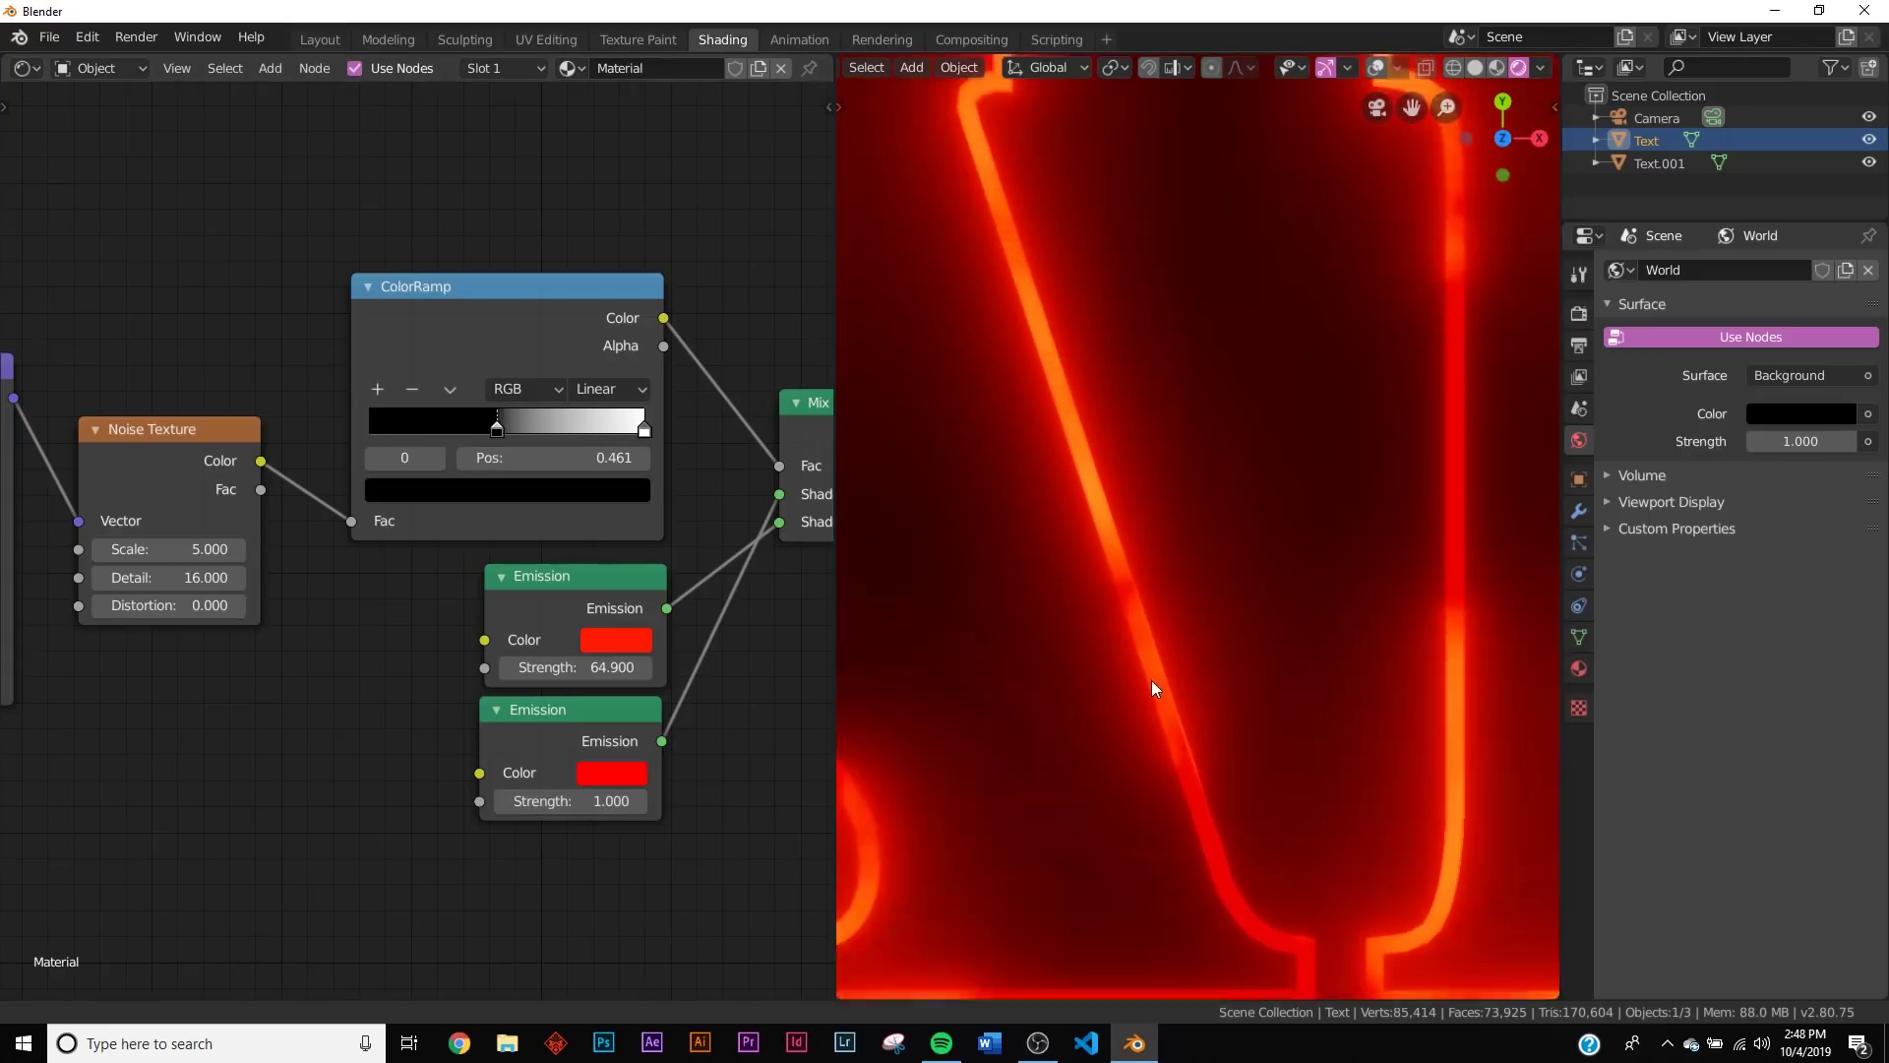
{"action": "scroll", "coordinate": [1147, 548], "scroll_direction": "up", "scroll_amount": 3}
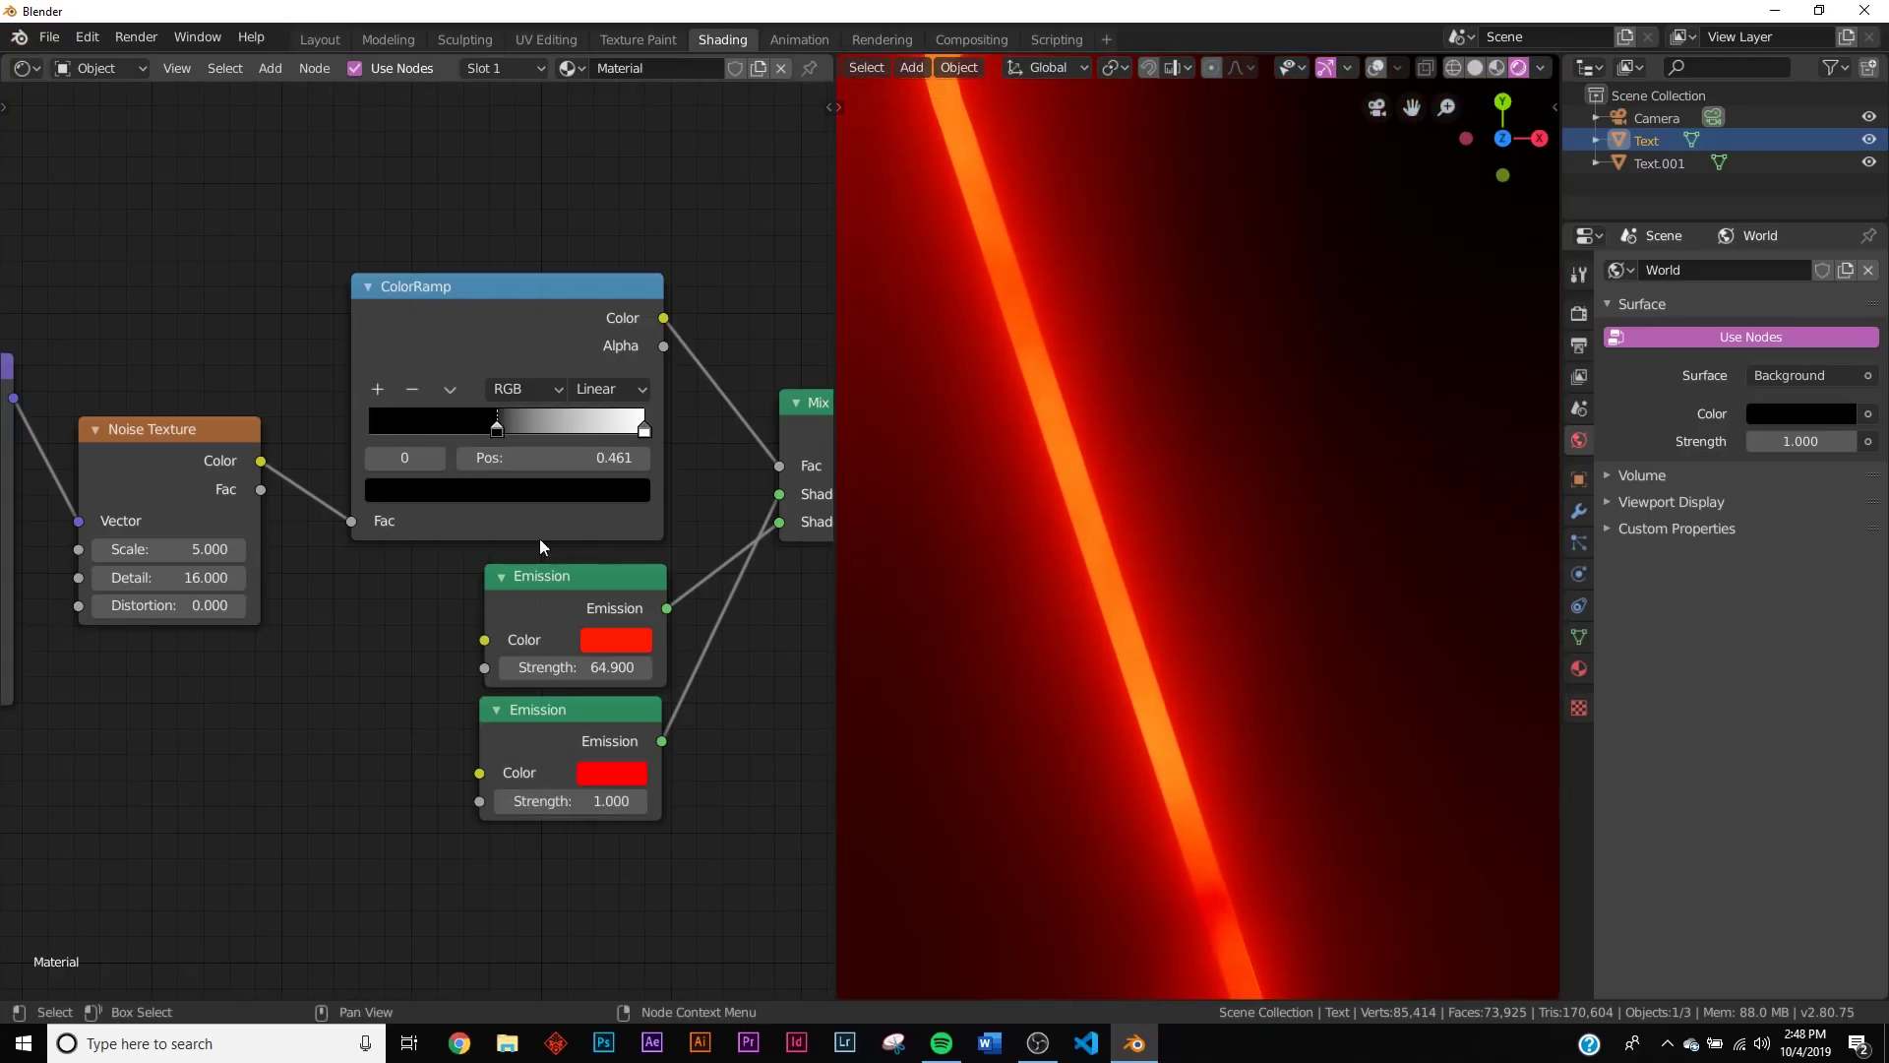
Step: Shift the ColorRamp's black stop to about 0.516 and check the effect on the whole word STRANGER
{"action": "mouse_move", "coordinate": [497, 432]}
{"action": "left_mouse_down"}
{"action": "mouse_move", "coordinate": [403, 432]}
{"action": "mouse_move", "coordinate": [590, 433]}
{"action": "mouse_move", "coordinate": [511, 435]}
{"action": "left_mouse_up"}
{"action": "scroll", "coordinate": [1102, 591], "scroll_direction": "down", "scroll_amount": 5}
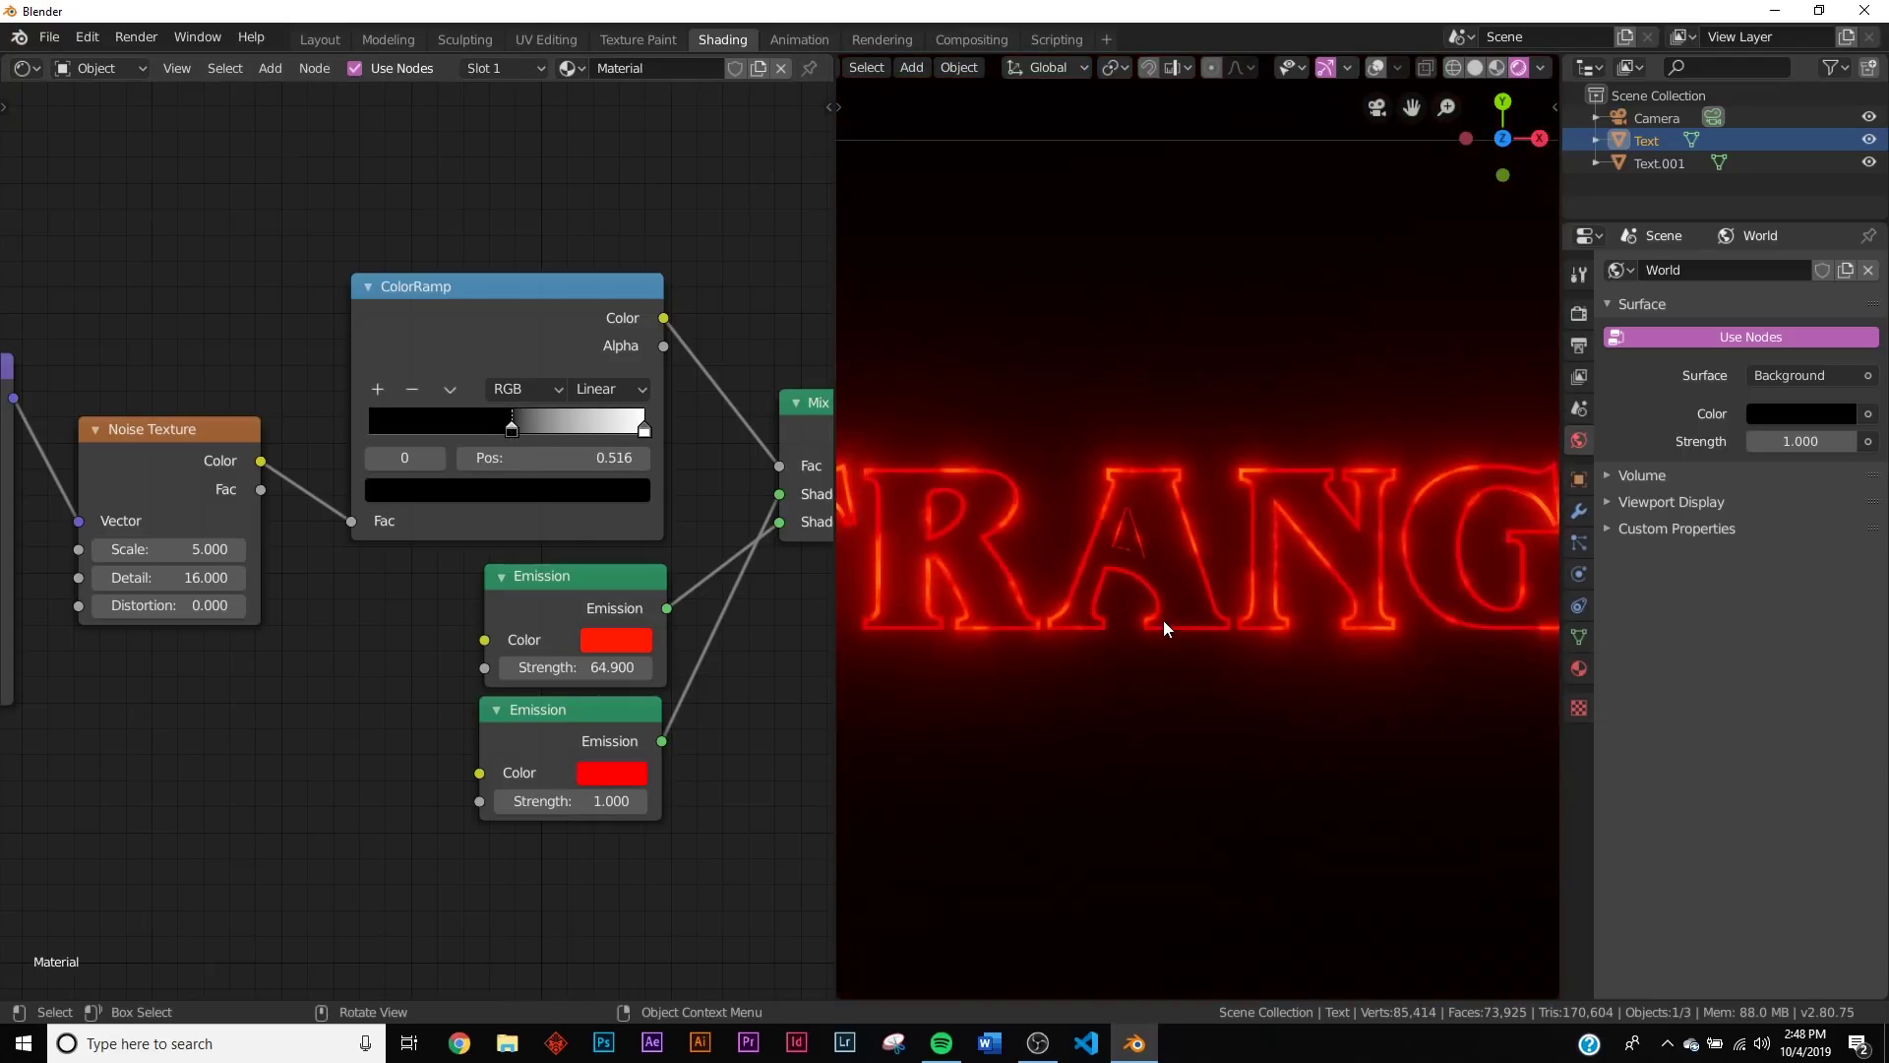
{"action": "scroll", "coordinate": [1164, 628], "scroll_direction": "up", "scroll_amount": 2}
{"action": "scroll", "coordinate": [1164, 622], "scroll_direction": "down", "scroll_amount": 4}
{"action": "scroll", "coordinate": [1121, 565], "scroll_direction": "up", "scroll_amount": 1}
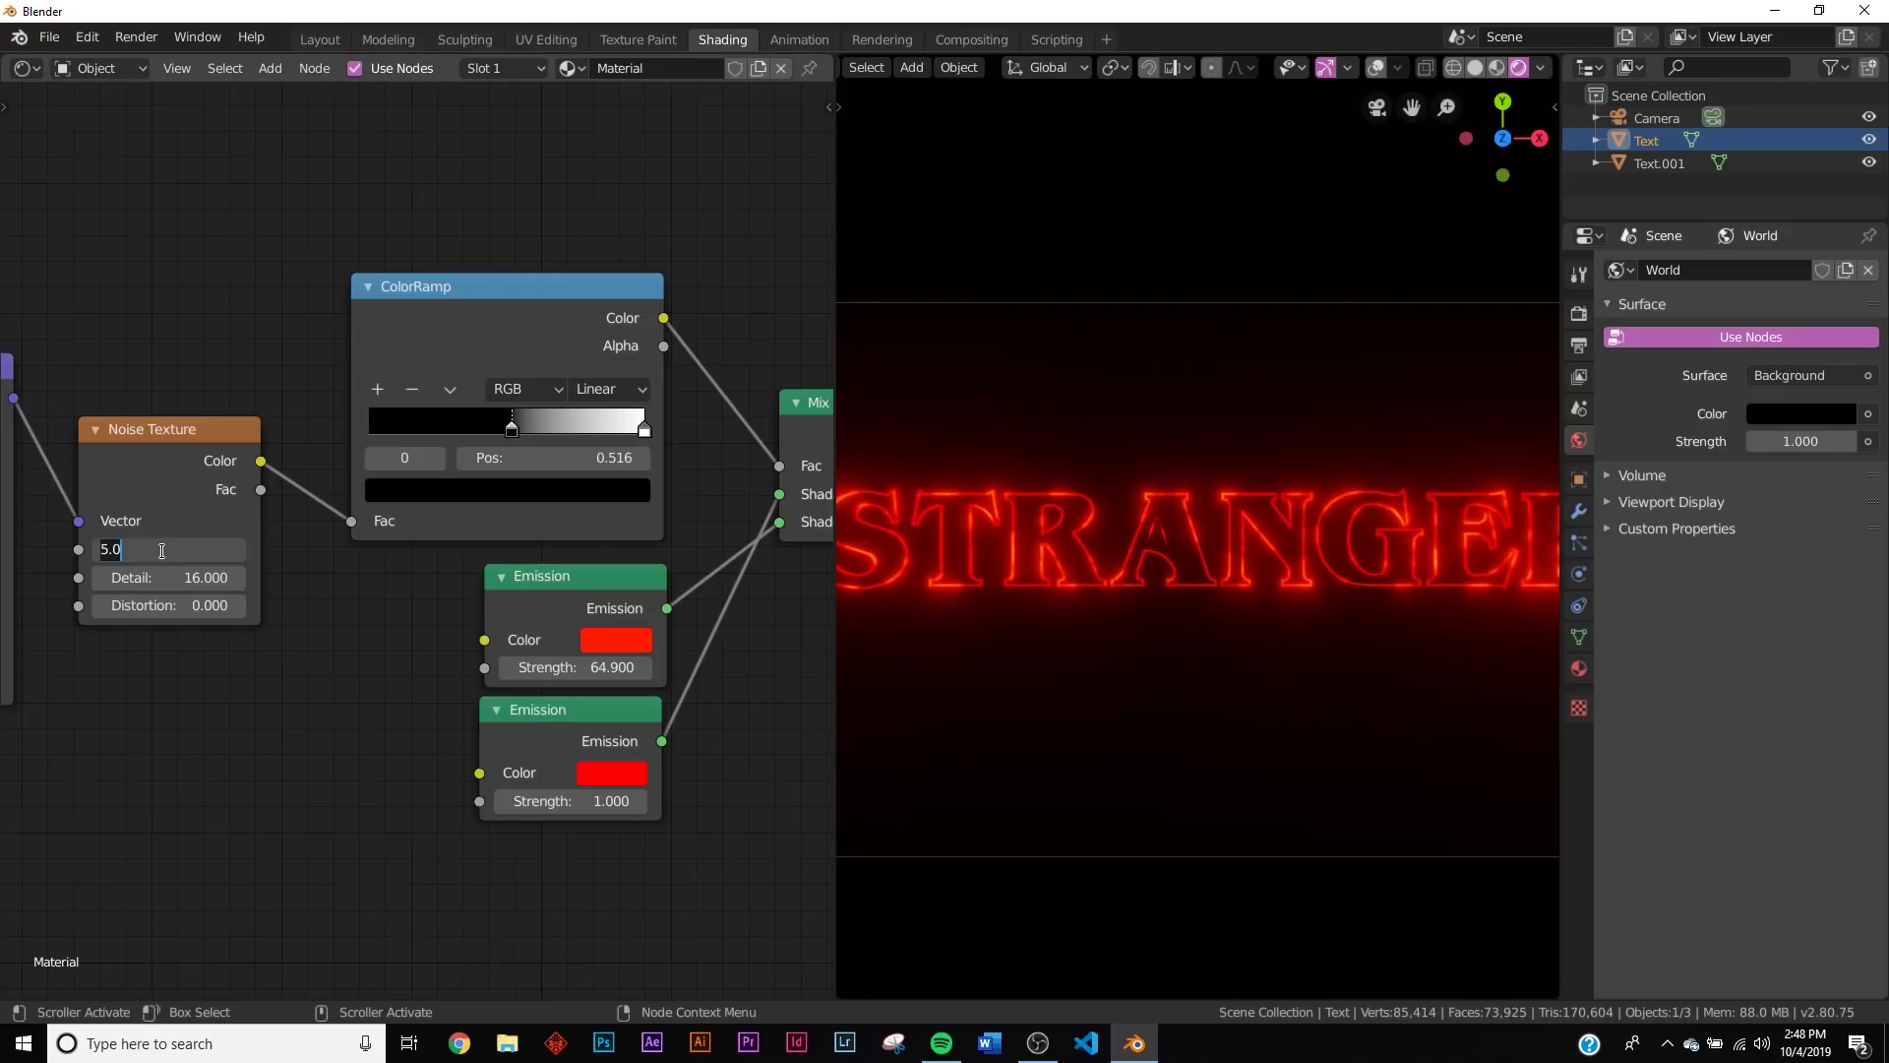
Step: Set the Noise Texture's Scale to 2 and move the ColorRamp's black stop to about 0.433
{"action": "key", "text": "Return"}
{"action": "scroll", "coordinate": [1171, 578], "scroll_direction": "up", "scroll_amount": 3}
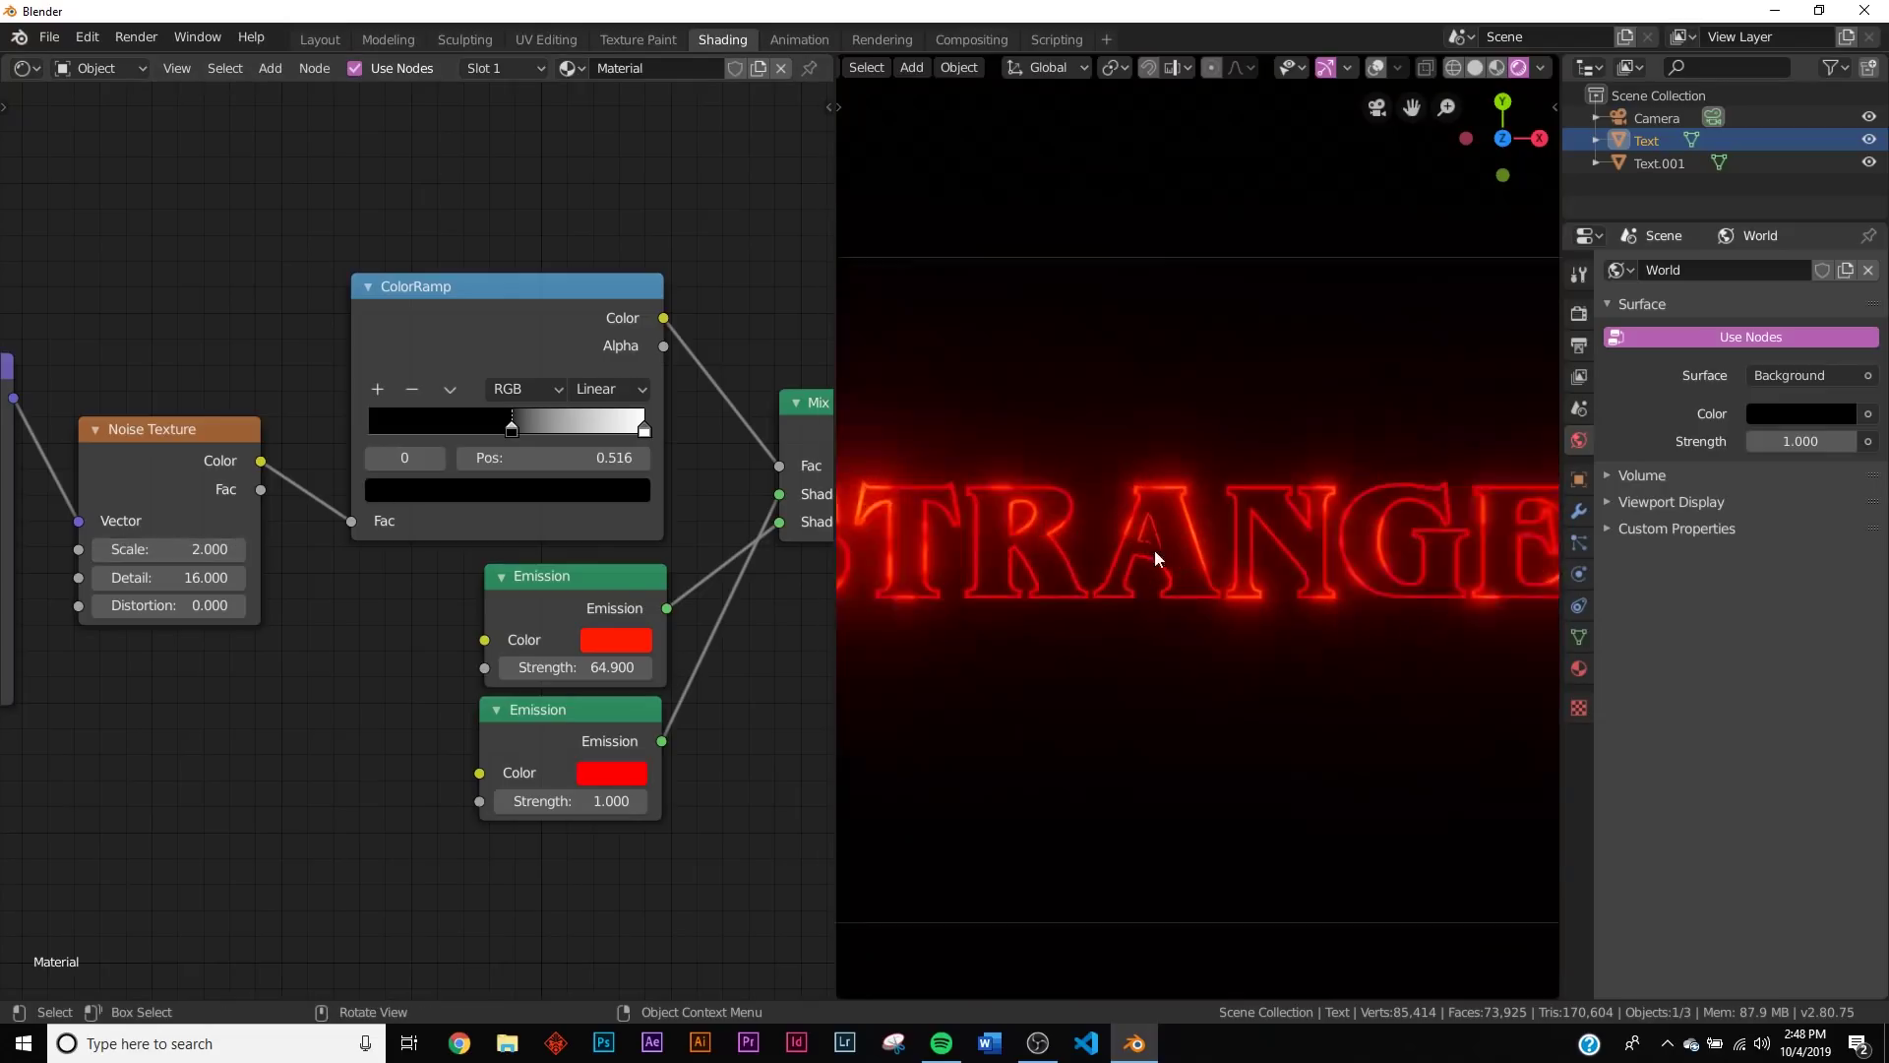
{"action": "mouse_move", "coordinate": [509, 434]}
{"action": "left_mouse_down"}
{"action": "mouse_move", "coordinate": [468, 436]}
{"action": "mouse_move", "coordinate": [486, 440]}
{"action": "left_mouse_up"}
{"action": "middle_click_drag", "start_coordinate": [1370, 696], "coordinate": [1248, 662]}
{"action": "scroll", "coordinate": [1279, 612], "scroll_direction": "up", "scroll_amount": 4}
{"action": "key", "text": "KP_7"}
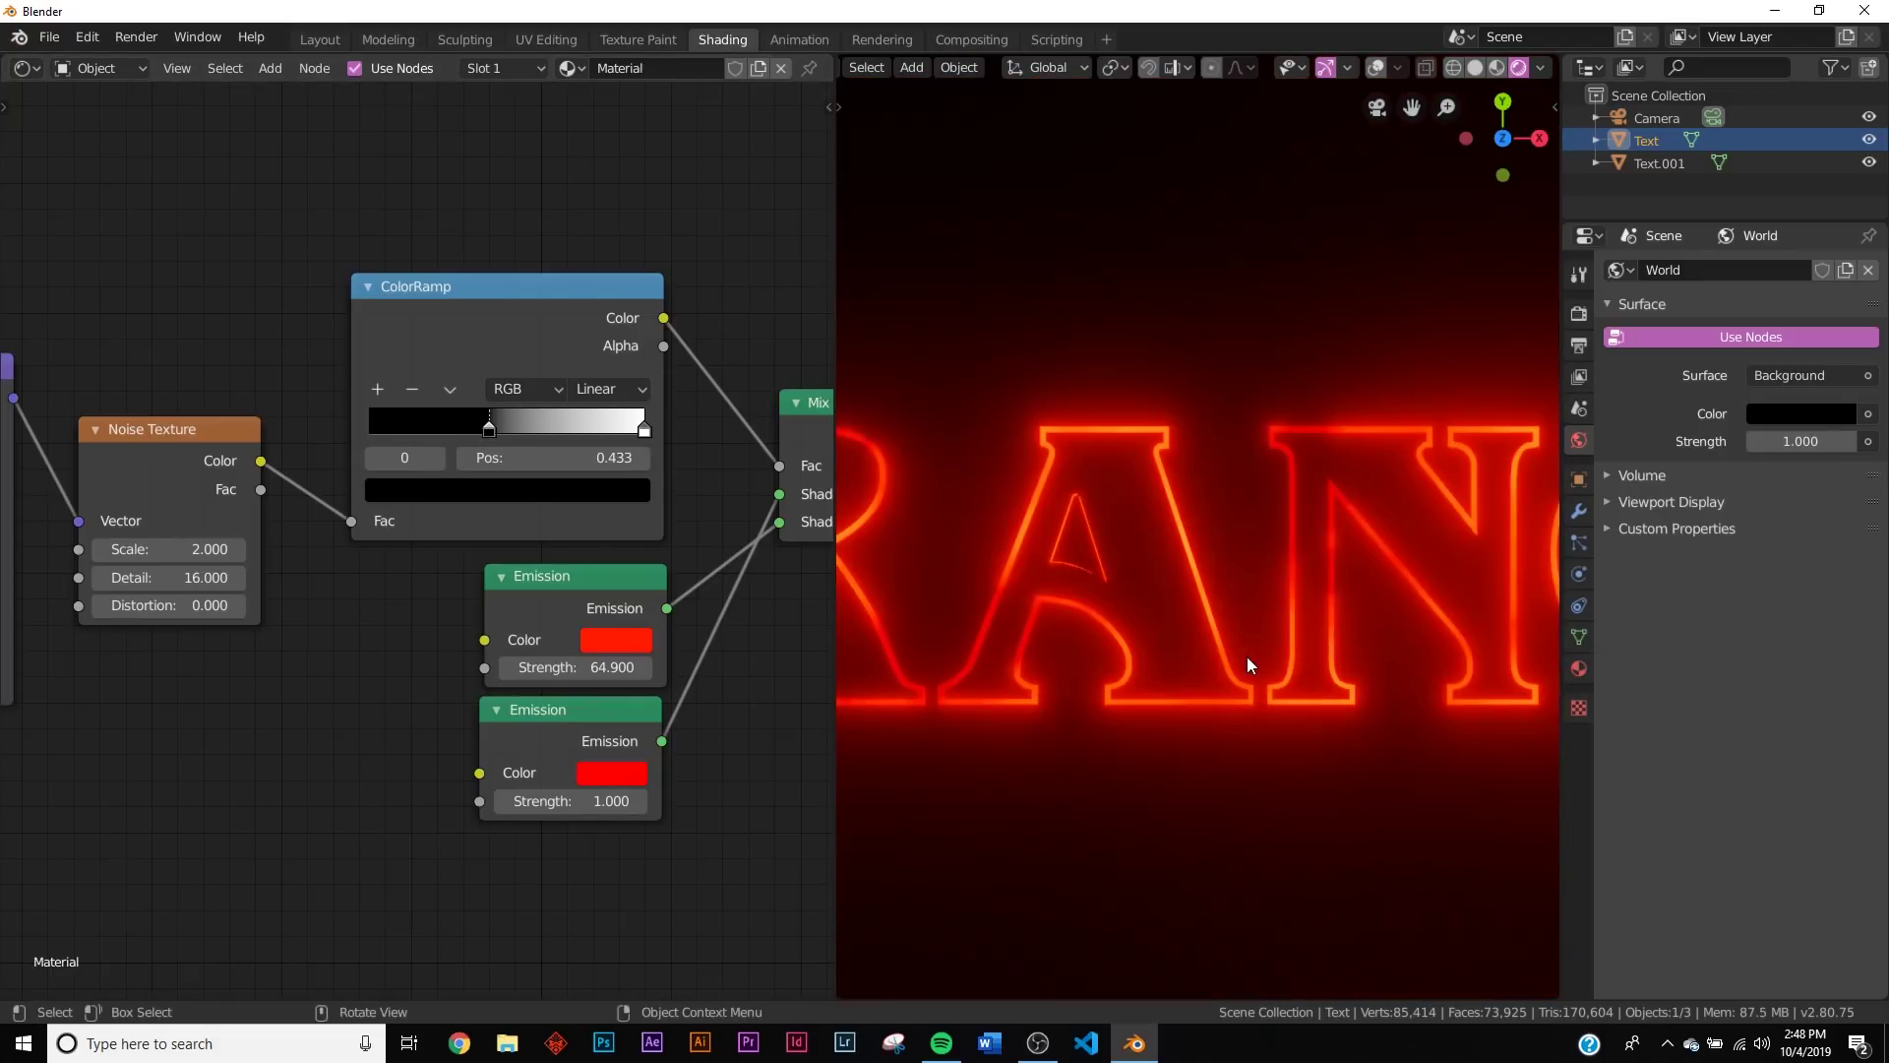
Step: Switch to the Layout workspace and assign the existing glowing Material to the THINGS outline
{"action": "left_click", "coordinate": [324, 41]}
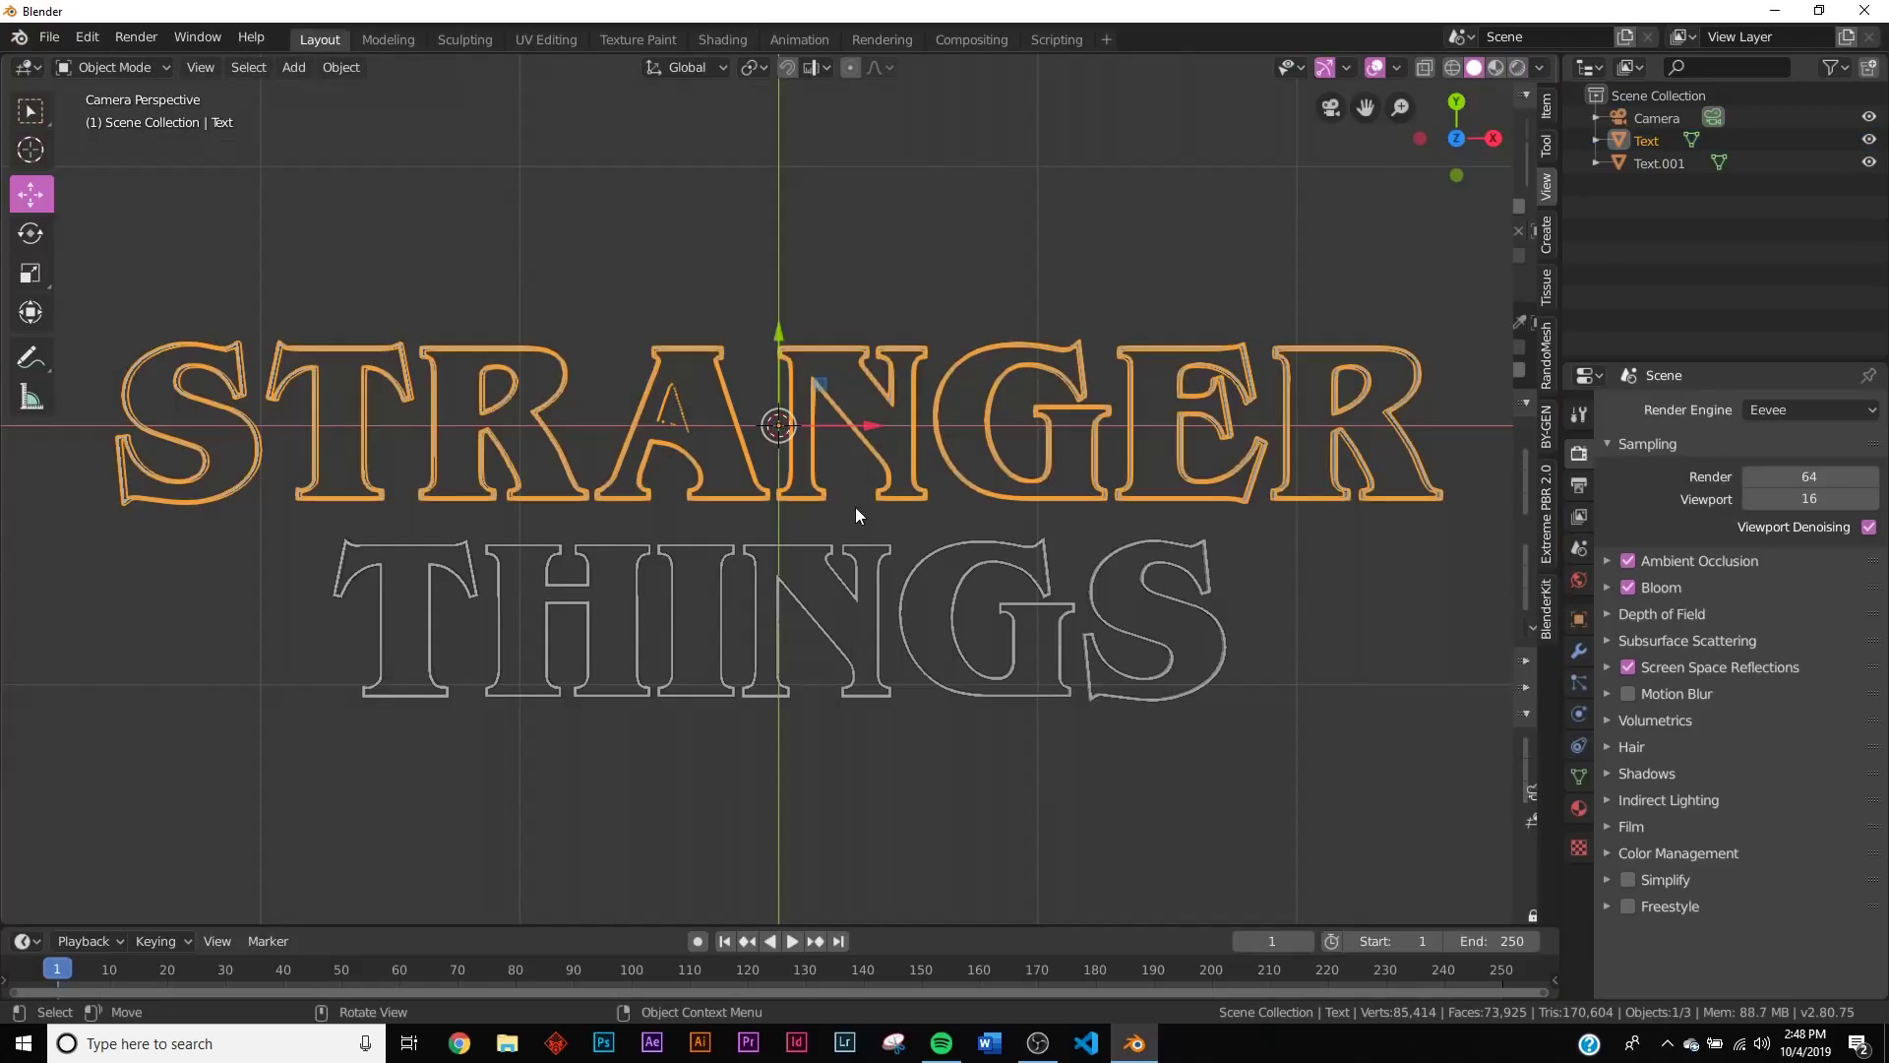
{"action": "left_click", "coordinate": [910, 571]}
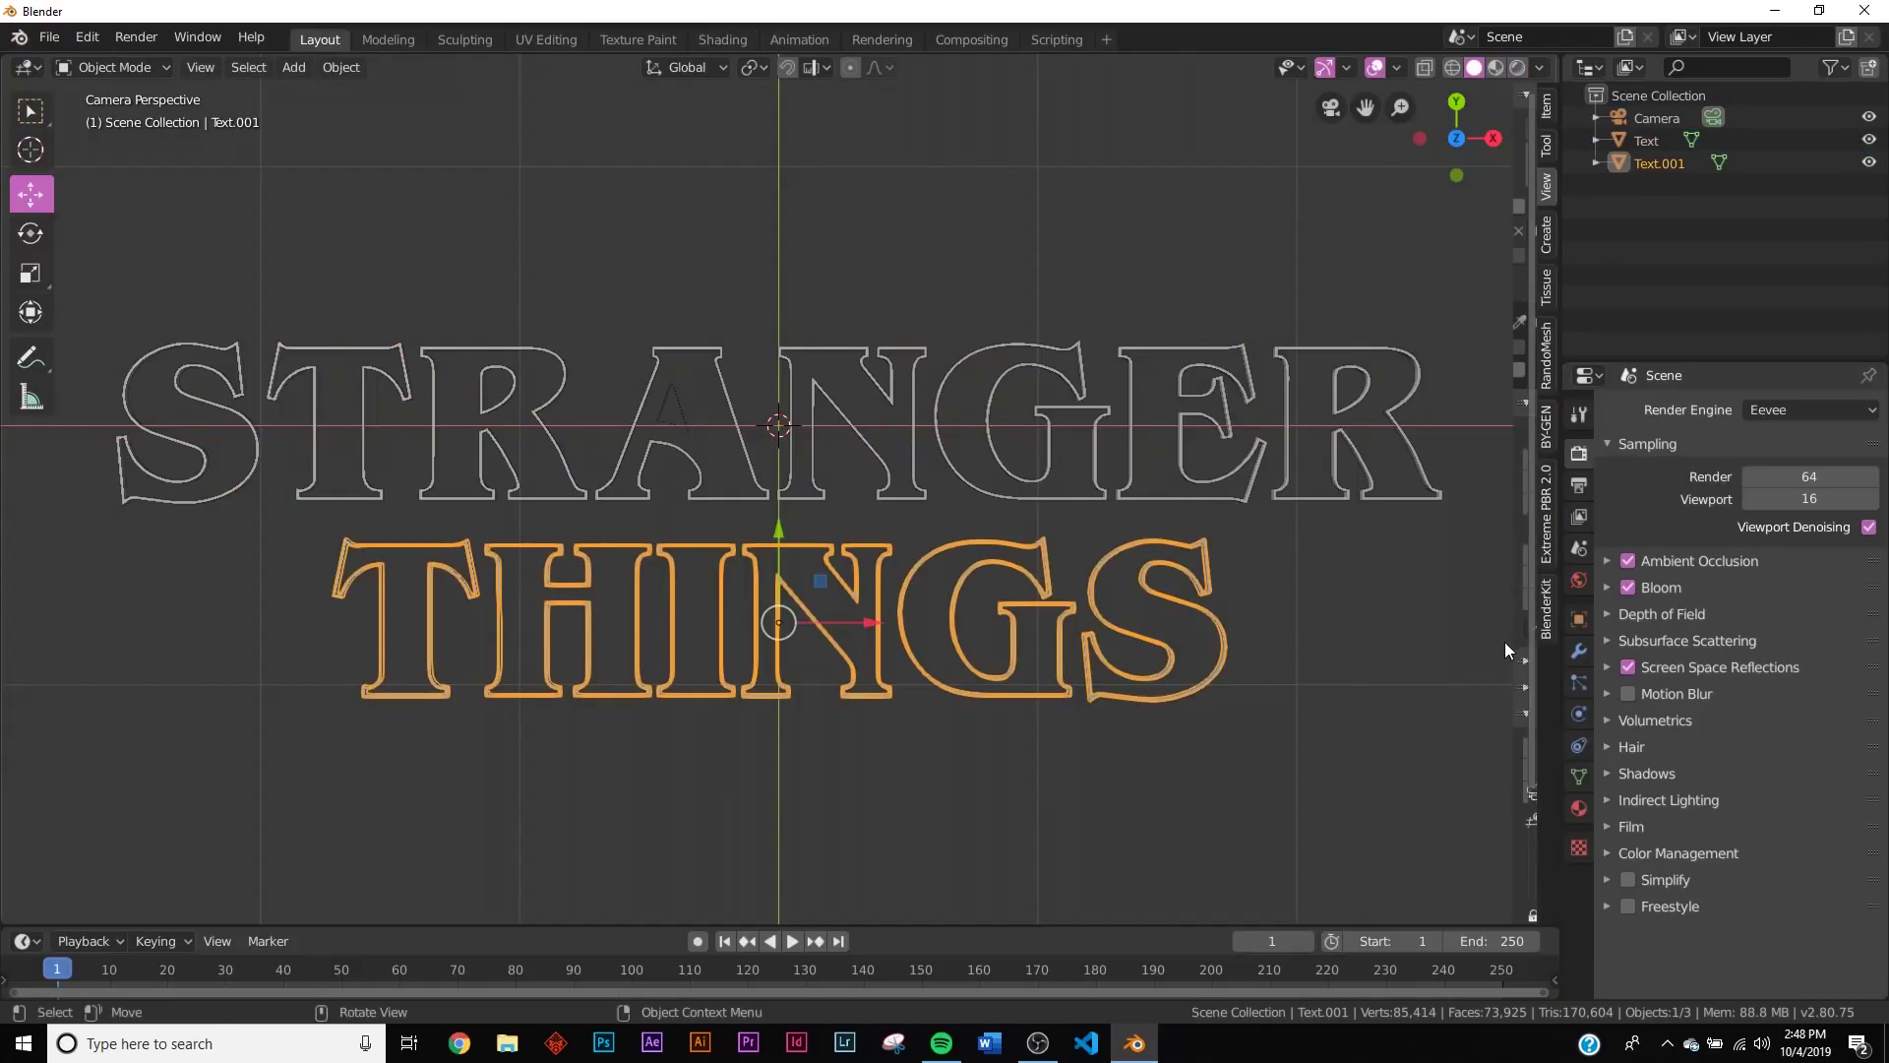
{"action": "left_click", "coordinate": [1579, 808]}
{"action": "left_click", "coordinate": [1621, 503]}
{"action": "left_click", "coordinate": [1476, 536]}
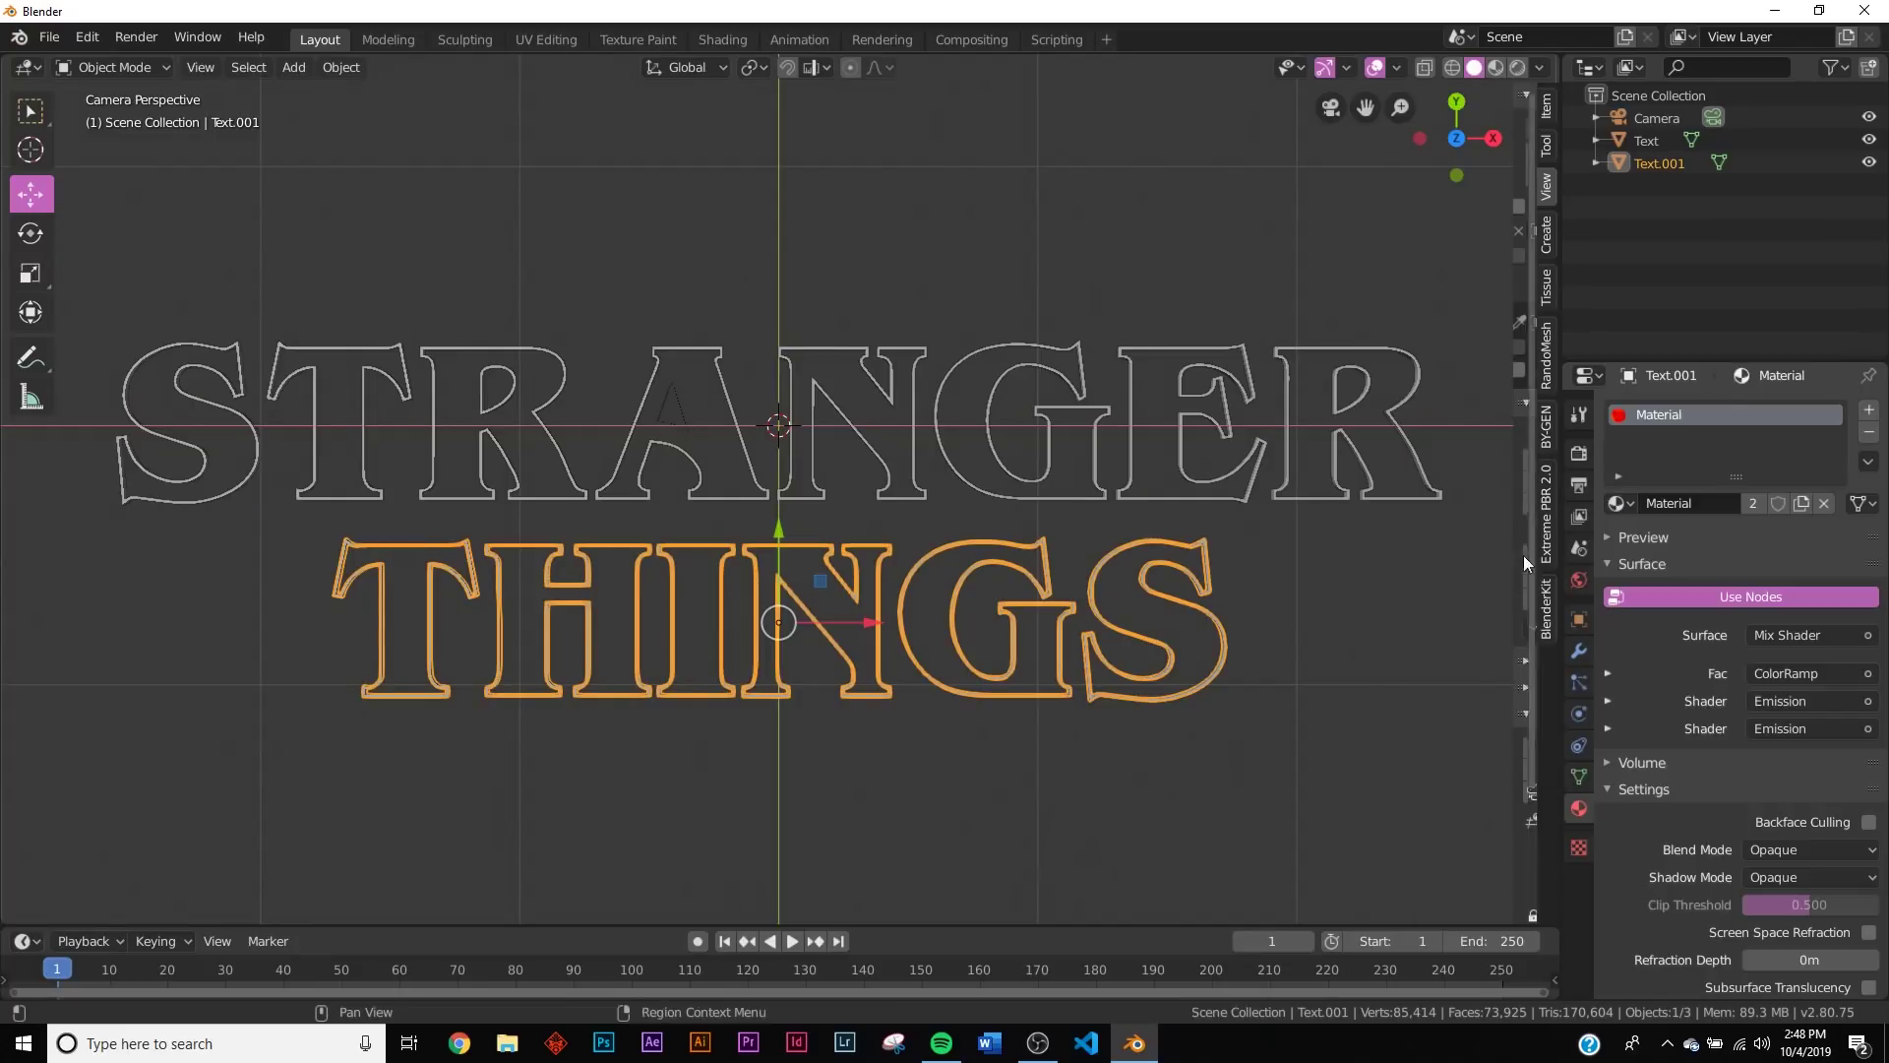
Step: Deselect everything and show both title words in Rendered shading
{"action": "left_click", "coordinate": [1163, 817]}
{"action": "key", "text": "z"}
{"action": "left_click", "coordinate": [1167, 687]}
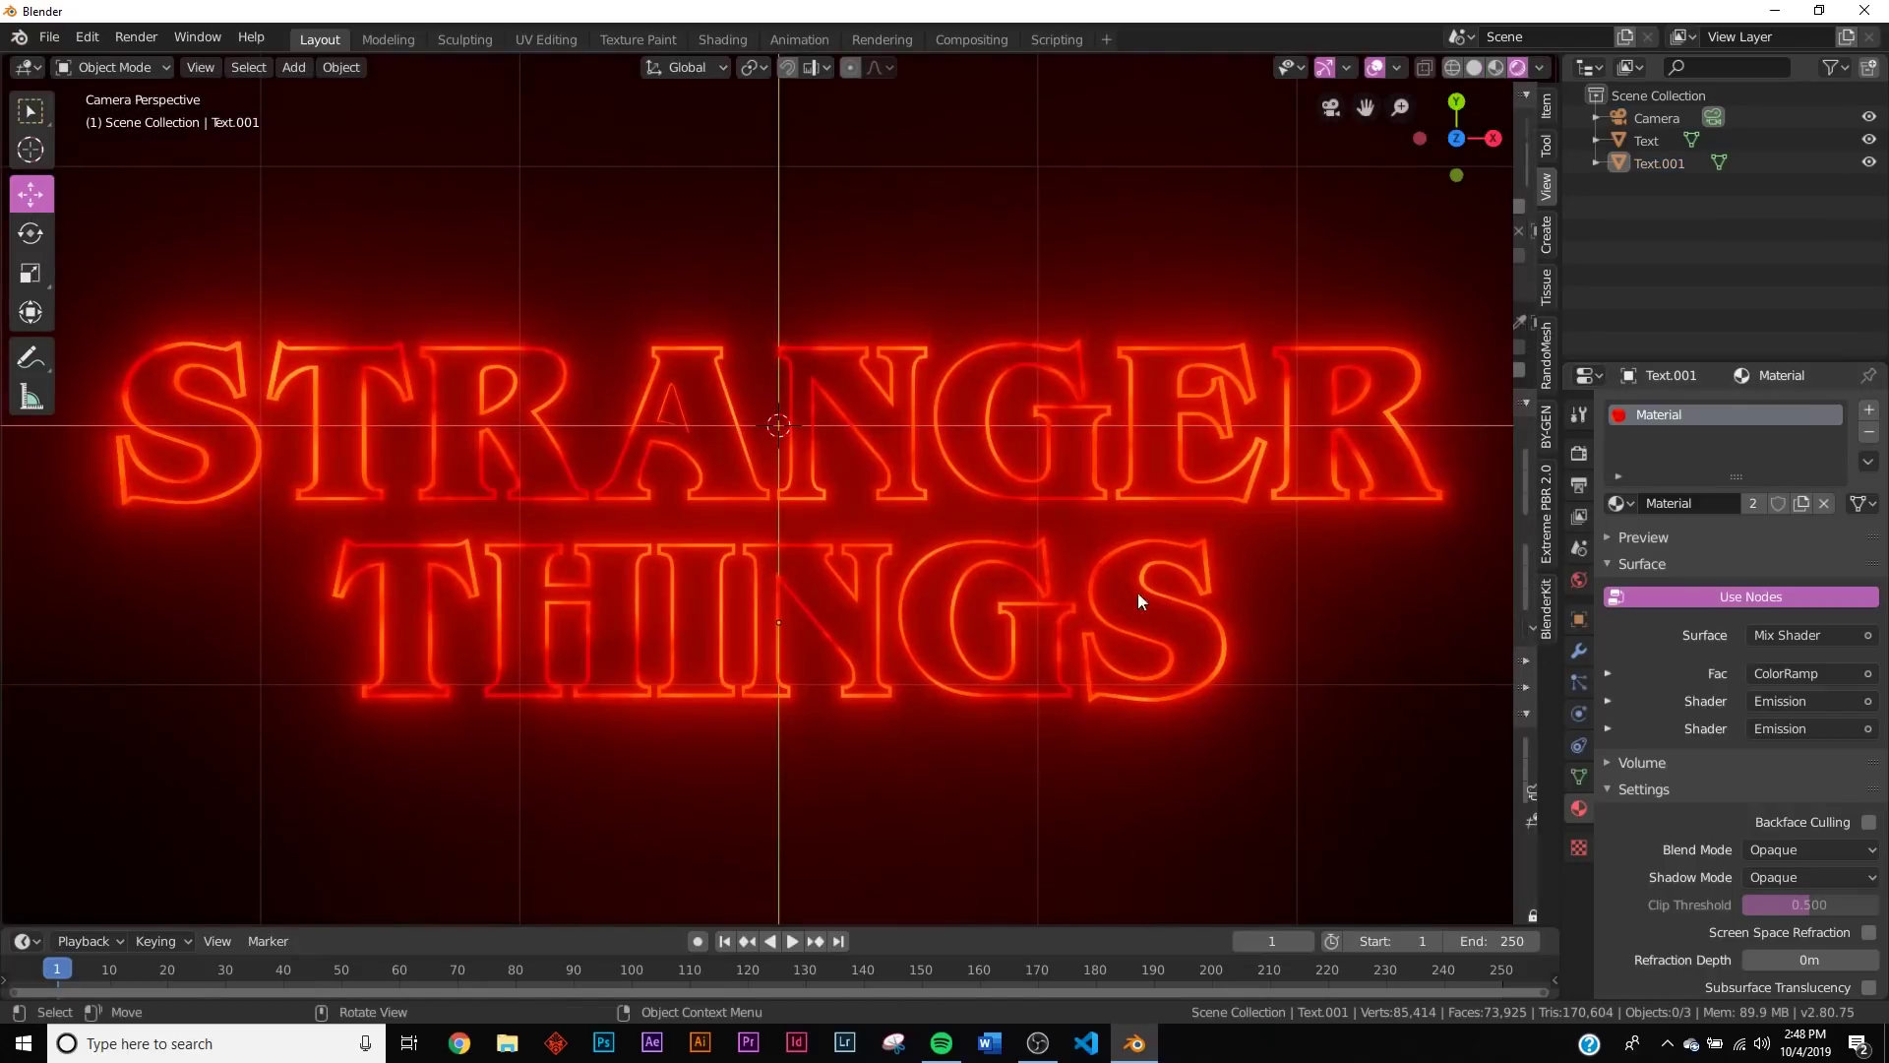
{"action": "scroll", "coordinate": [1122, 592], "scroll_direction": "down", "scroll_amount": 3}
{"action": "scroll", "coordinate": [1279, 570], "scroll_direction": "up", "scroll_amount": 2}
Step: Compare the title with Bloom switched off and on again, then inspect it from another angle and in camera view
{"action": "left_click", "coordinate": [1577, 452]}
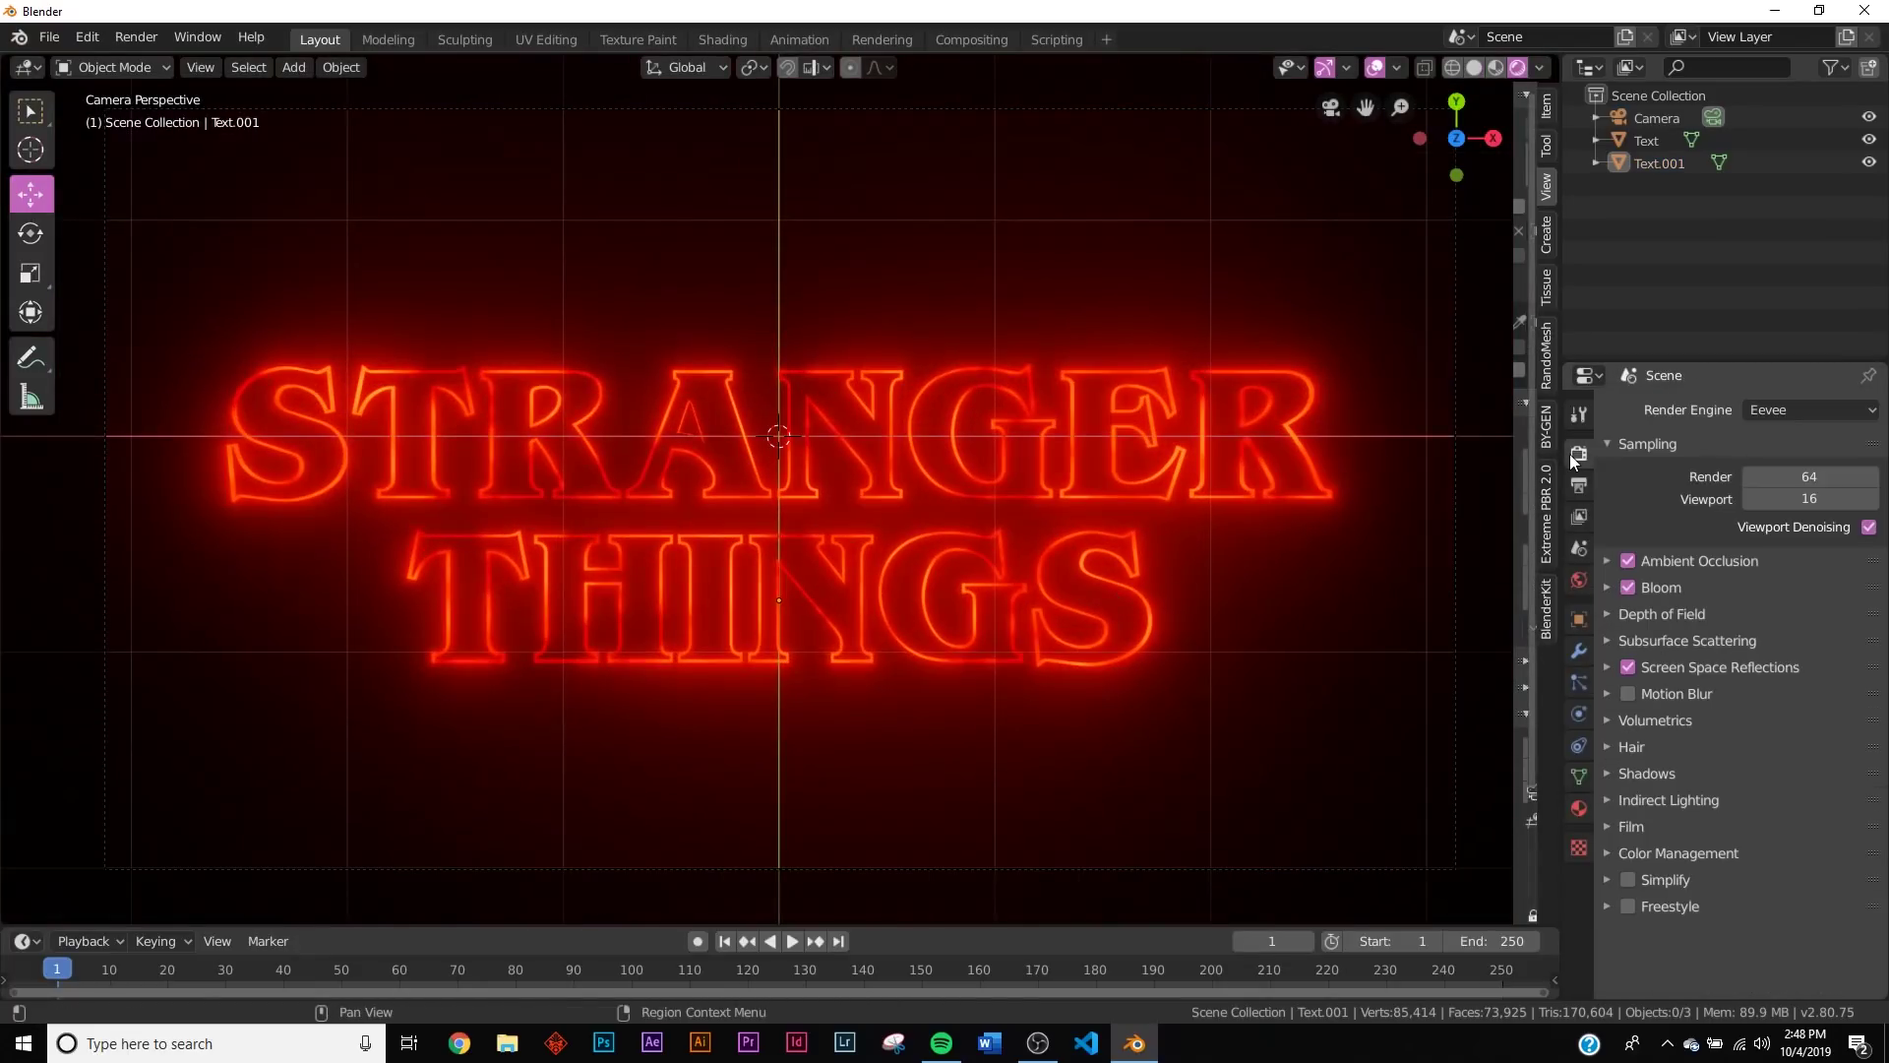
{"action": "left_click", "coordinate": [1626, 589]}
{"action": "left_click", "coordinate": [1626, 588]}
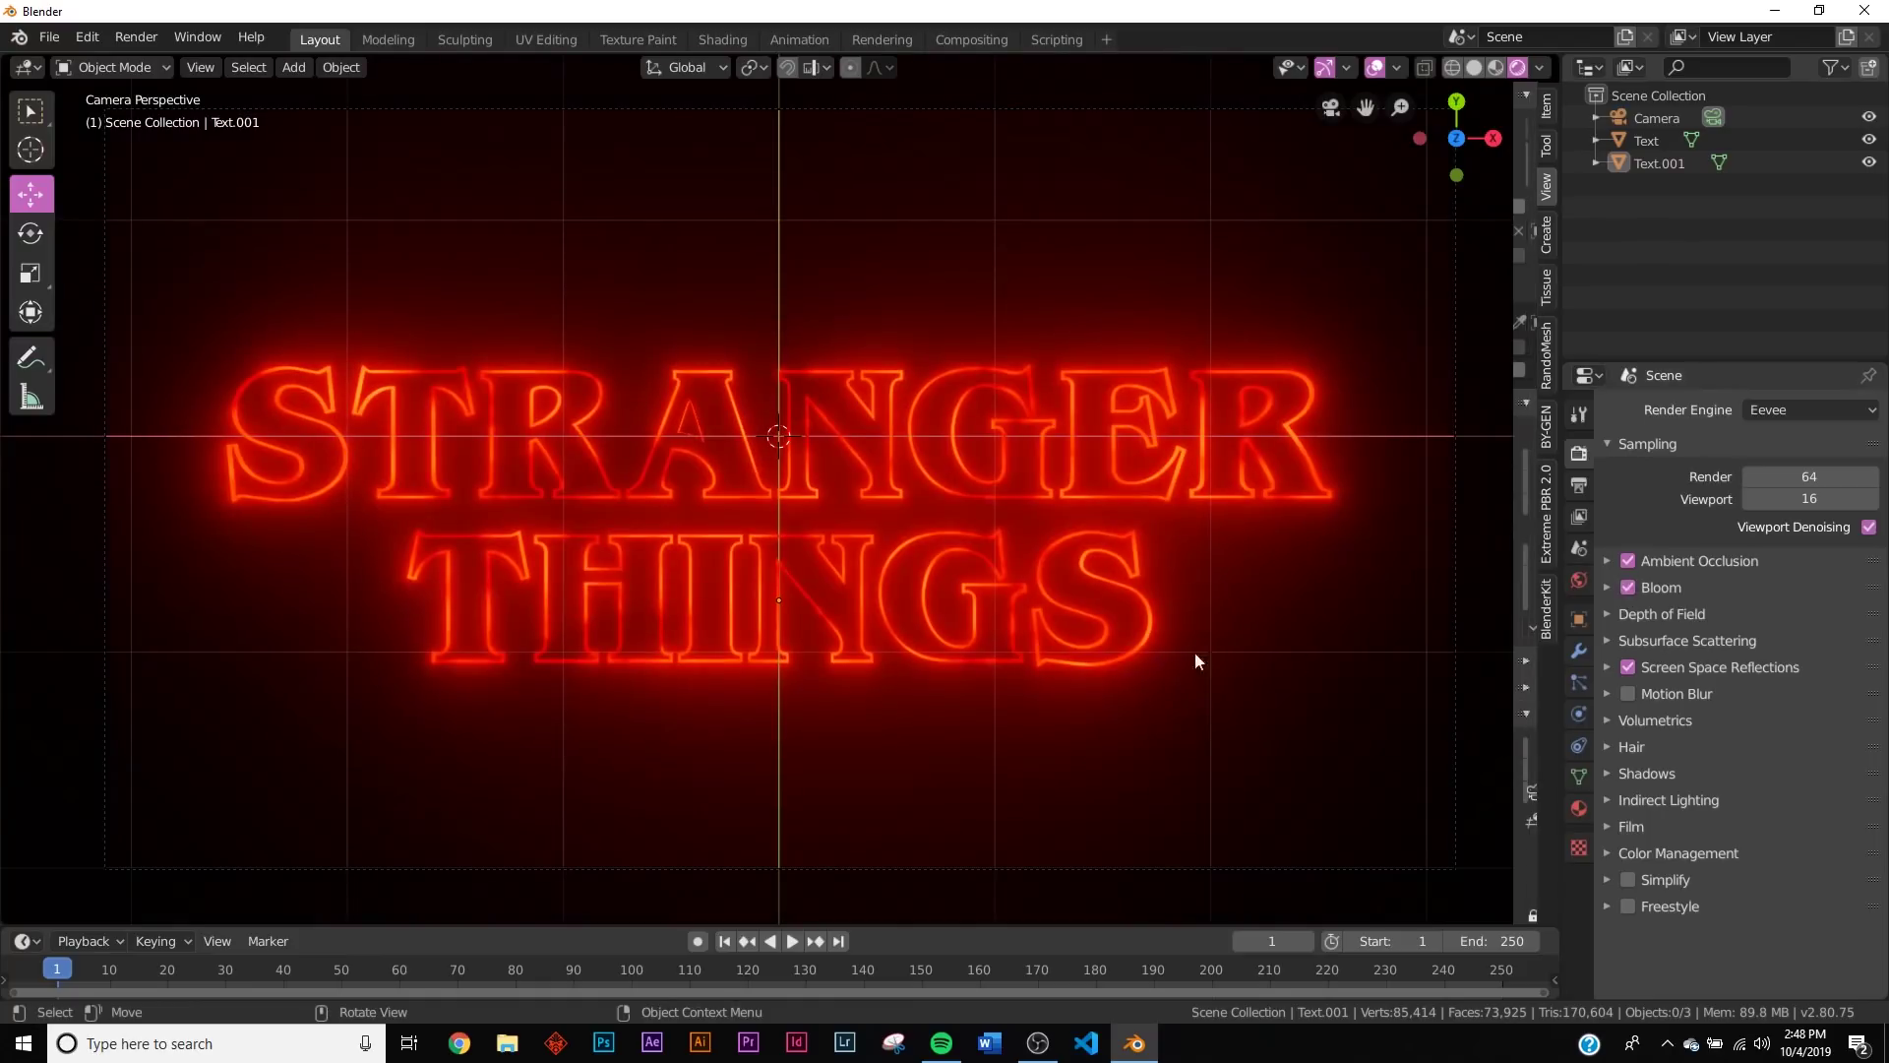
{"action": "scroll", "coordinate": [1199, 590], "scroll_direction": "up", "scroll_amount": 1}
{"action": "middle_click_drag", "start_coordinate": [1199, 590], "coordinate": [1199, 407]}
{"action": "key", "text": "KP_0"}
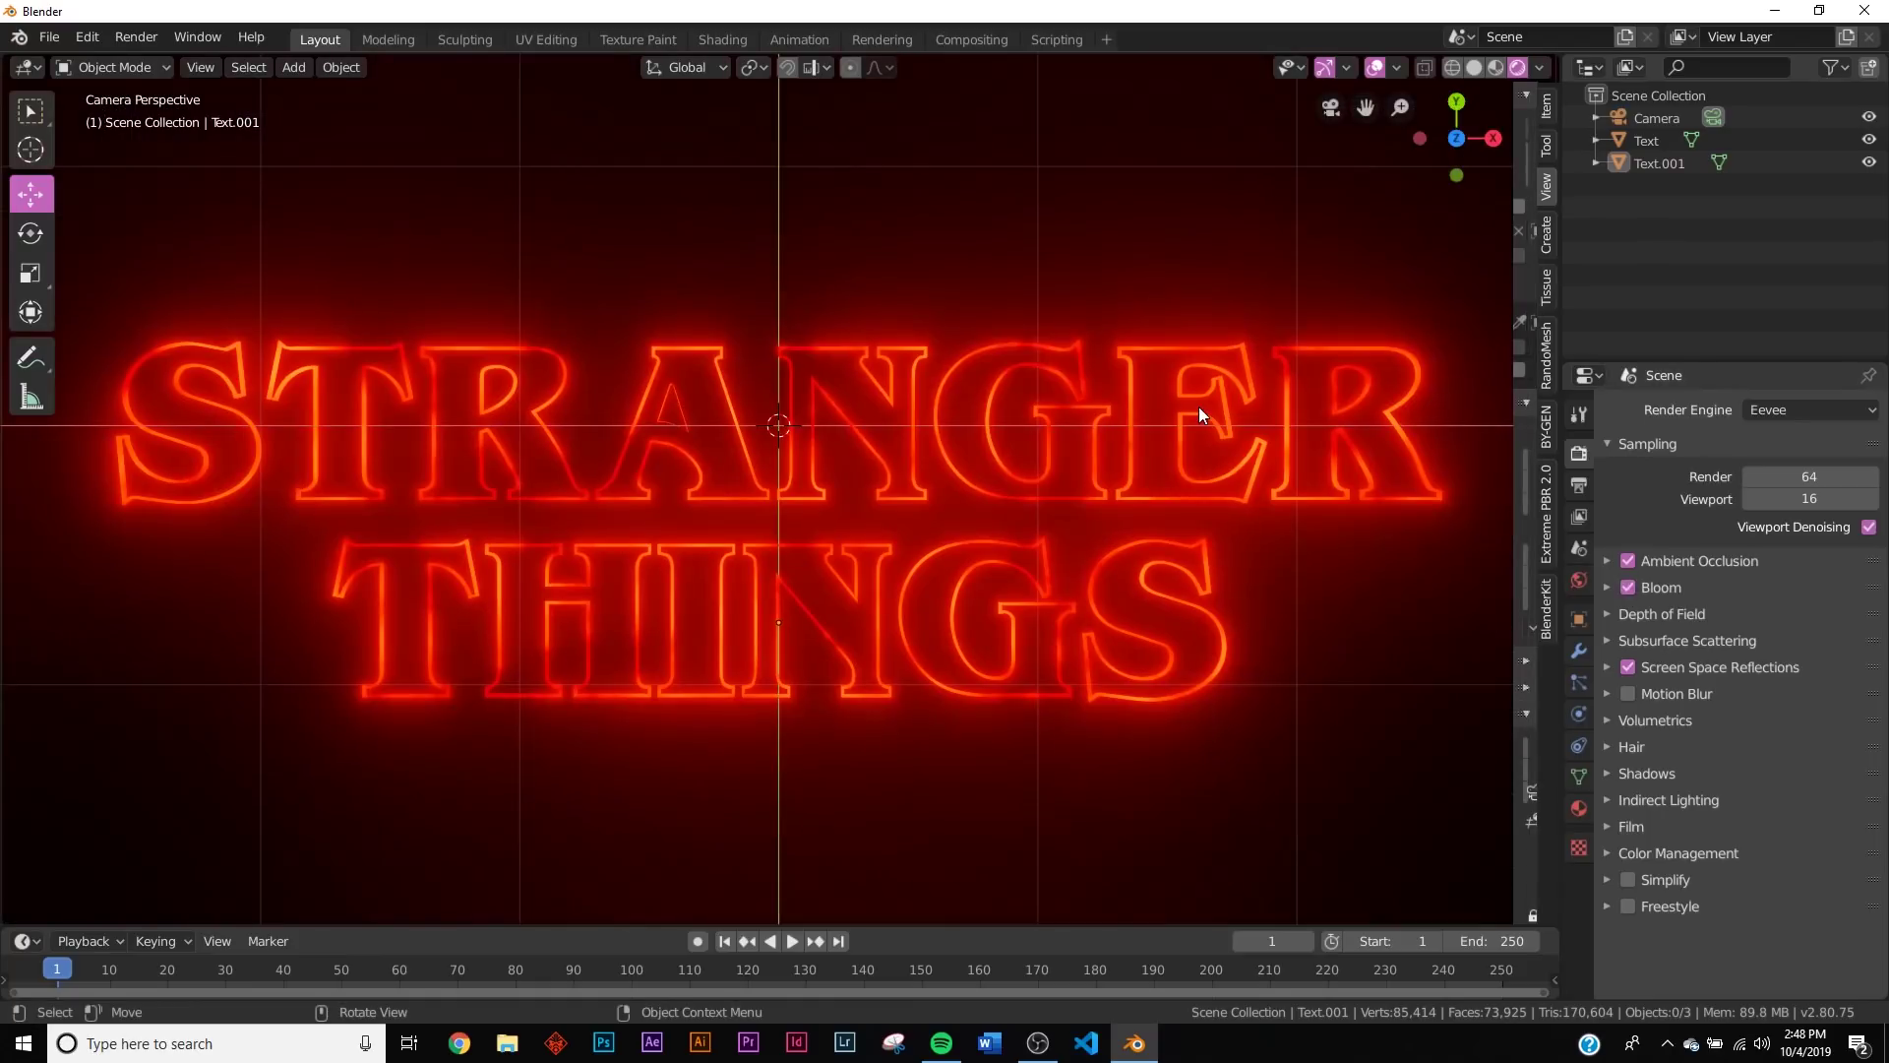
Step: Hide the viewport gizmos and overlays and view the glowing title through the camera
{"action": "left_click", "coordinate": [1324, 66]}
{"action": "left_click", "coordinate": [1374, 67]}
{"action": "middle_click_drag", "start_coordinate": [1051, 394], "coordinate": [947, 456]}
{"action": "key", "text": "KP_0"}
Step: Add a 2 m cube at the world origin and switch the viewport to Solid shading
{"action": "key", "text": "shift+a"}
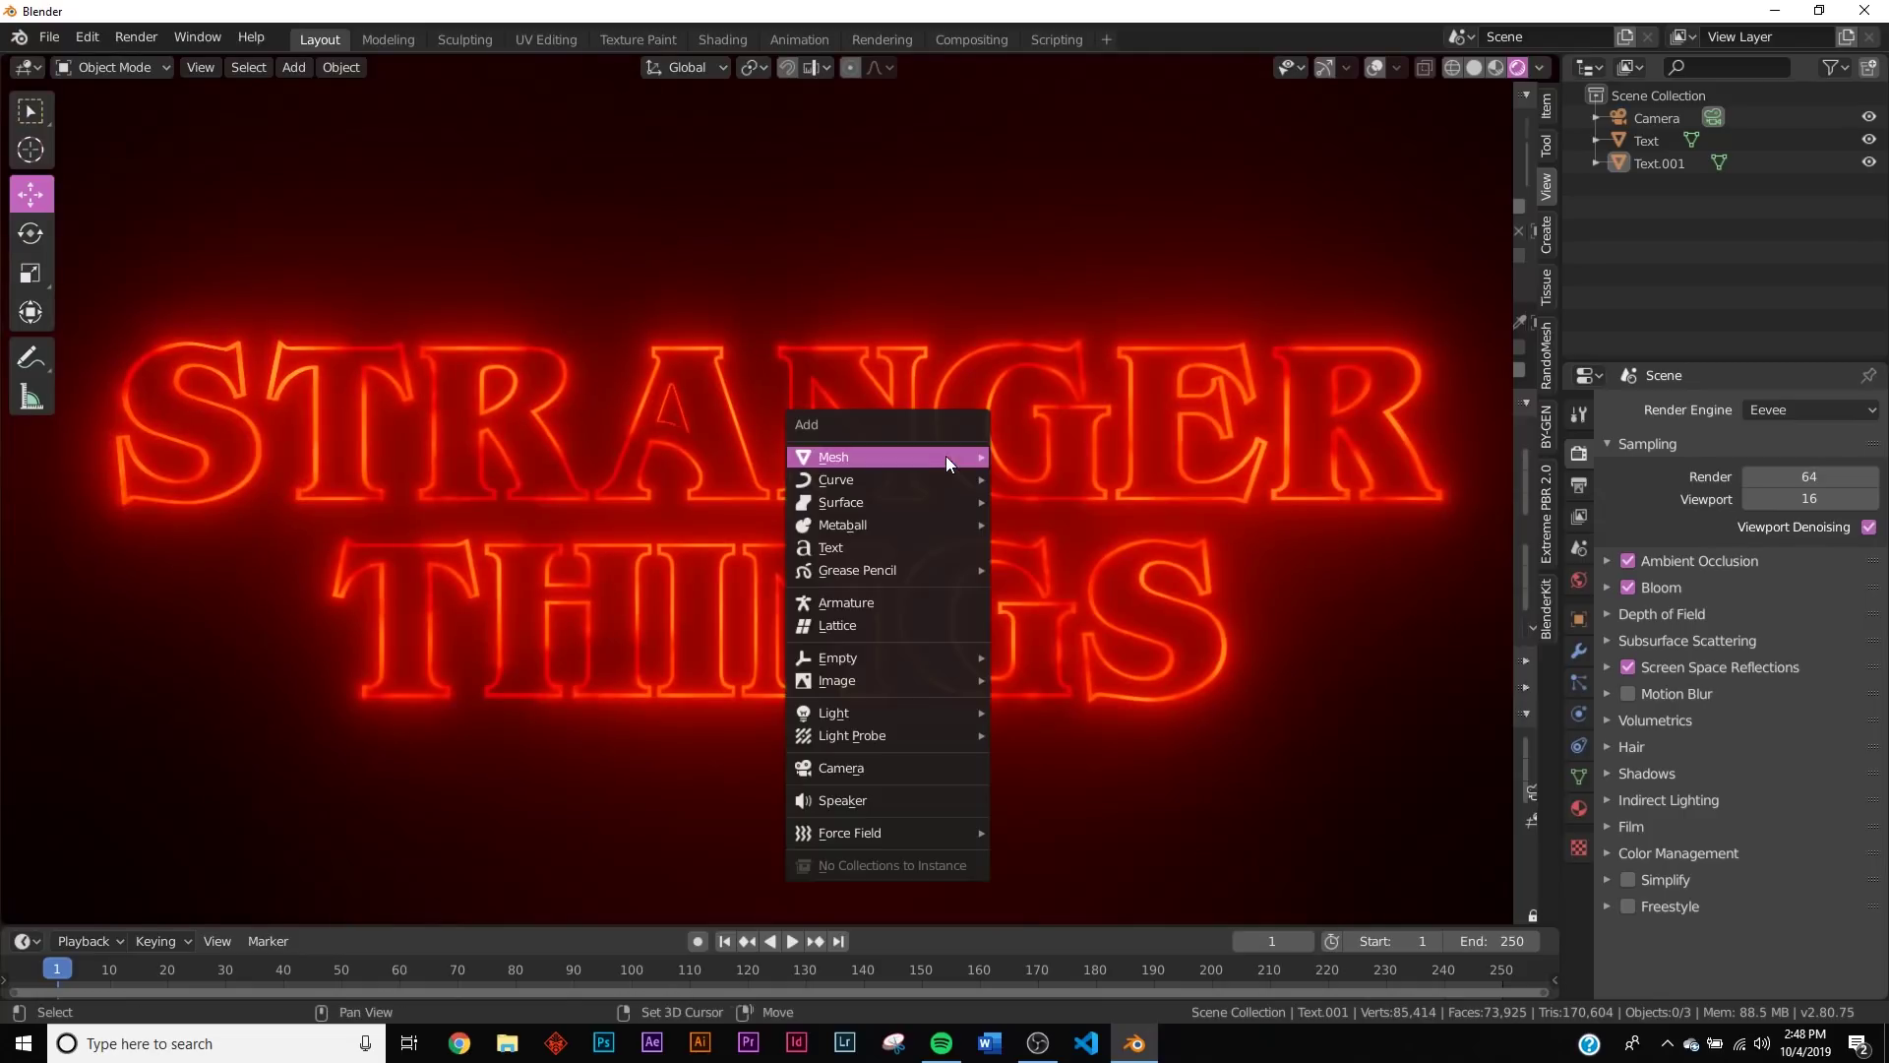
{"action": "mouse_move", "coordinate": [946, 456]}
{"action": "left_click", "coordinate": [1042, 480]}
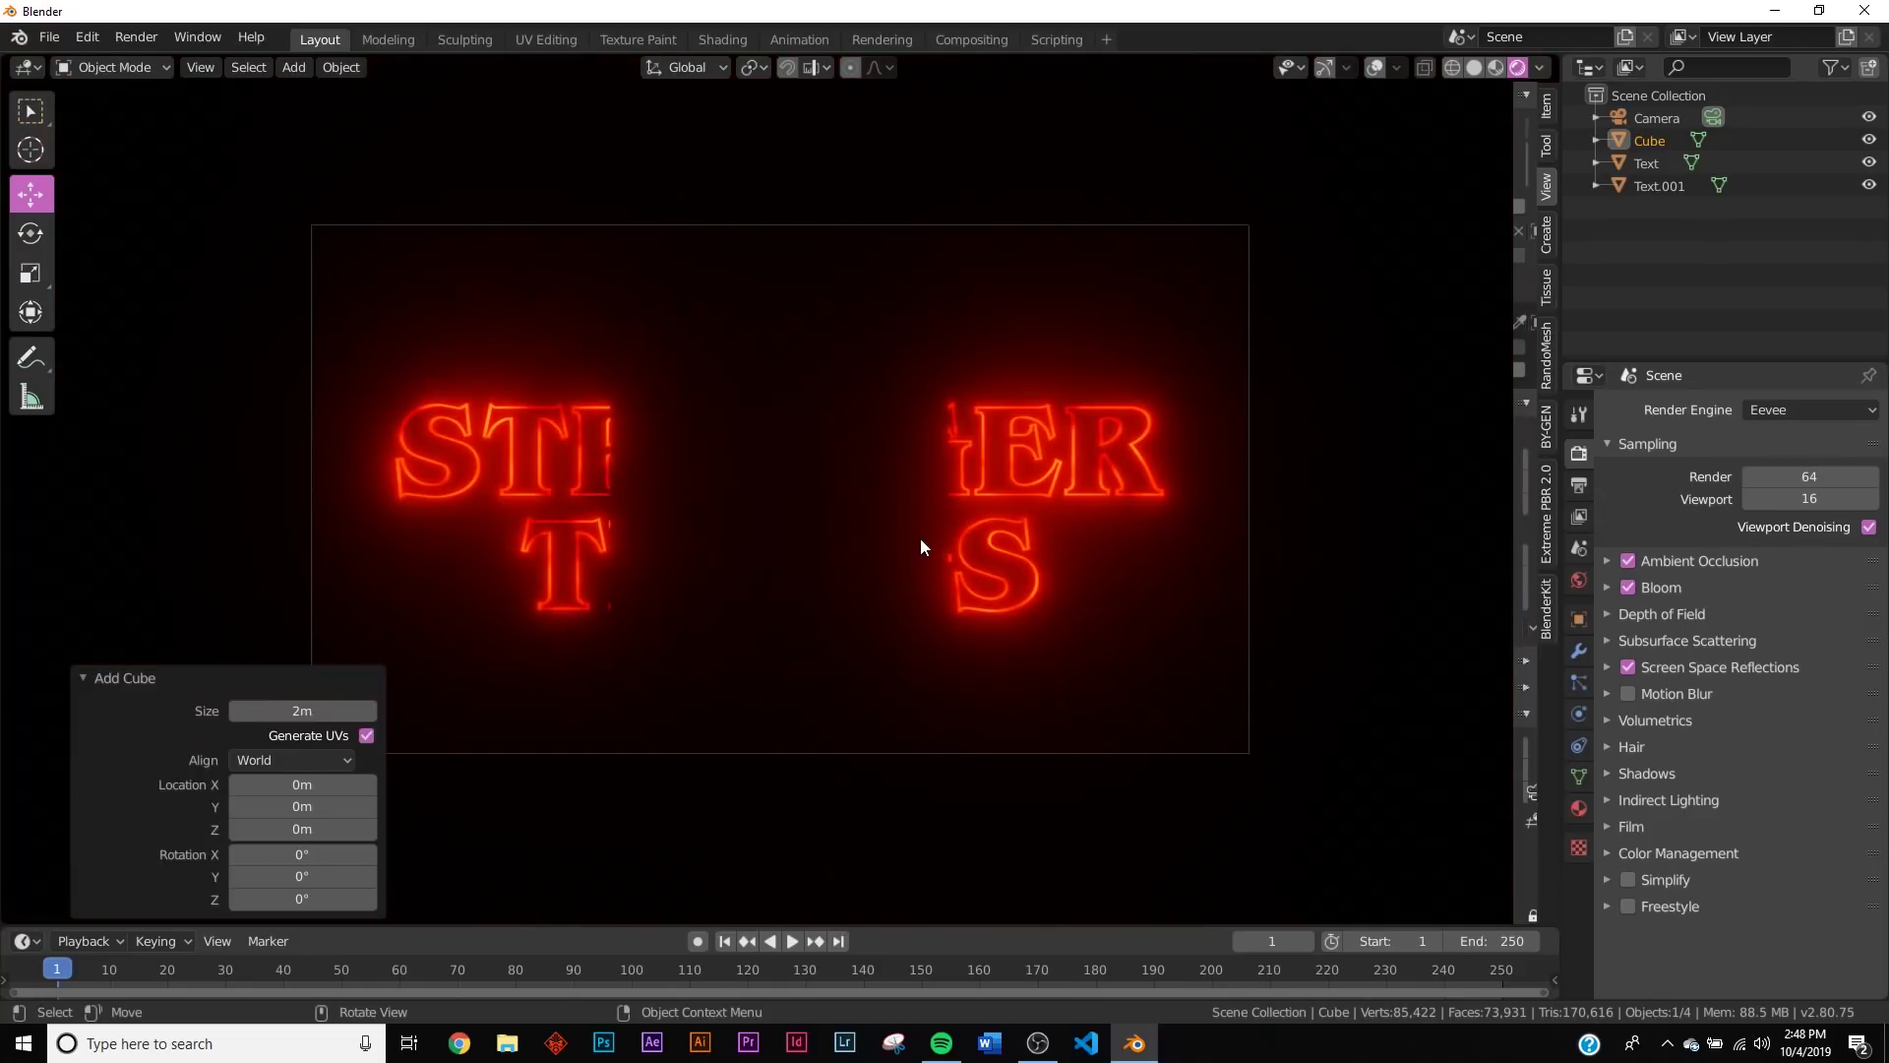
{"action": "key", "text": "z"}
{"action": "left_click", "coordinate": [953, 529]}
Step: Scale the cube by about 2.652 so it encloses the title, and apply its scale
{"action": "key", "text": "s"}
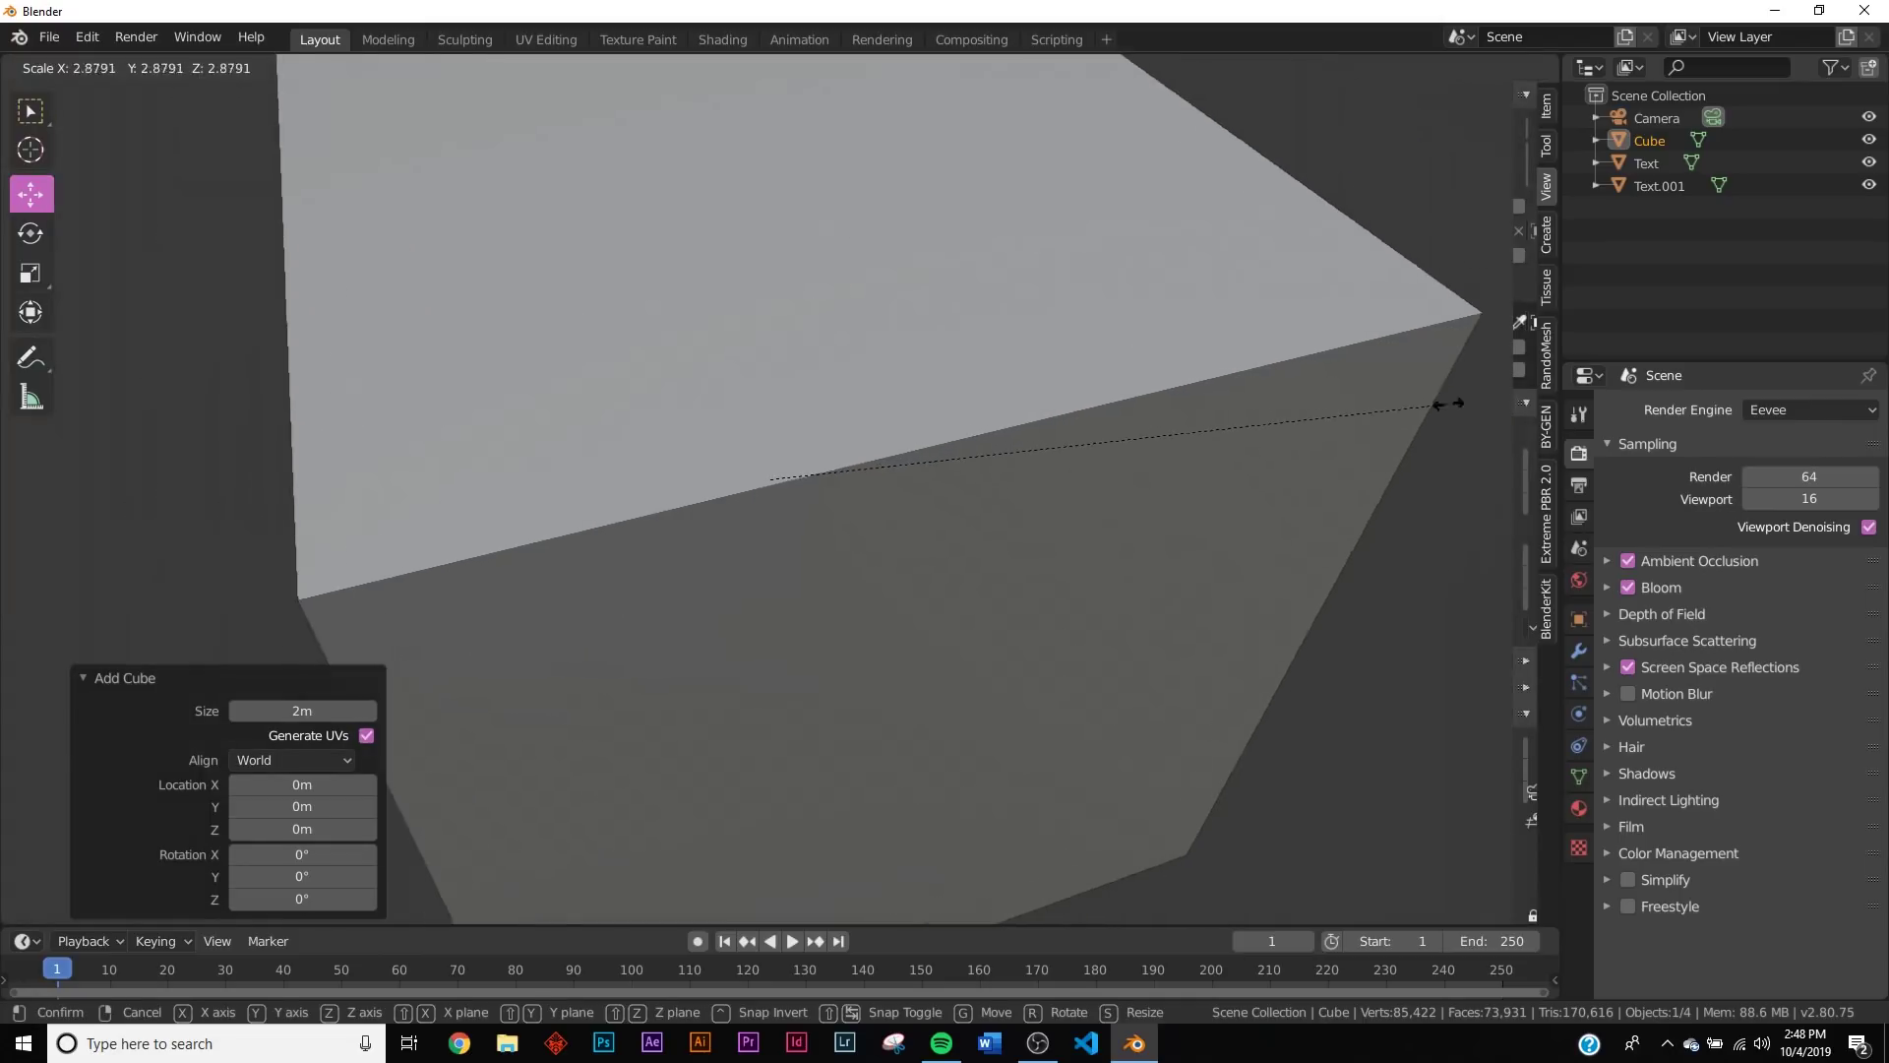
{"action": "left_click", "coordinate": [1392, 414]}
{"action": "key", "text": "ctrl+a"}
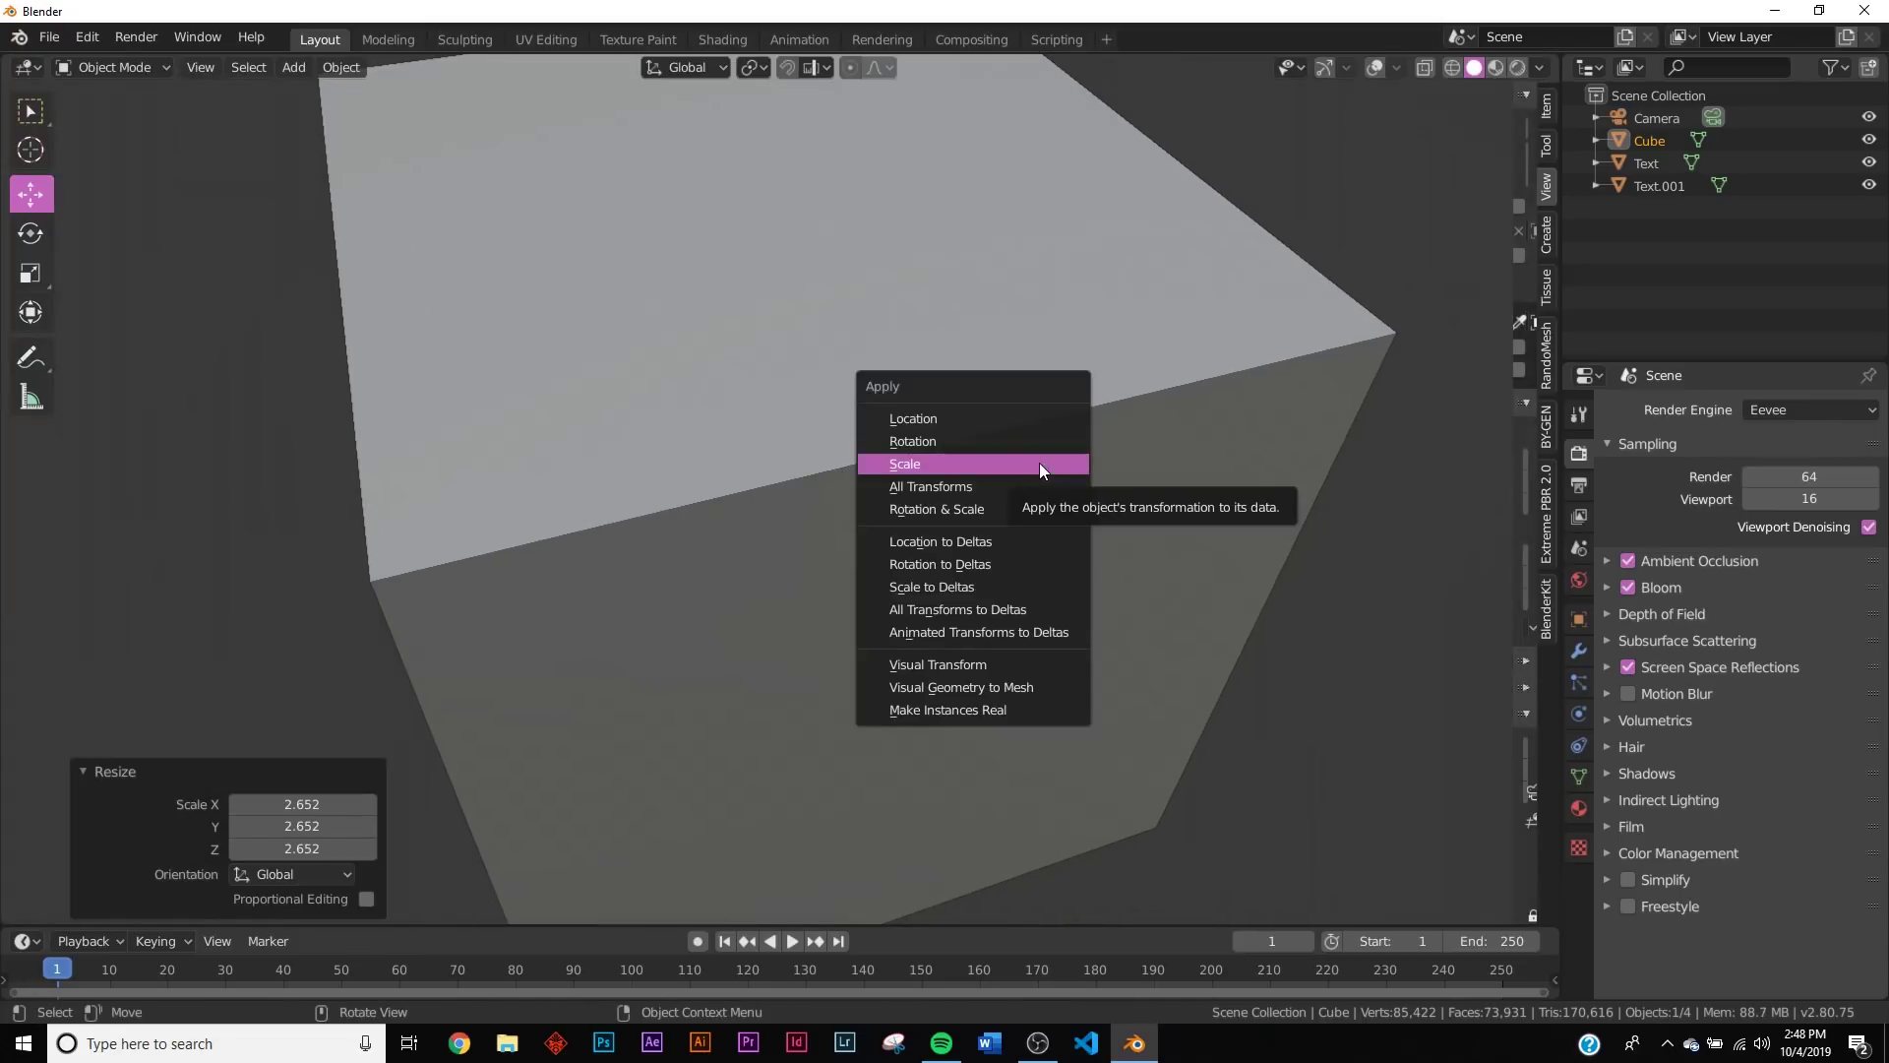
{"action": "left_click", "coordinate": [1041, 466]}
Step: In the cube's material, replace the Principled BSDF with a Principled Volume connected to the output's Volume socket
{"action": "left_click", "coordinate": [728, 44]}
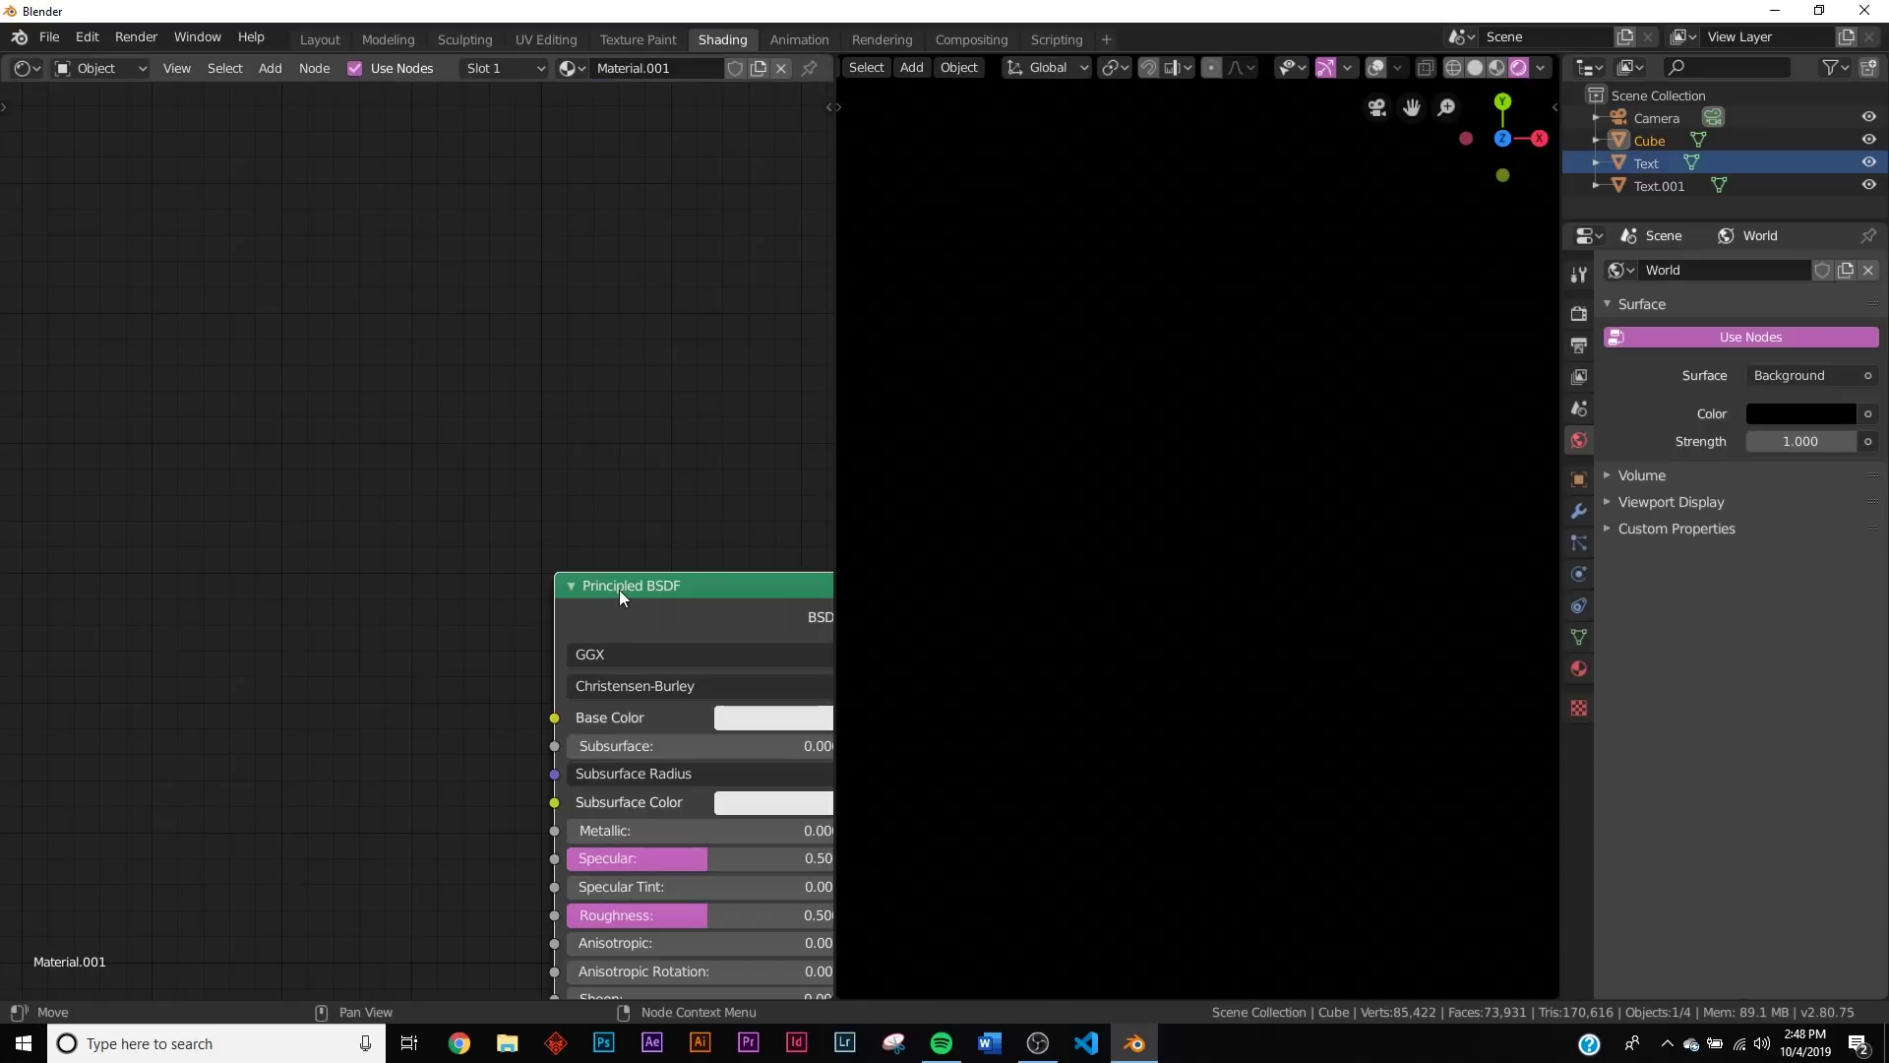
{"action": "key", "text": "x"}
{"action": "middle_click_drag", "start_coordinate": [616, 580], "coordinate": [214, 442]}
{"action": "key", "text": "shift+a"}
{"action": "left_click", "coordinate": [215, 439]}
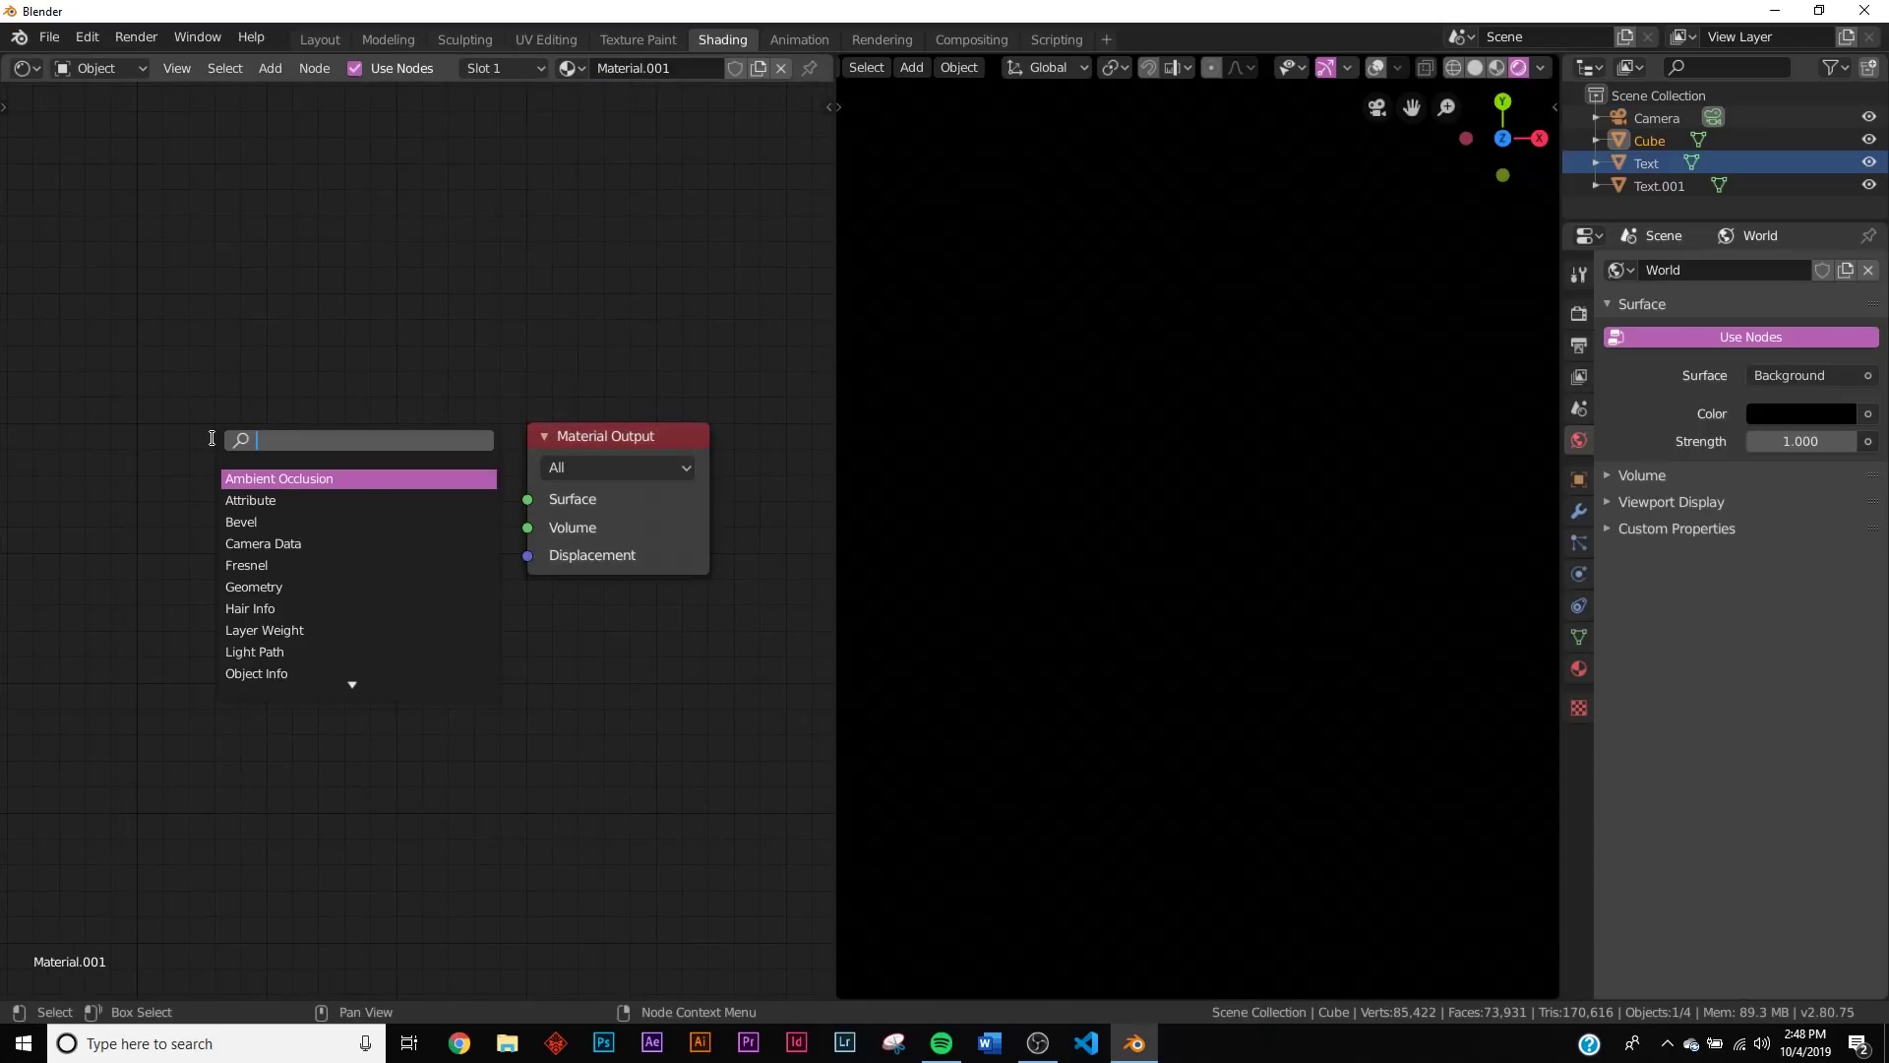
{"action": "type", "text": "vol"}
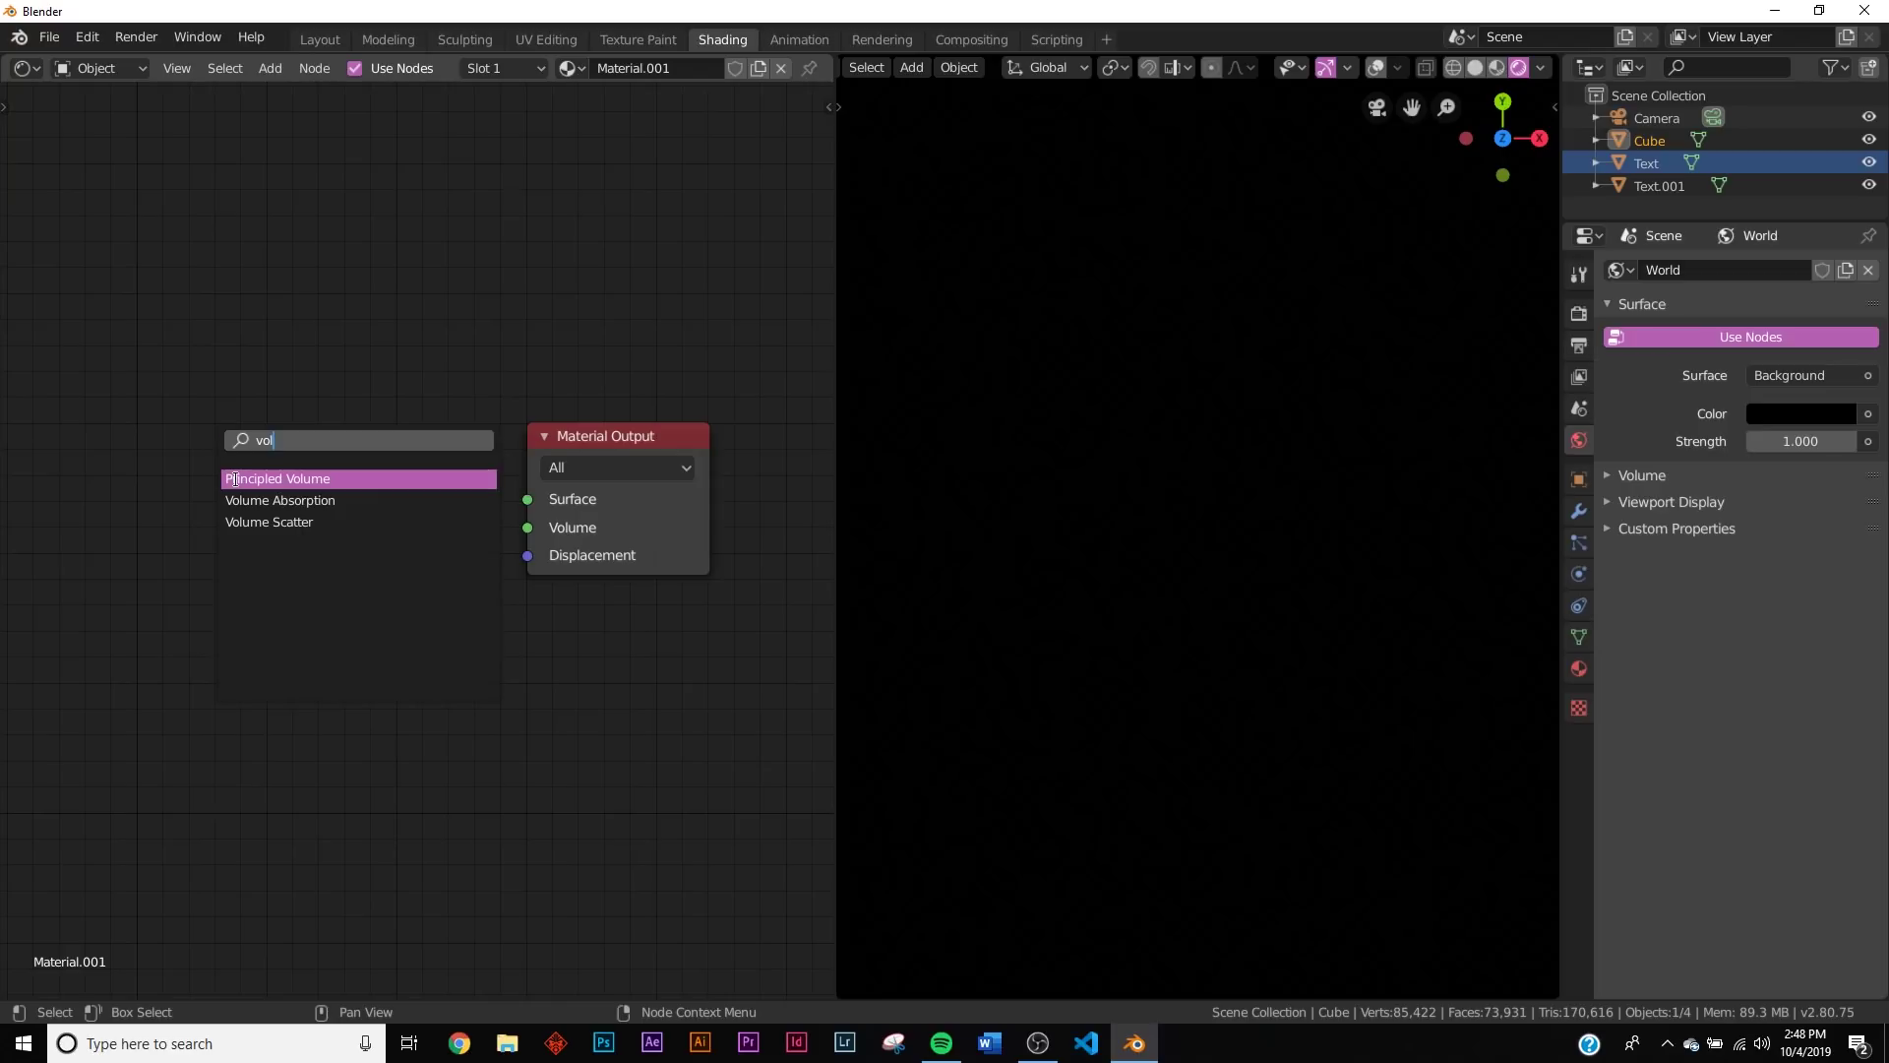
{"action": "left_click", "coordinate": [236, 479]}
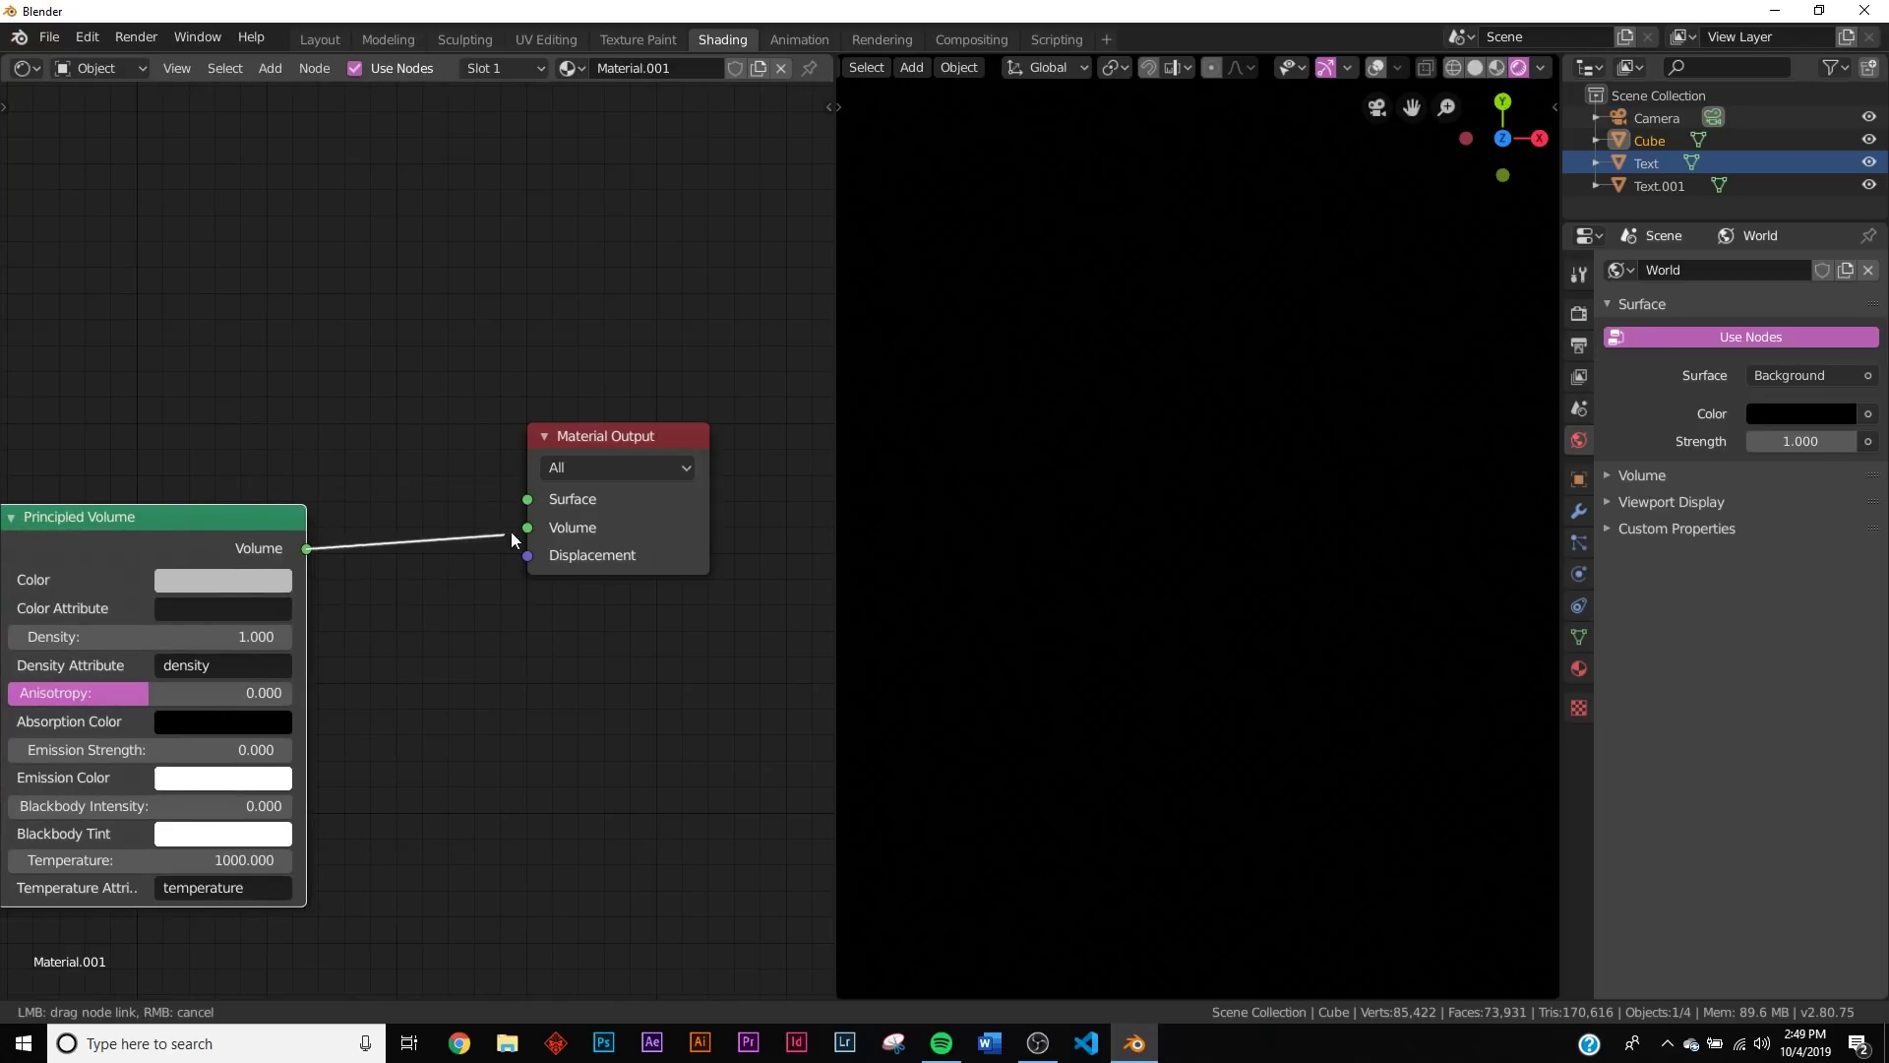
{"action": "left_click_drag", "start_coordinate": [512, 537], "coordinate": [549, 530]}
Step: Set the Principled Volume's density to 0.01
{"action": "left_click", "coordinate": [210, 635]}
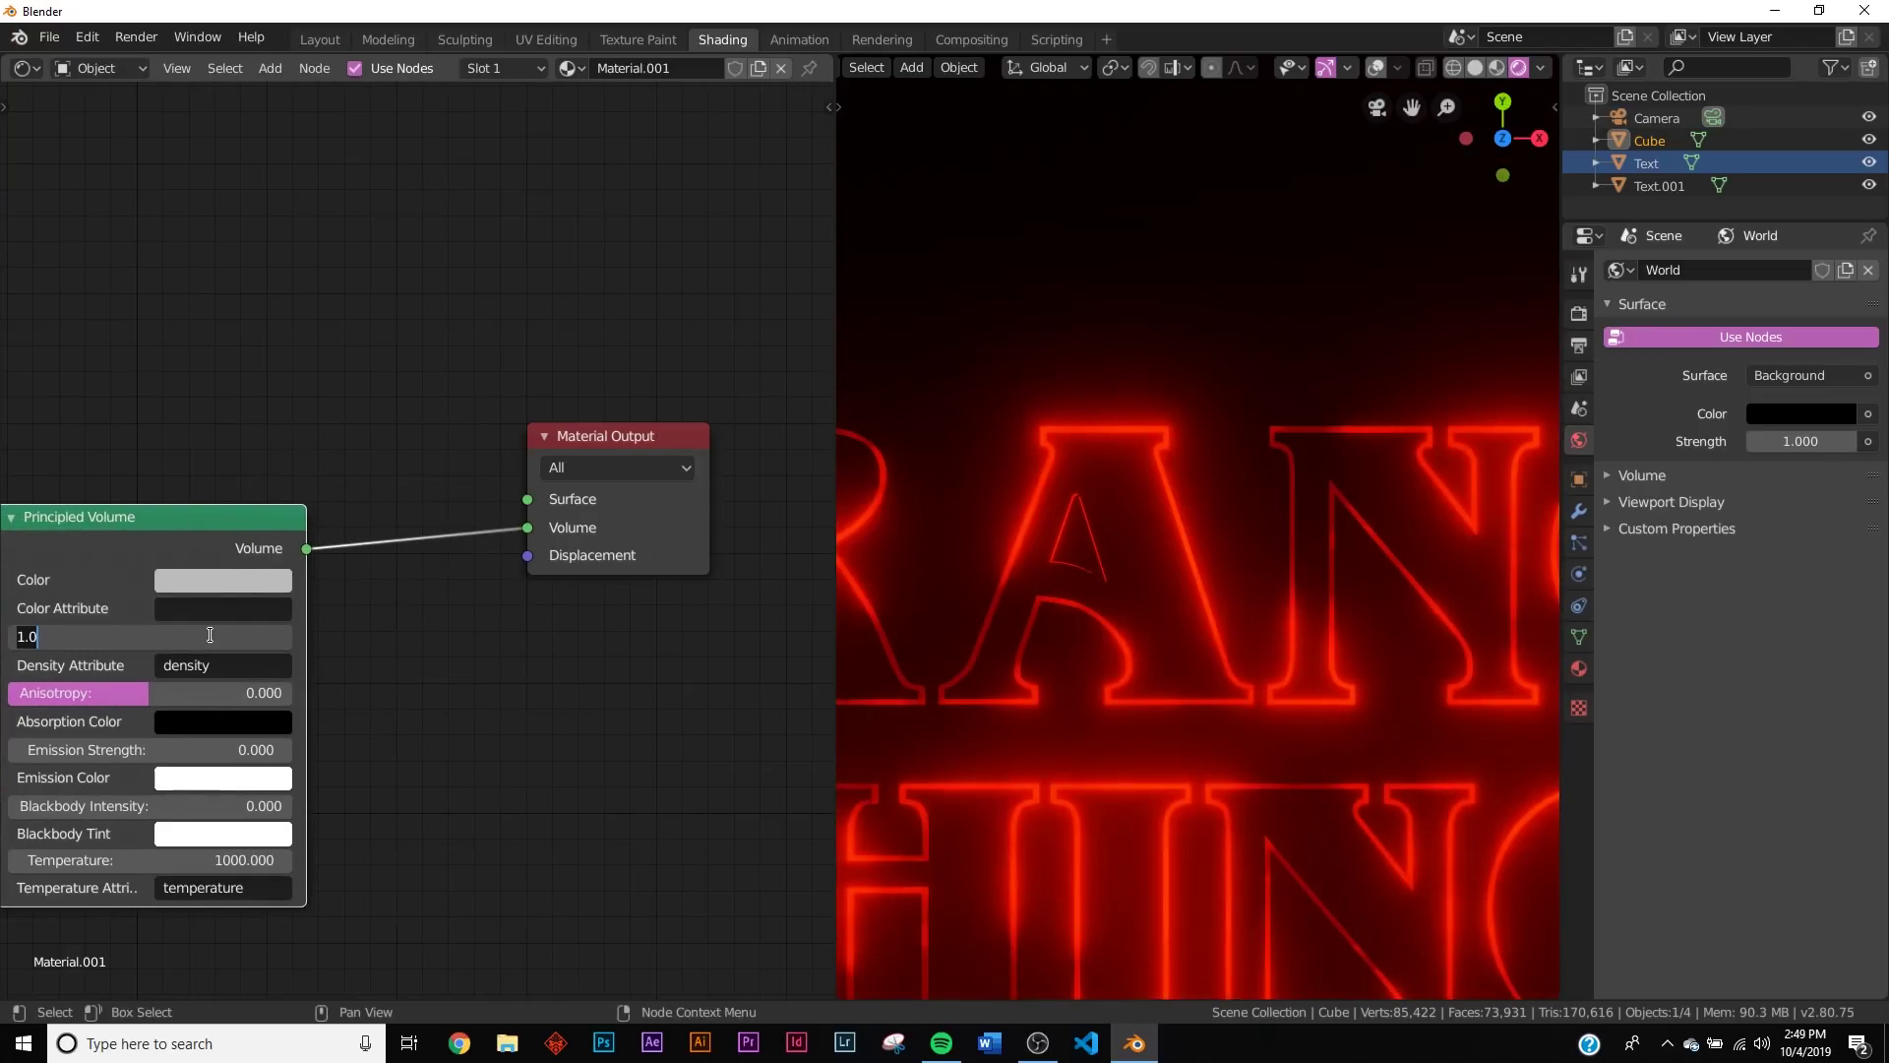
{"action": "type", "text": "0.01"}
{"action": "key", "text": "Return"}
Step: Add a ColorRamp node in front of the Principled Volume
{"action": "middle_click_drag", "start_coordinate": [455, 716], "coordinate": [911, 492]}
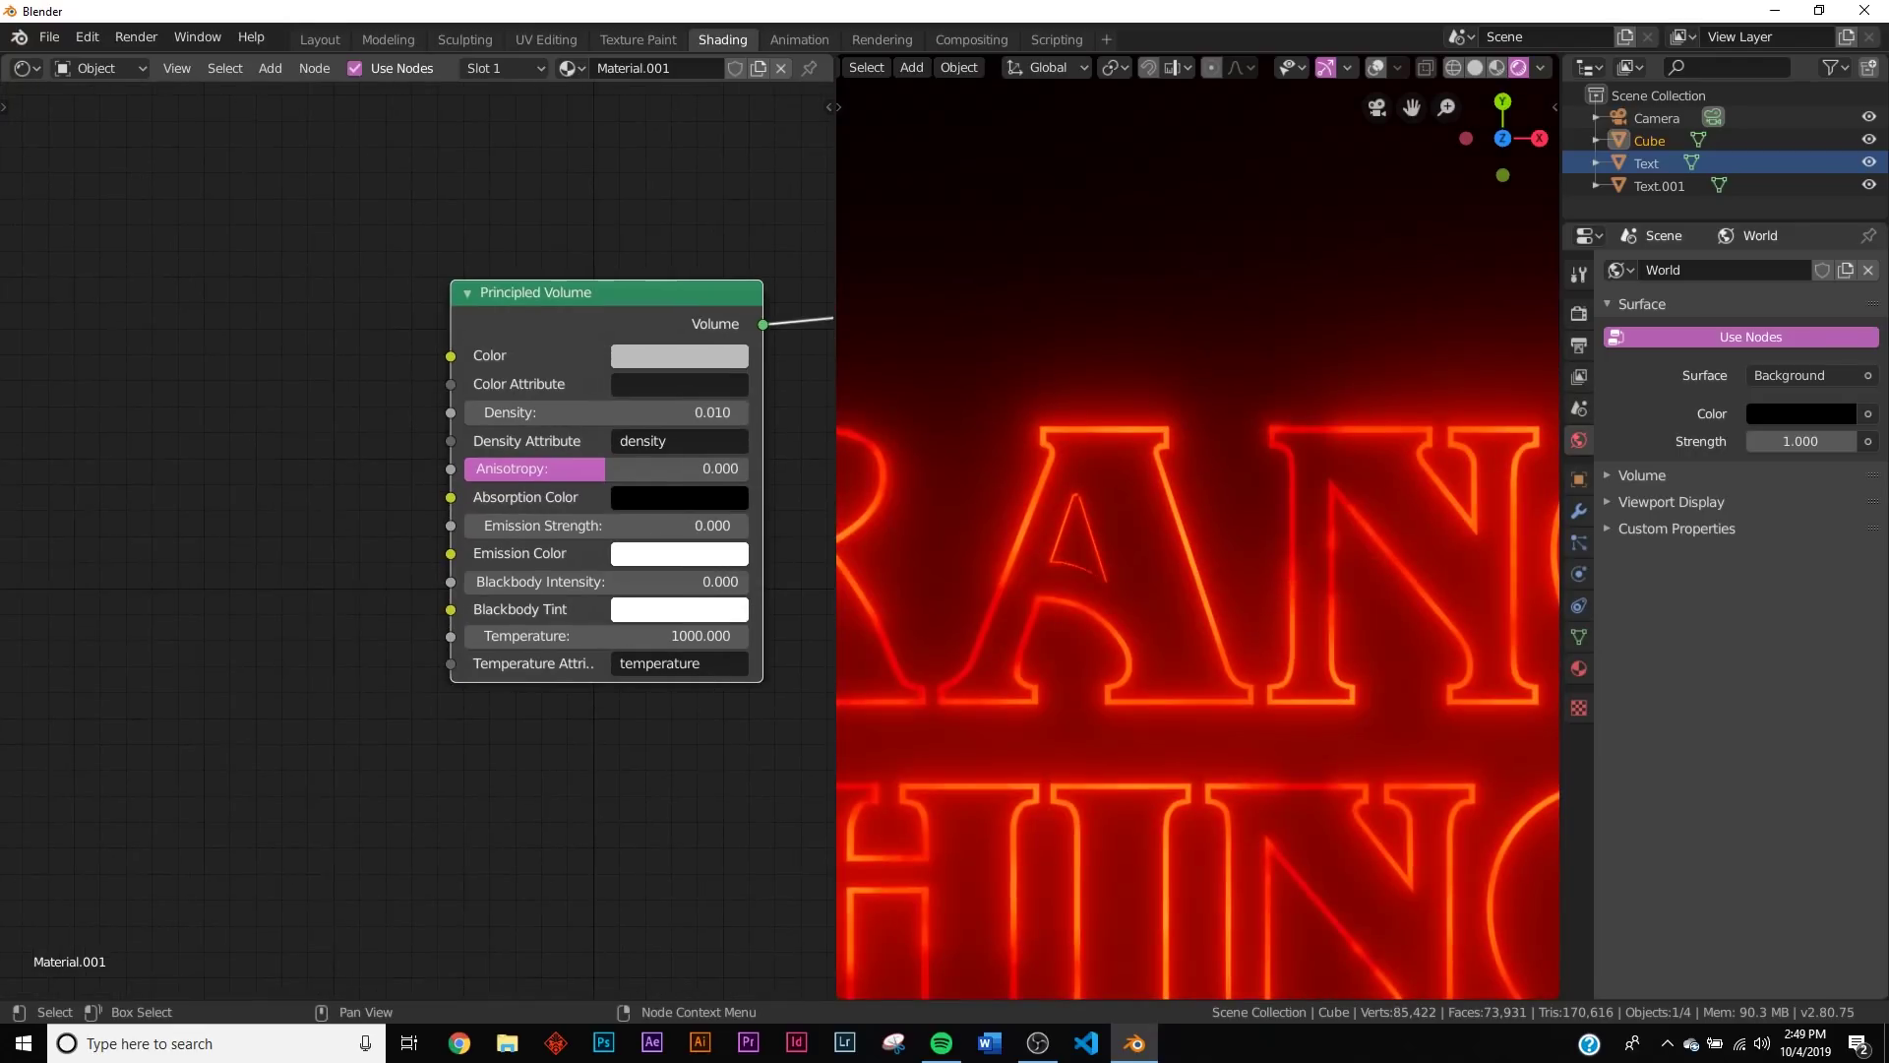
{"action": "key", "text": "shift+a"}
{"action": "type", "text": "col"}
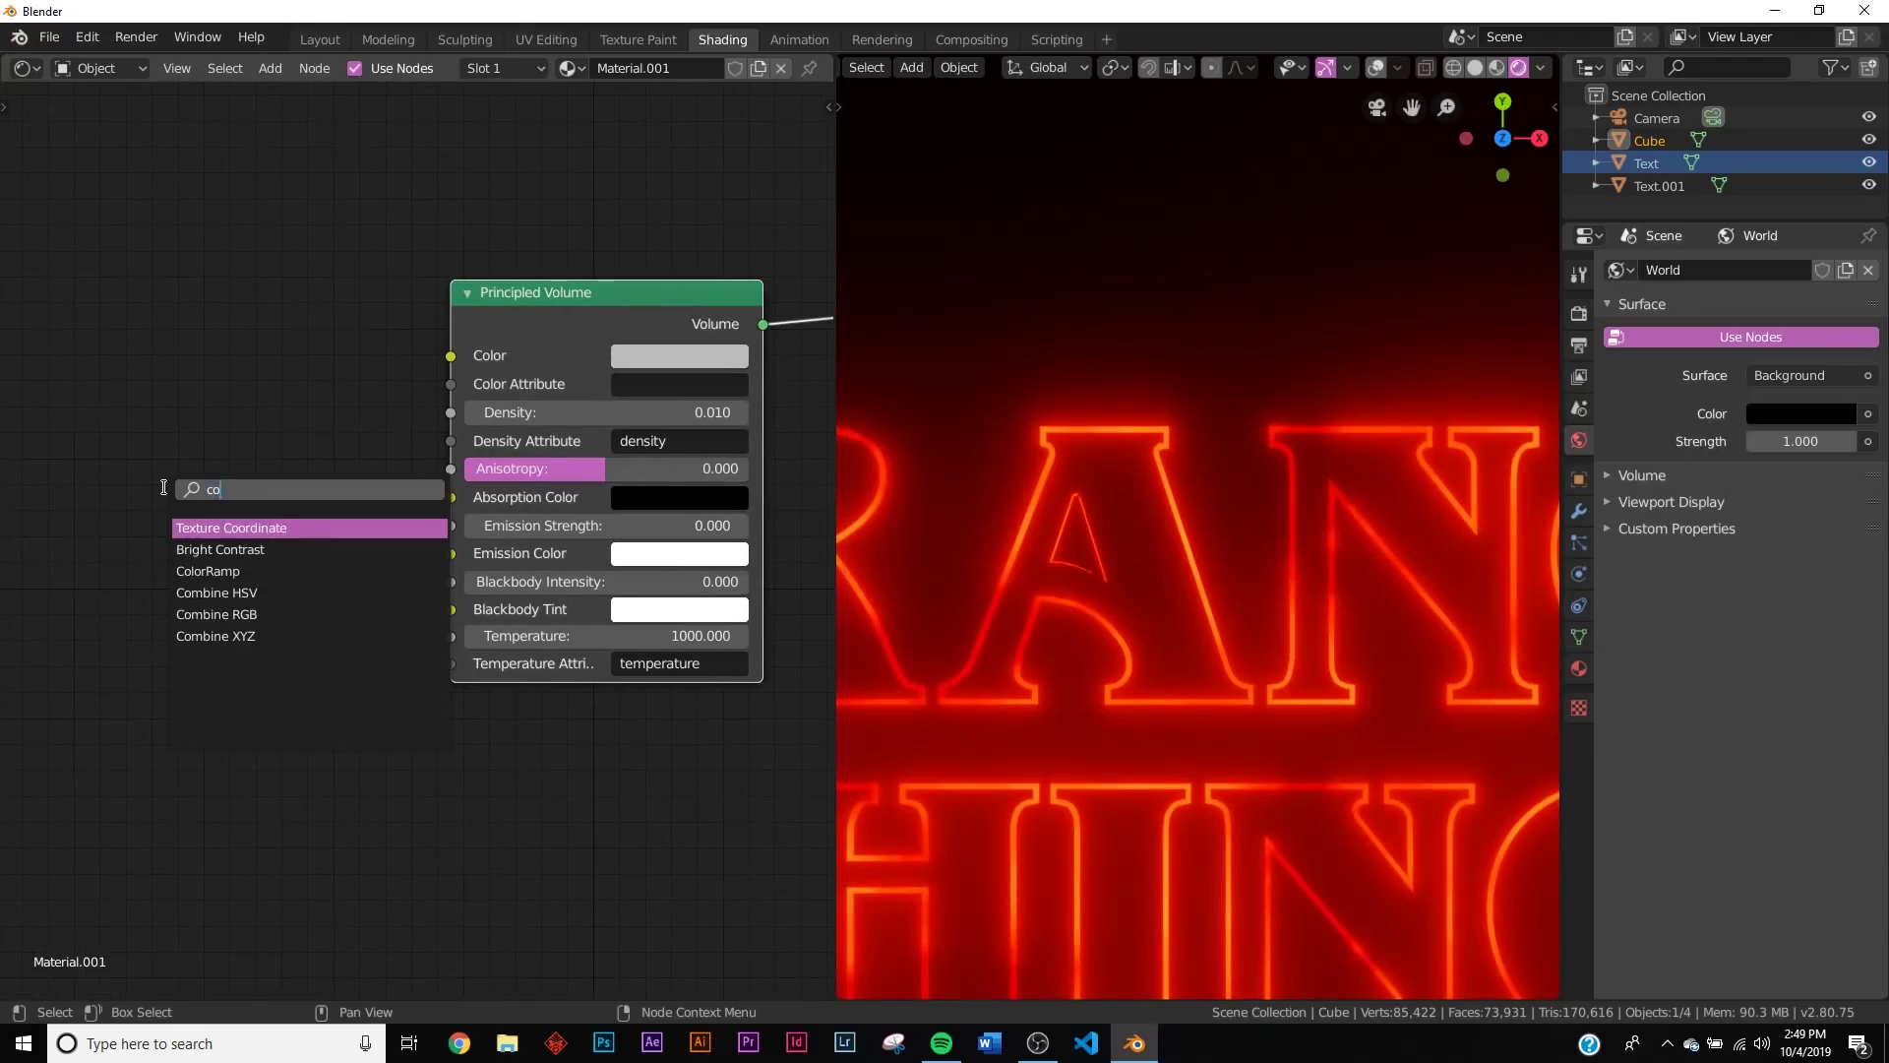
{"action": "left_click", "coordinate": [201, 527]}
{"action": "left_click", "coordinate": [122, 521]}
{"action": "middle_click_drag", "start_coordinate": [122, 520], "coordinate": [524, 457]}
Step: Add a Noise Texture with Mapping and Texture Coordinate nodes, and feed the mapping from the Object coordinates
{"action": "key", "text": "shift+a"}
{"action": "left_click", "coordinate": [295, 510]}
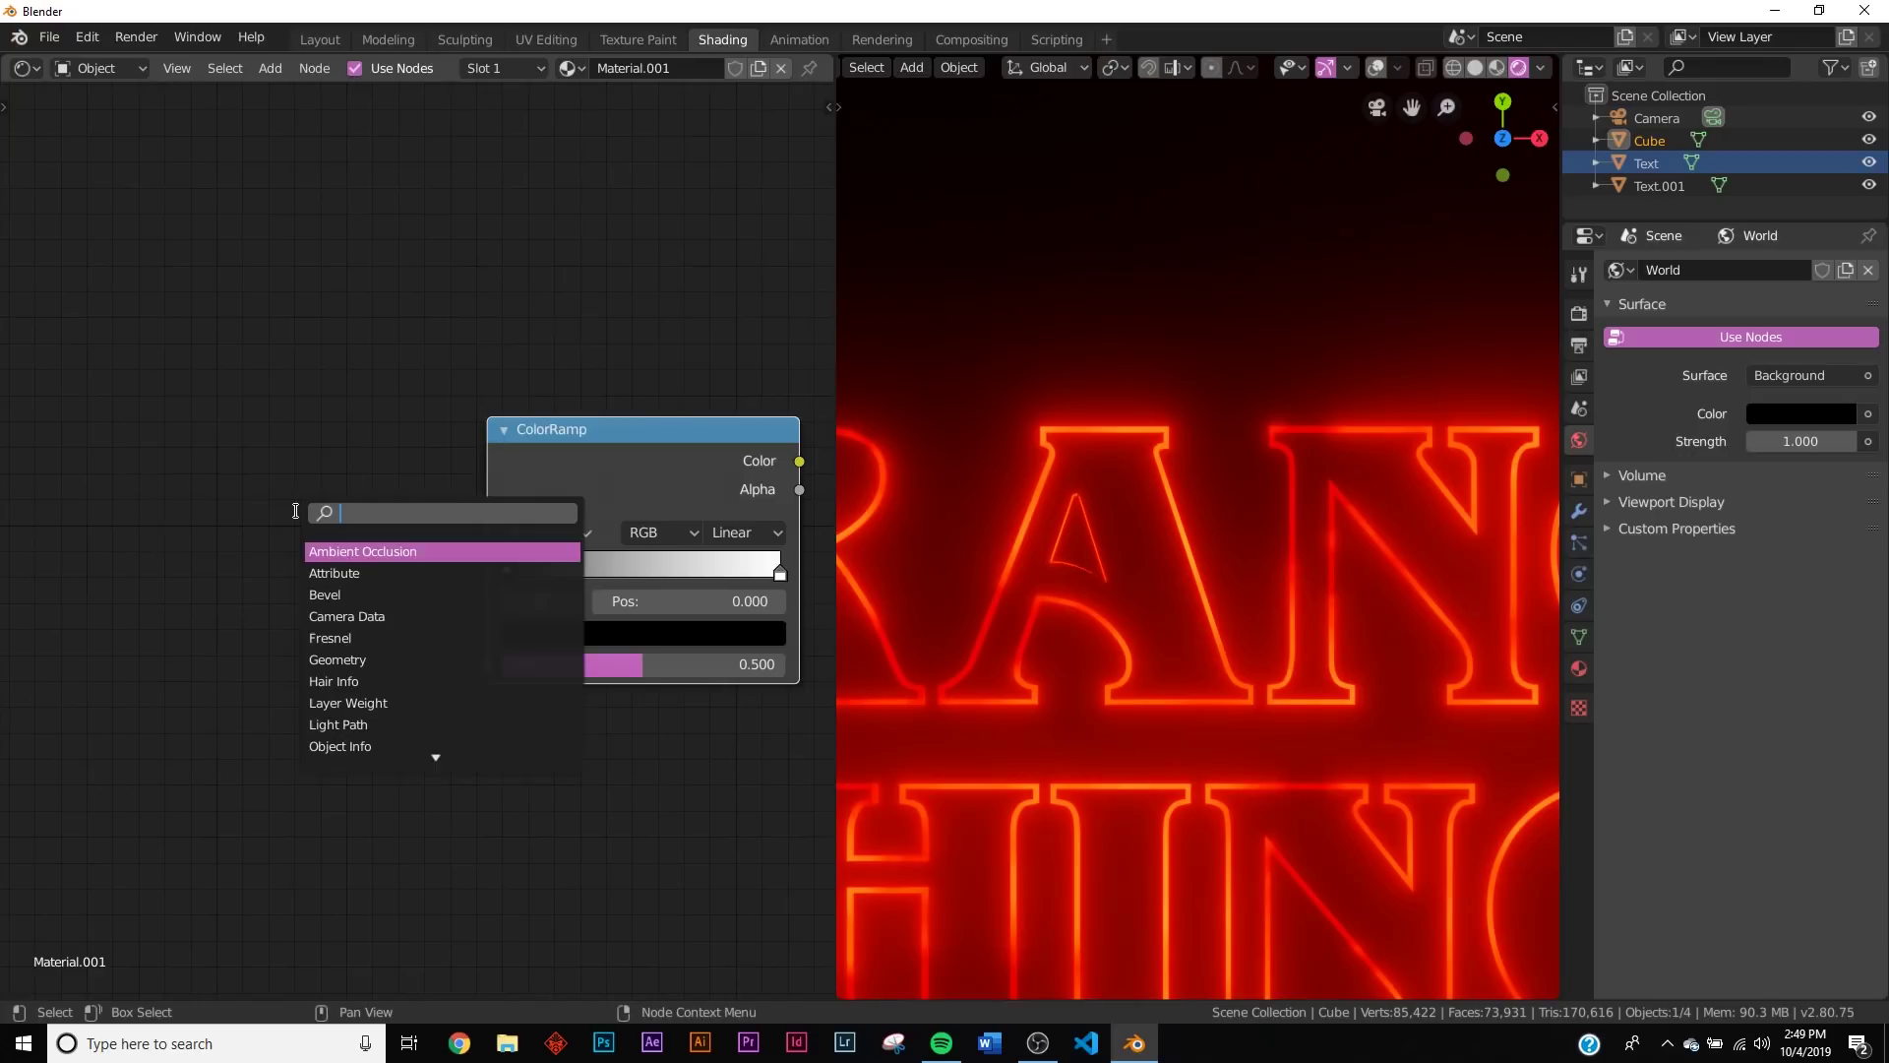
{"action": "type", "text": "oi"}
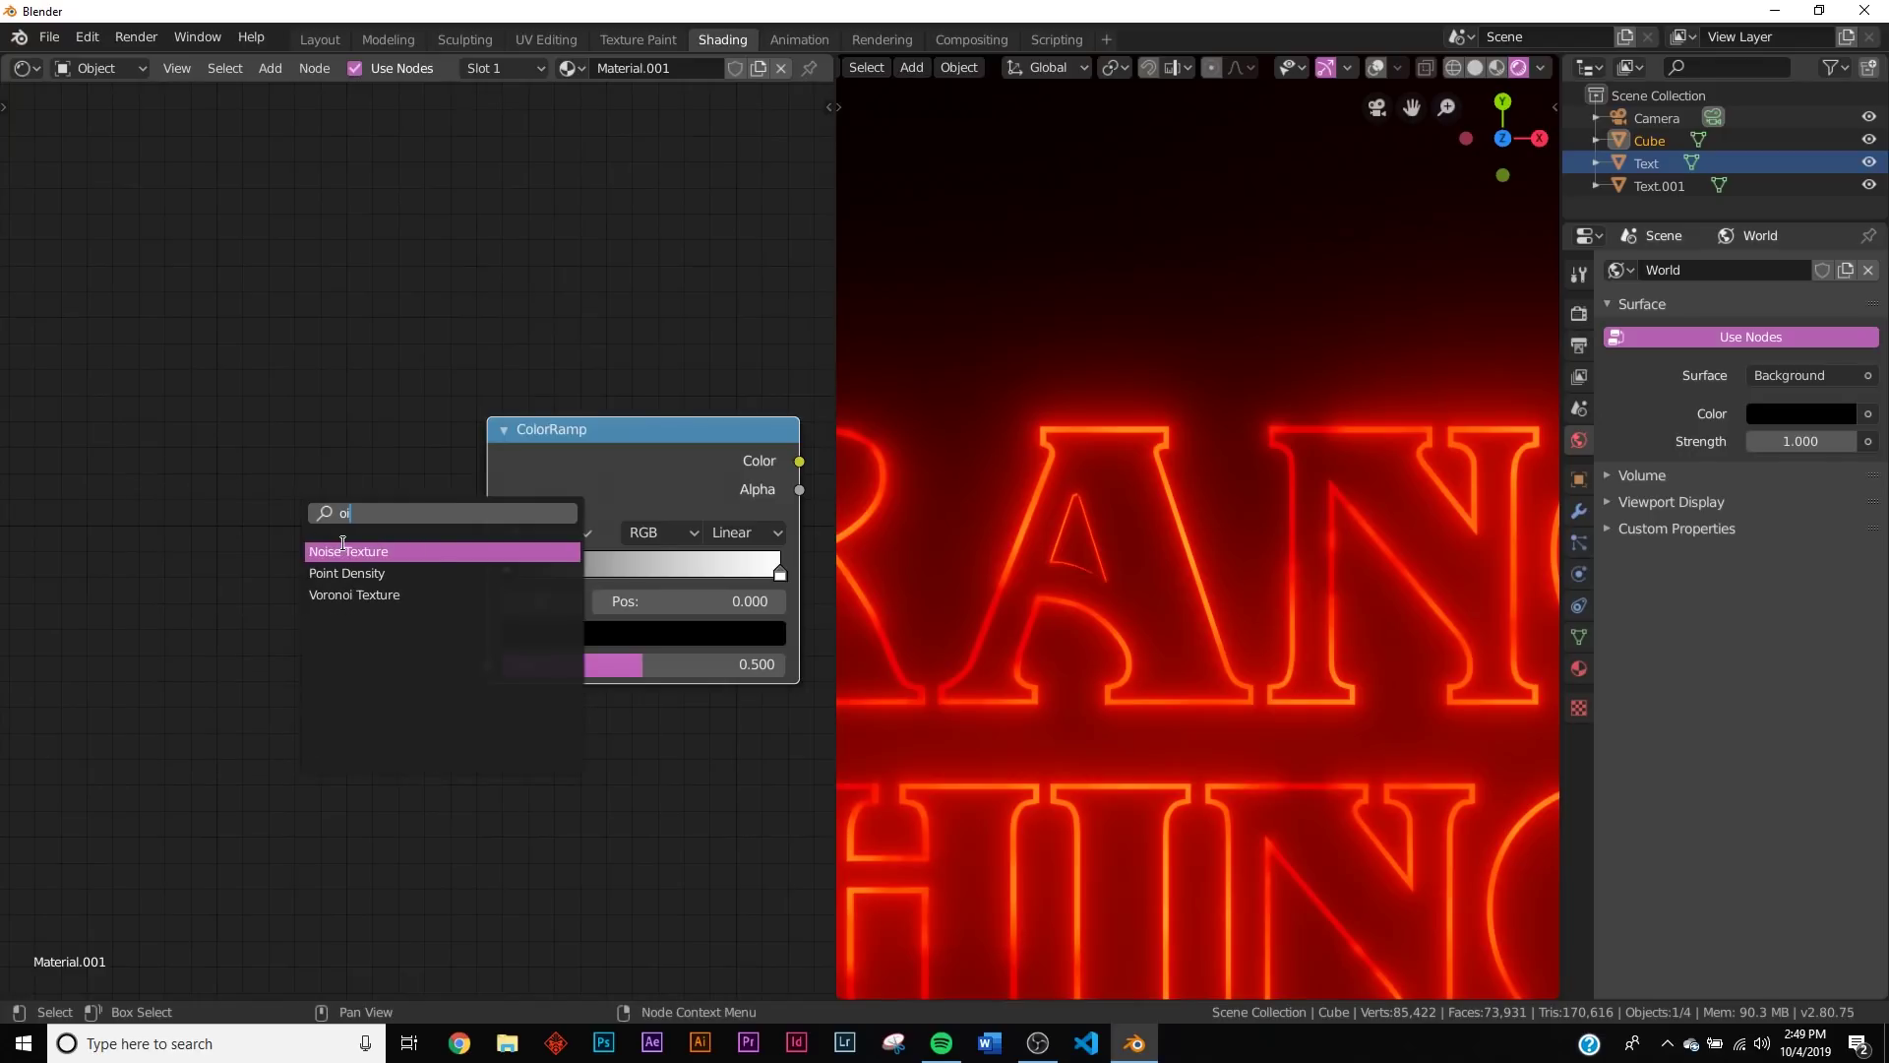
{"action": "key", "text": "Return"}
{"action": "key", "text": "ctrl+t"}
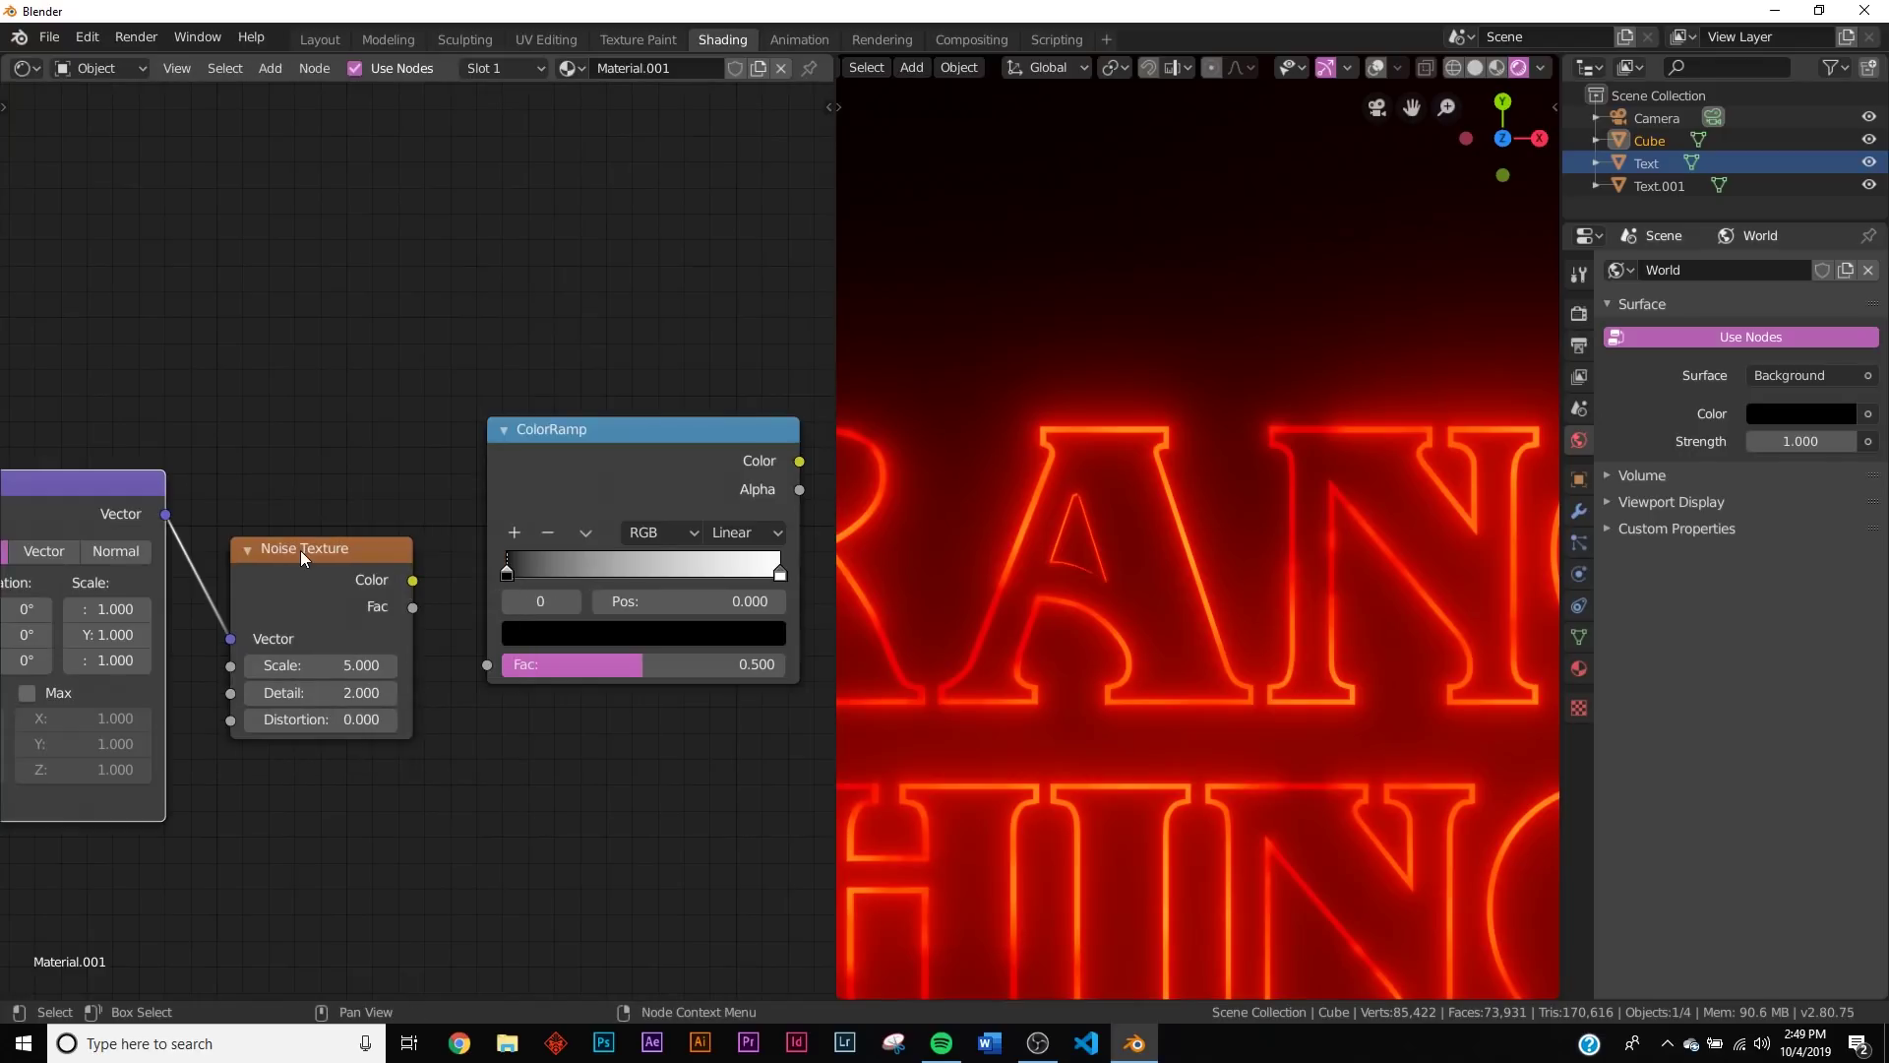
{"action": "middle_click_drag", "start_coordinate": [241, 612], "coordinate": [498, 579]}
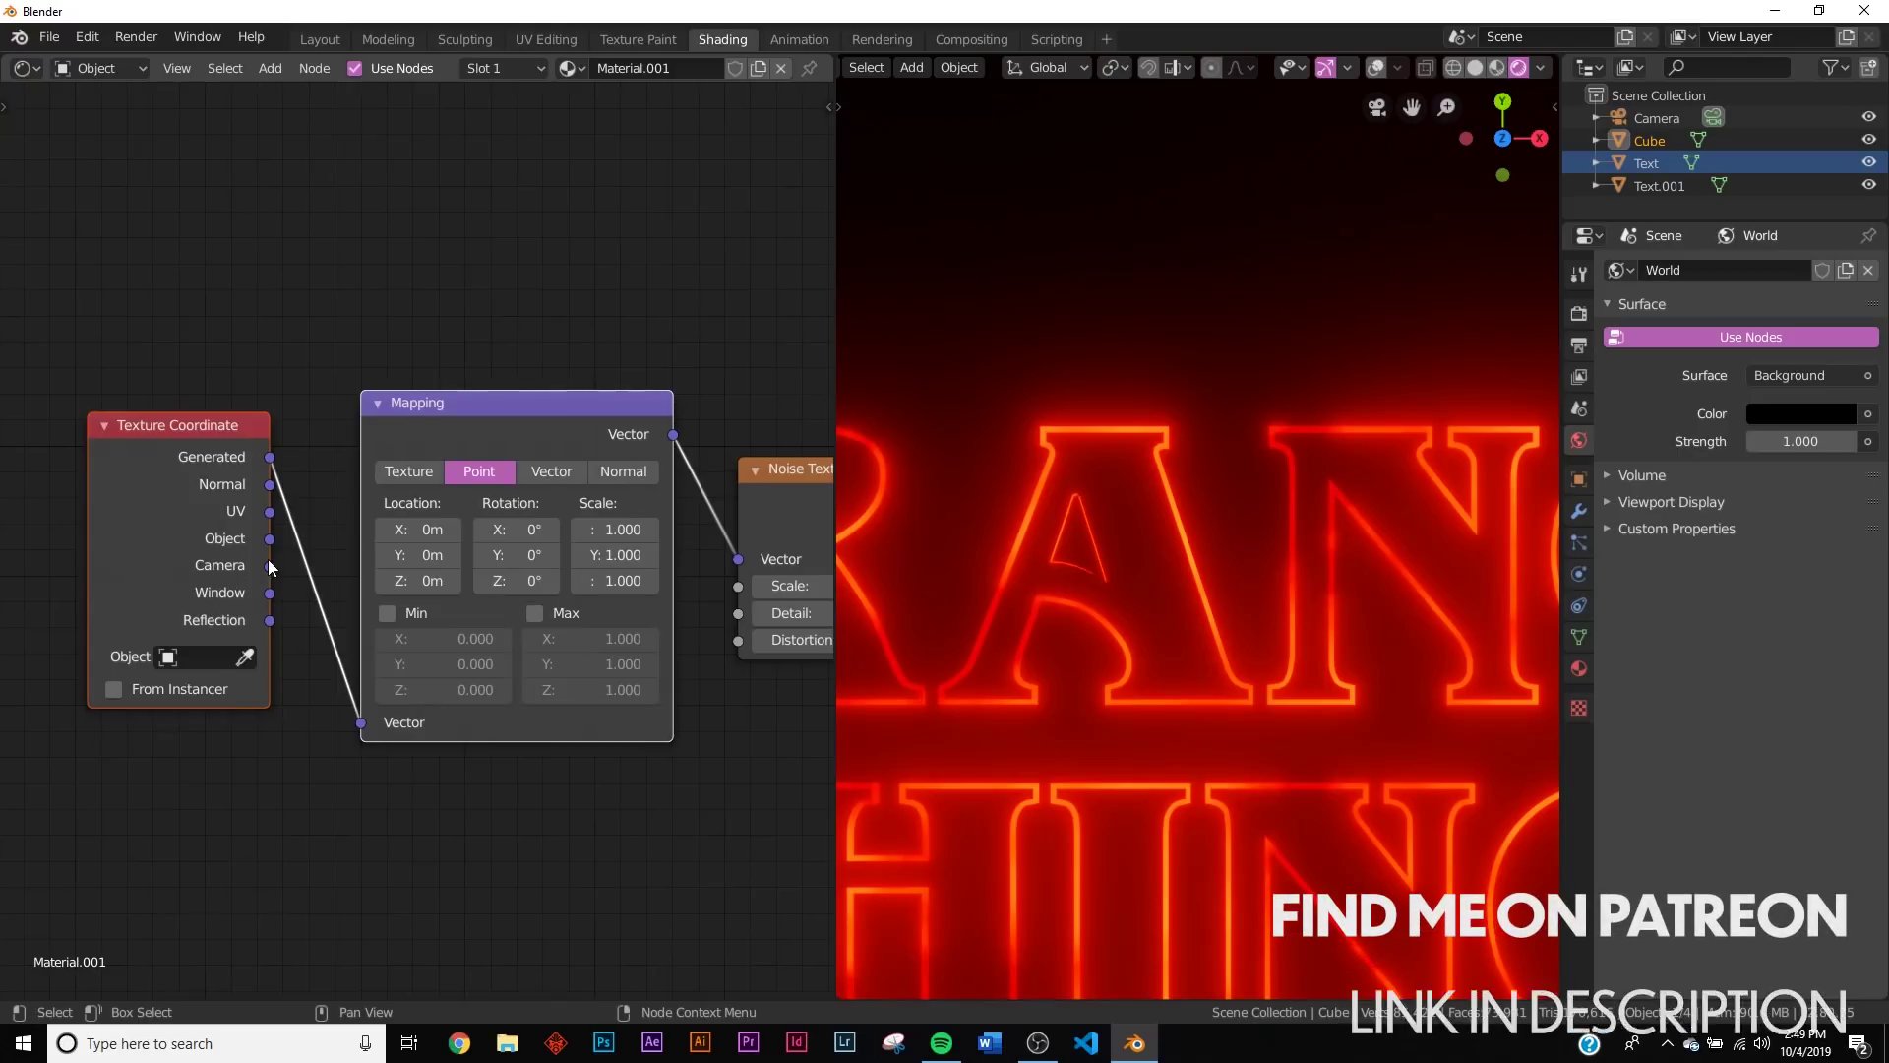
{"action": "left_click_drag", "start_coordinate": [268, 540], "coordinate": [362, 723]}
Step: Connect the noise Color to the ColorRamp's Fac, and the ramp's Color to the volume's Emission Strength
{"action": "middle_click_drag", "start_coordinate": [688, 610], "coordinate": [266, 643]}
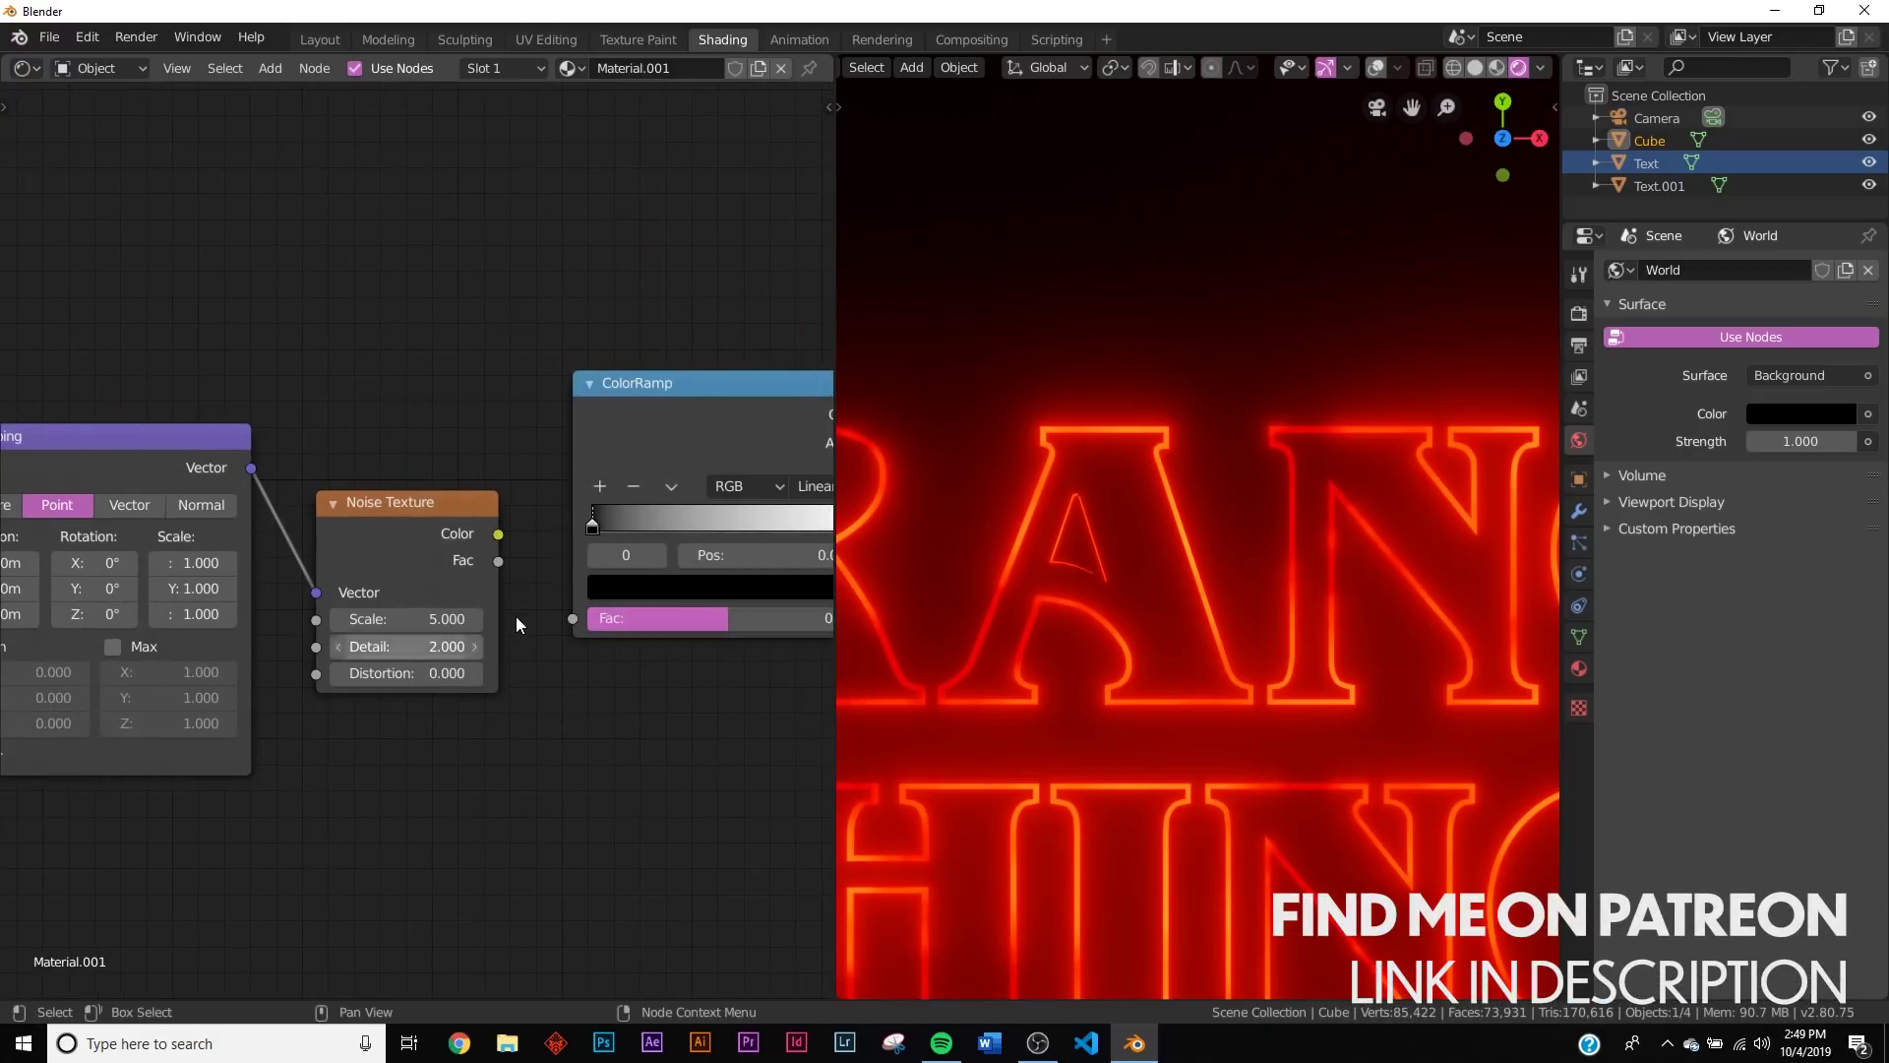
{"action": "left_click_drag", "start_coordinate": [495, 537], "coordinate": [576, 622]}
{"action": "middle_click_drag", "start_coordinate": [801, 506], "coordinate": [387, 531]}
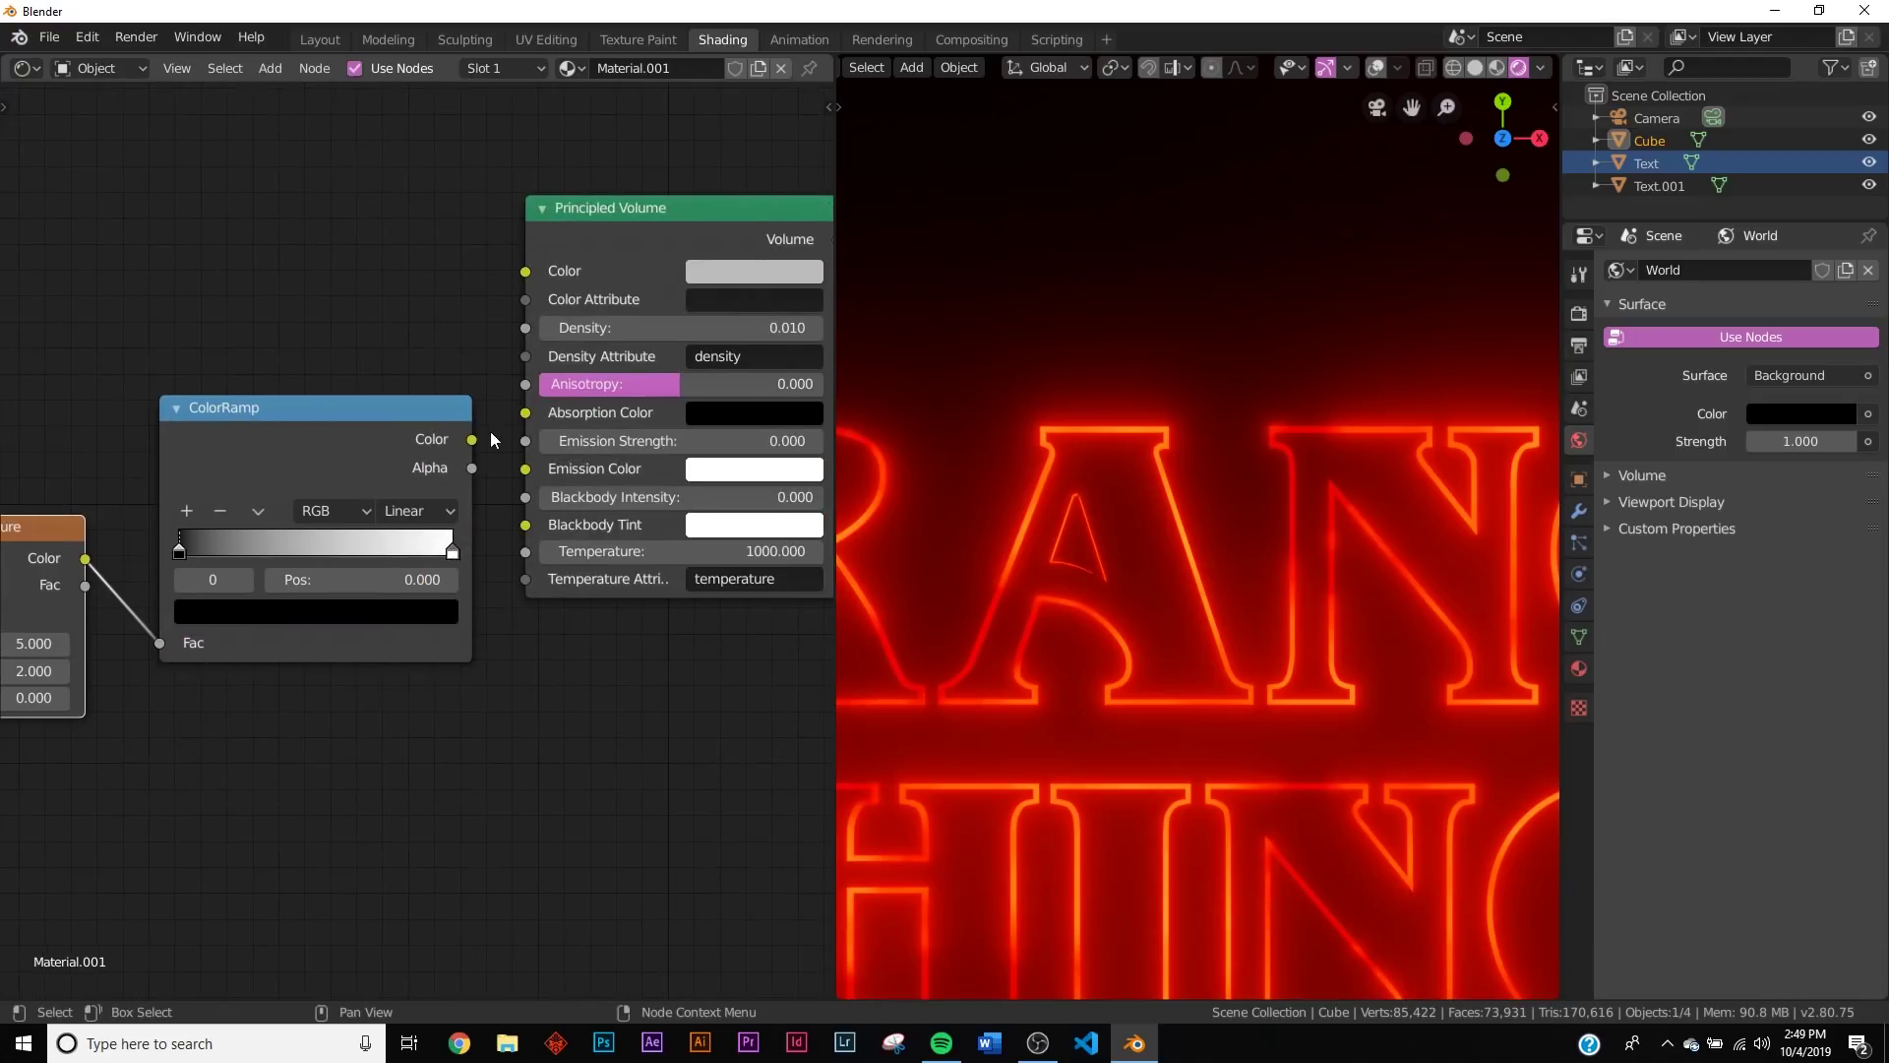
{"action": "left_click_drag", "start_coordinate": [479, 436], "coordinate": [527, 442]}
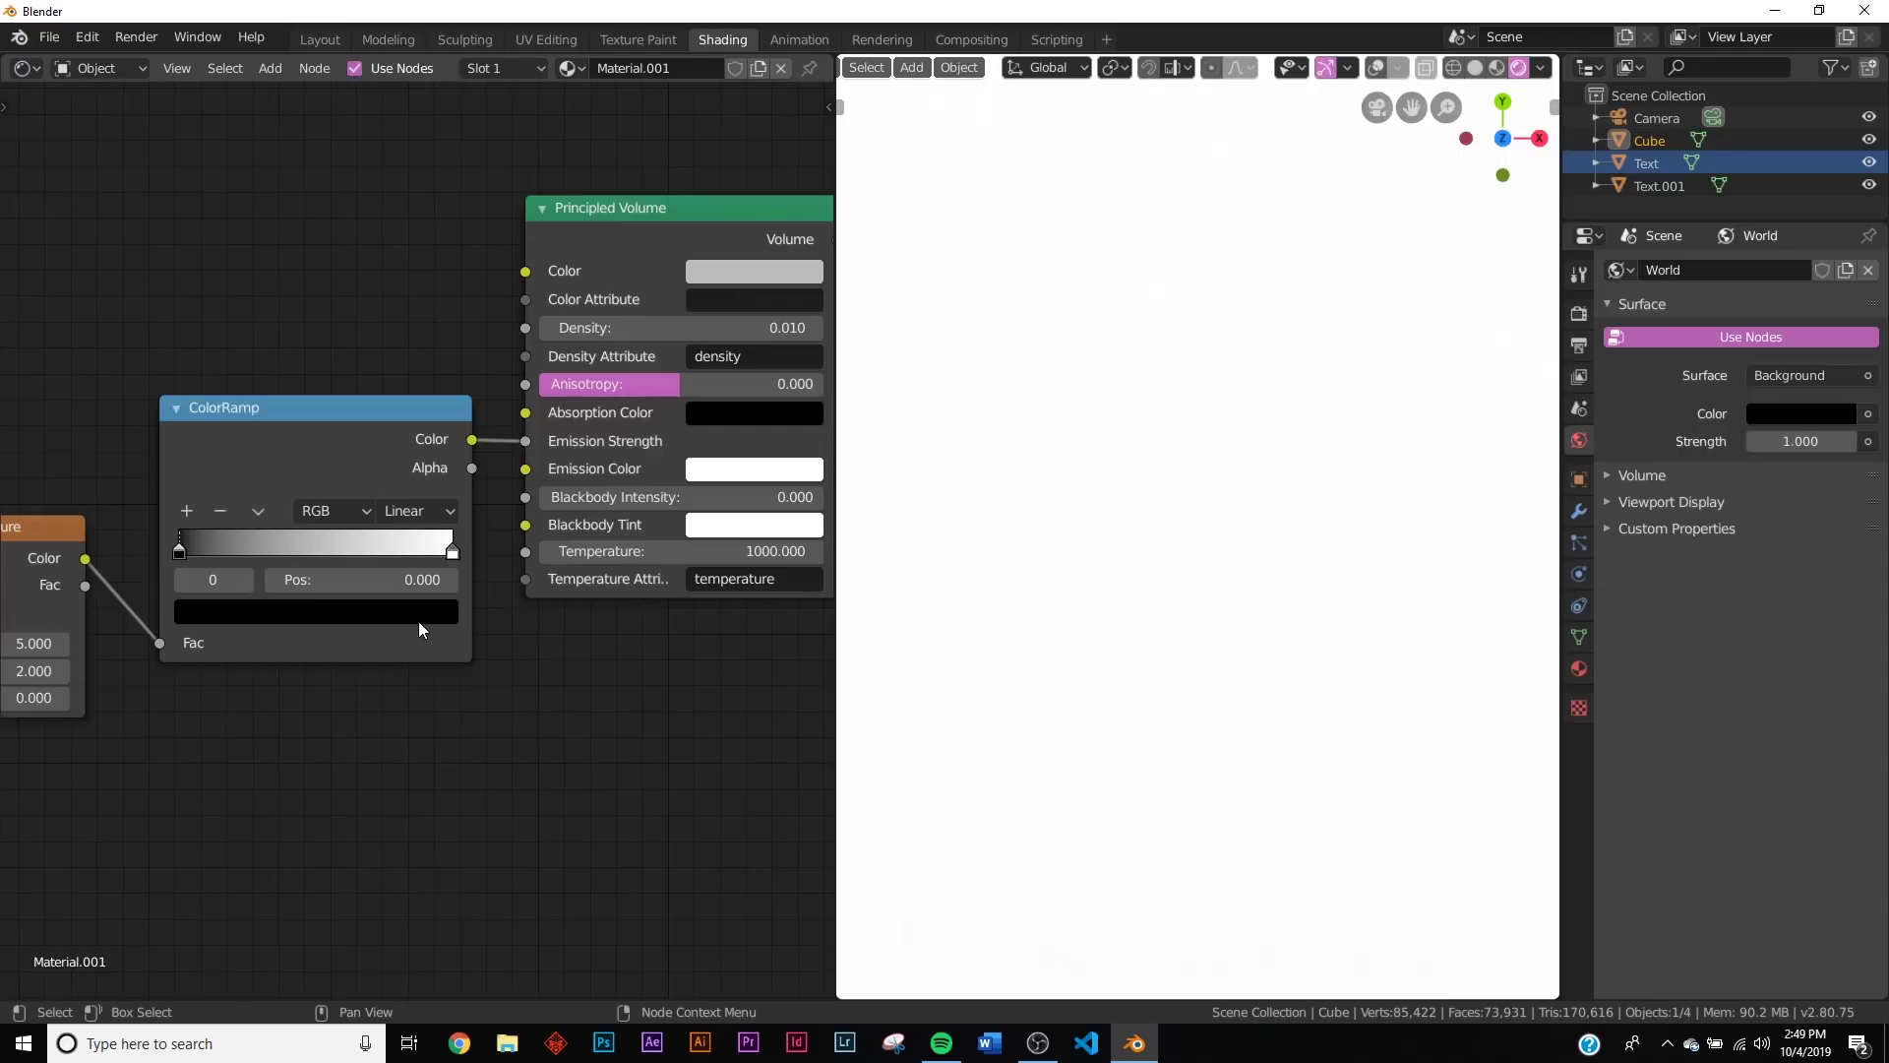
Step: Darken the ColorRamp's white stop to a very dark grey of about 0.043
{"action": "left_click", "coordinate": [451, 553]}
{"action": "left_click", "coordinate": [435, 610]}
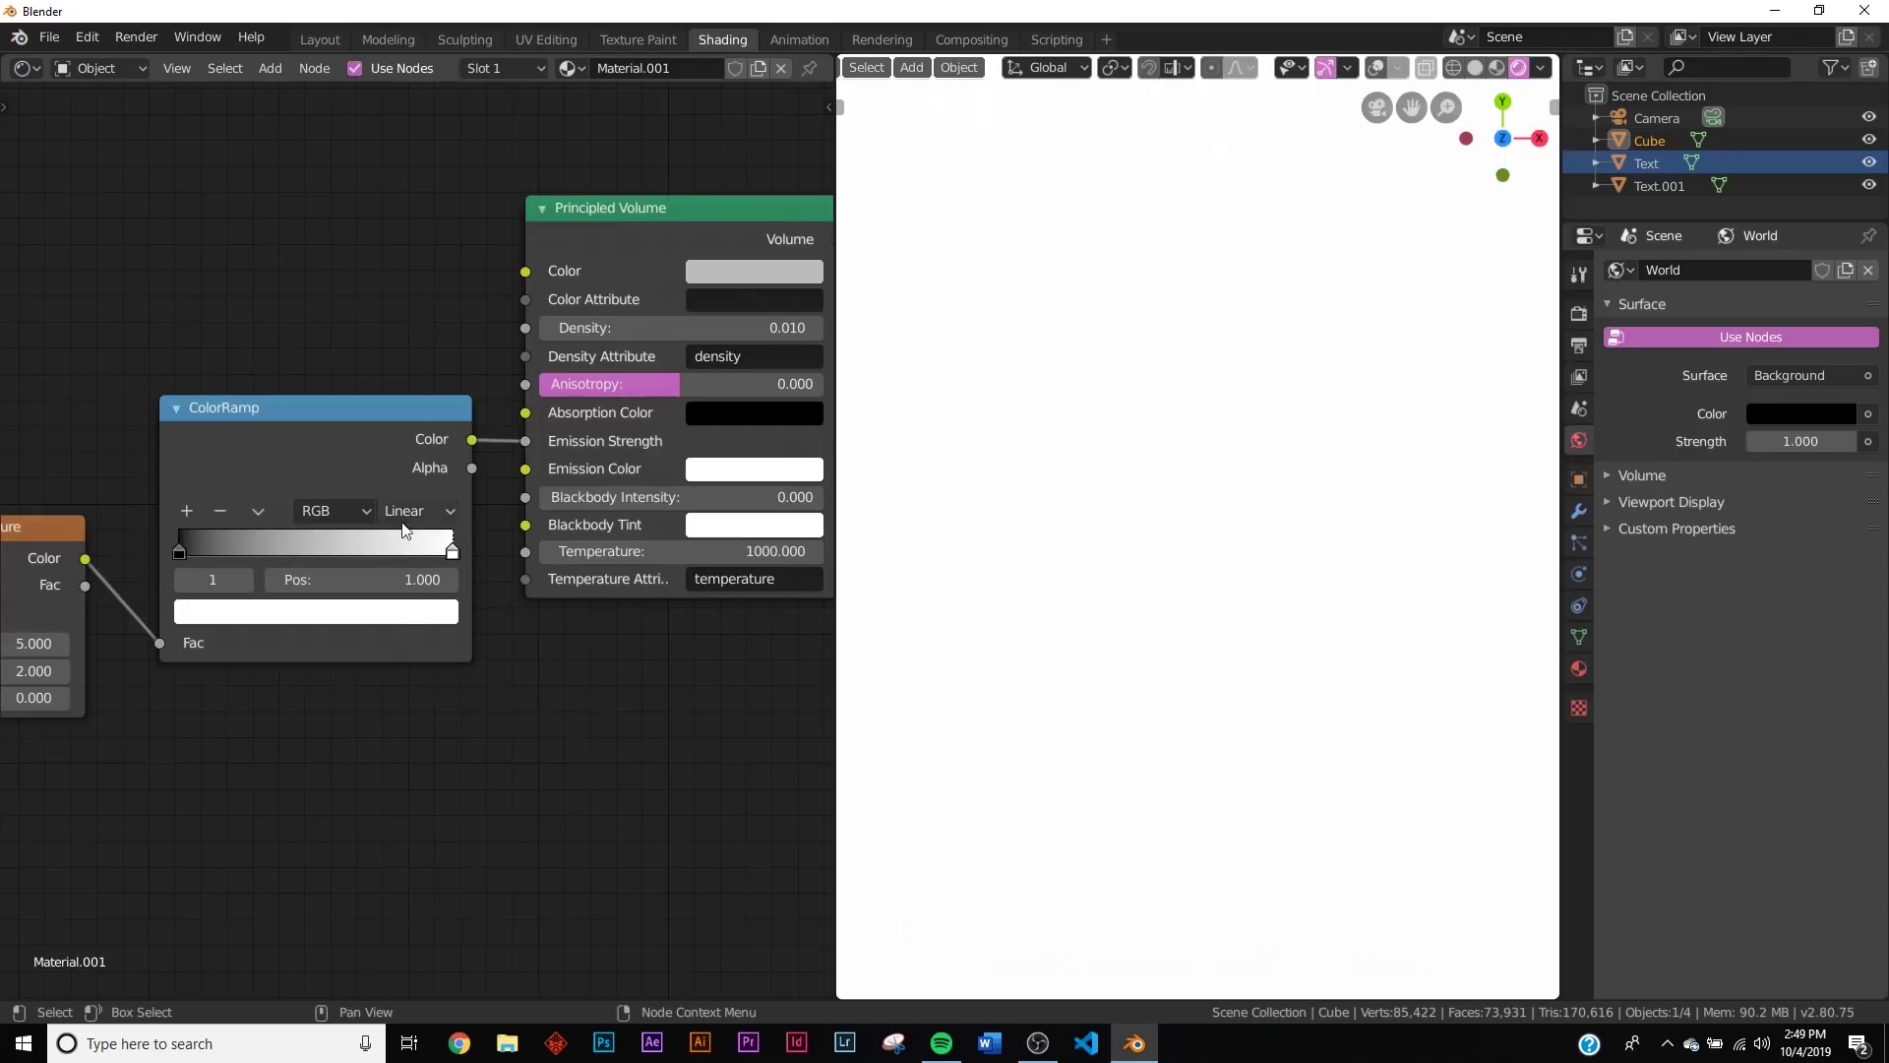
{"action": "left_click", "coordinate": [401, 623]}
{"action": "left_click_drag", "start_coordinate": [401, 387], "coordinate": [401, 425]}
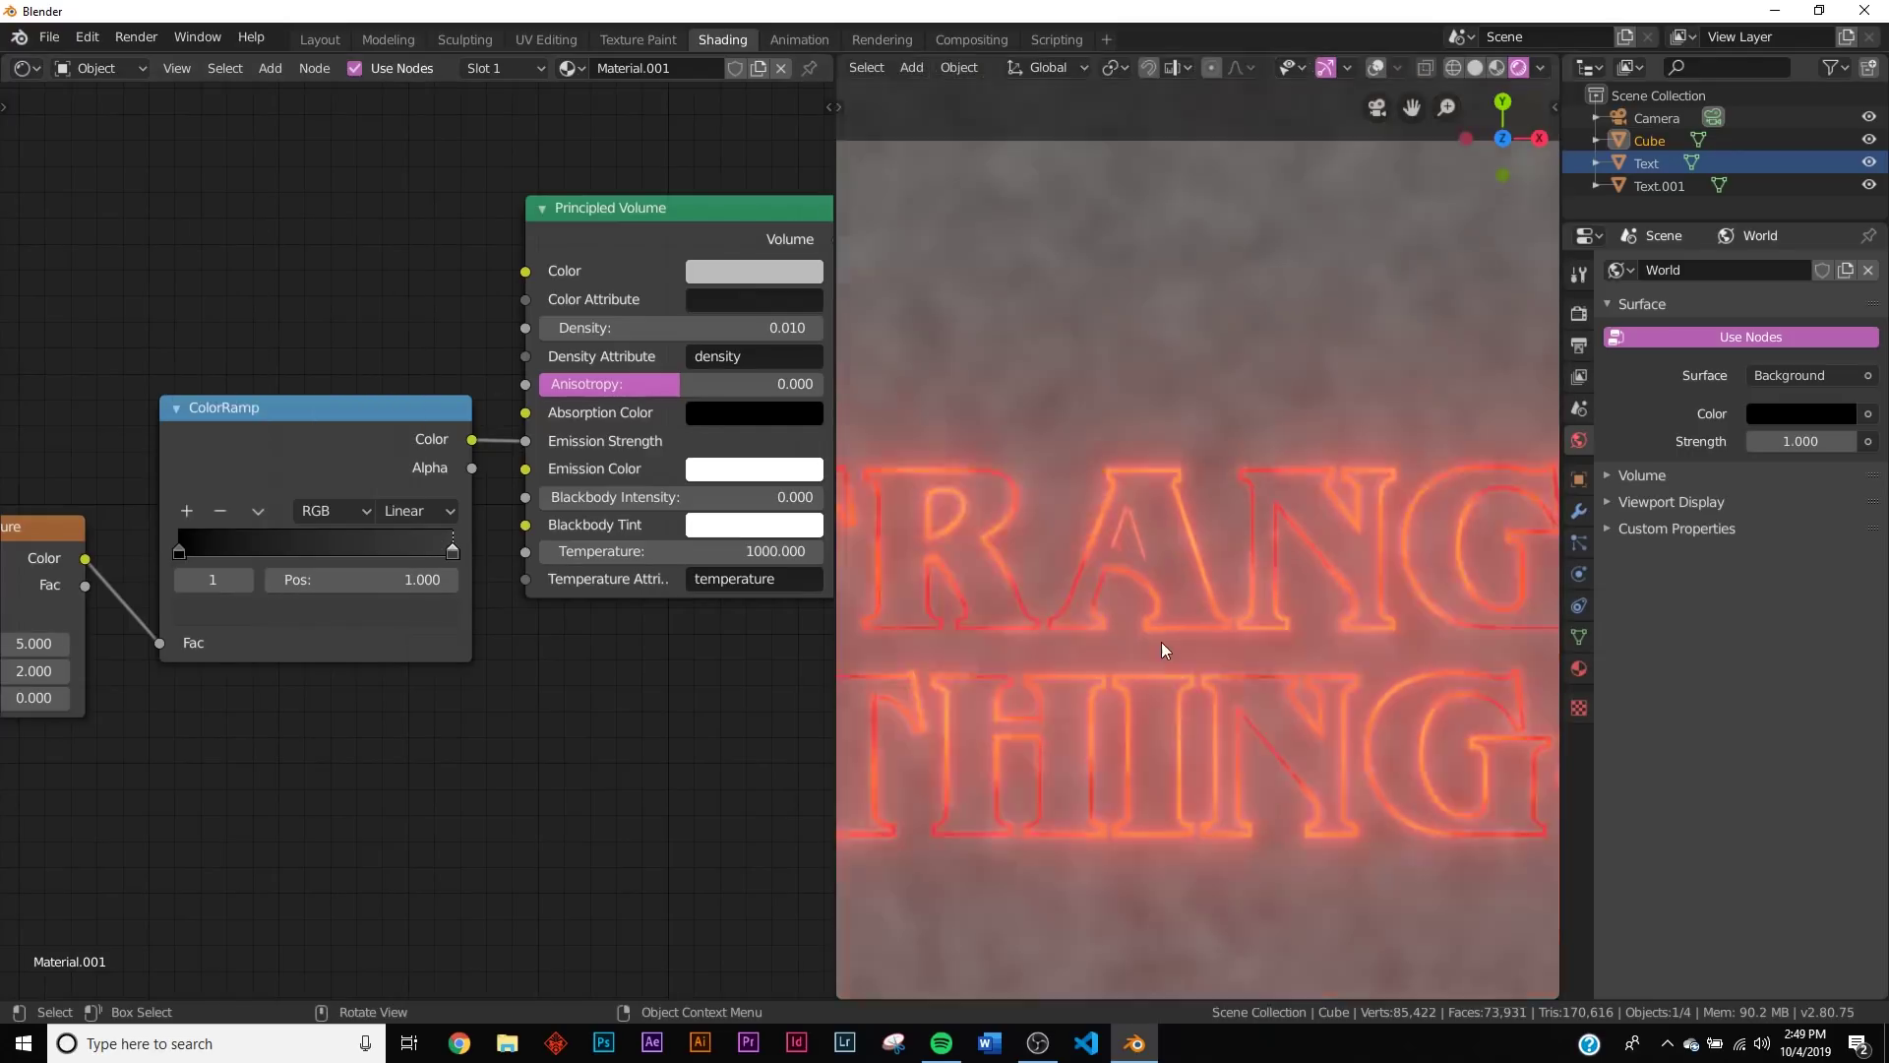
Step: Set the noise scale to 0.6 and move the ColorRamp's black stop to about 0.461 and its grey stop to about 0.496
{"action": "middle_click_drag", "start_coordinate": [79, 616], "coordinate": [336, 539]}
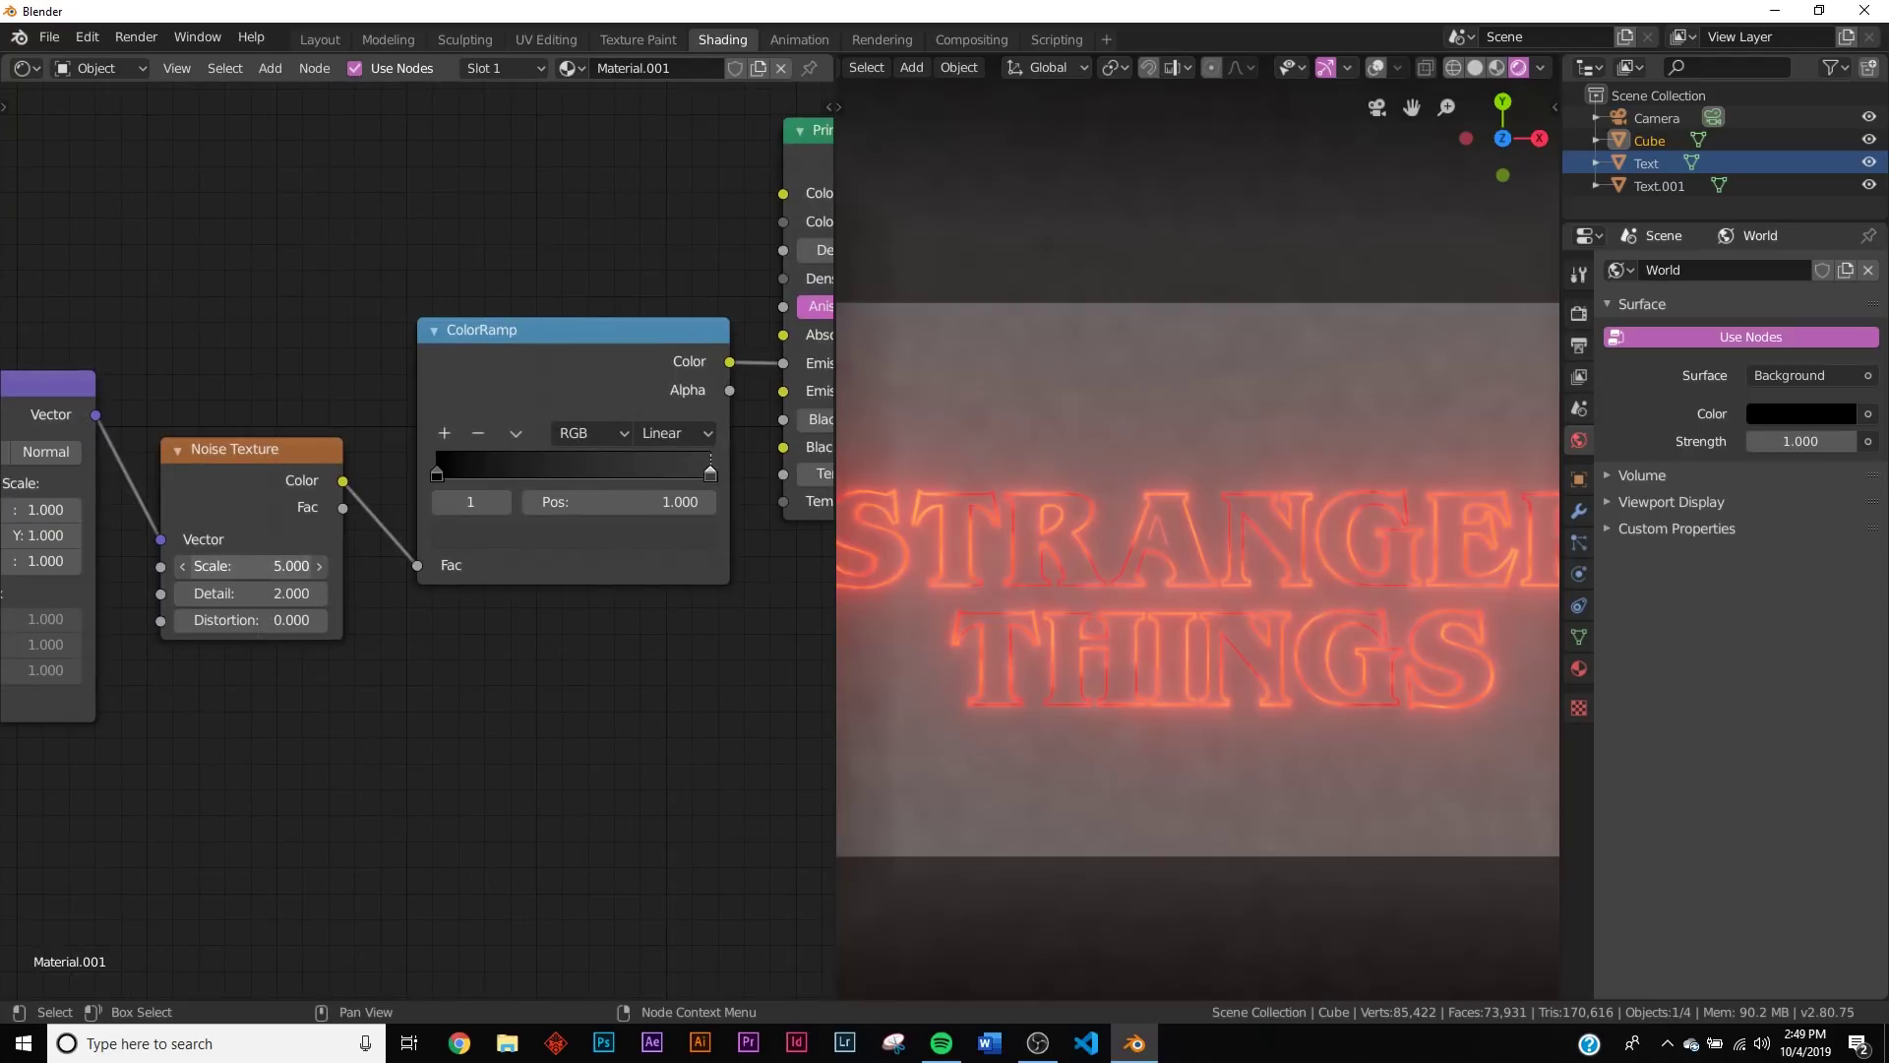
{"action": "left_click_drag", "start_coordinate": [251, 566], "coordinate": [200, 565]}
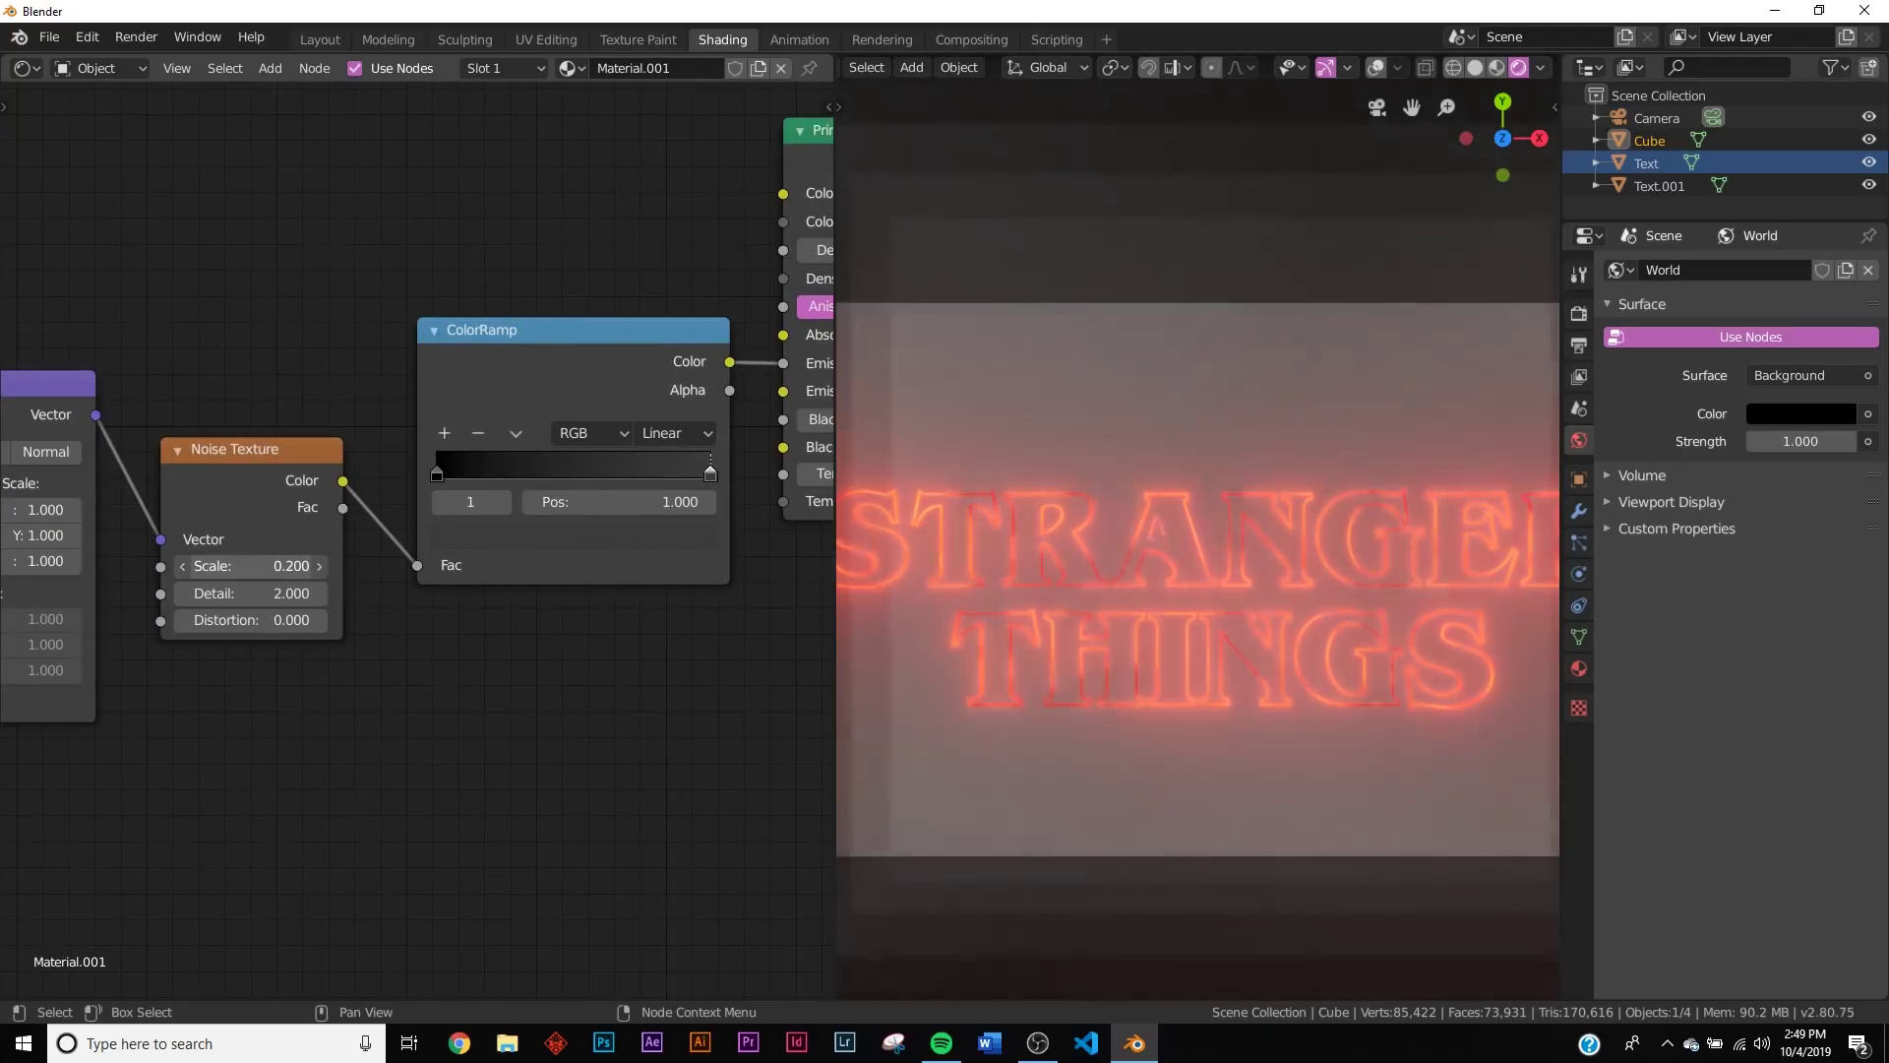
{"action": "left_click_drag", "start_coordinate": [251, 565], "coordinate": [295, 566]}
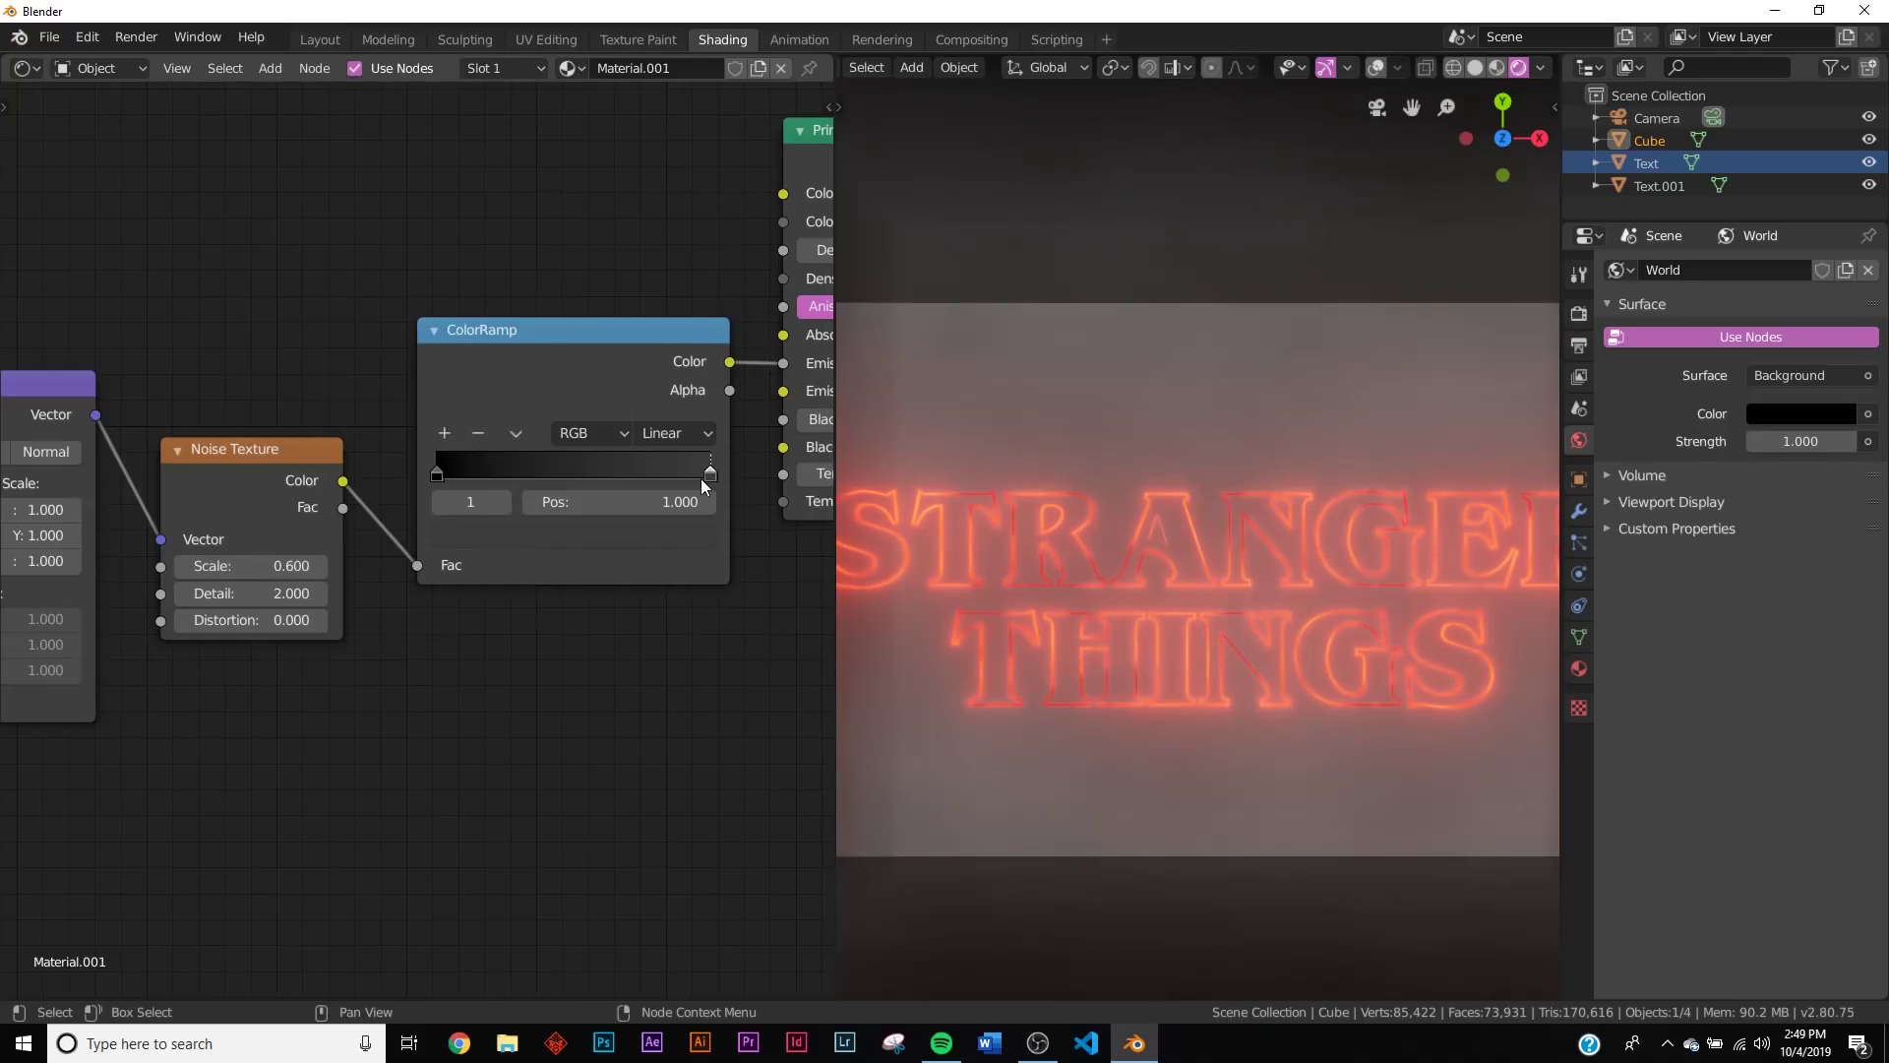
{"action": "left_click_drag", "start_coordinate": [705, 484], "coordinate": [577, 478]}
{"action": "left_click", "coordinate": [440, 475]}
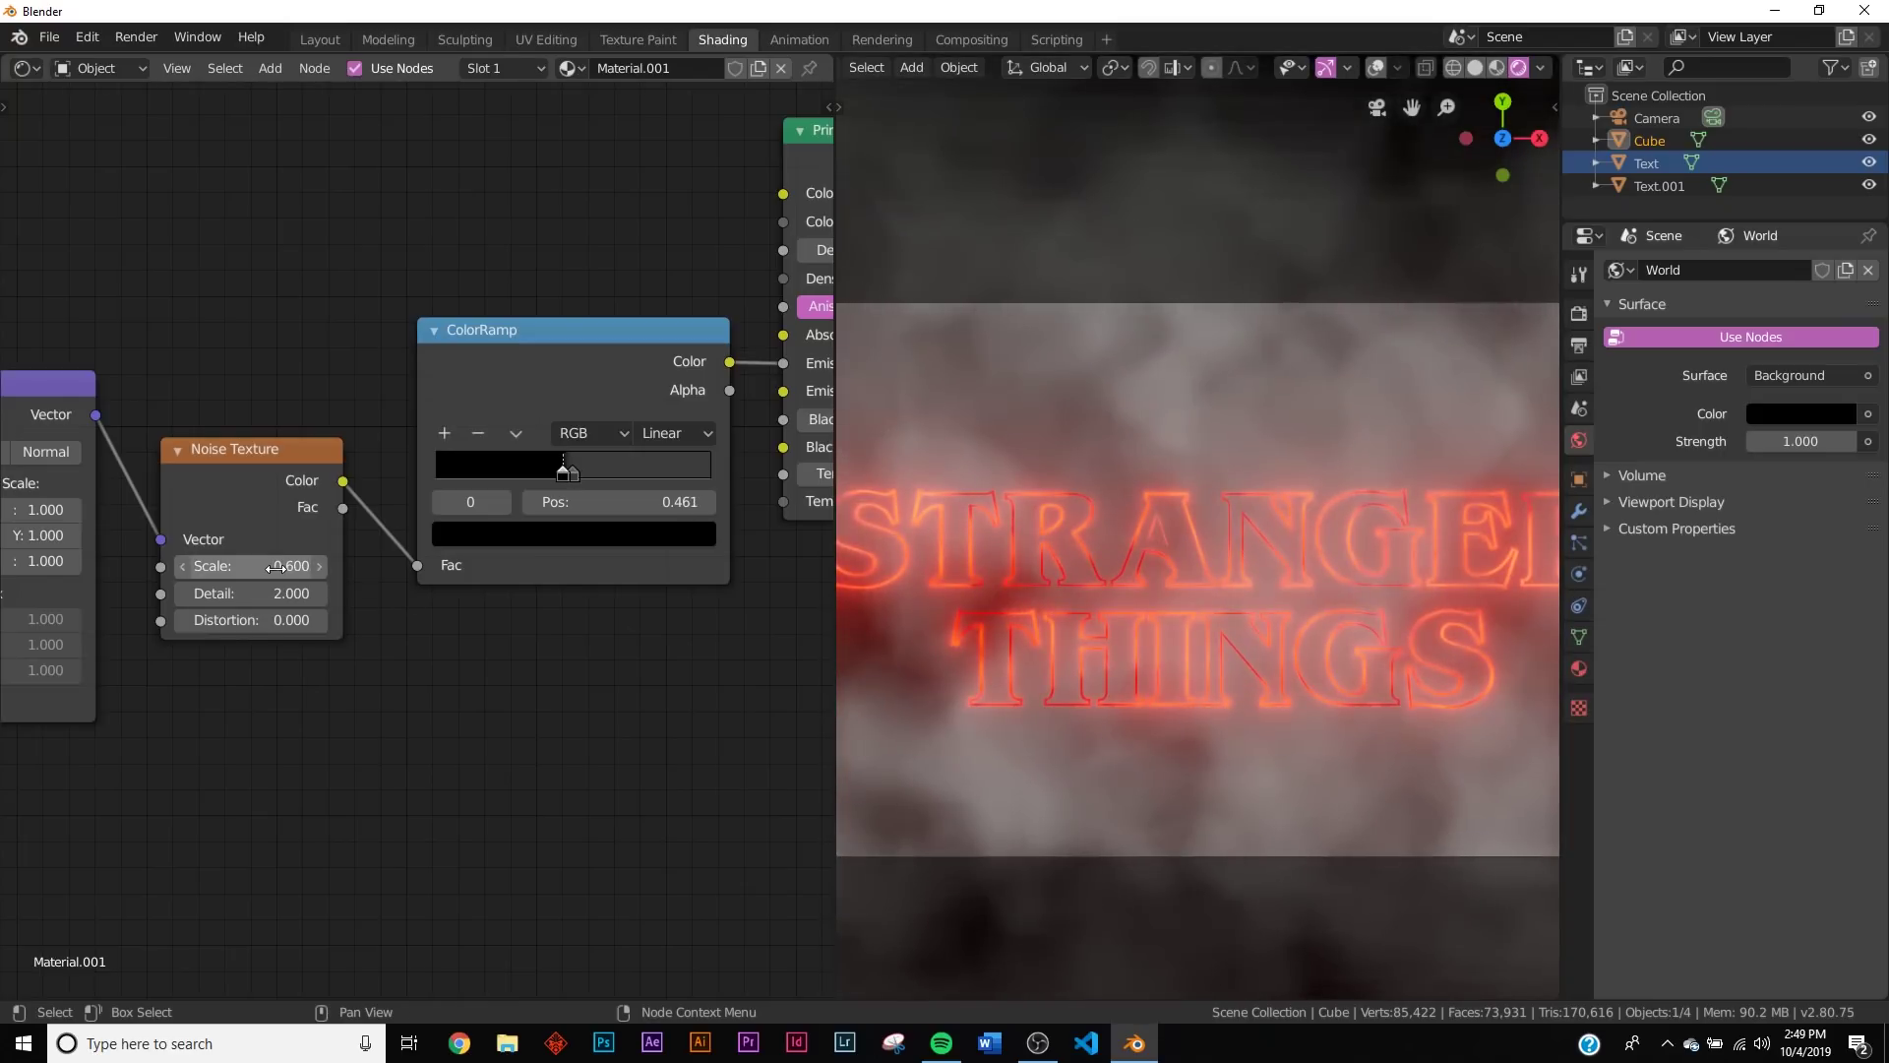
Step: Set the Noise Texture's scale to 0.5 and its detail to 16
{"action": "left_click_drag", "start_coordinate": [187, 566], "coordinate": [295, 593]}
{"action": "scroll", "coordinate": [1311, 598], "scroll_direction": "down", "scroll_amount": 3}
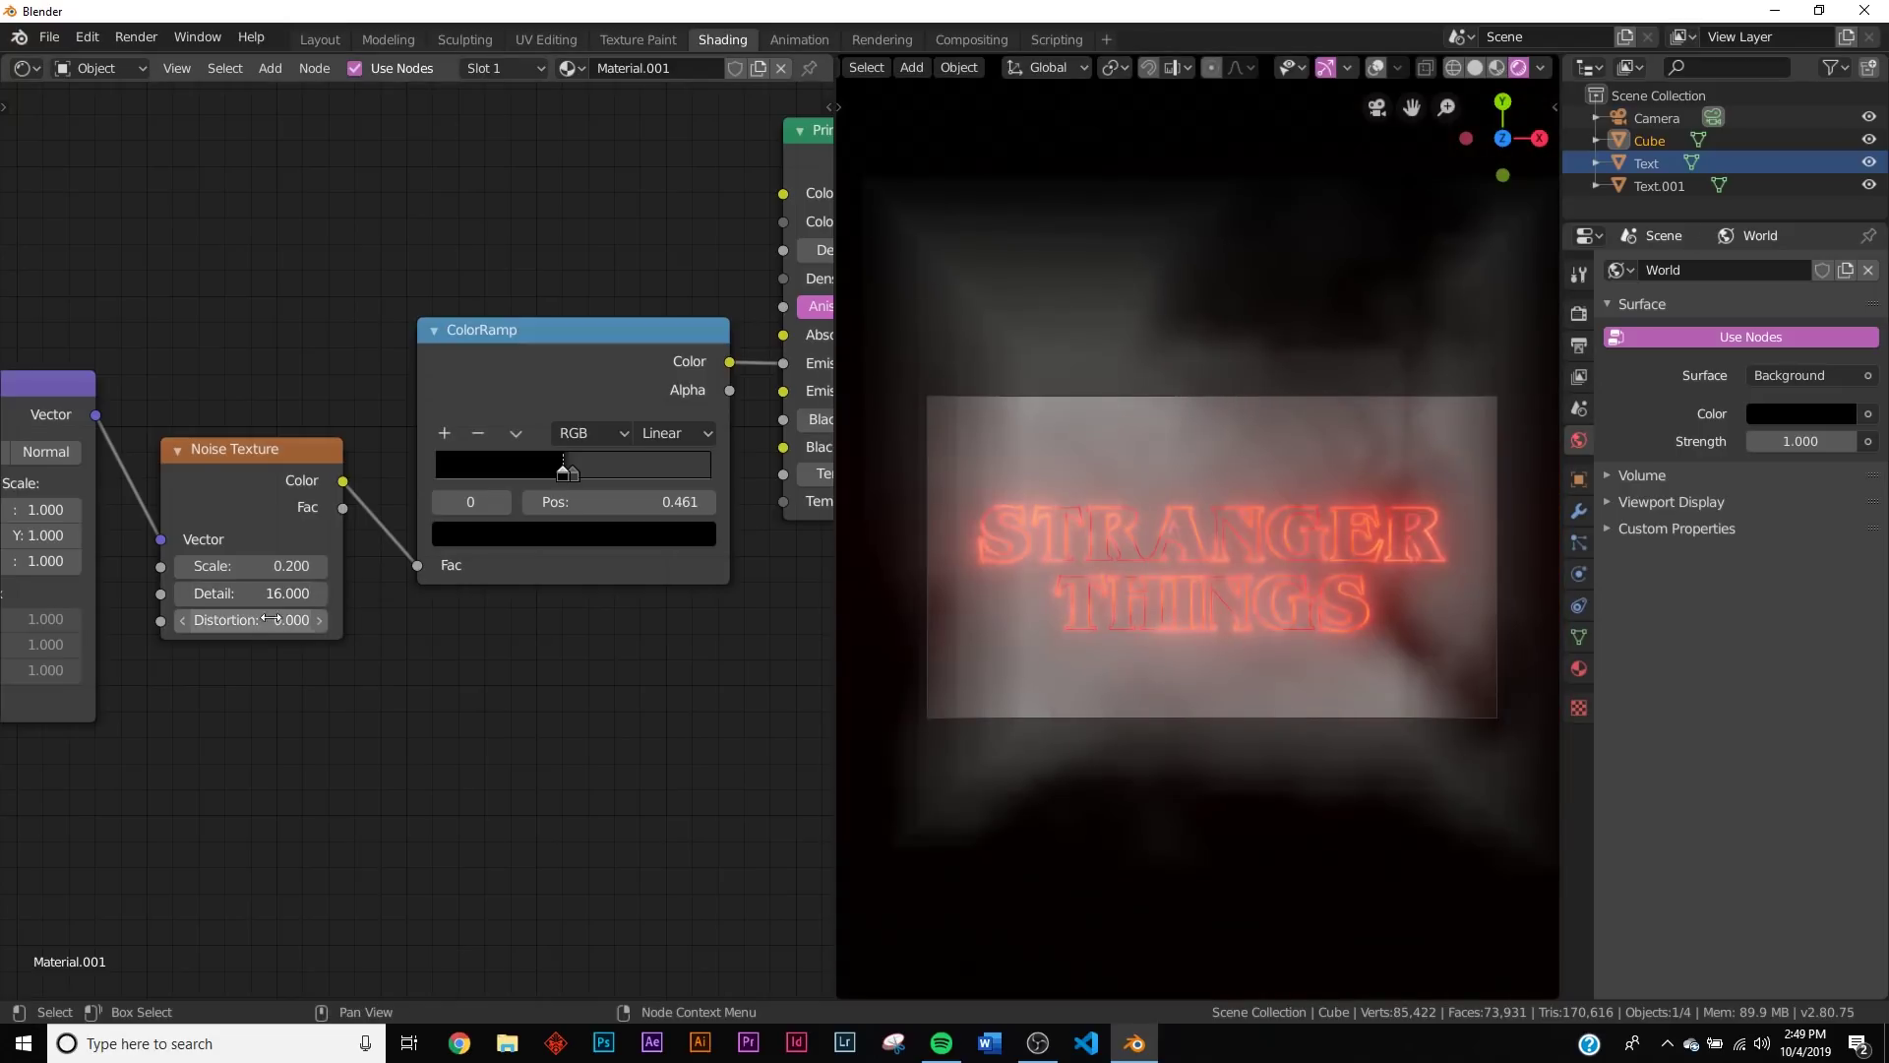
{"action": "left_click", "coordinate": [313, 570]}
{"action": "left_click", "coordinate": [313, 571]}
{"action": "left_click", "coordinate": [313, 571]}
Step: Darken the ColorRamp's grey stop further to dim the fog's emission
{"action": "scroll", "coordinate": [779, 509], "scroll_direction": "up", "scroll_amount": 4}
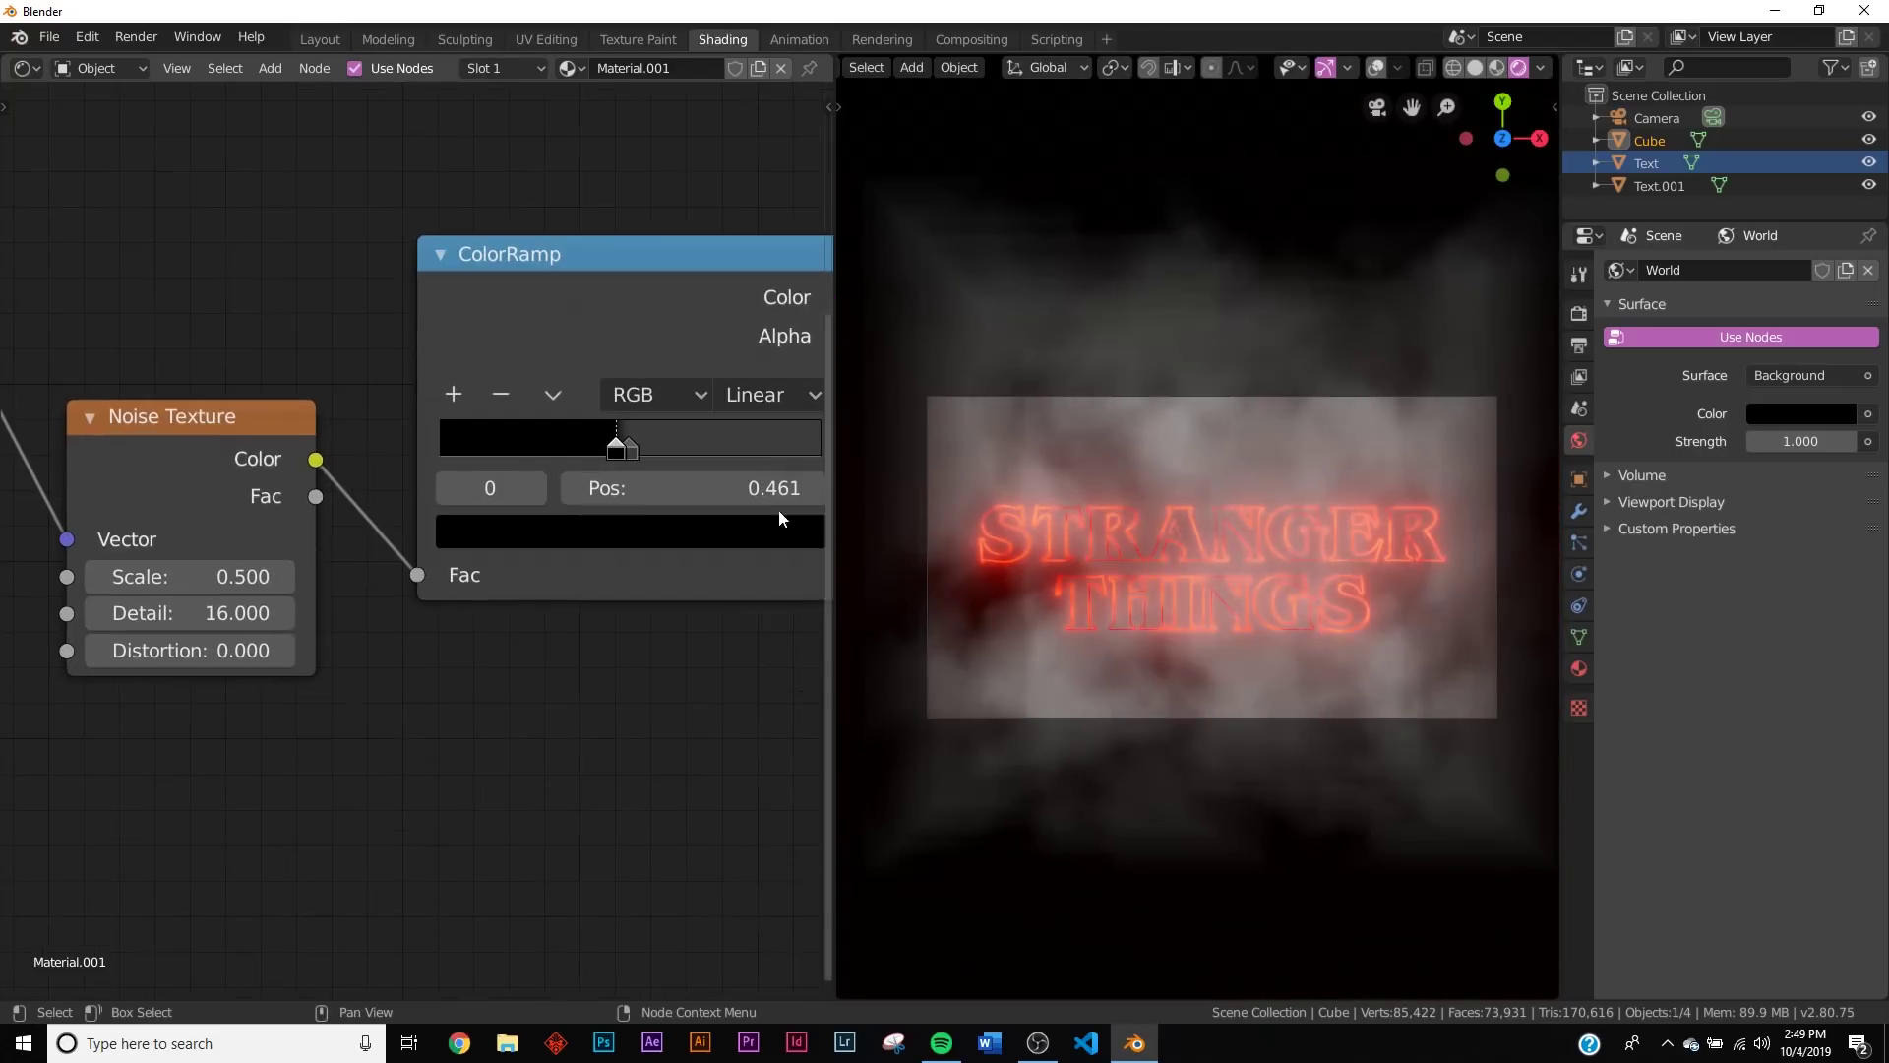
{"action": "left_click", "coordinate": [629, 452]}
{"action": "left_click", "coordinate": [616, 539]}
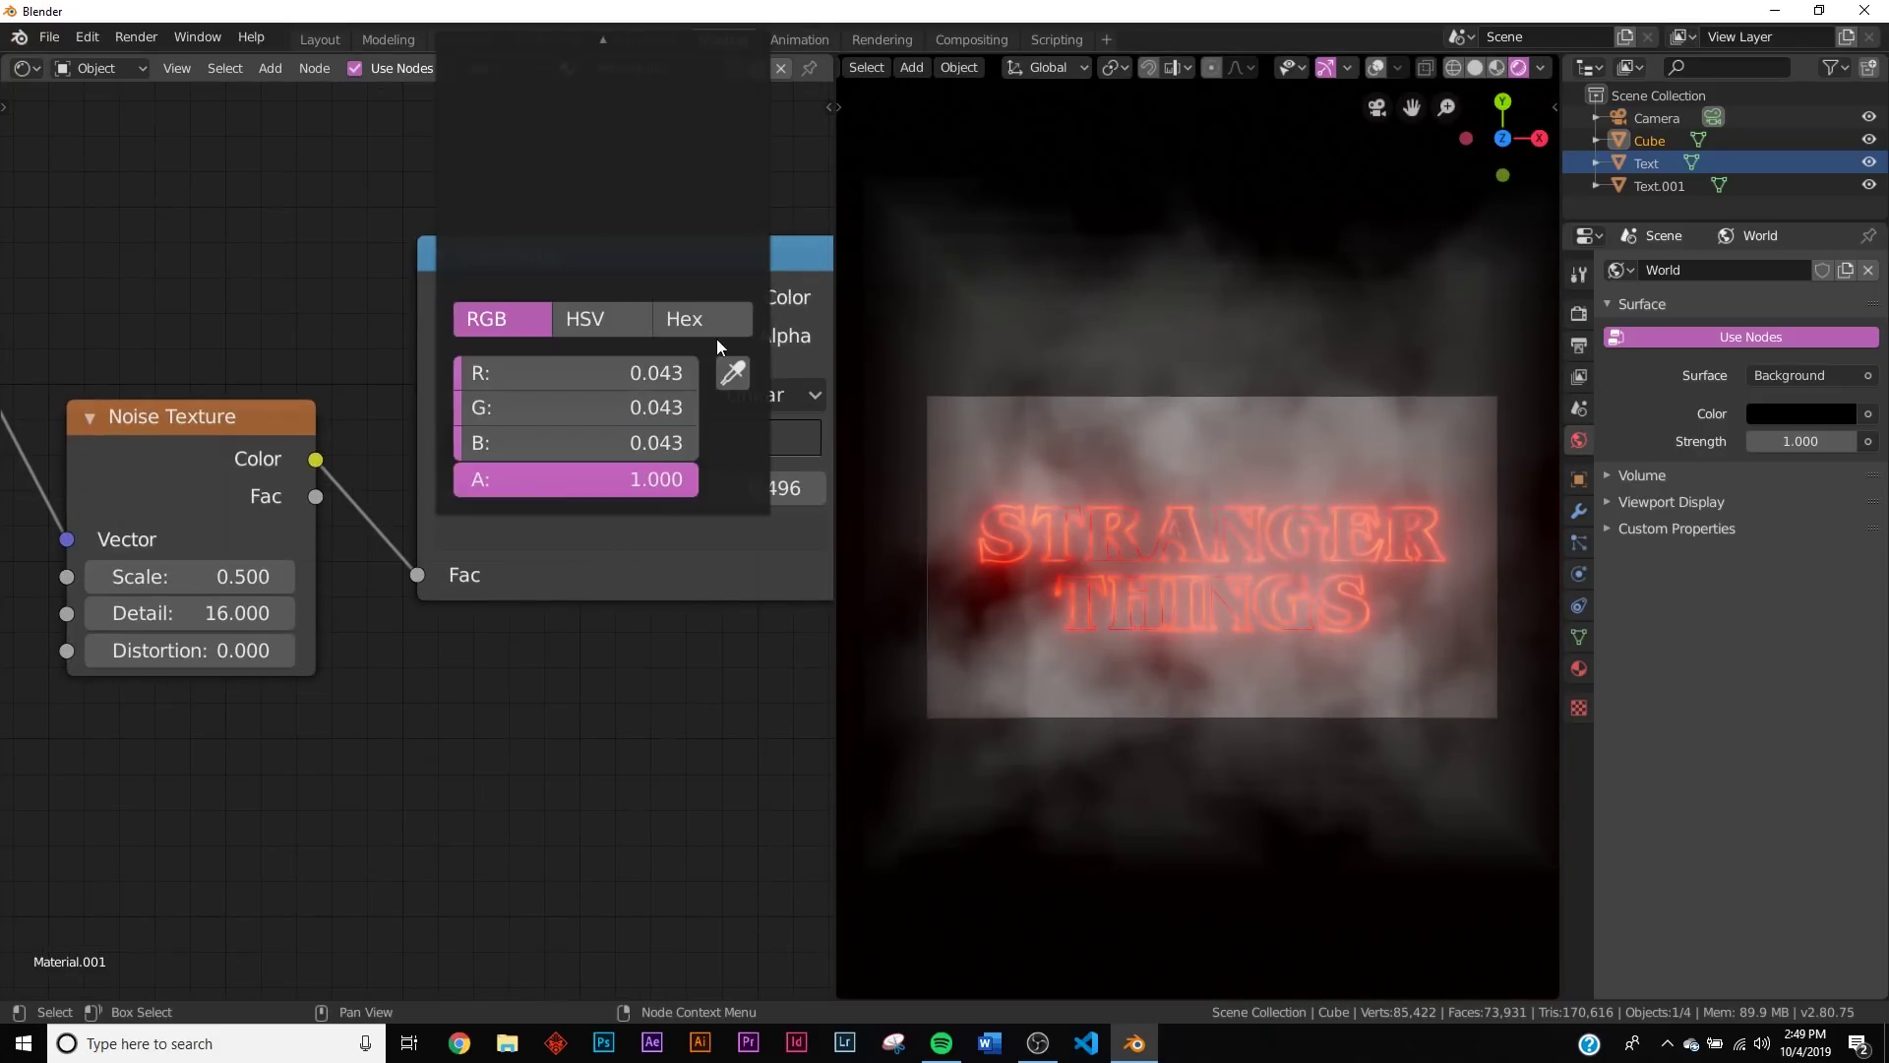
{"action": "scroll", "coordinate": [624, 627], "scroll_direction": "down", "scroll_amount": 3}
{"action": "left_click", "coordinate": [551, 556]}
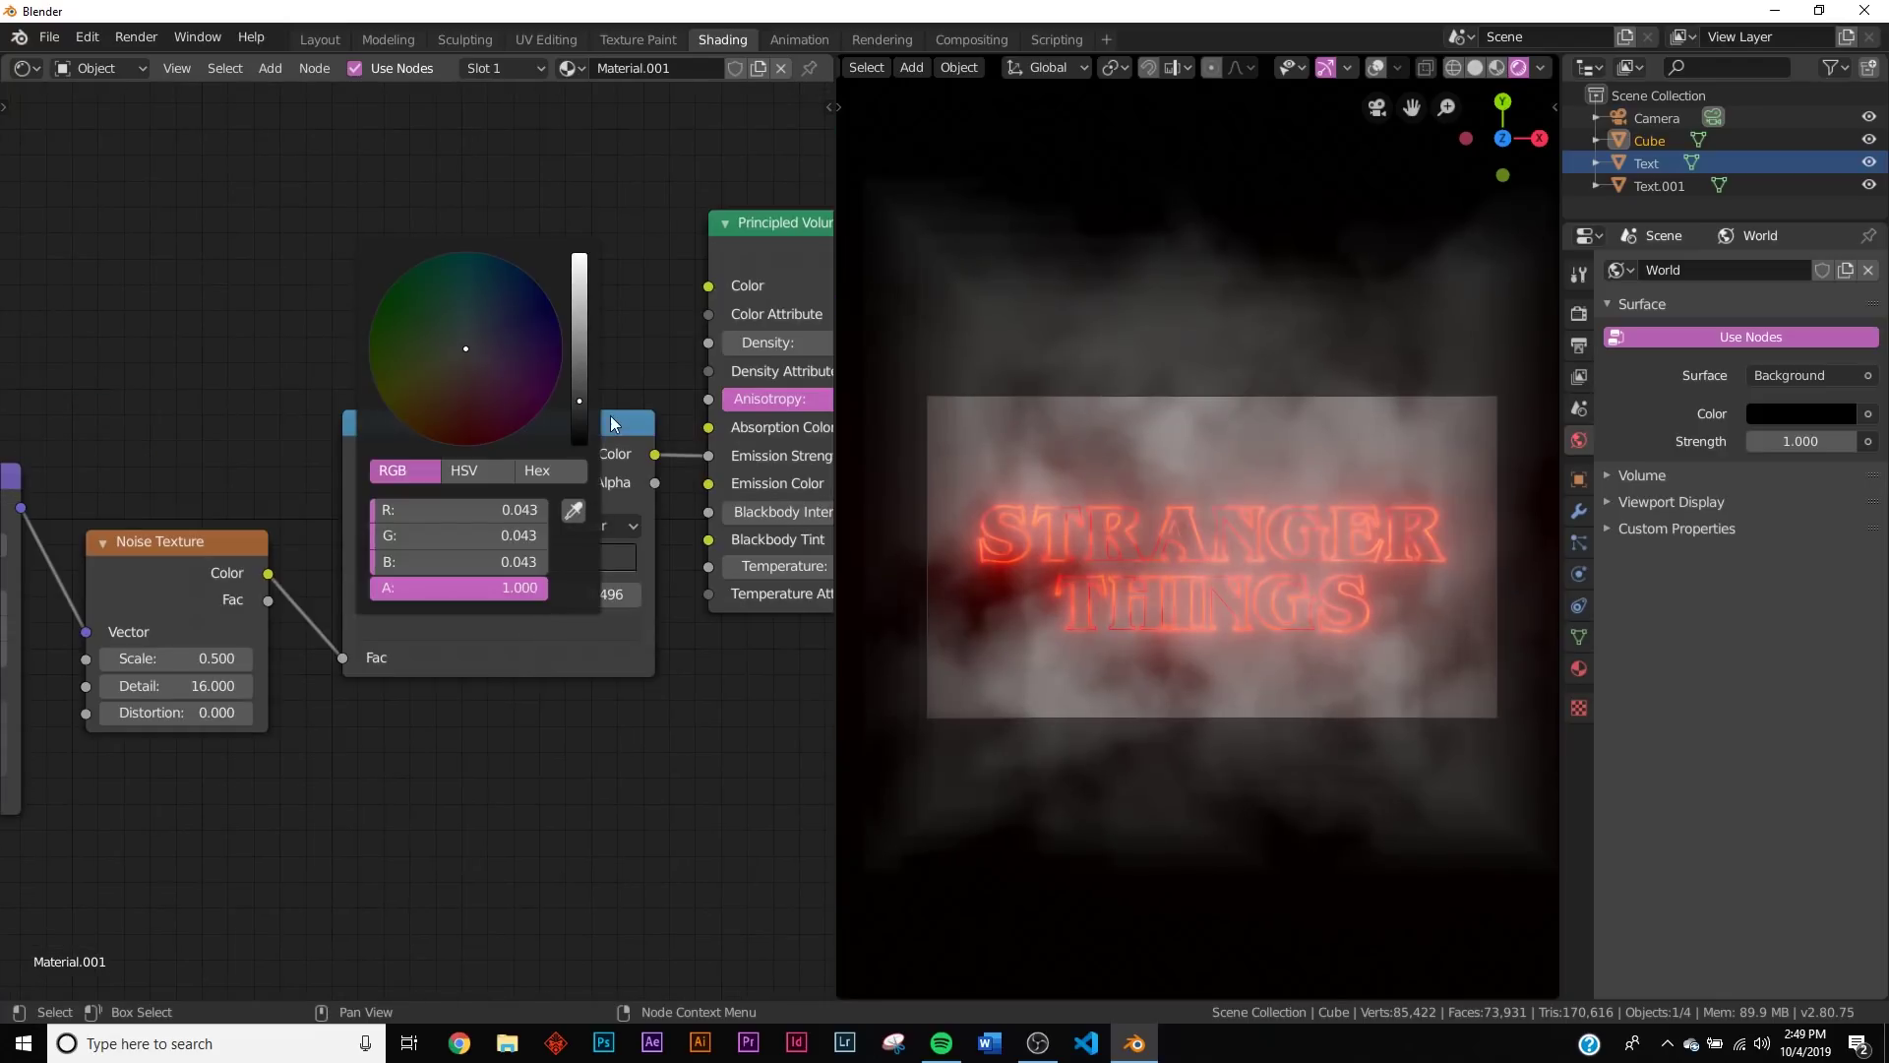
{"action": "left_click_drag", "start_coordinate": [579, 418], "coordinate": [580, 424]}
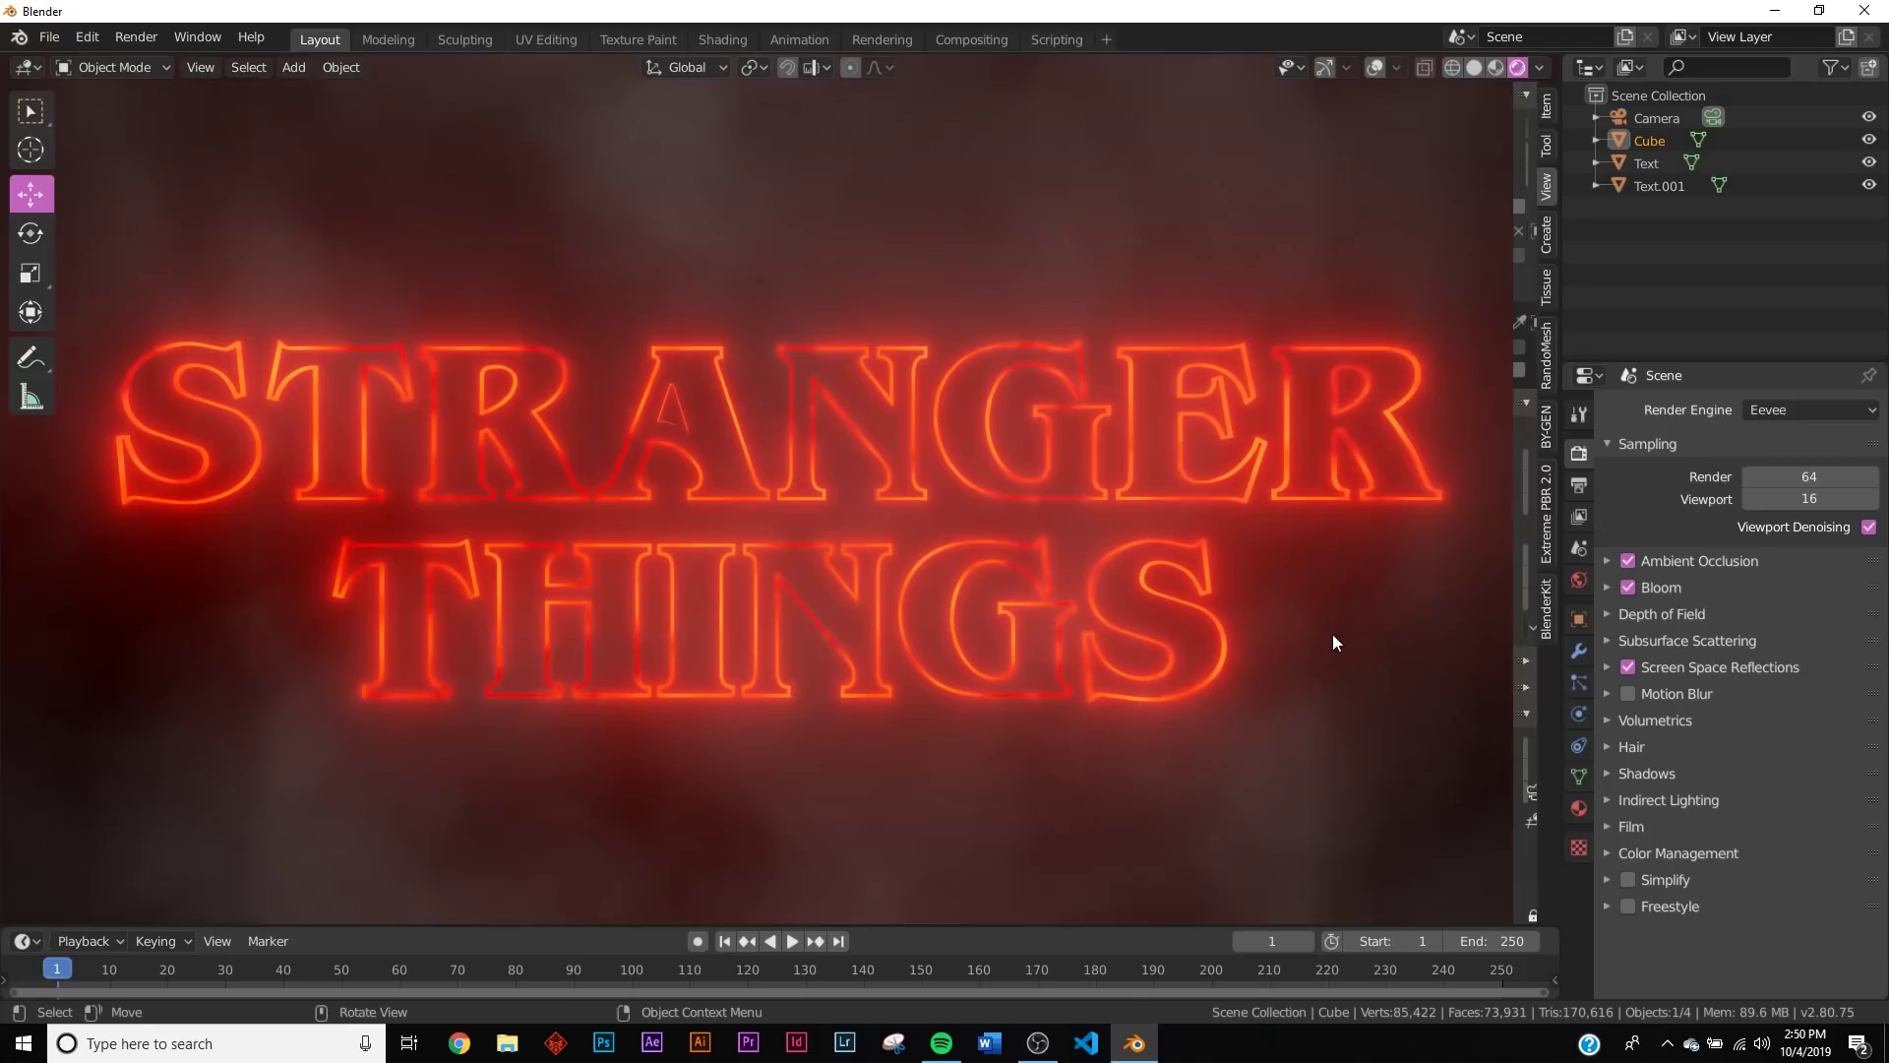
Step: Switch the Layout viewport to Solid shading and hide the cube, keeping the title framed in camera view
{"action": "key", "text": "z"}
{"action": "left_click", "coordinate": [1472, 620]}
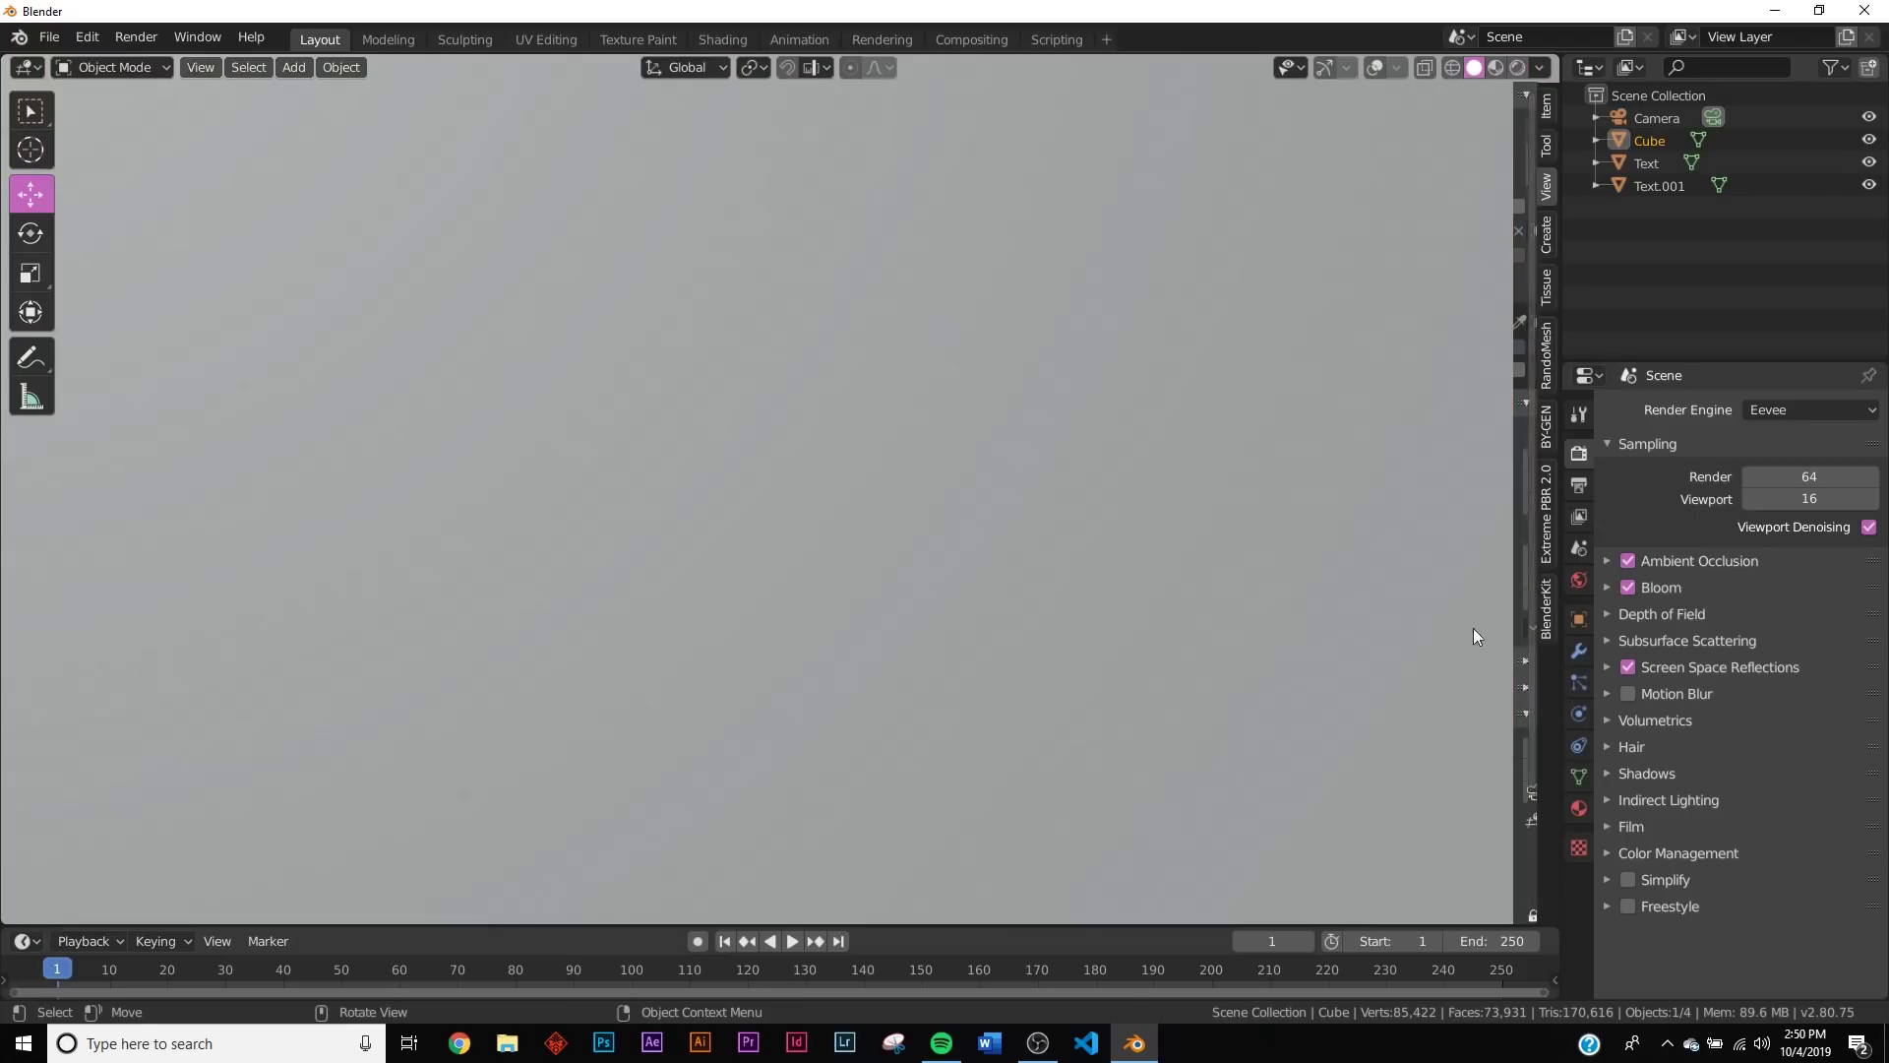
{"action": "scroll", "coordinate": [1259, 433], "scroll_direction": "down", "scroll_amount": 4}
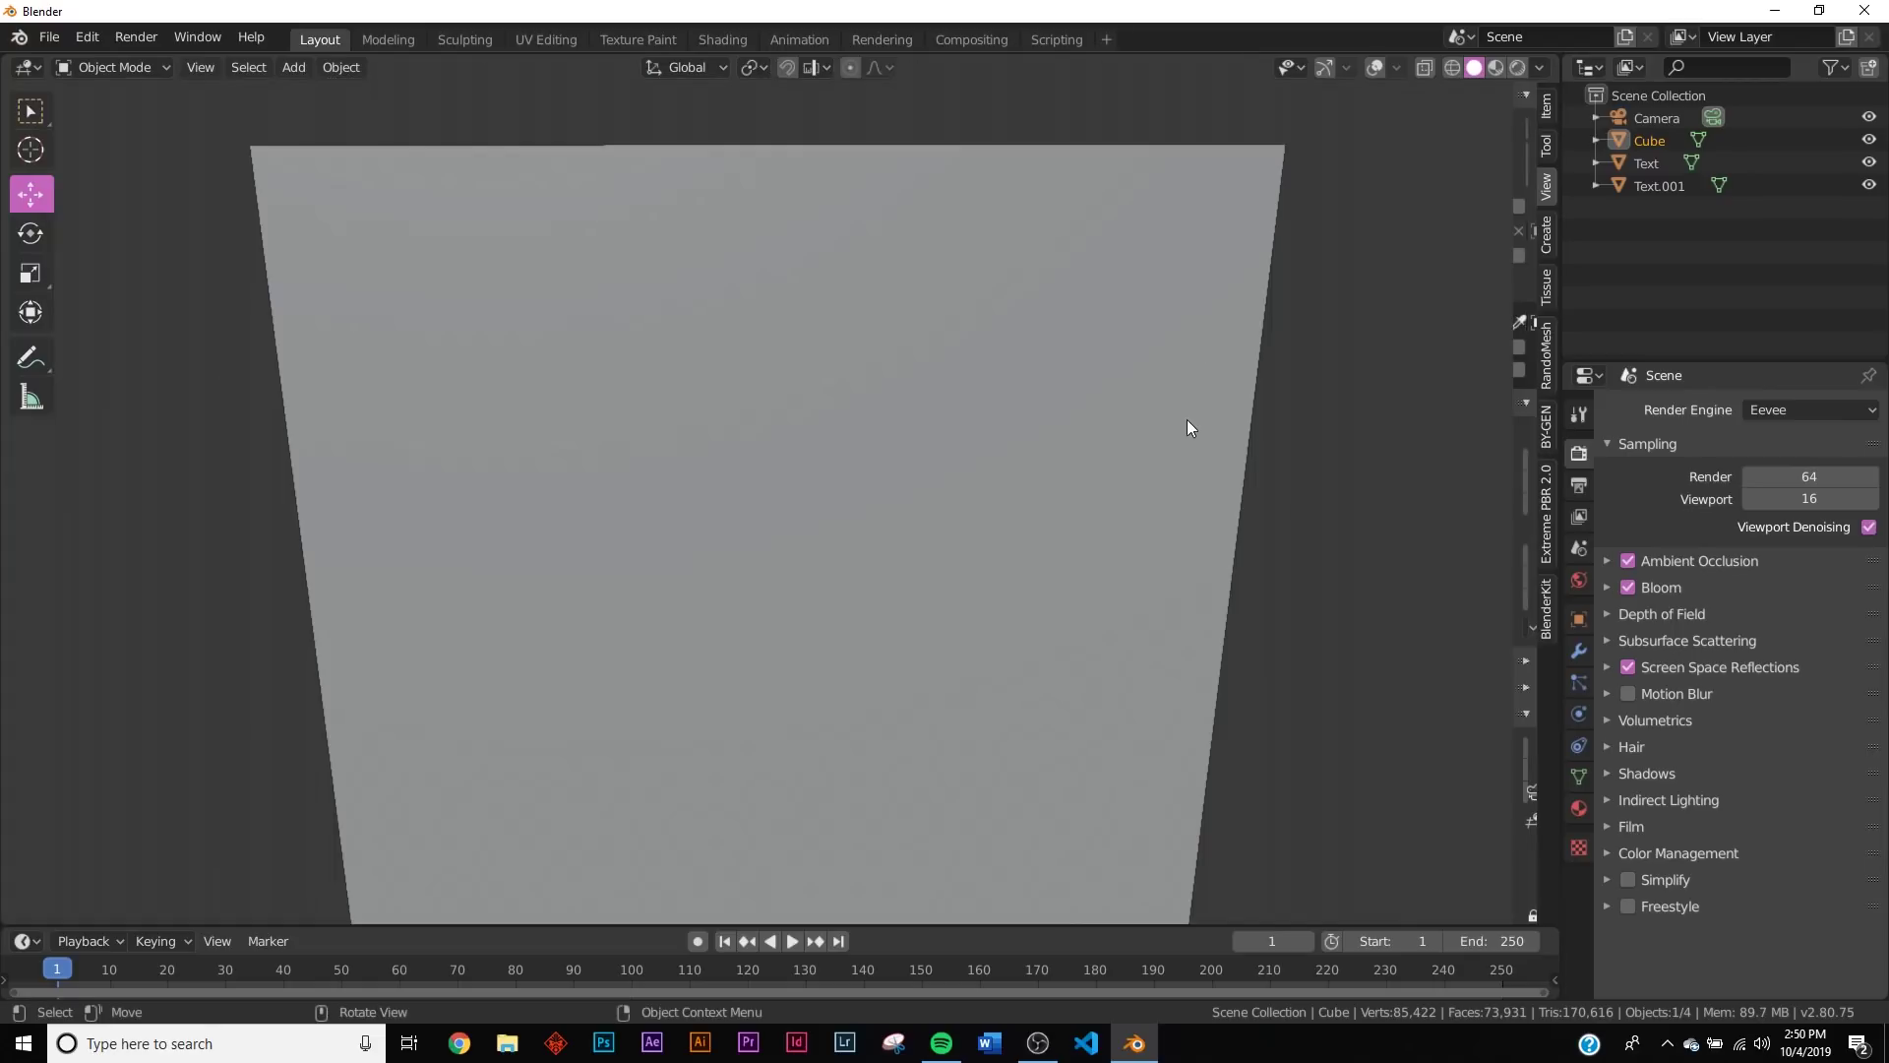
{"action": "key", "text": "h"}
{"action": "key", "text": "KP_7"}
{"action": "scroll", "coordinate": [1187, 420], "scroll_direction": "up", "scroll_amount": 4}
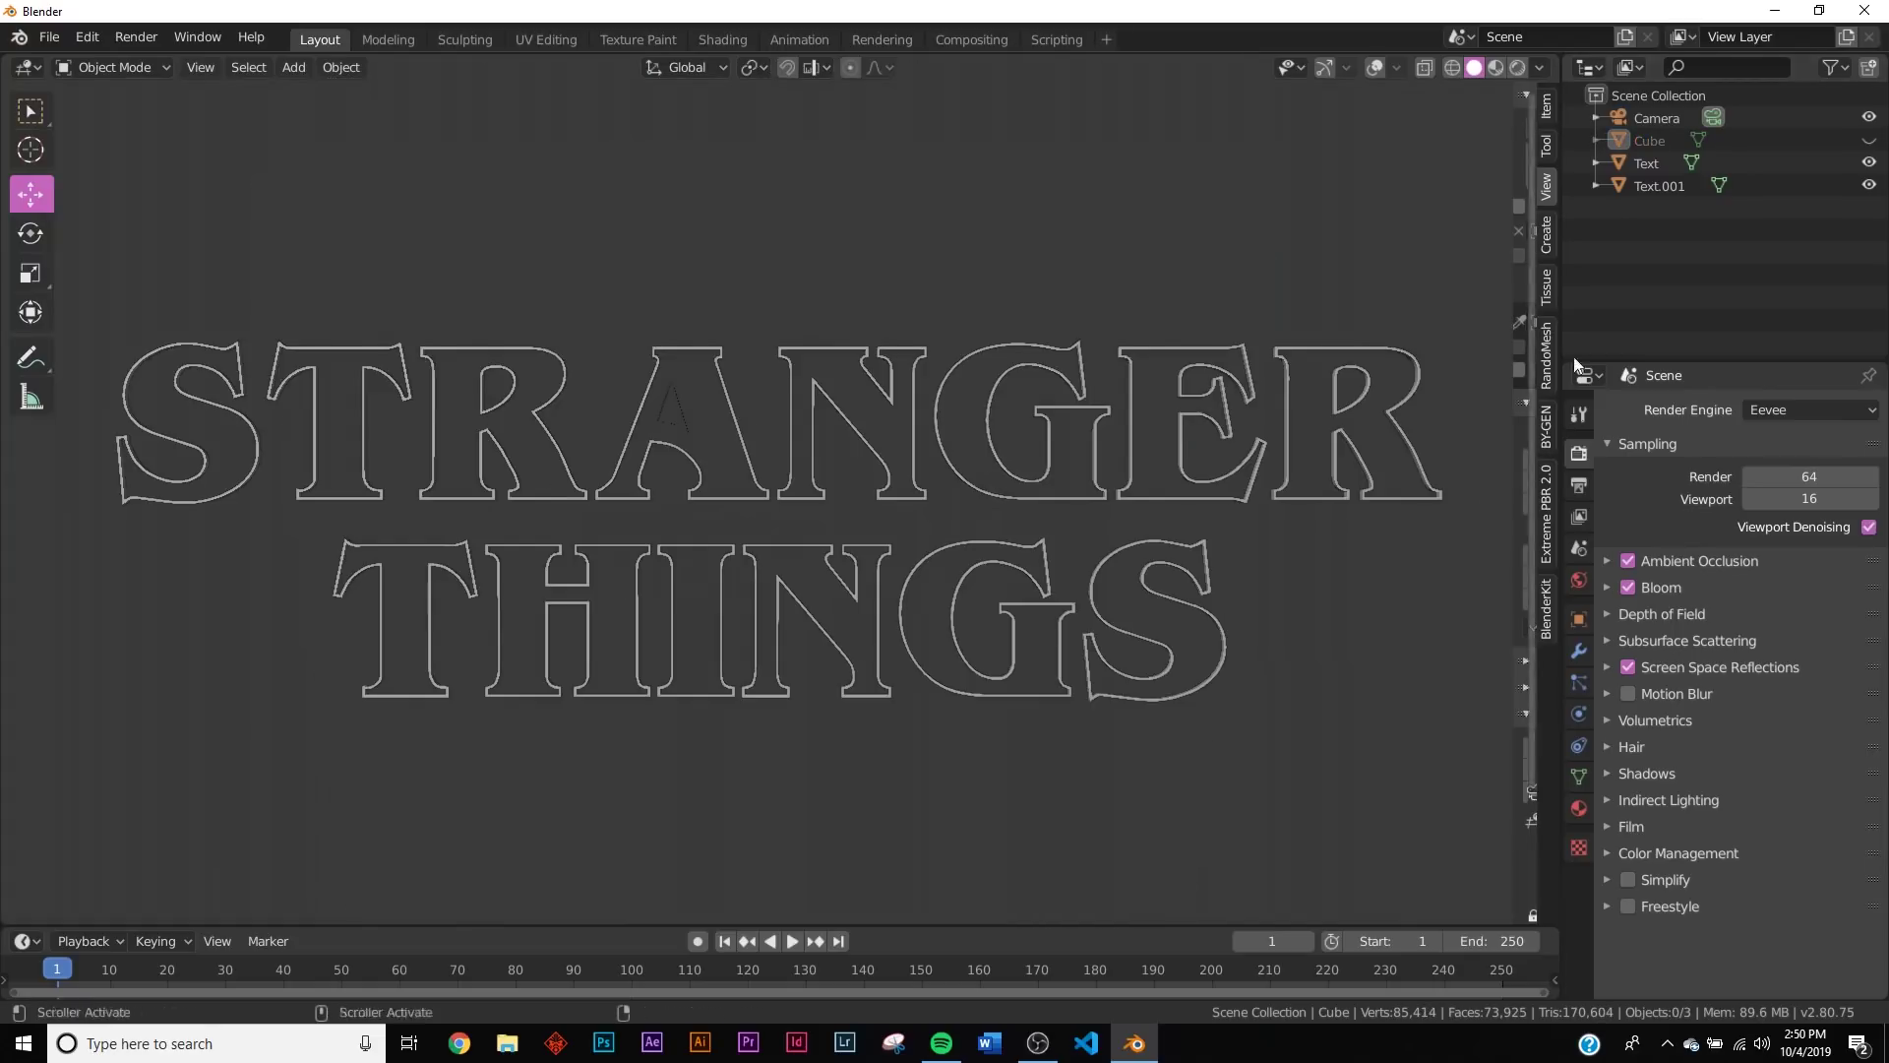
Step: Select the camera and show its object transform properties
{"action": "left_click", "coordinate": [1657, 118]}
{"action": "left_click", "coordinate": [1580, 620]}
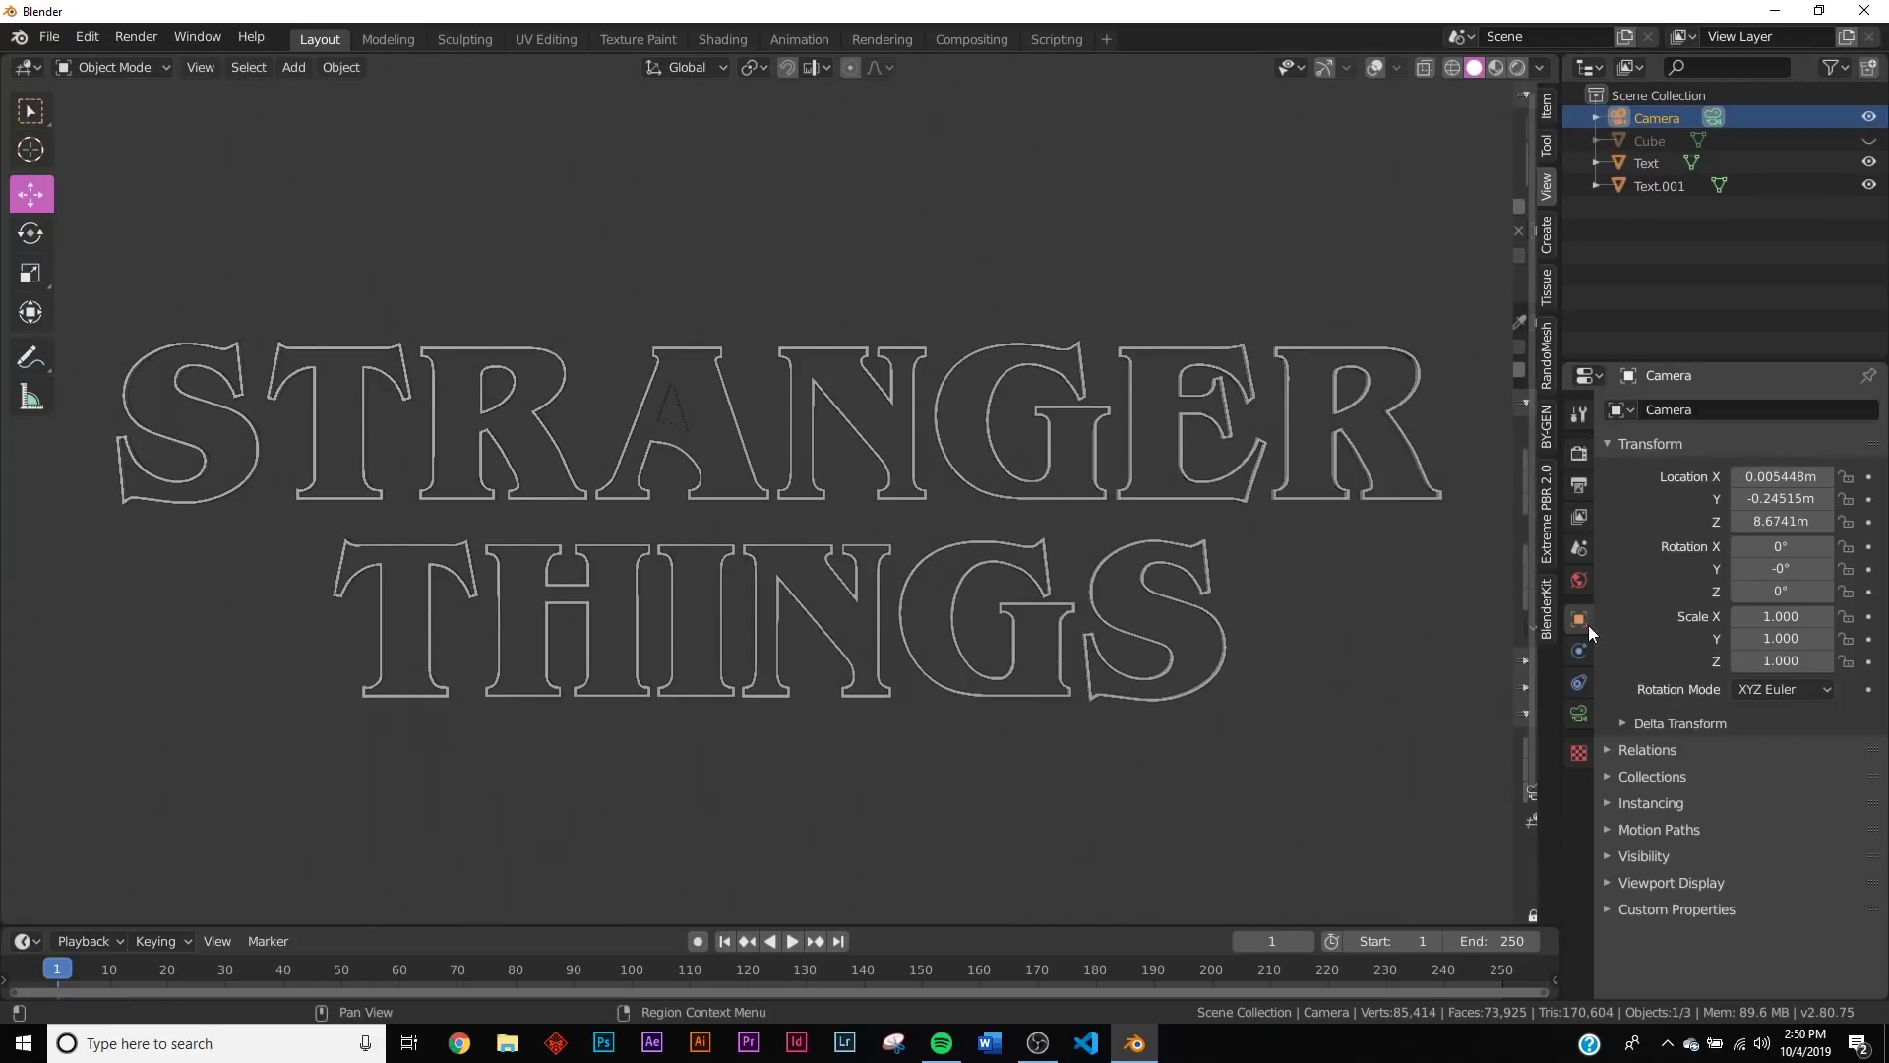
{"action": "key", "text": "g"}
{"action": "key", "text": "z"}
{"action": "key", "text": "z"}
{"action": "right_click", "coordinate": [982, 446]}
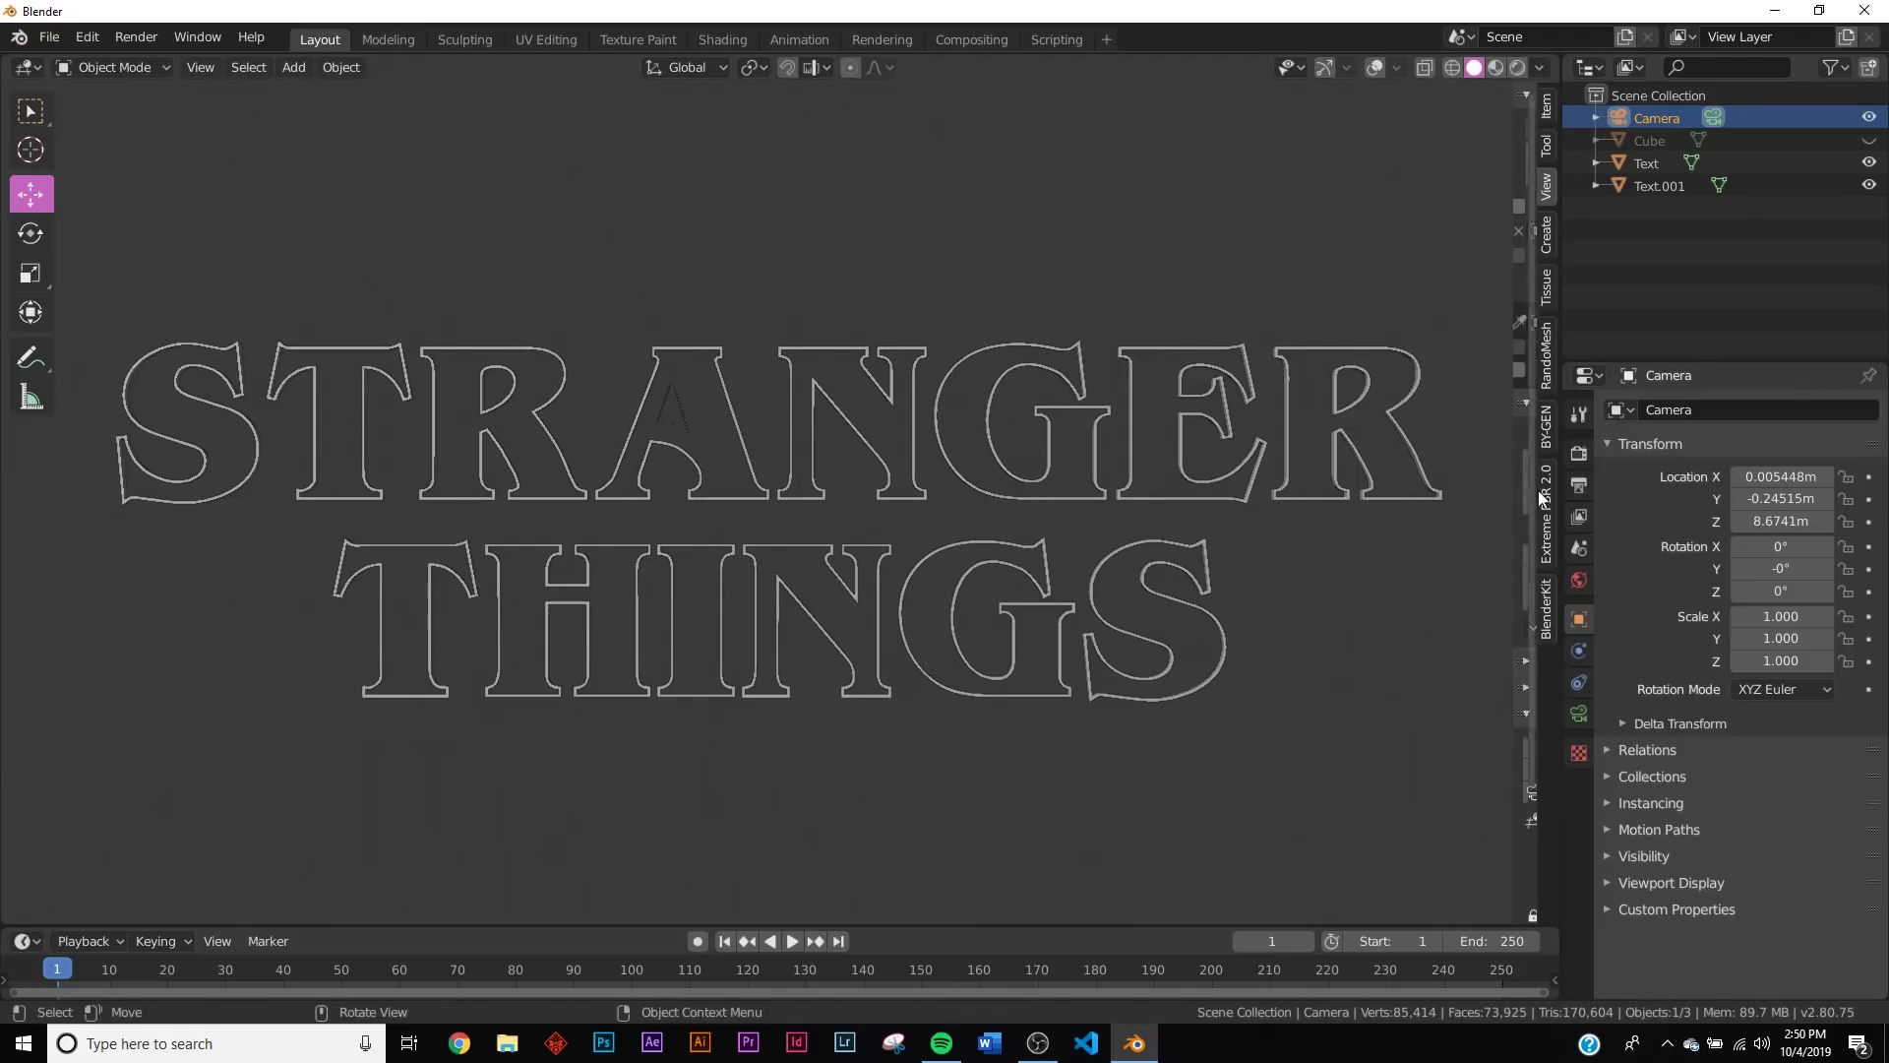
{"action": "scroll", "coordinate": [1051, 637], "scroll_direction": "down", "scroll_amount": 2}
{"action": "scroll", "coordinate": [1007, 636], "scroll_direction": "up", "scroll_amount": 2}
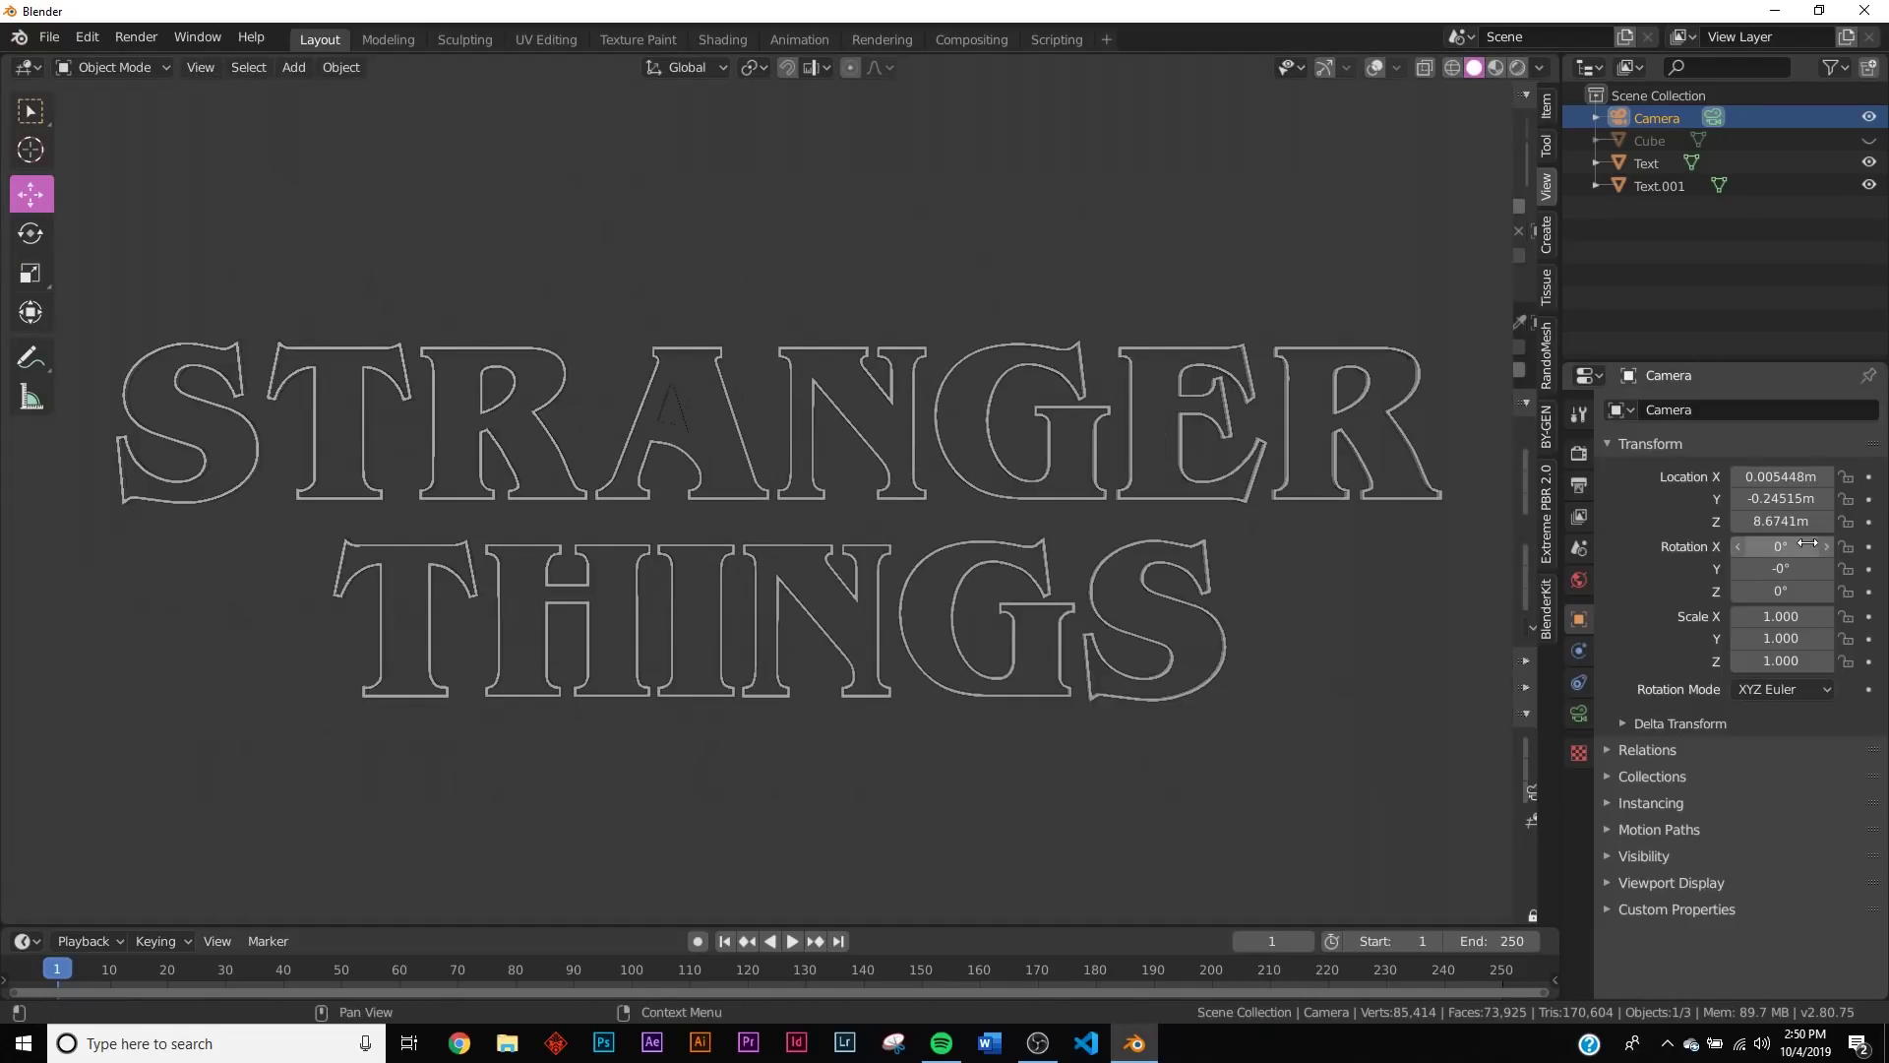
Step: Lower the camera's Z location past the letters to about -0.016 m and keyframe it at frame 1
{"action": "left_click_drag", "start_coordinate": [1793, 521], "coordinate": [1747, 521]}
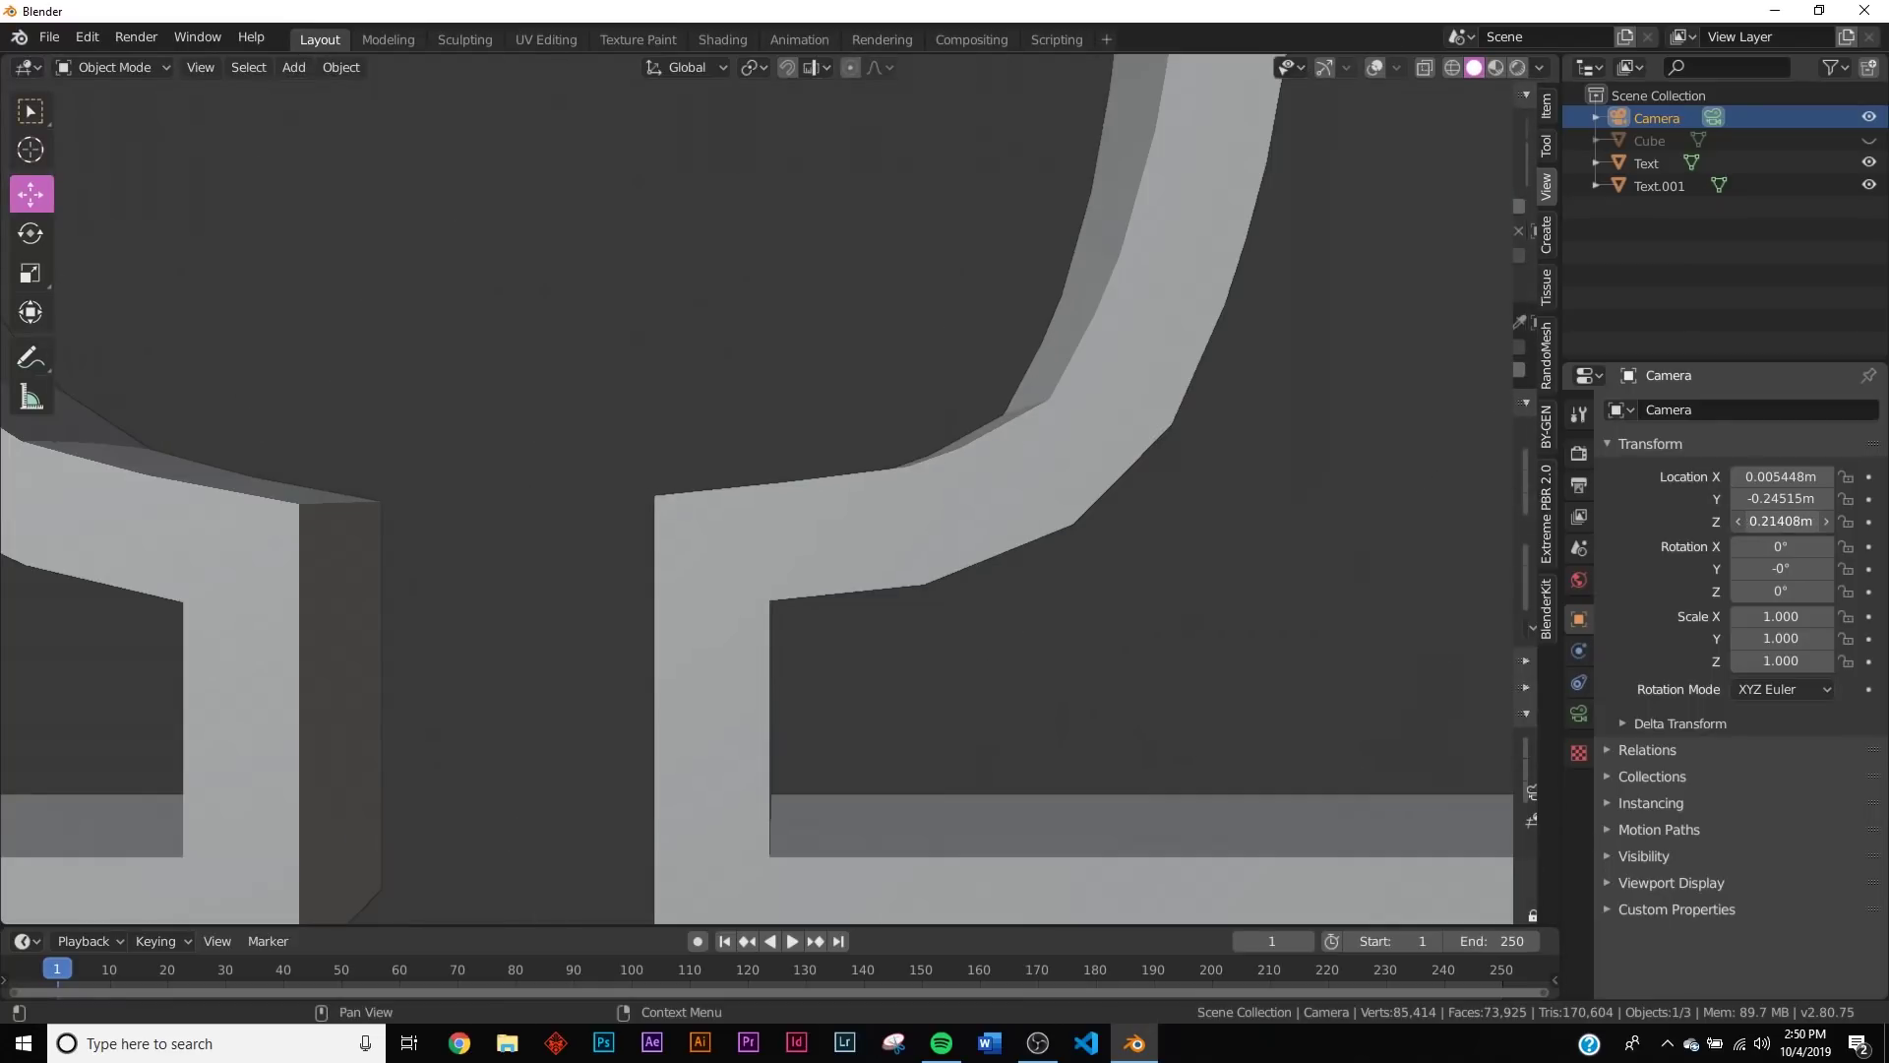
{"action": "left_click", "coordinate": [1825, 499]}
{"action": "left_click_drag", "start_coordinate": [1800, 520], "coordinate": [1717, 520]}
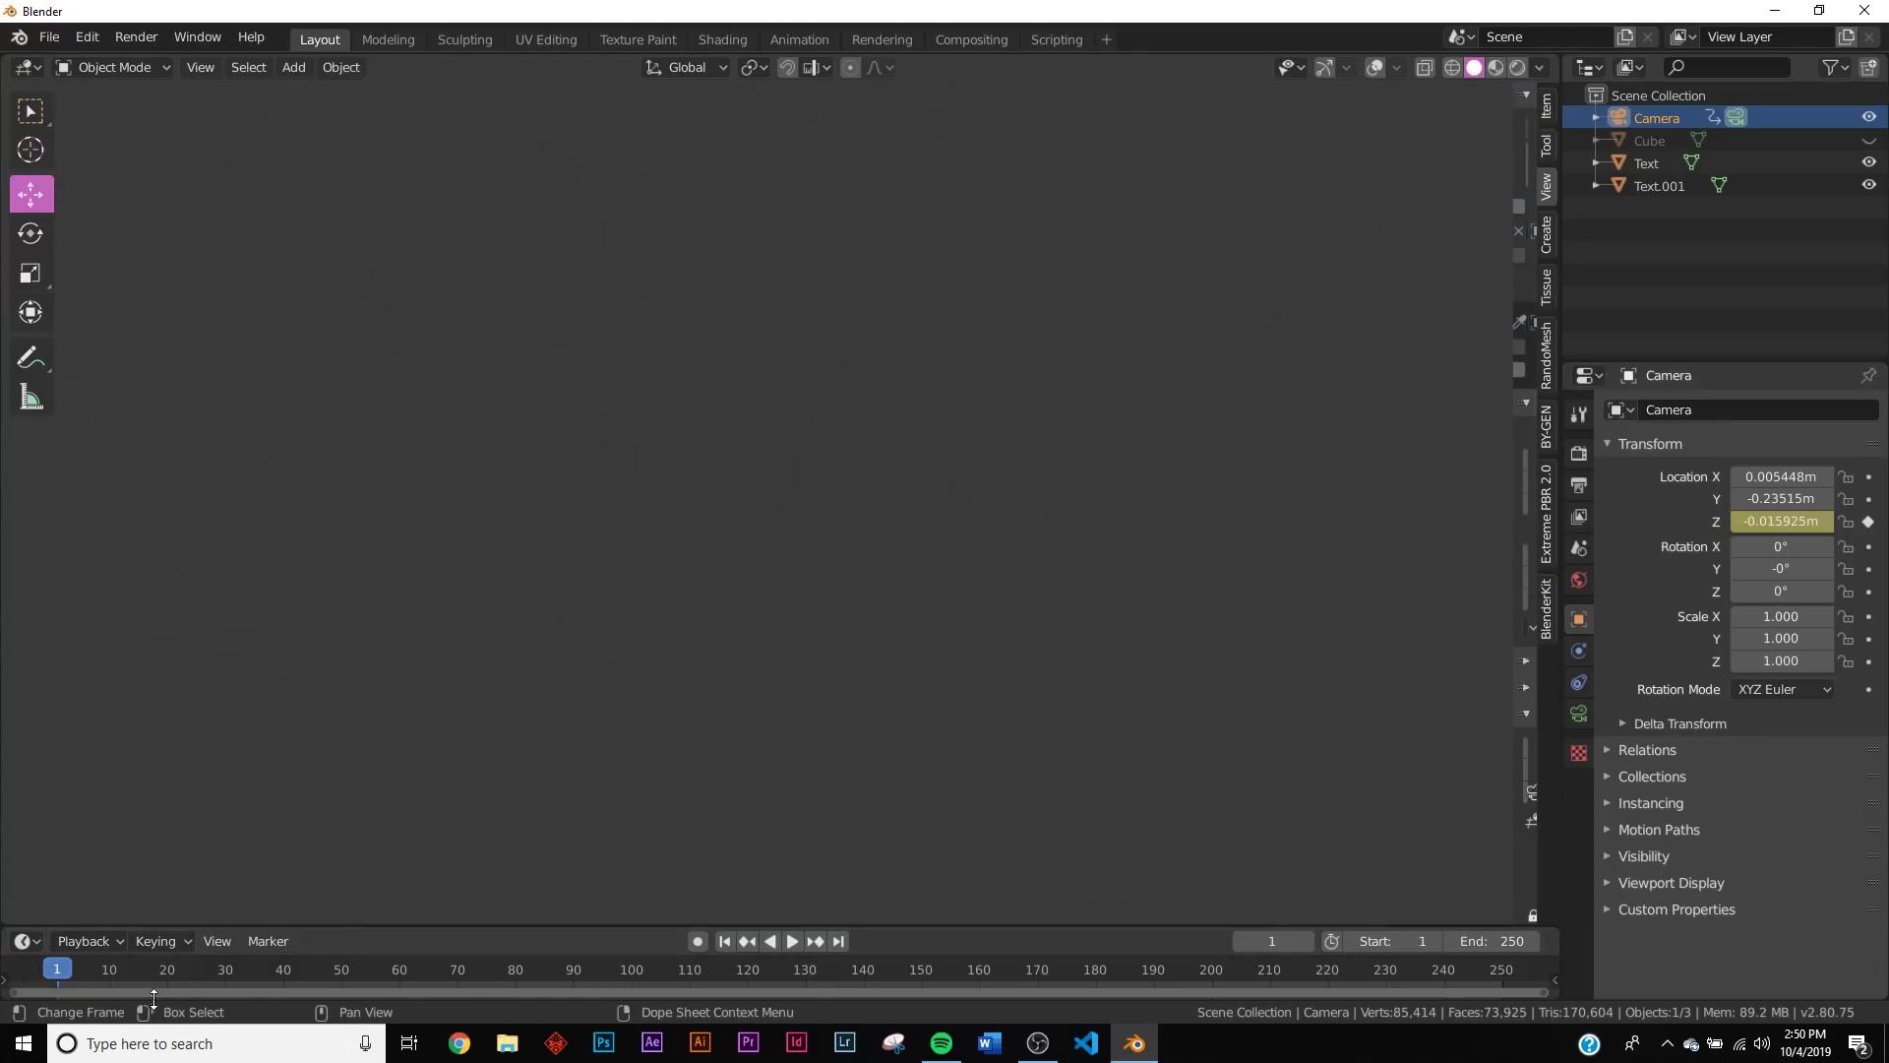
Step: Set the animation's end frame to 432 and keyframe the camera's Z location at about 7.774 m on that frame
{"action": "left_click_drag", "start_coordinate": [877, 924], "coordinate": [915, 805]}
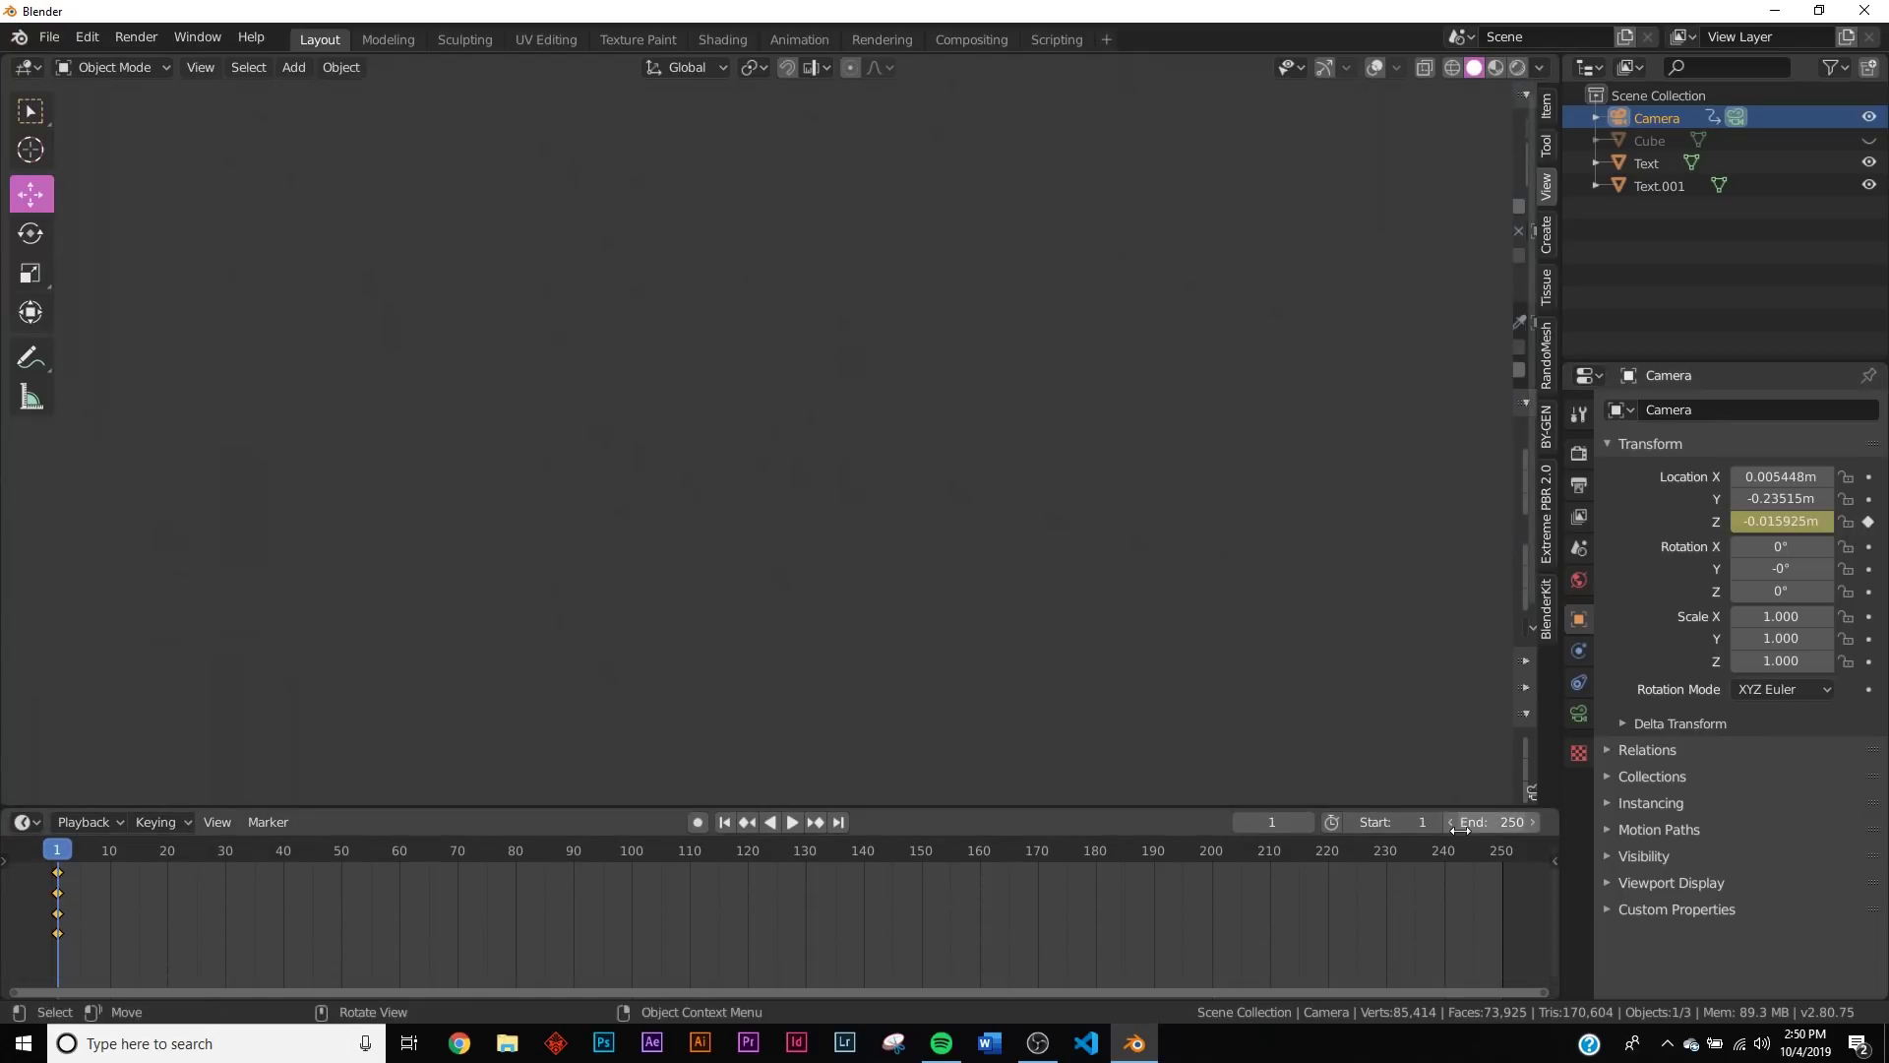
{"action": "left_click_drag", "start_coordinate": [1472, 821], "coordinate": [1501, 822]}
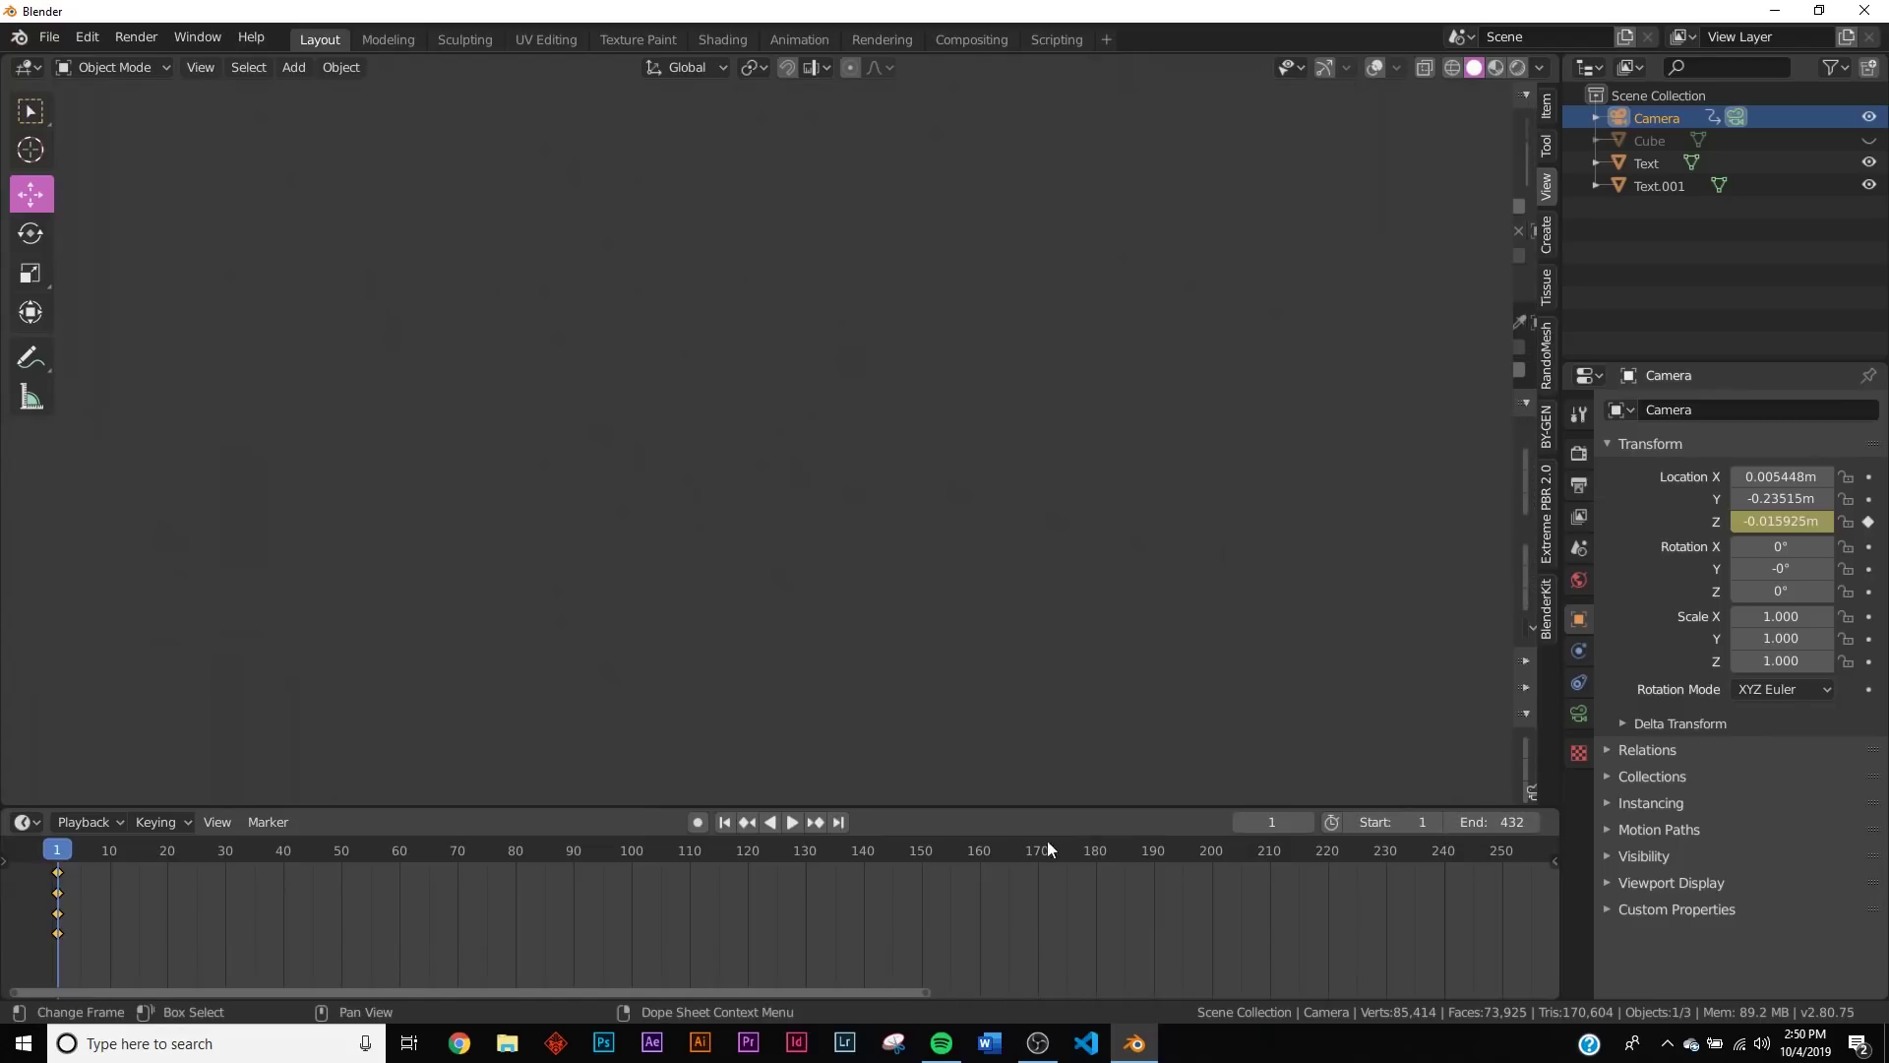
{"action": "left_click", "coordinate": [839, 828]}
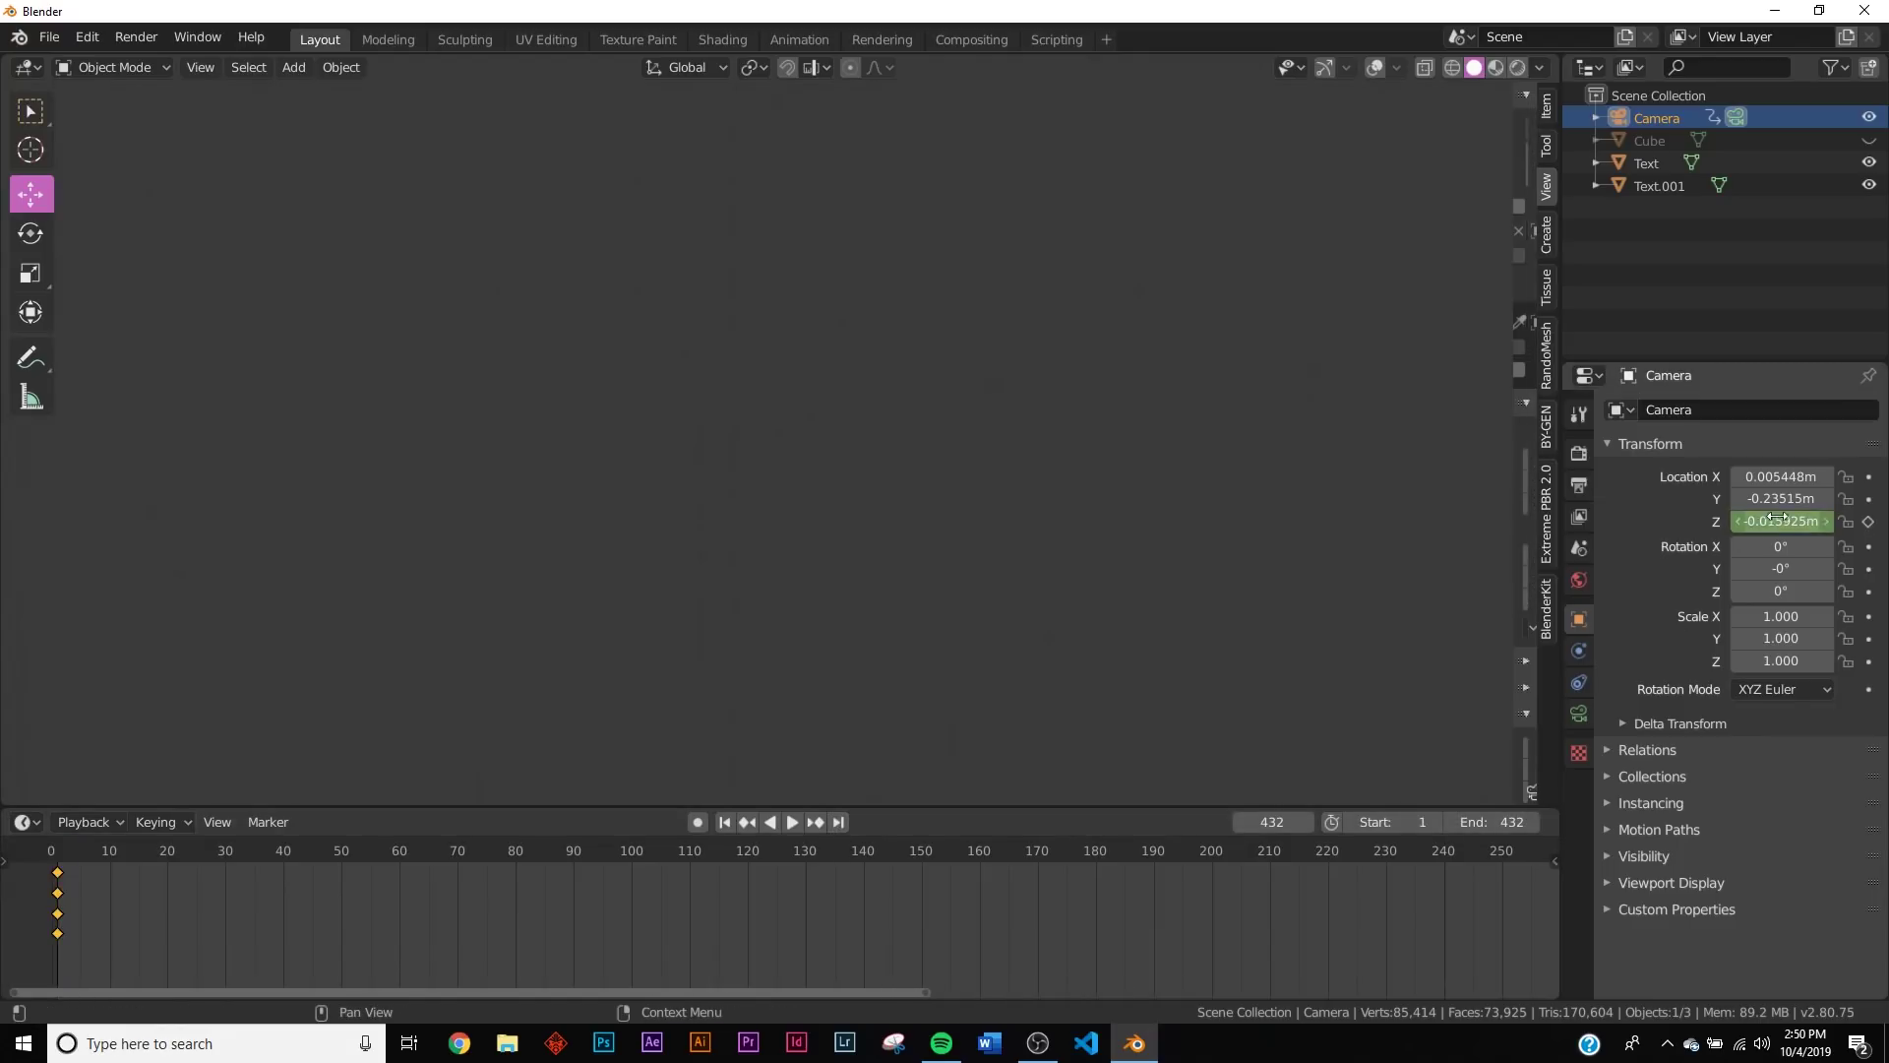
{"action": "mouse_move", "coordinate": [1776, 519]}
{"action": "left_mouse_down"}
{"action": "mouse_move", "coordinate": [1803, 547]}
{"action": "mouse_move", "coordinate": [1789, 521]}
{"action": "left_mouse_up"}
{"action": "left_click_drag", "start_coordinate": [924, 993], "coordinate": [1631, 950]}
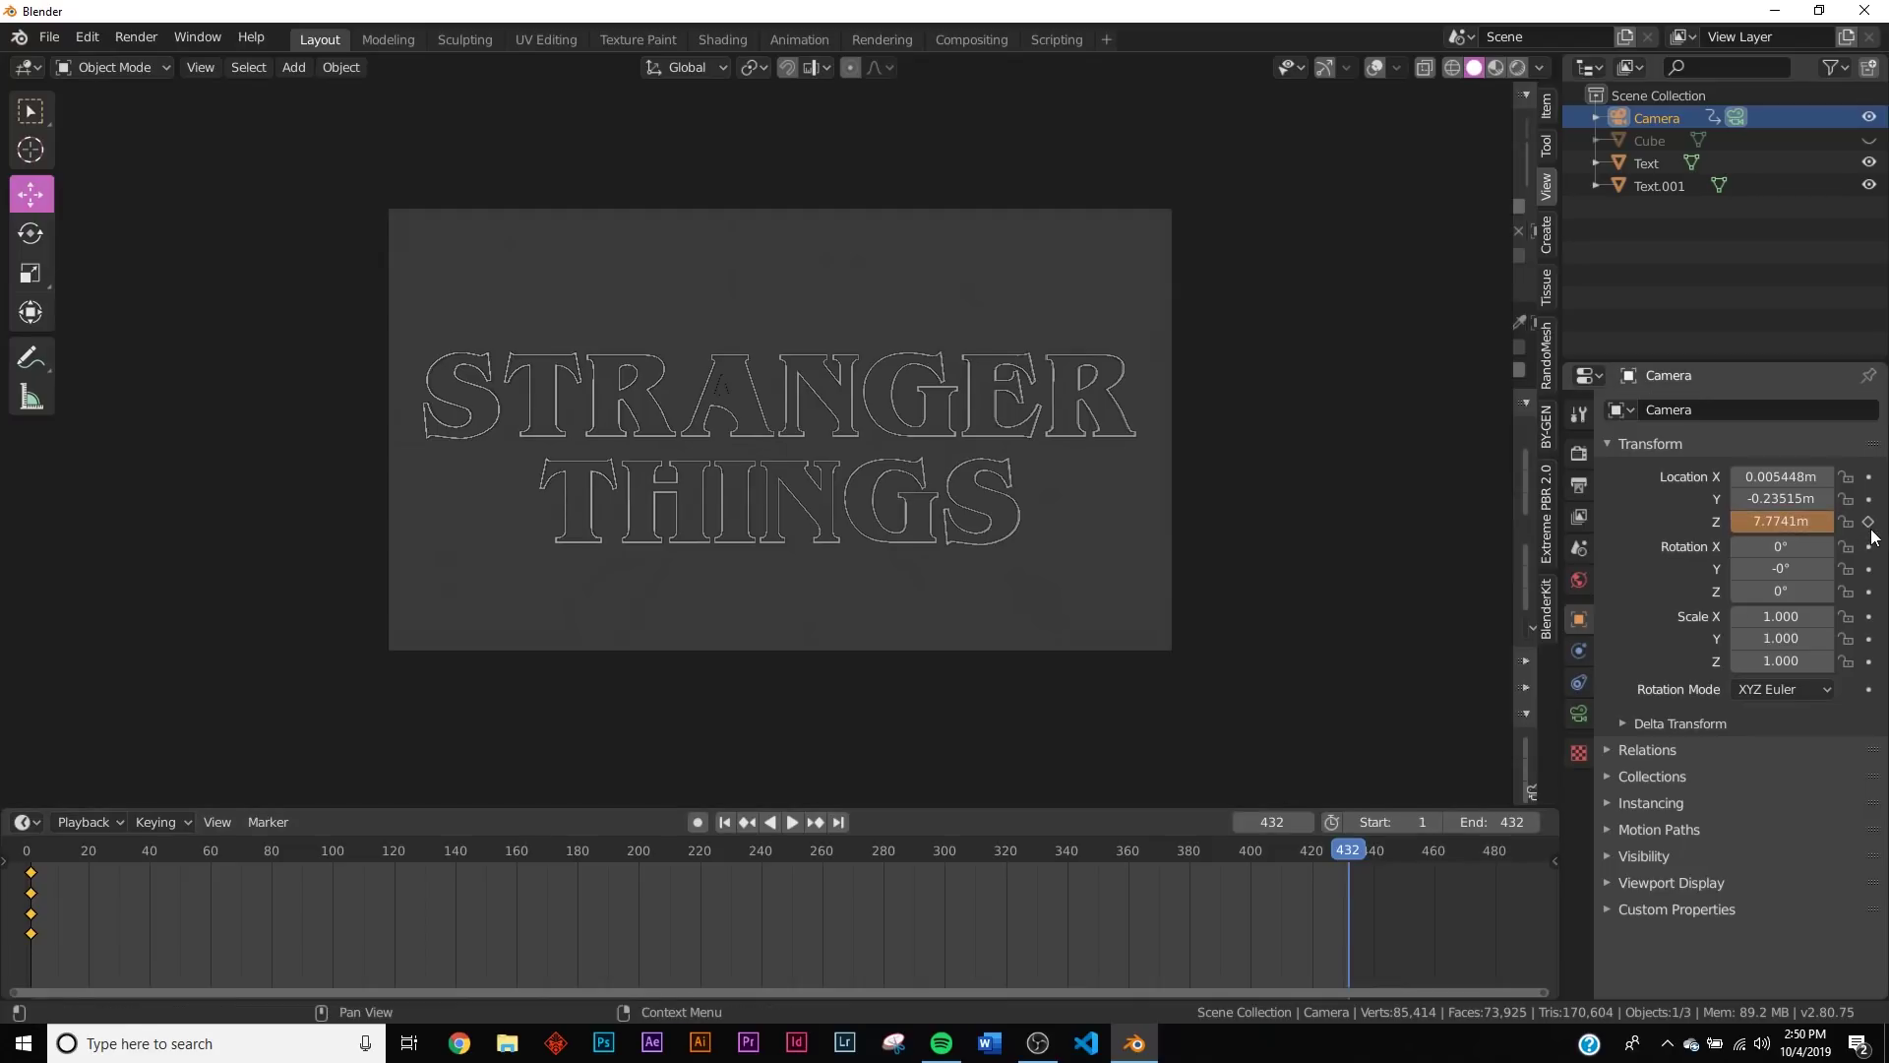
Step: Preview the camera move from frame 1 in Solid shading, and return to the first frame
{"action": "left_click", "coordinate": [724, 822]}
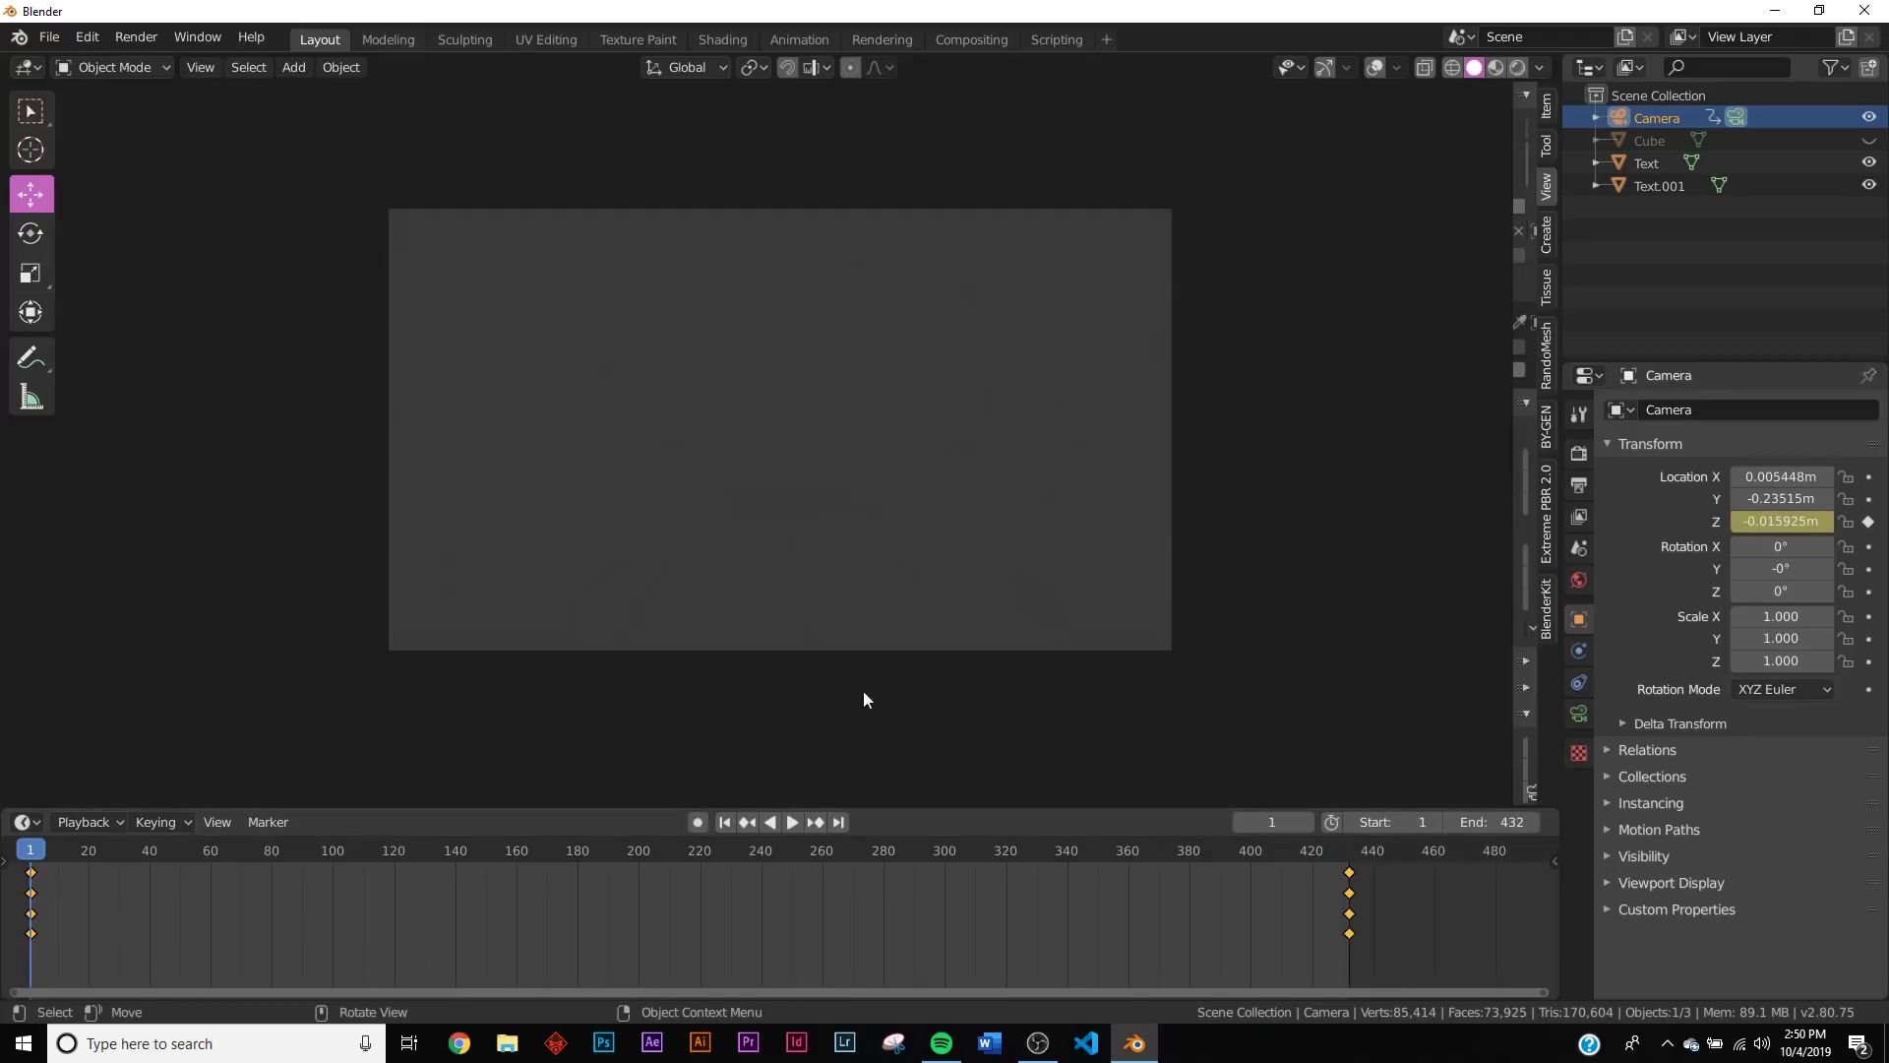
{"action": "left_click", "coordinate": [792, 822]}
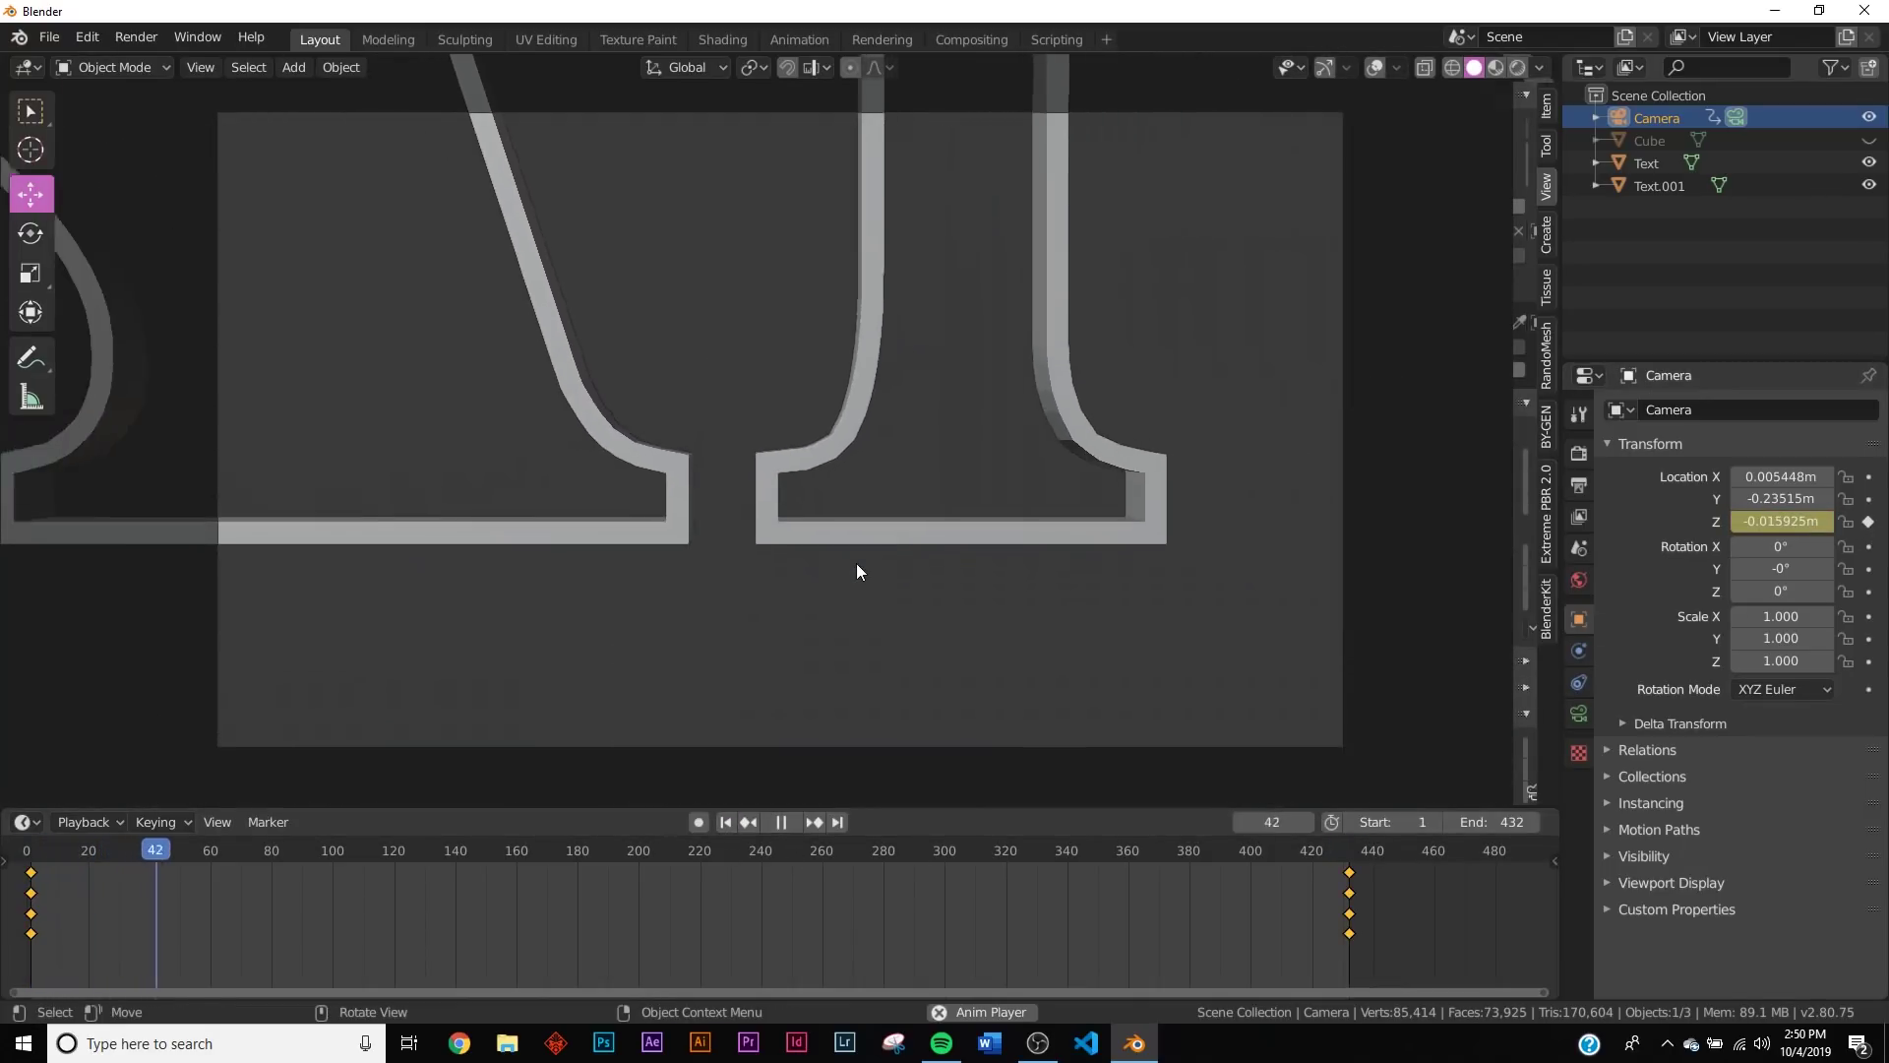
{"action": "left_click", "coordinate": [776, 823]}
{"action": "left_click", "coordinate": [734, 829]}
Step: Switch the viewport to Rendered shading and play the camera animation through to about frame 183
{"action": "key", "text": "z"}
{"action": "left_click", "coordinate": [905, 447]}
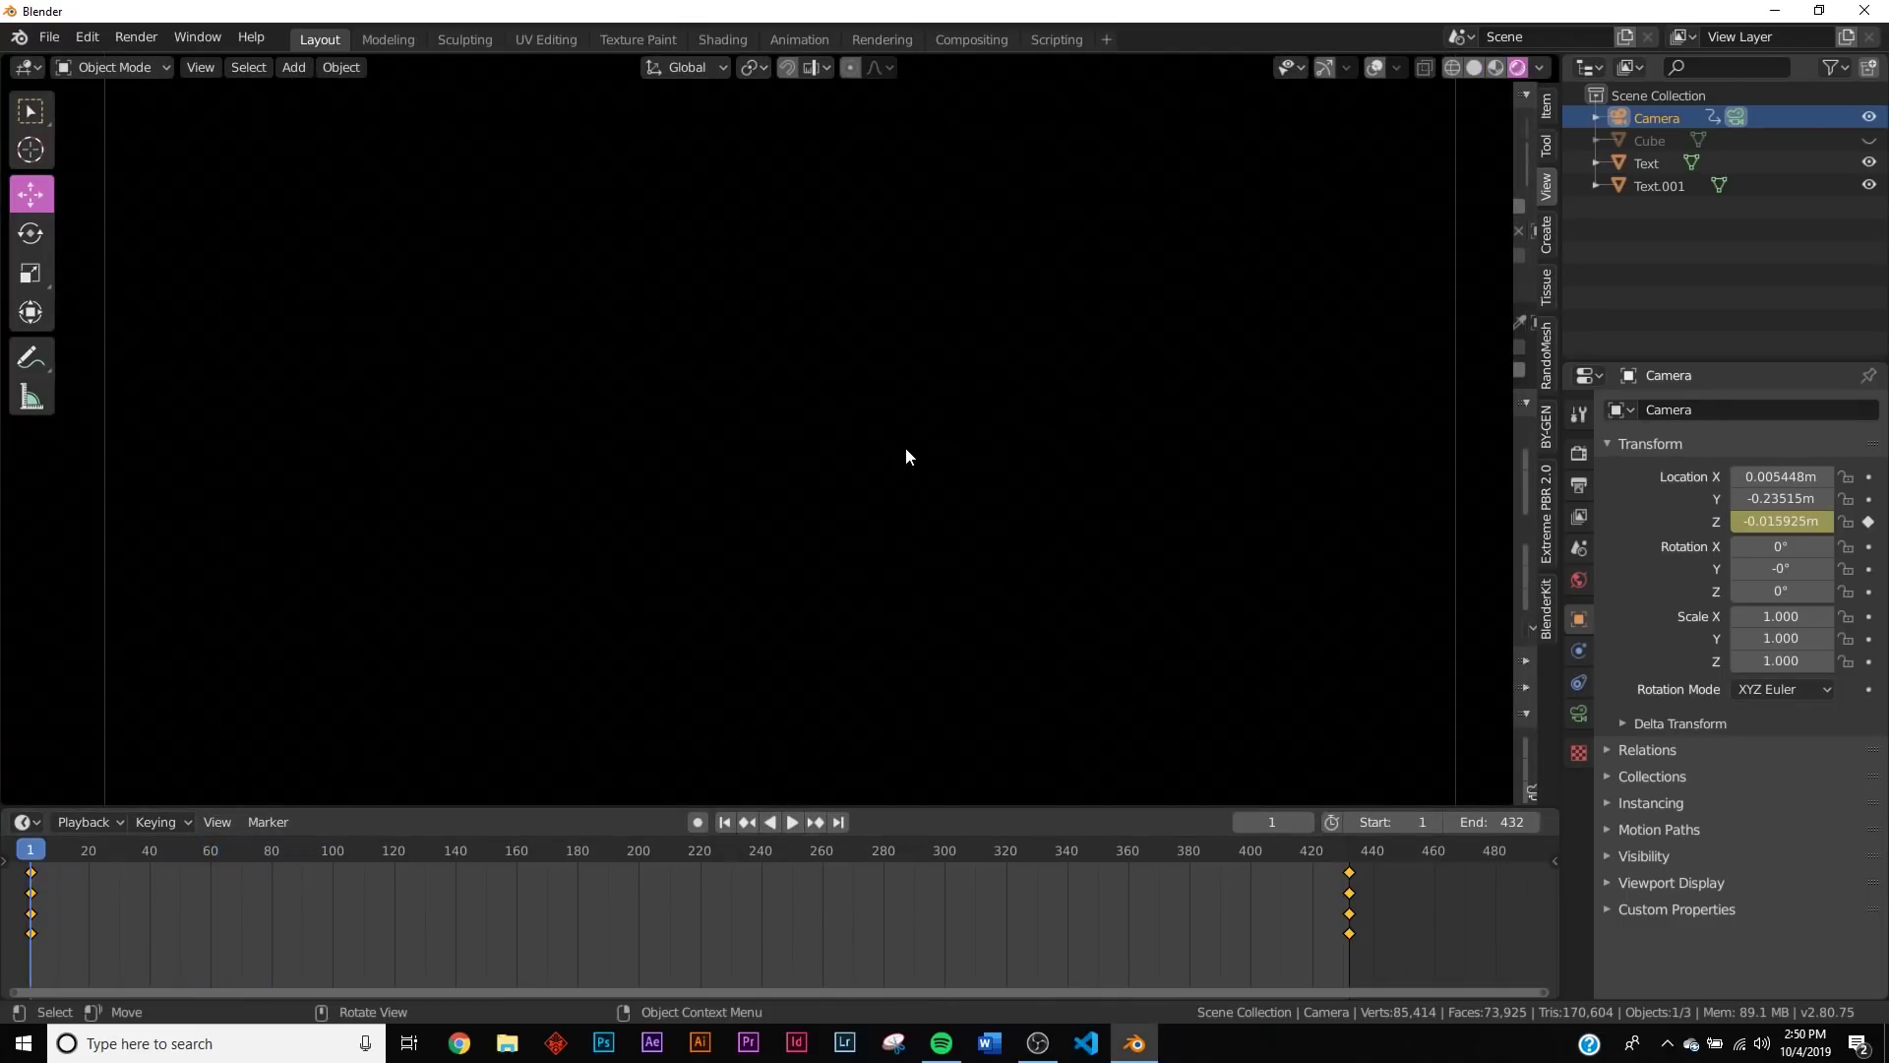
{"action": "left_click", "coordinate": [792, 822]}
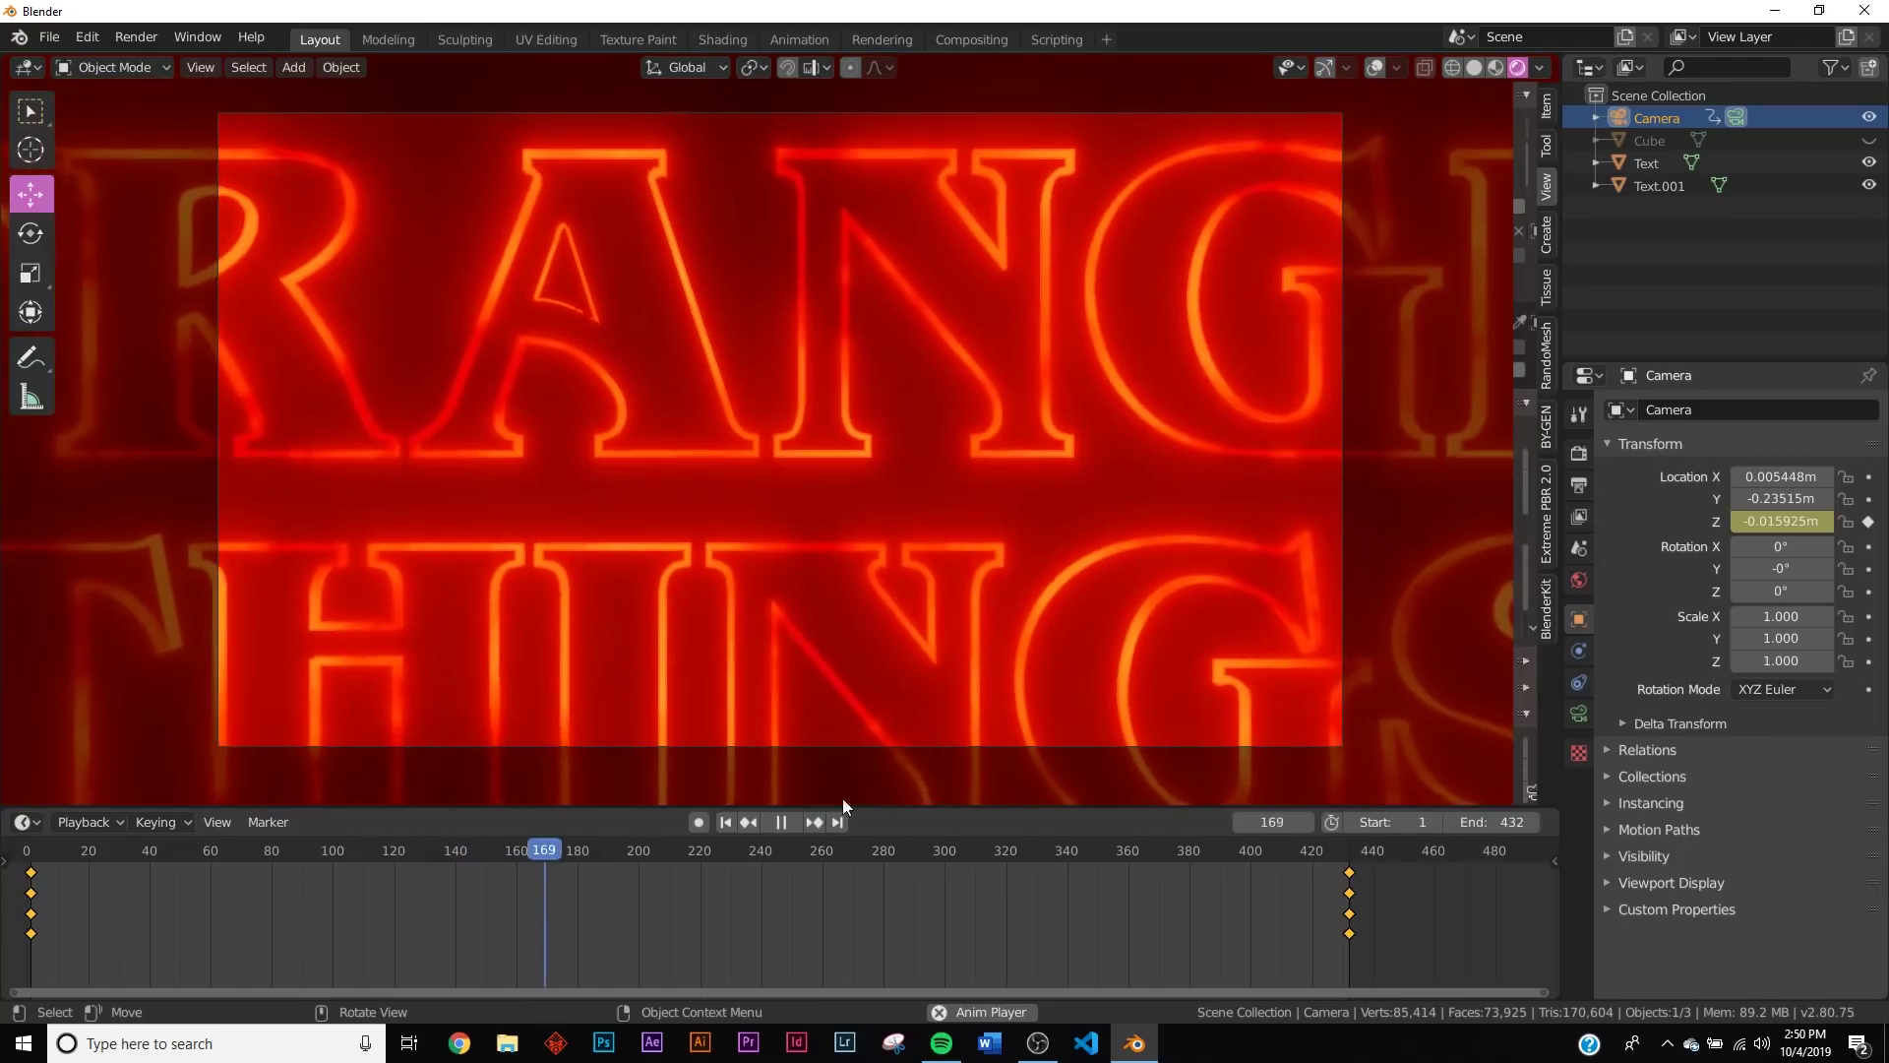
{"action": "left_click", "coordinate": [786, 823]}
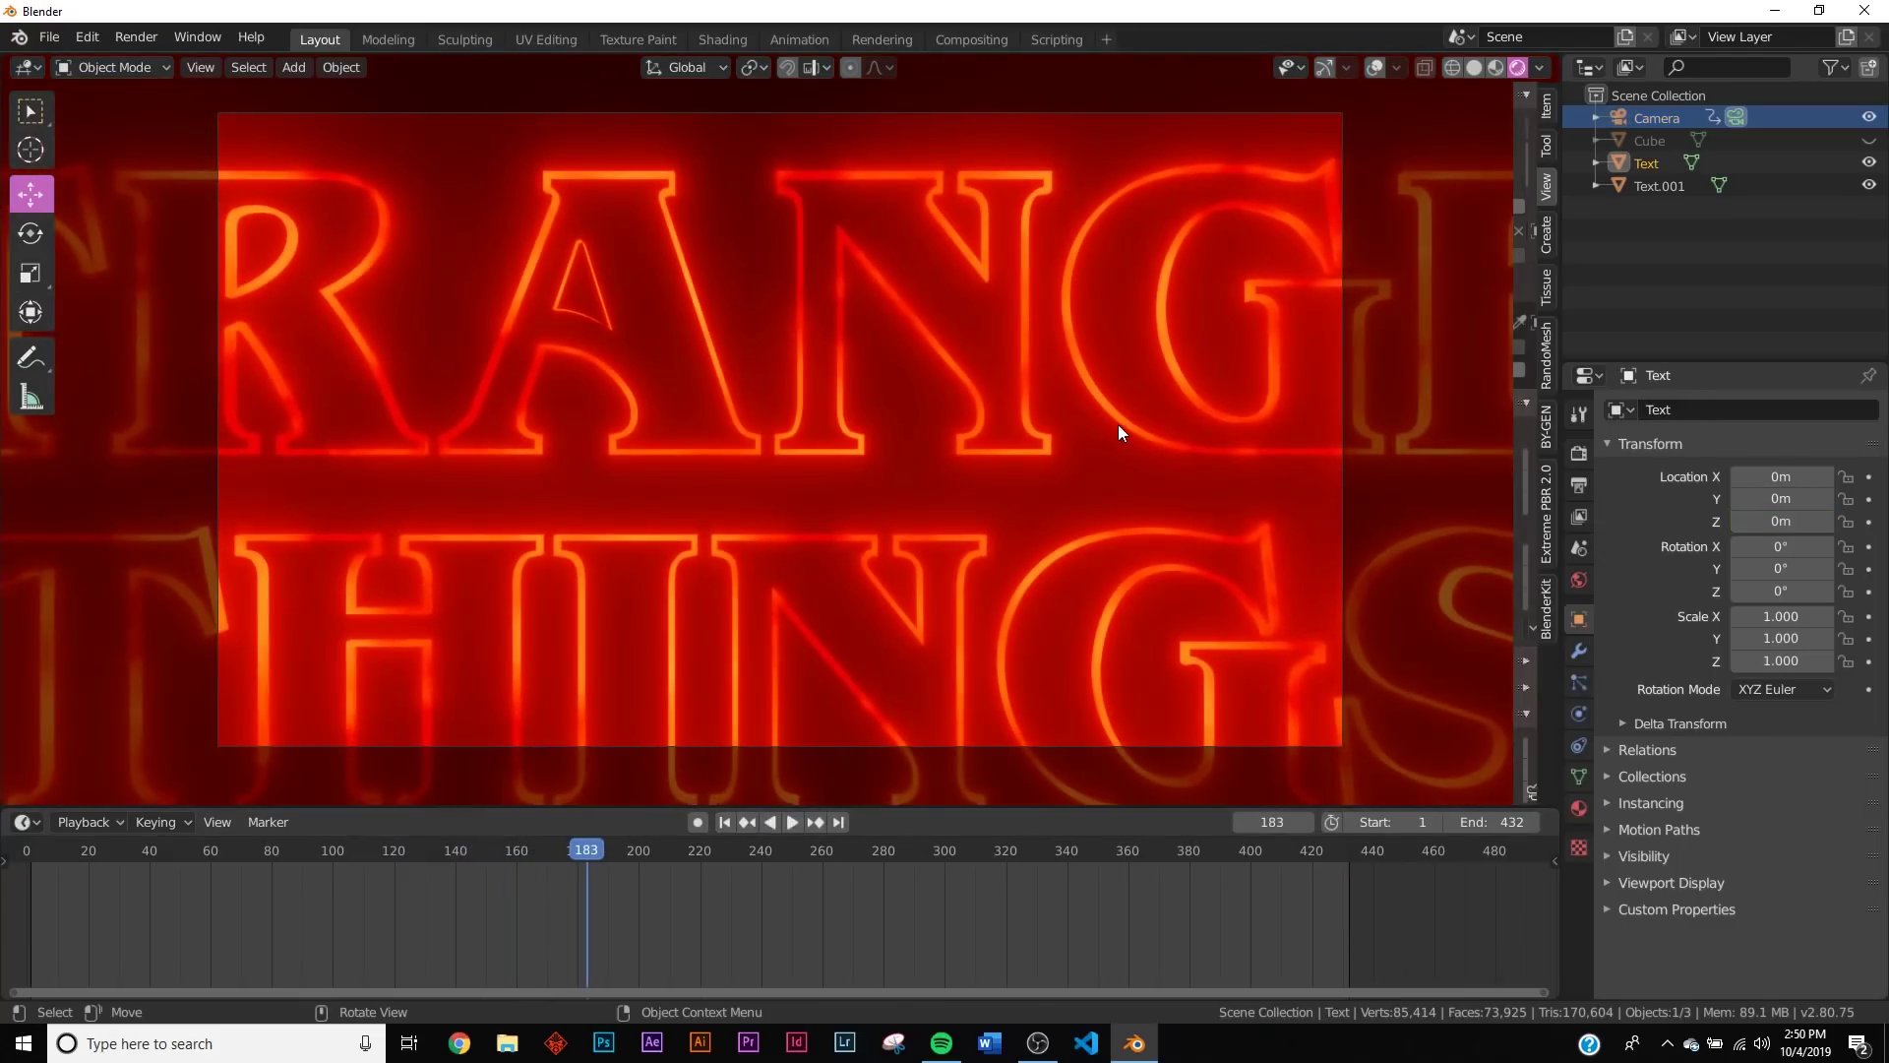
Step: Lower the Eevee bloom intensity to 0.323 and replay the animation from the start
{"action": "left_click", "coordinate": [1580, 581]}
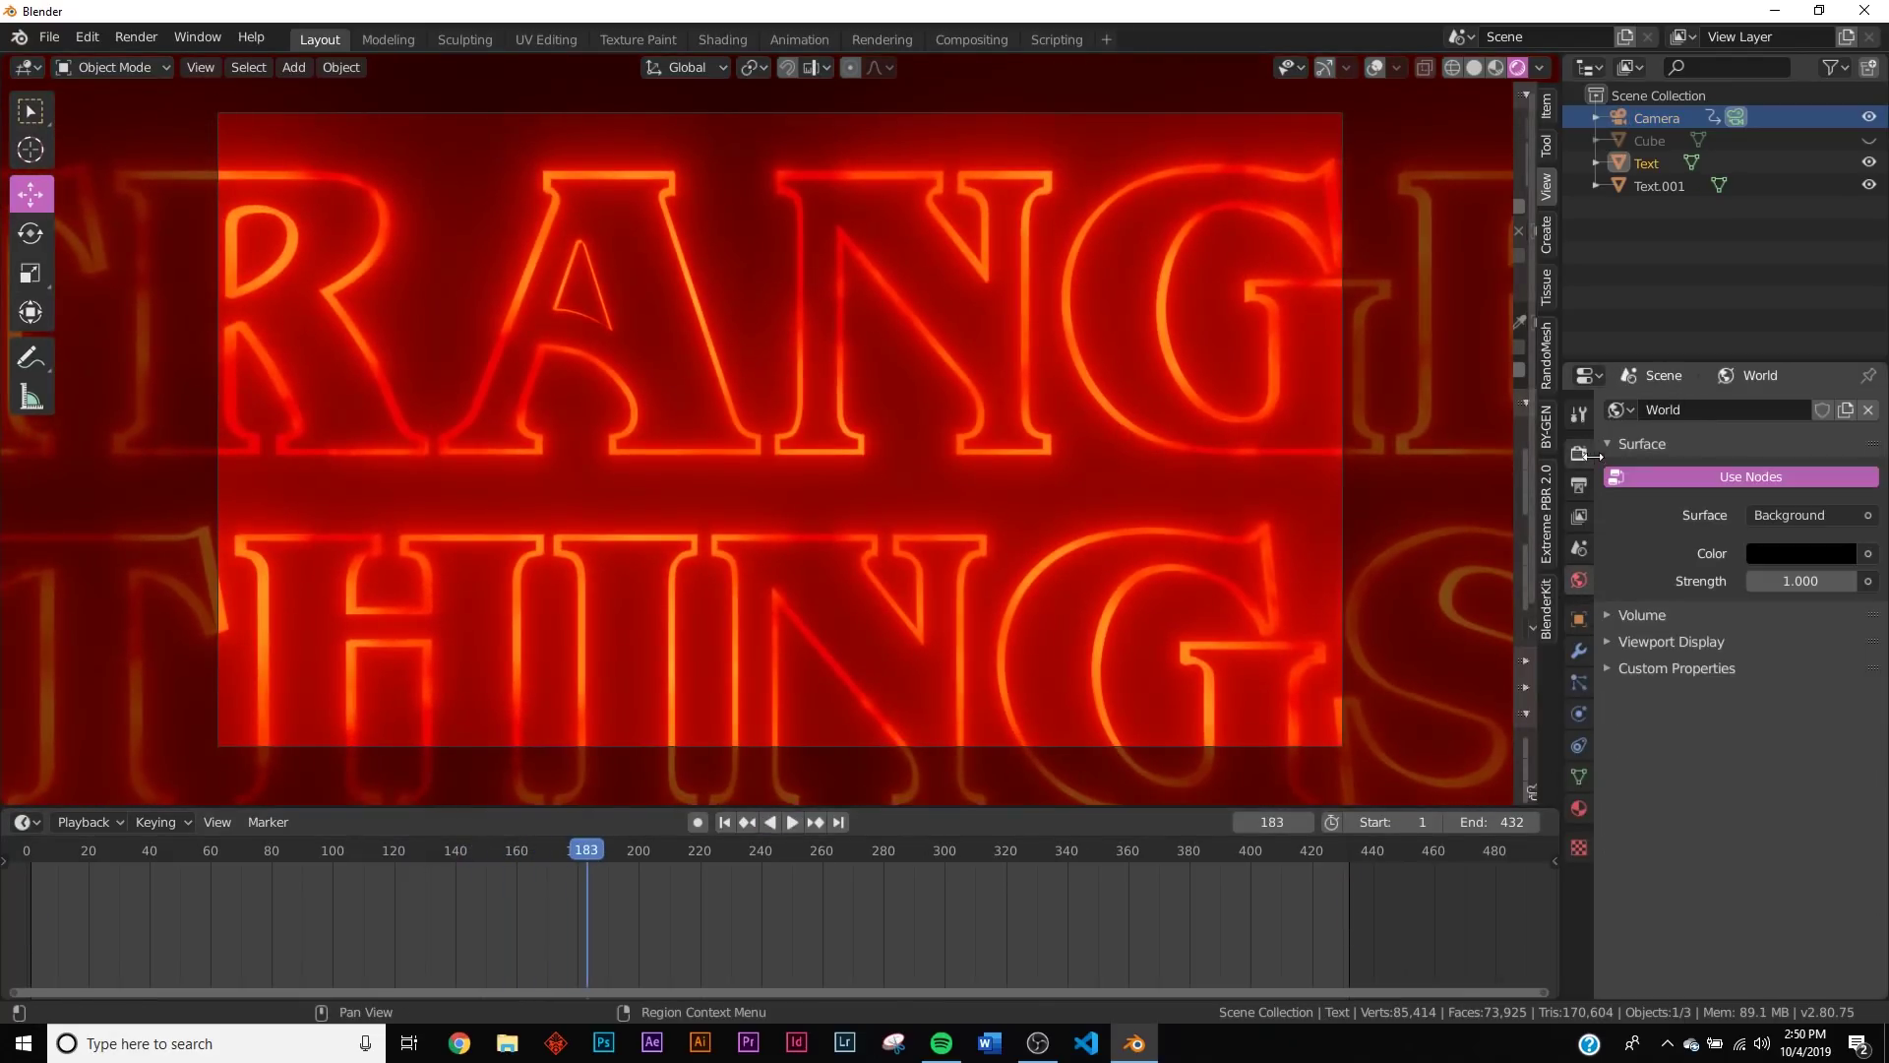
{"action": "left_click", "coordinate": [1577, 455]}
{"action": "left_click", "coordinate": [1732, 587]}
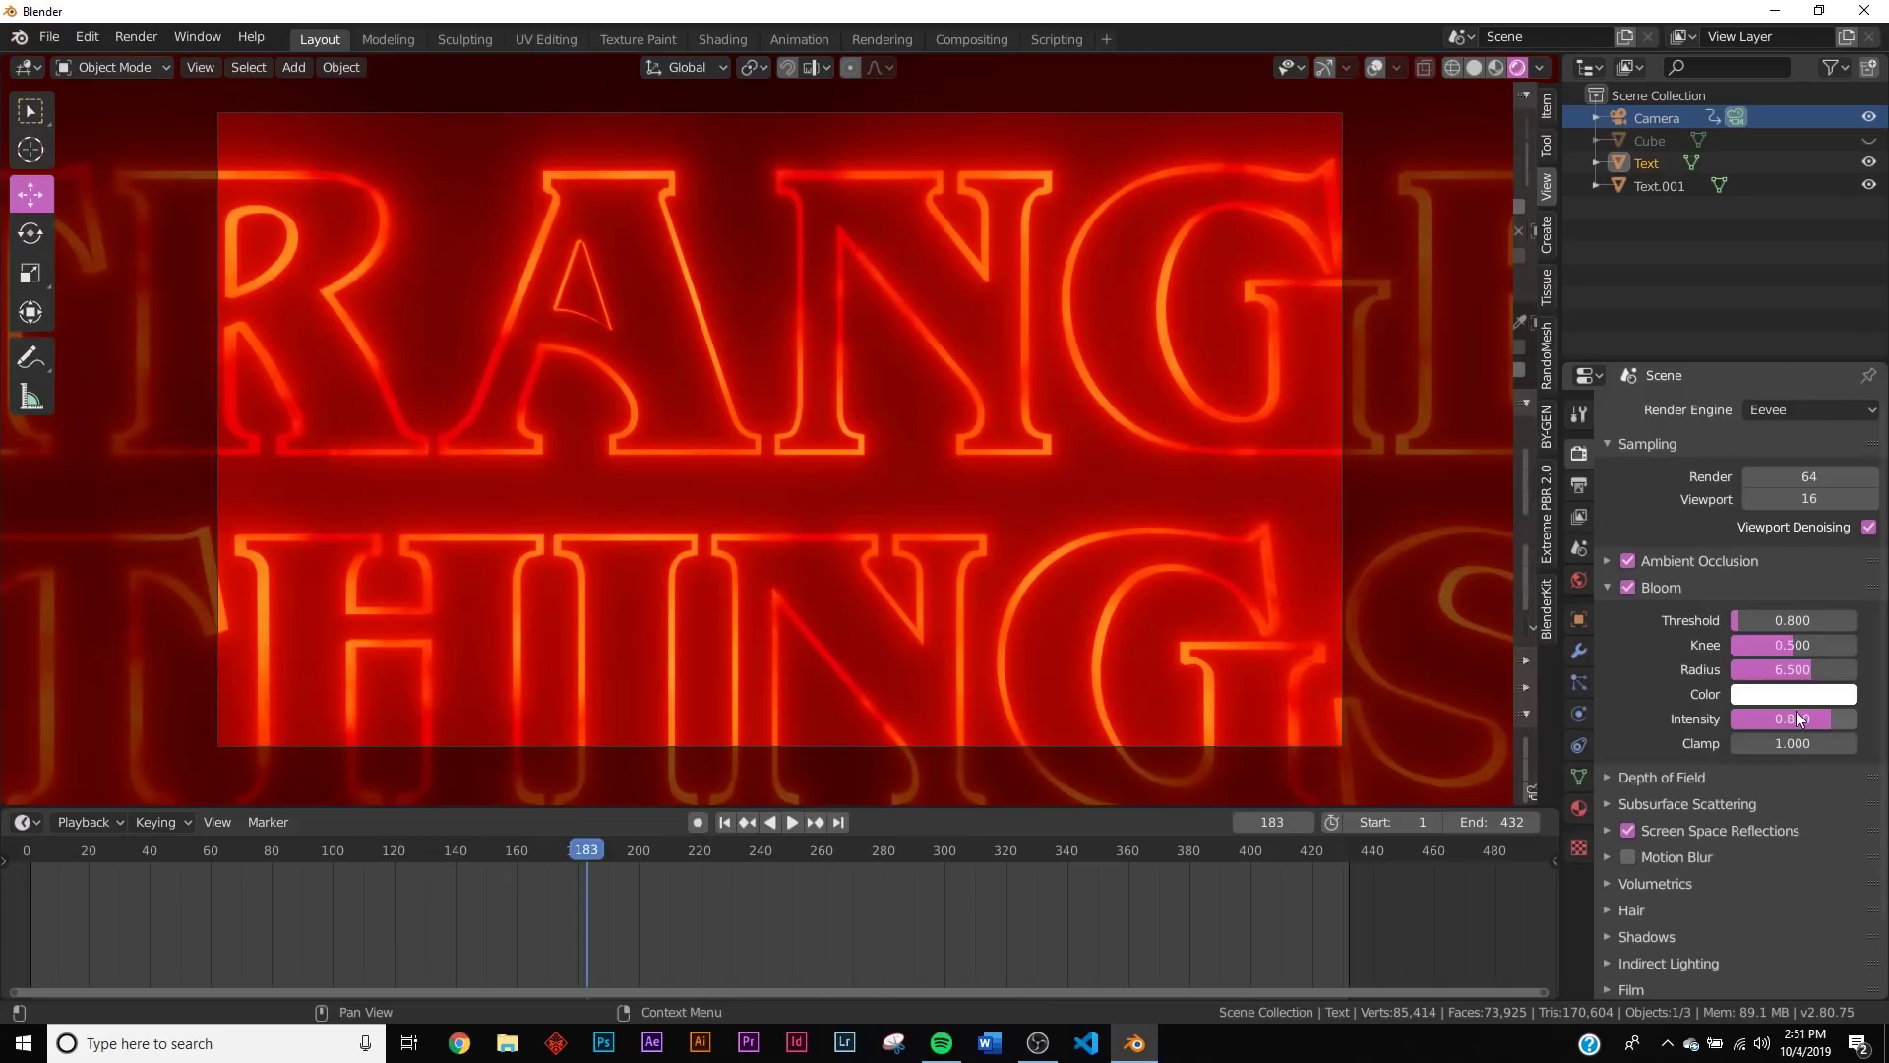
{"action": "left_click_drag", "start_coordinate": [1815, 718], "coordinate": [1780, 718]}
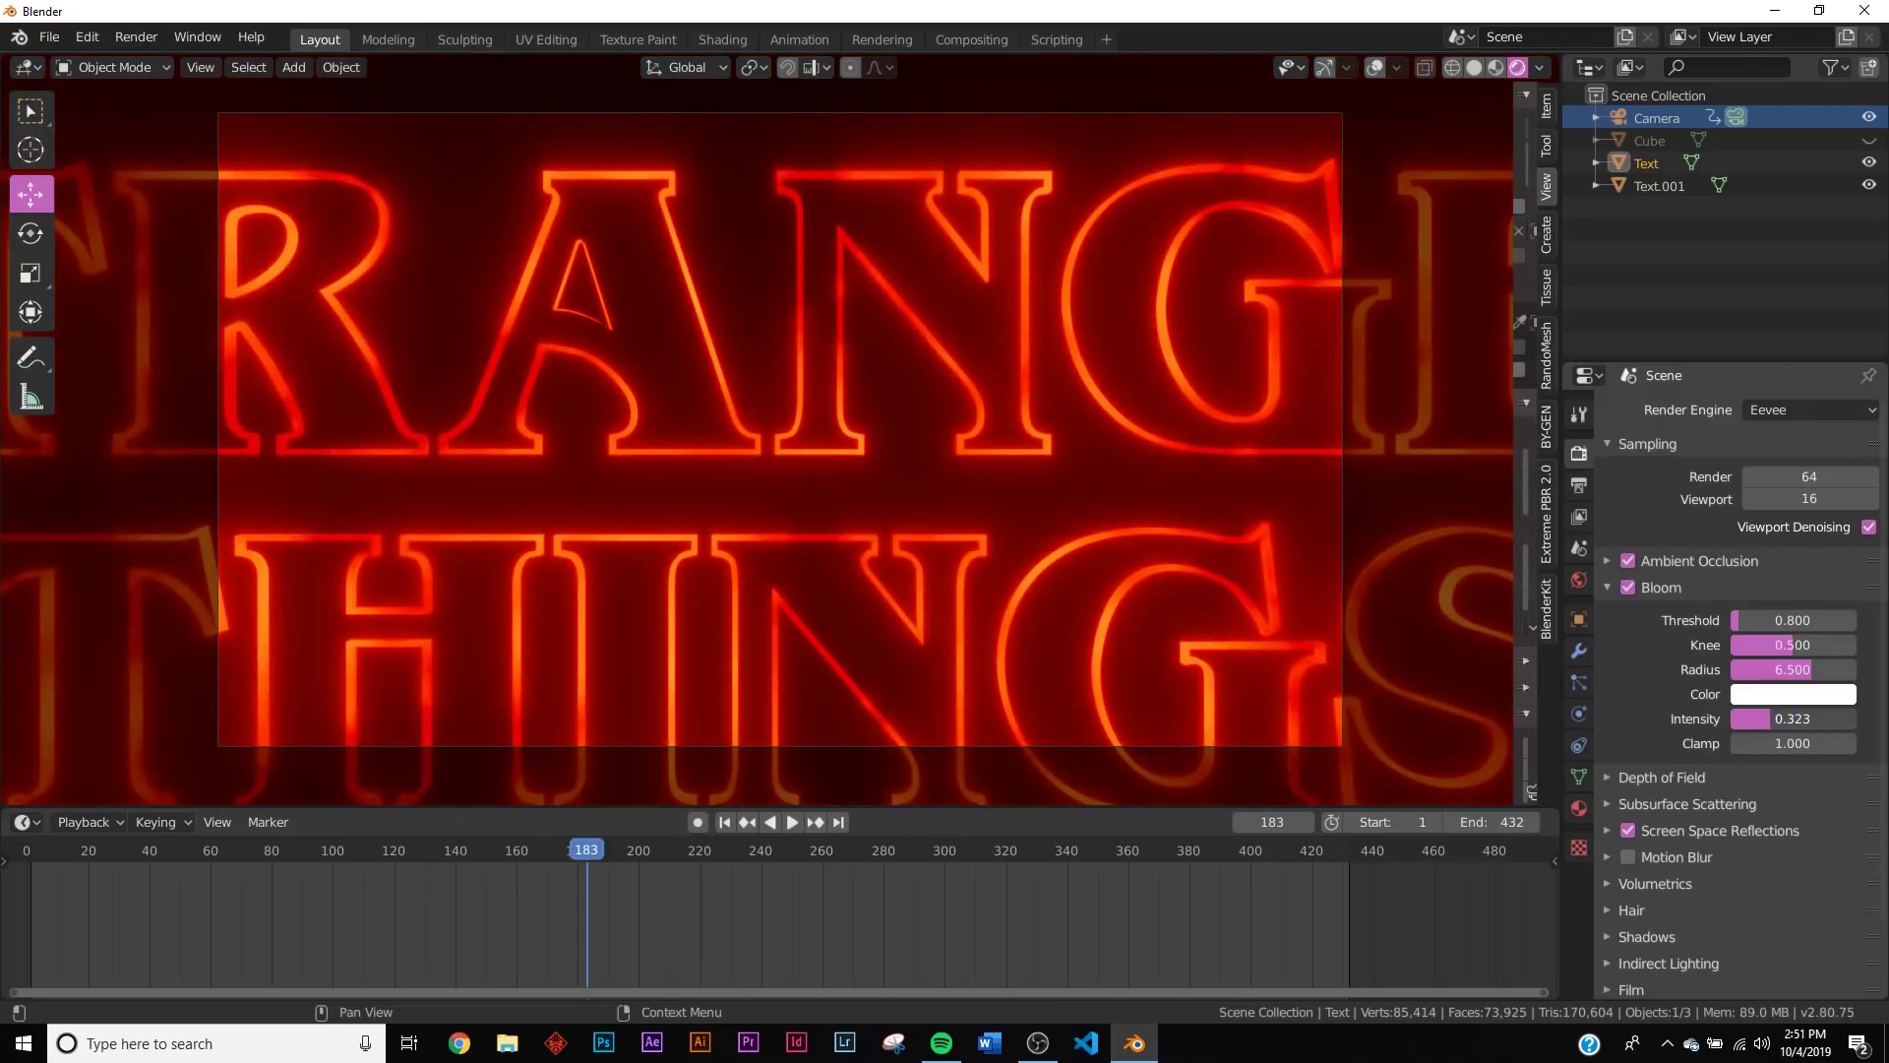
{"action": "left_click", "coordinate": [746, 823]}
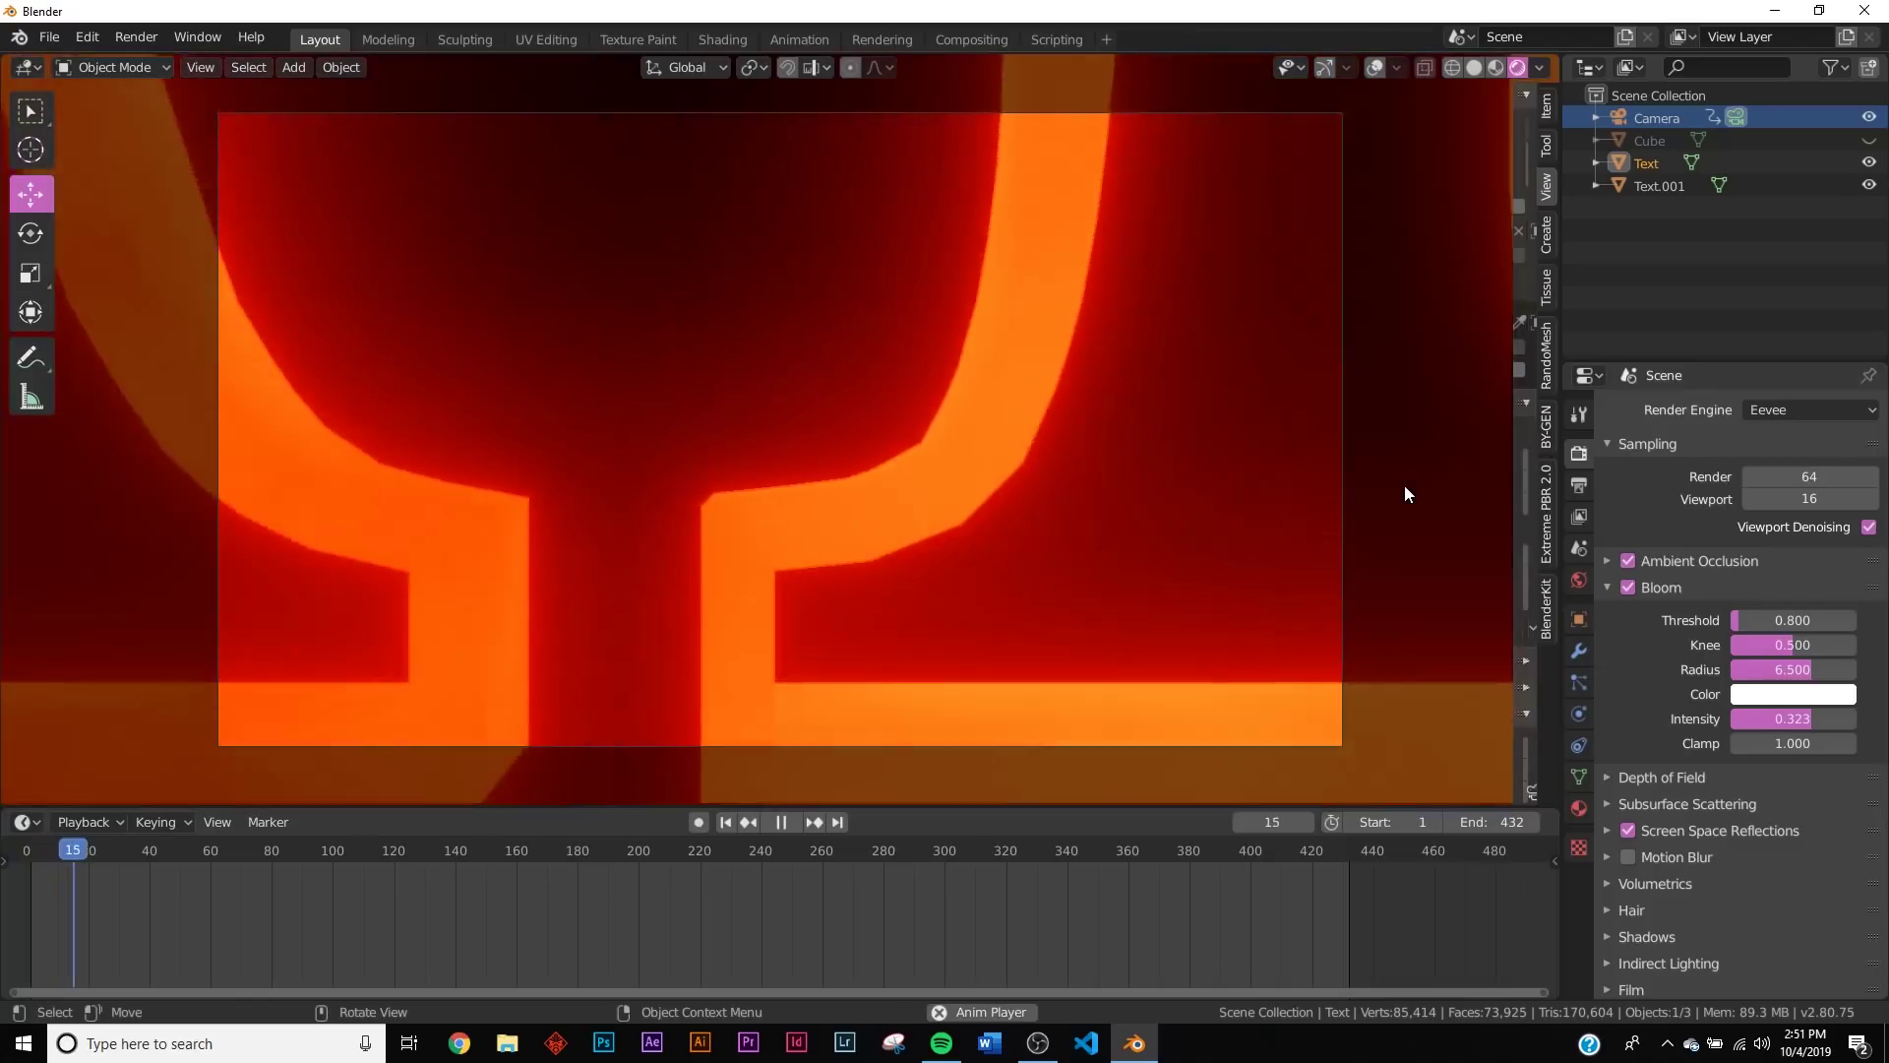